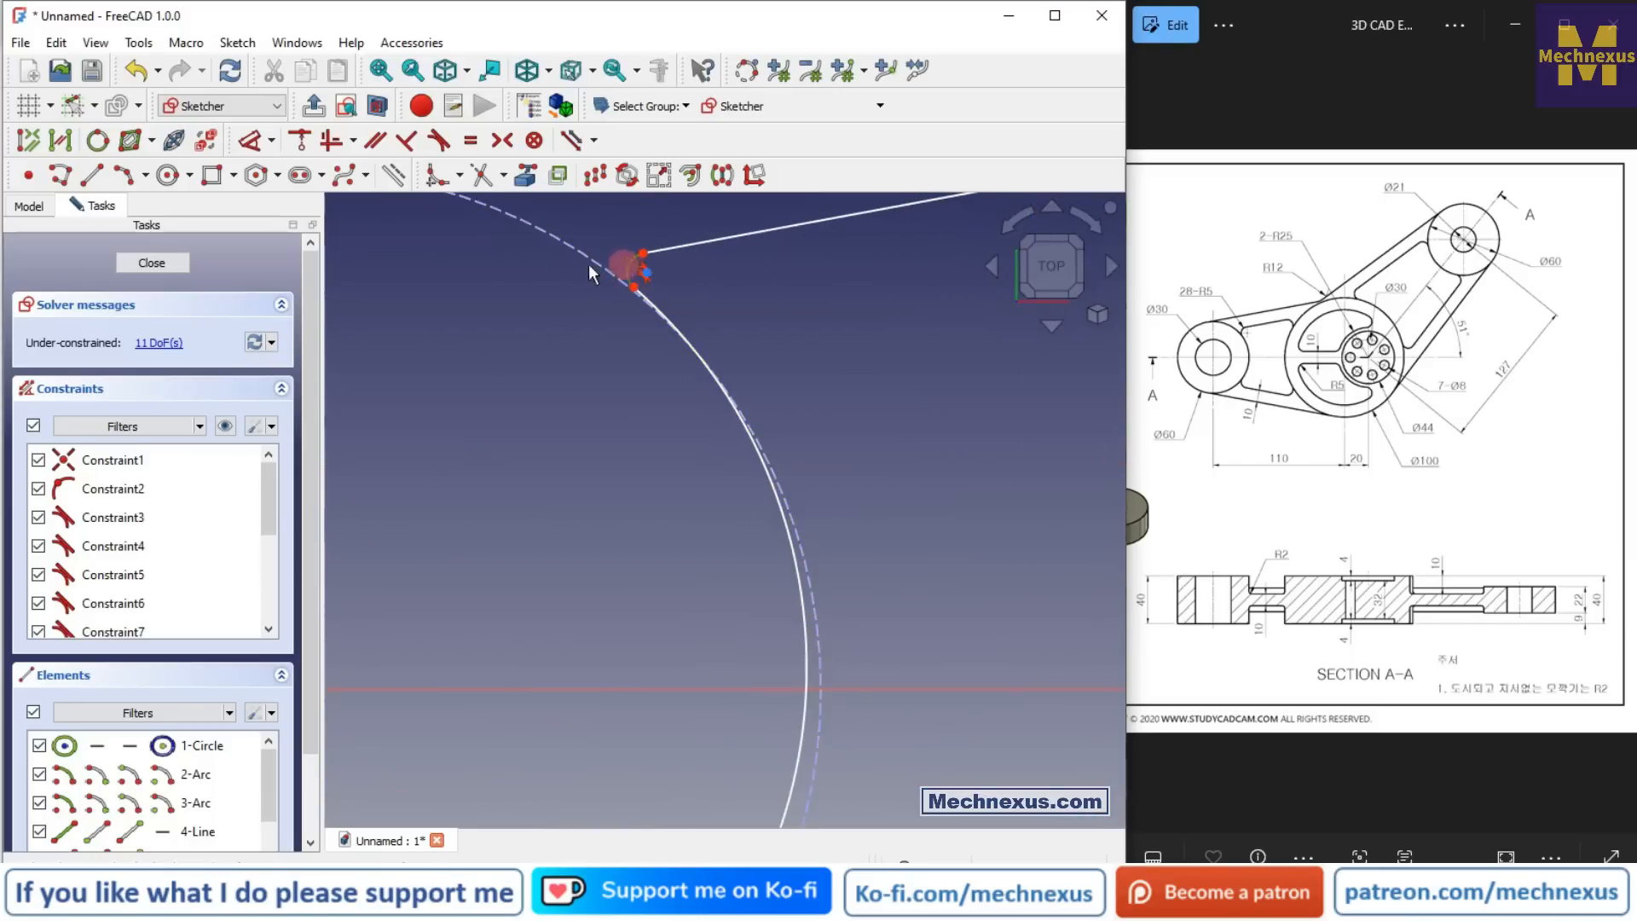
Step: Equalize the left arm pocket's upper outer corner fillet with the other fillets and make the outer concave arc concentric with the construction circle
{"action": "left_click", "coordinate": [470, 141]}
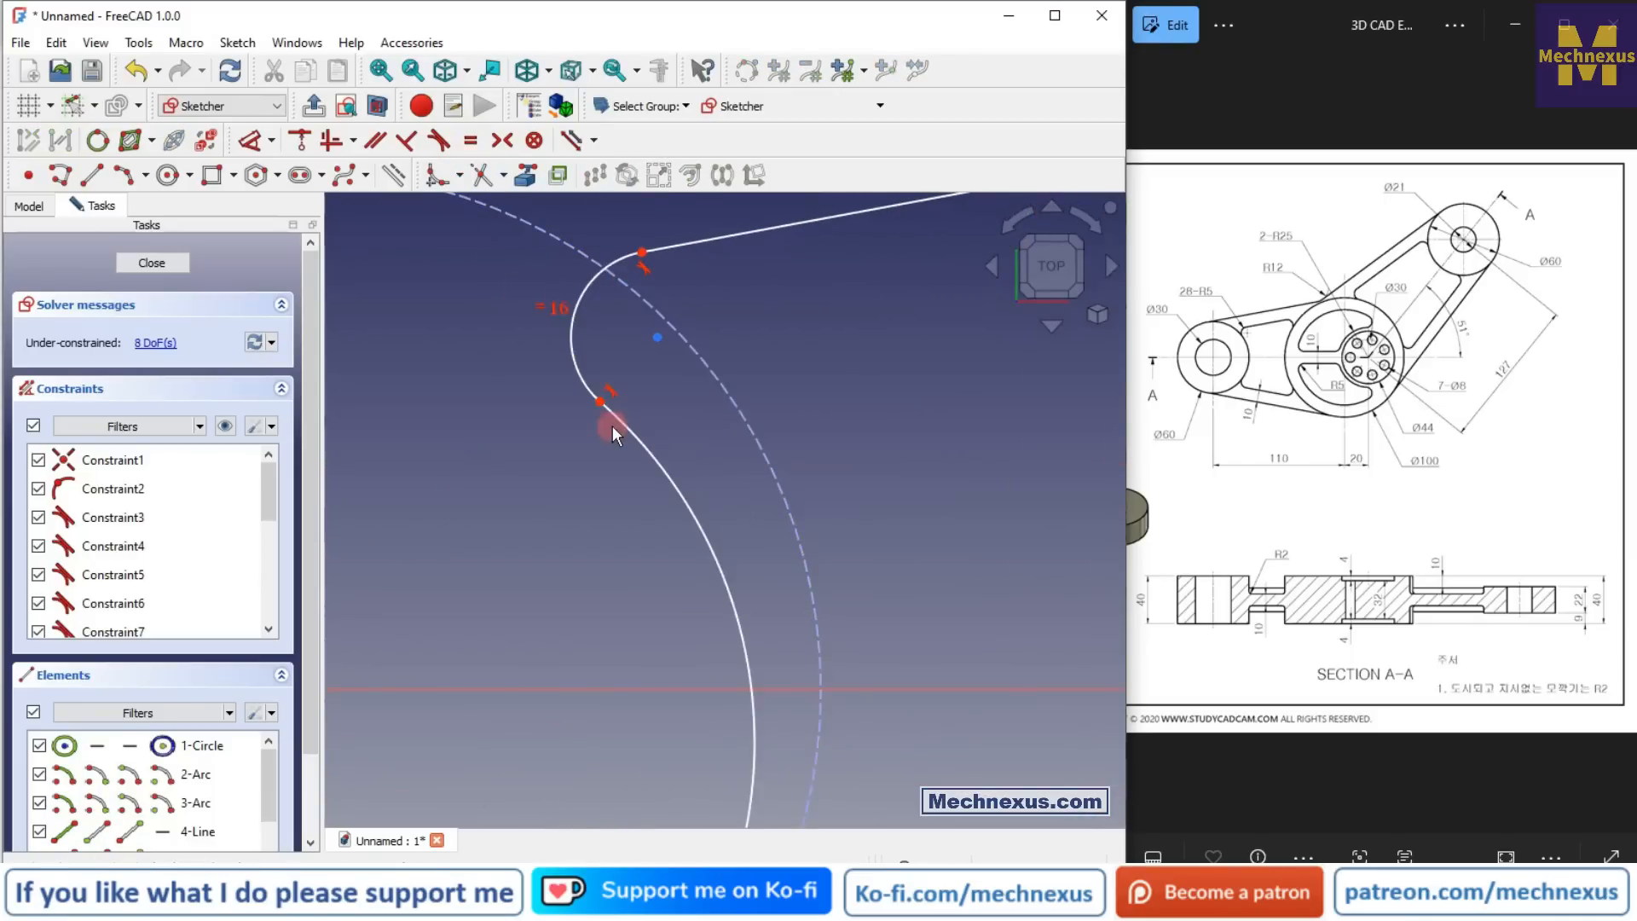
{"action": "scroll", "coordinate": [612, 426], "scroll_direction": "down", "scroll_amount": 3}
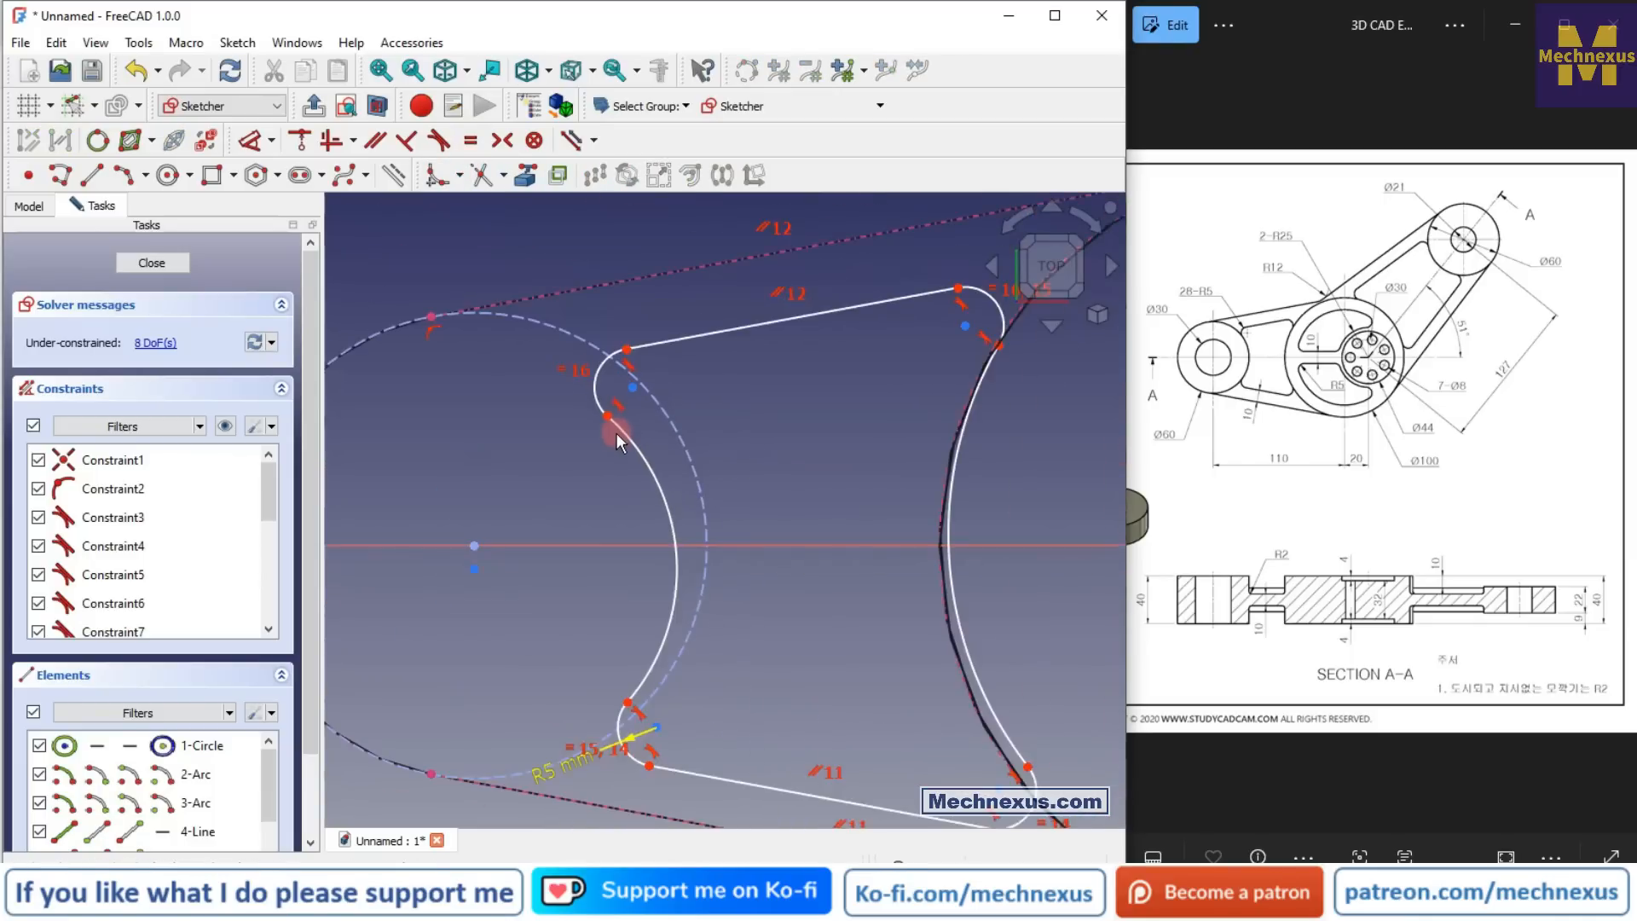
{"action": "left_click", "coordinate": [473, 568]}
{"action": "left_click", "coordinate": [474, 546]}
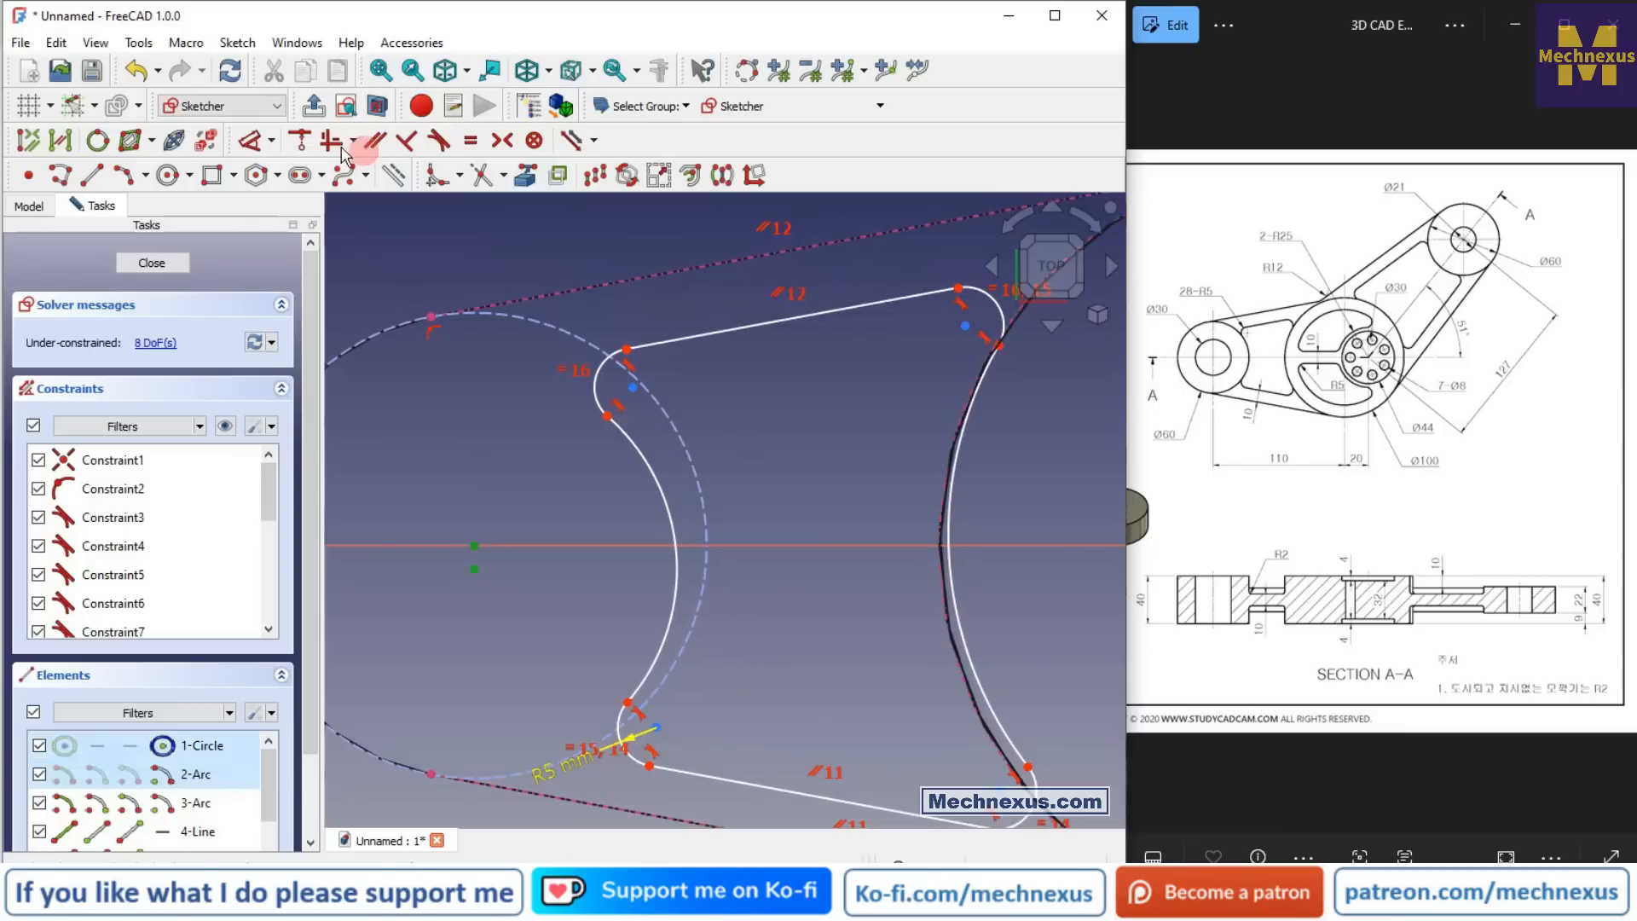
{"action": "left_click", "coordinate": [298, 139]}
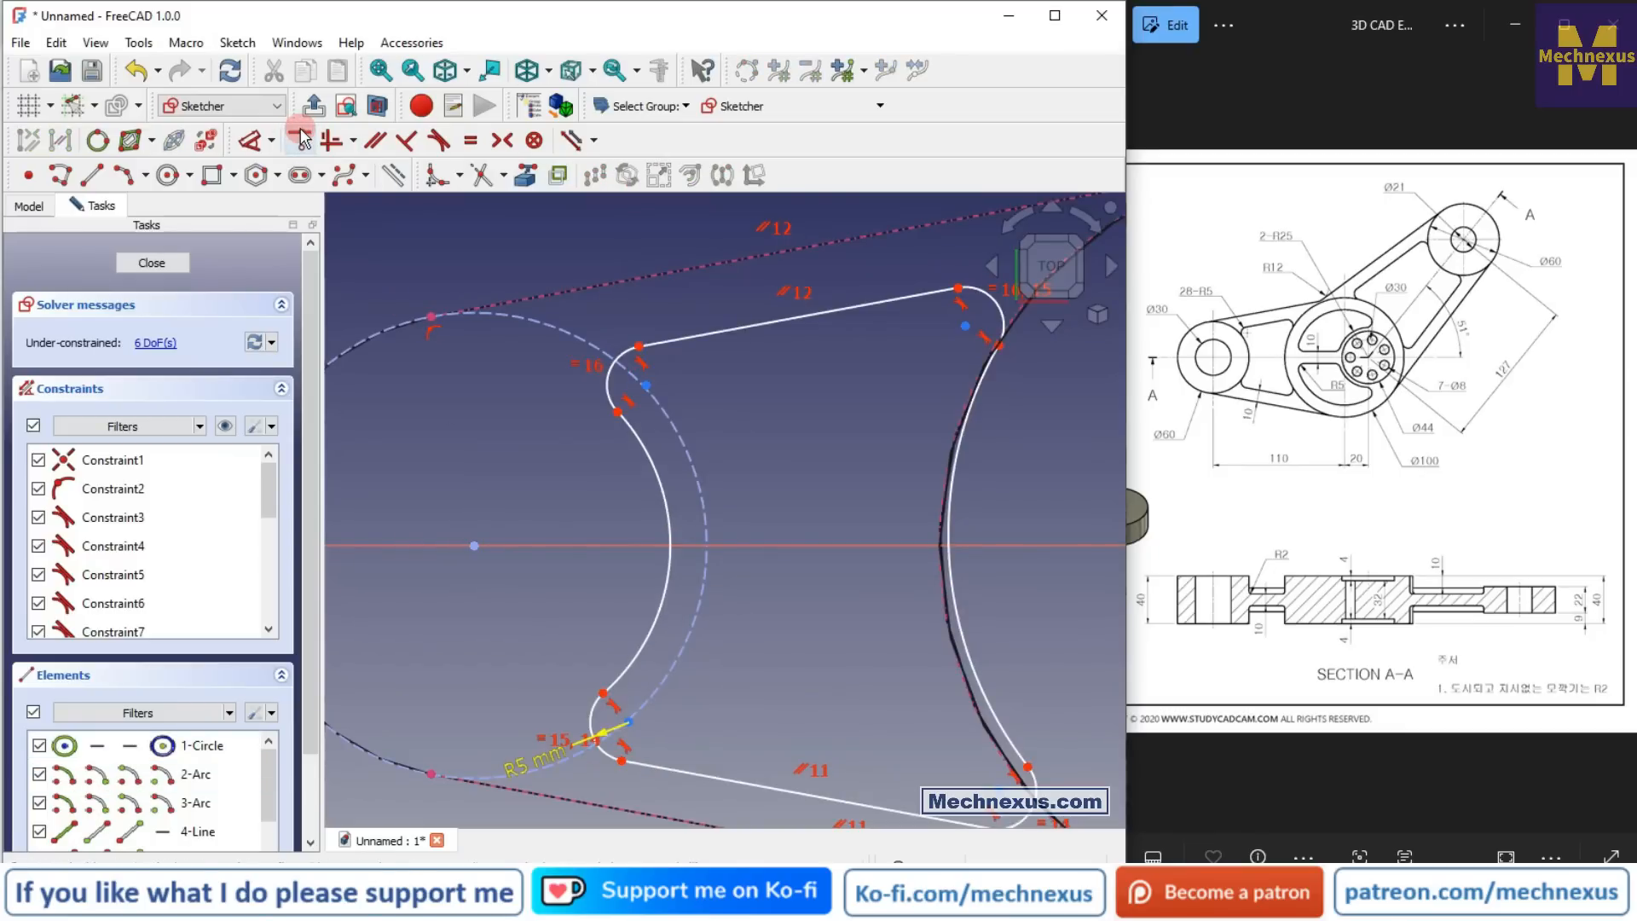
Step: Constrain the outer concave arc to have the same radius as the dashed end circle
{"action": "left_click", "coordinate": [658, 486]}
{"action": "left_click", "coordinate": [697, 484]}
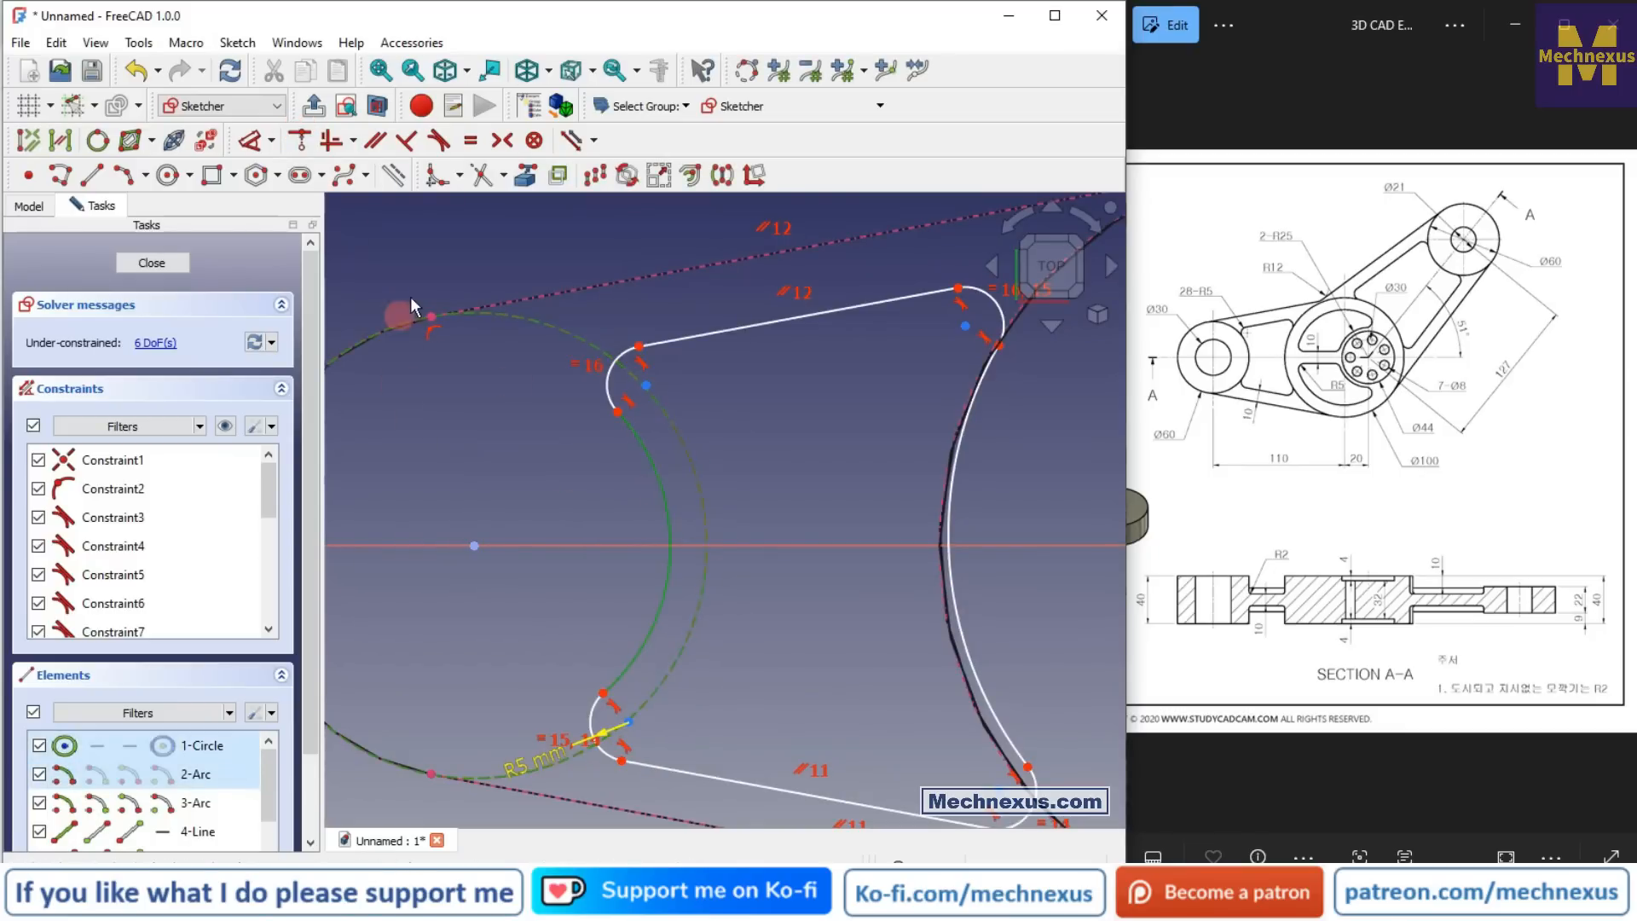
{"action": "left_click", "coordinate": [436, 141]}
Step: Make the inner concave arc equal in radius to the central disc's edge and its centre coincident with the origin
{"action": "scroll", "coordinate": [746, 542], "scroll_direction": "down", "scroll_amount": 2}
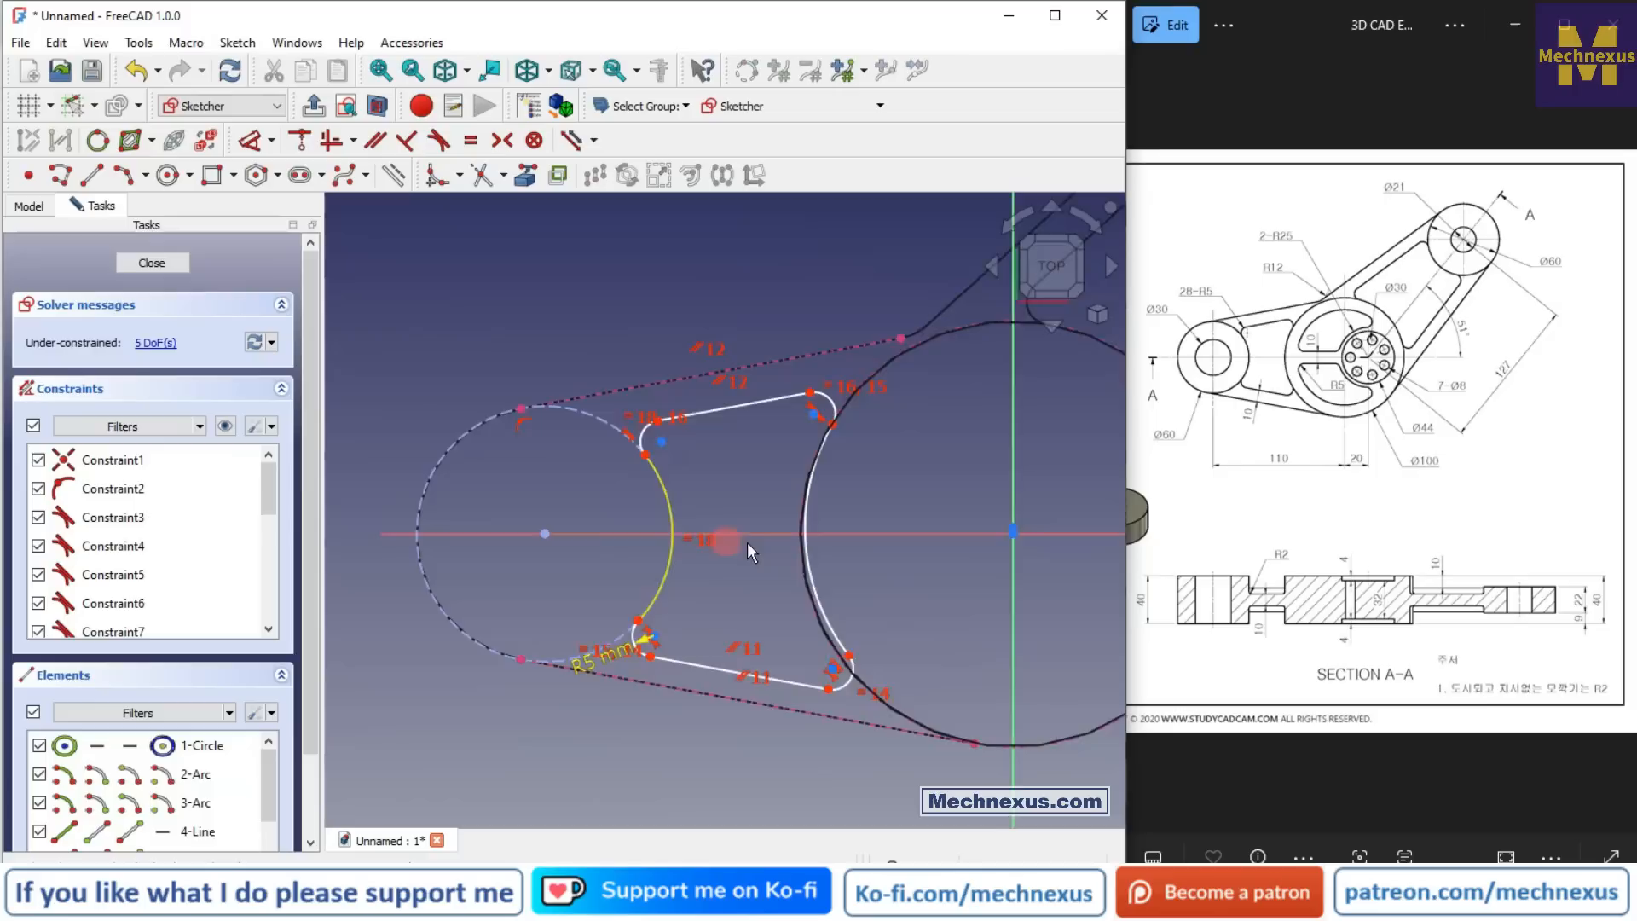
{"action": "left_click", "coordinate": [827, 593]}
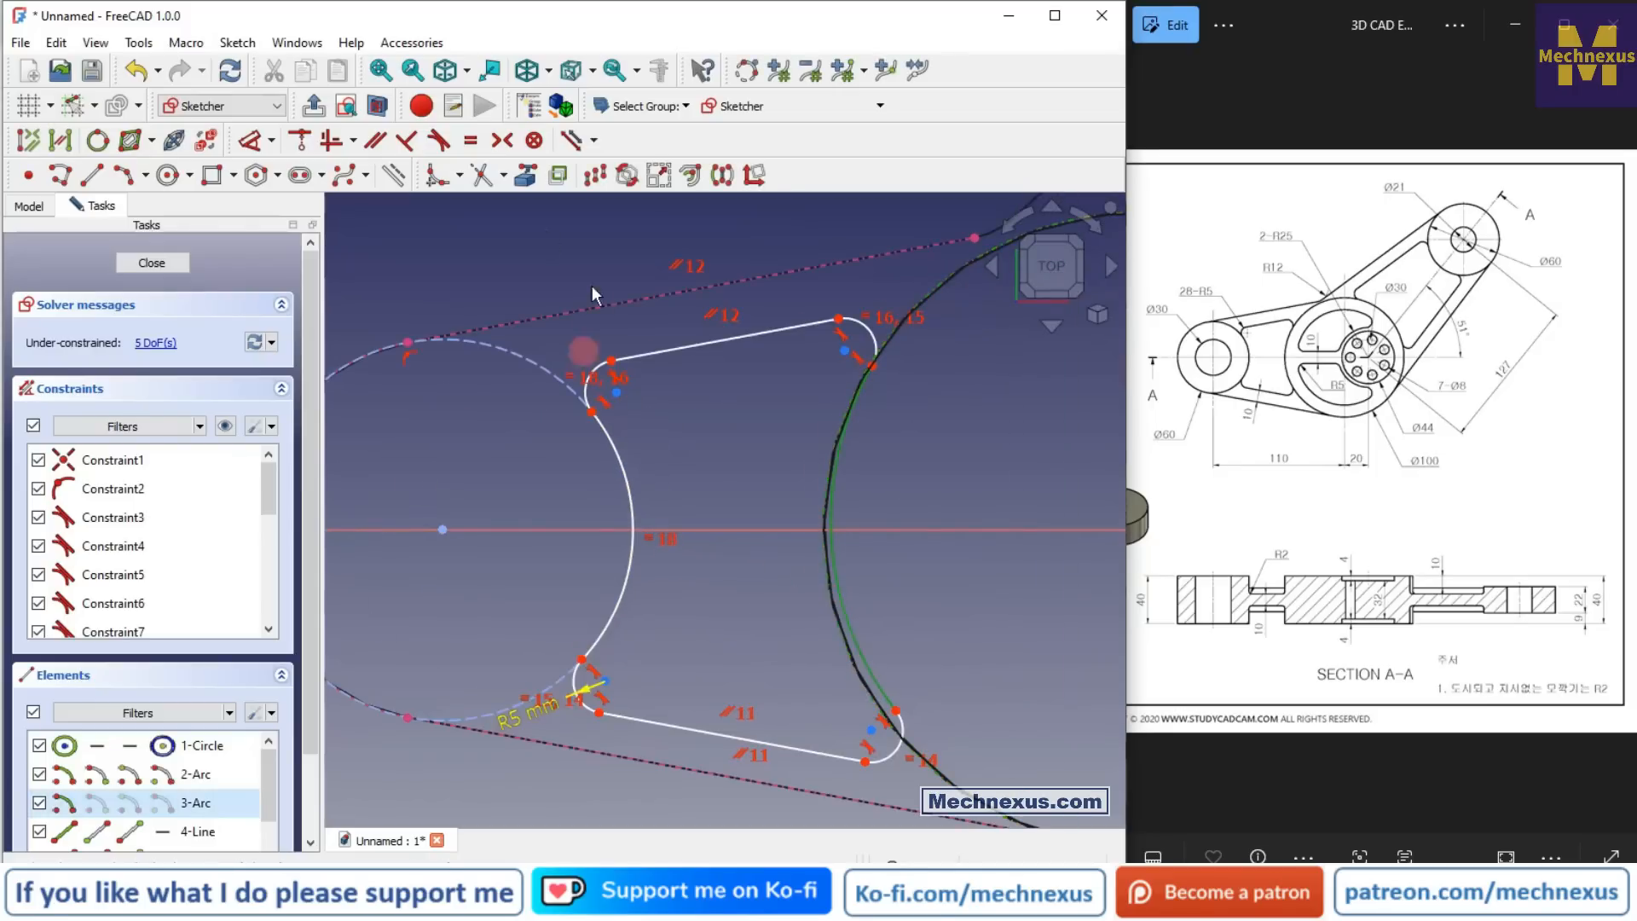
{"action": "left_click", "coordinate": [470, 141]}
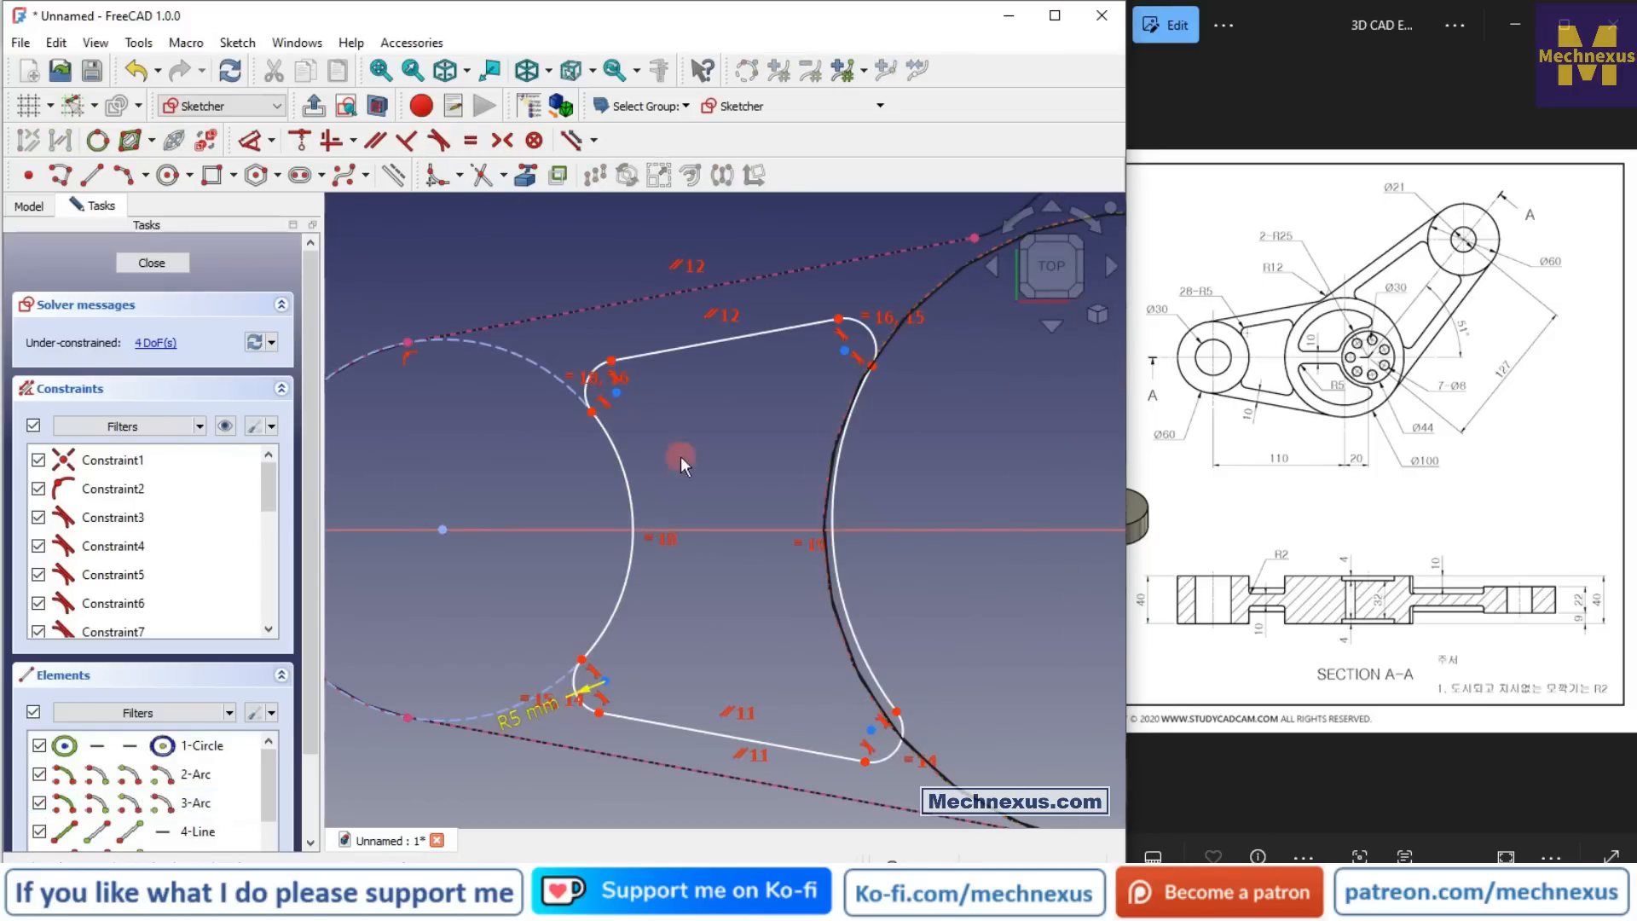
{"action": "scroll", "coordinate": [548, 481], "scroll_direction": "down", "scroll_amount": 3}
{"action": "scroll", "coordinate": [934, 501], "scroll_direction": "up", "scroll_amount": 2}
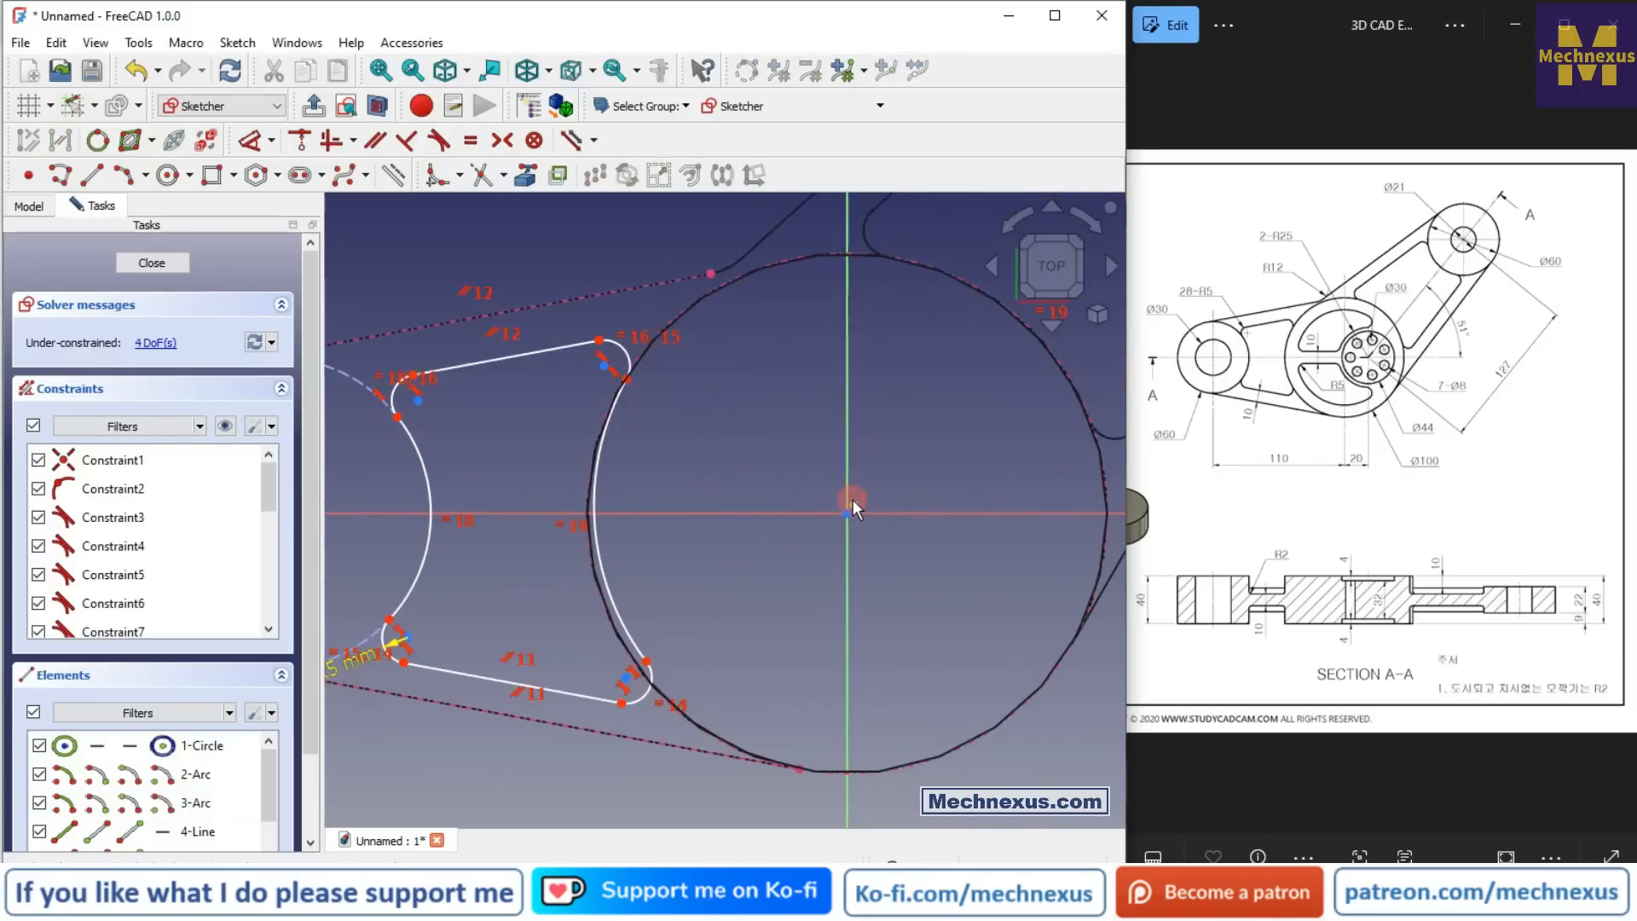
{"action": "left_click", "coordinate": [848, 510]}
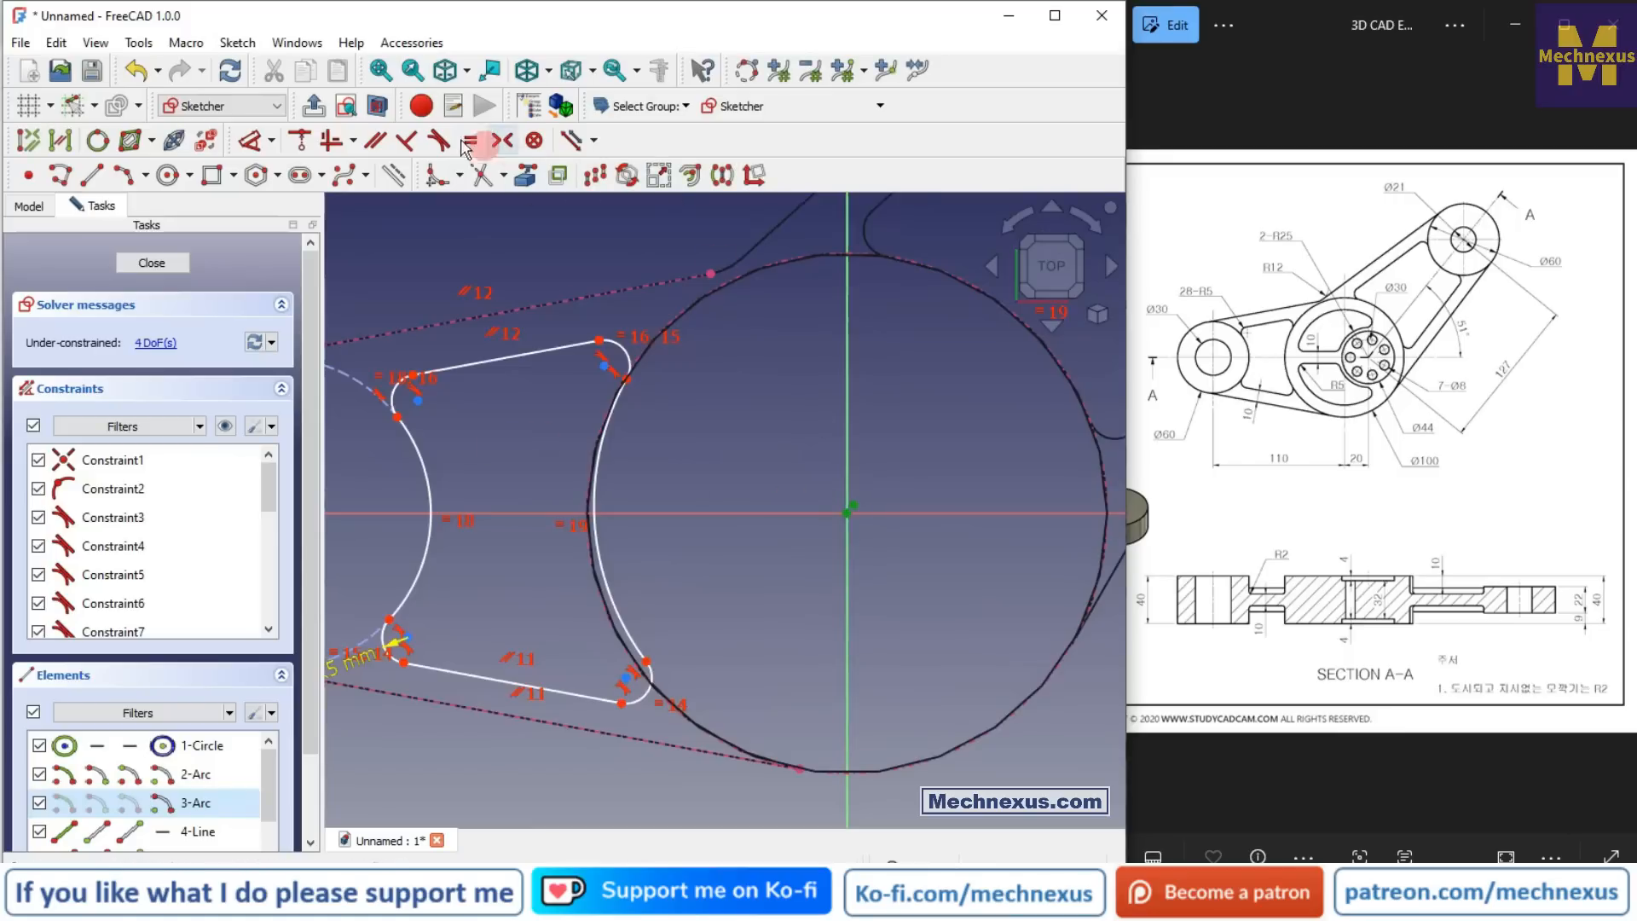
{"action": "left_click", "coordinate": [300, 141]}
Step: Set the distance between the pocket's upper line and the arm's upper edge to 10 mm
{"action": "scroll", "coordinate": [969, 601], "scroll_direction": "down", "scroll_amount": 2}
{"action": "scroll", "coordinate": [587, 484], "scroll_direction": "up", "scroll_amount": 2}
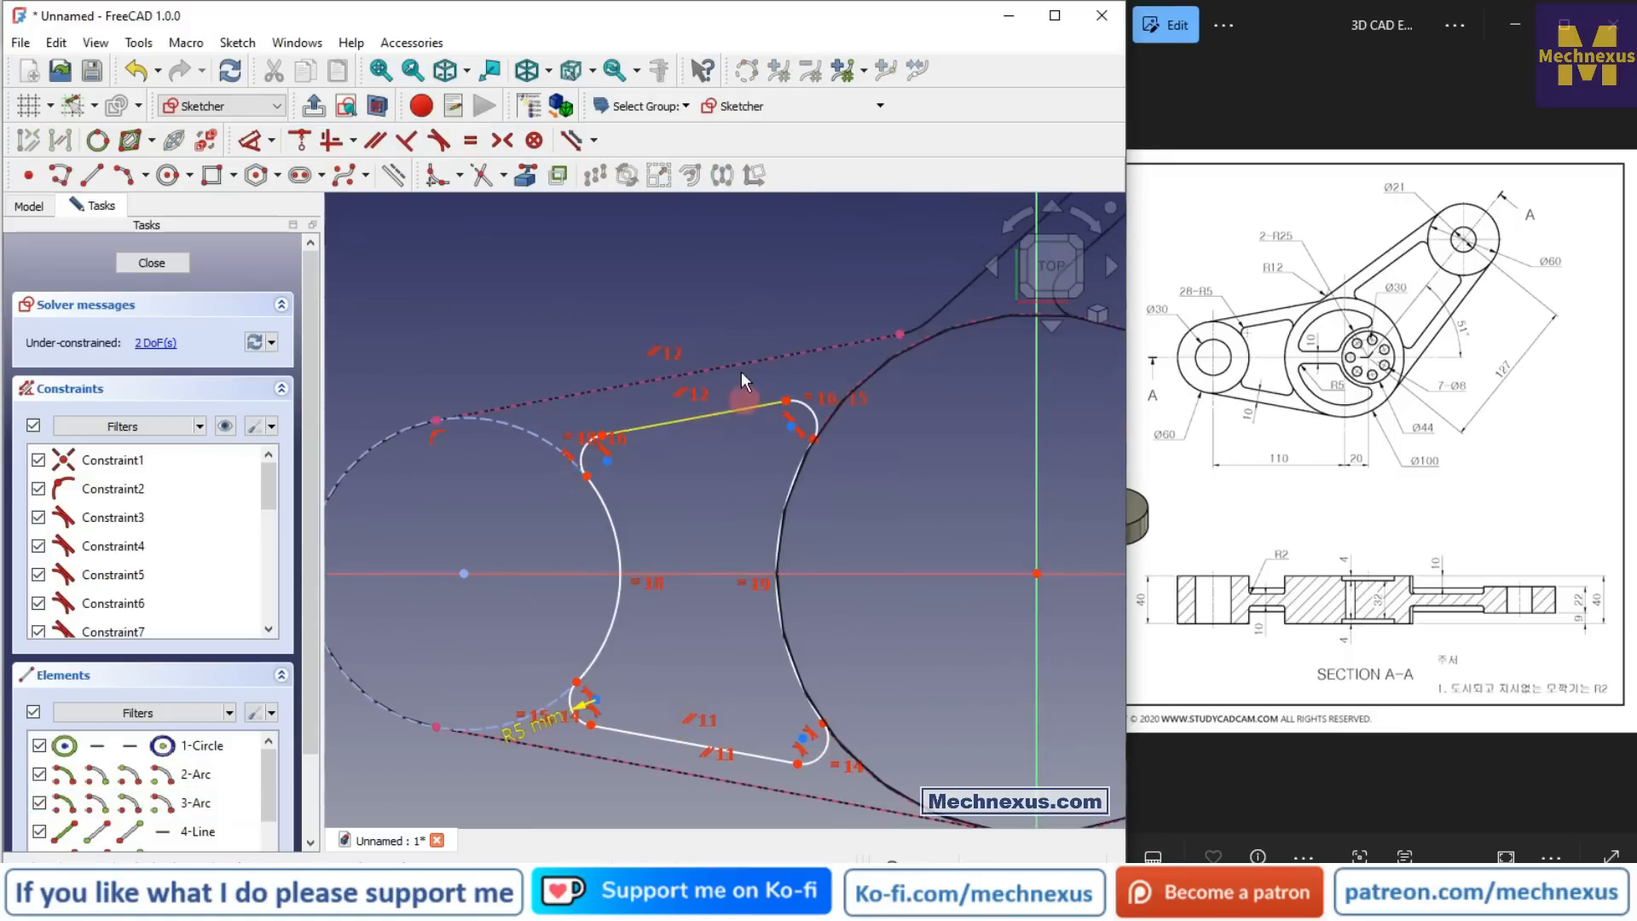
{"action": "left_click", "coordinate": [252, 141]}
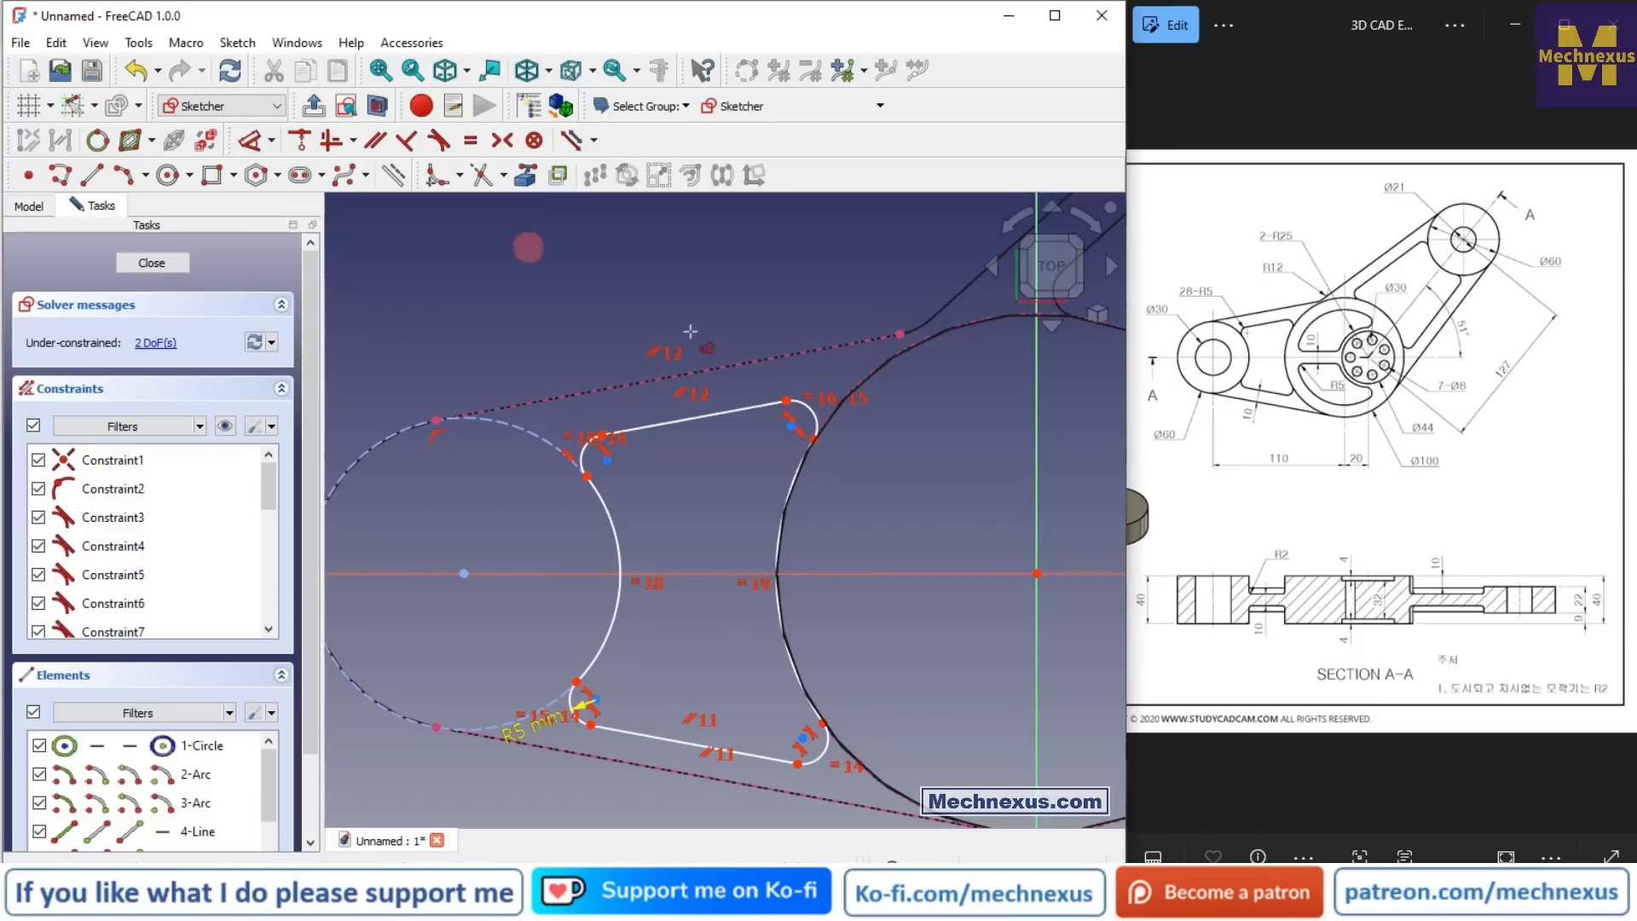
{"action": "left_click", "coordinate": [697, 431]}
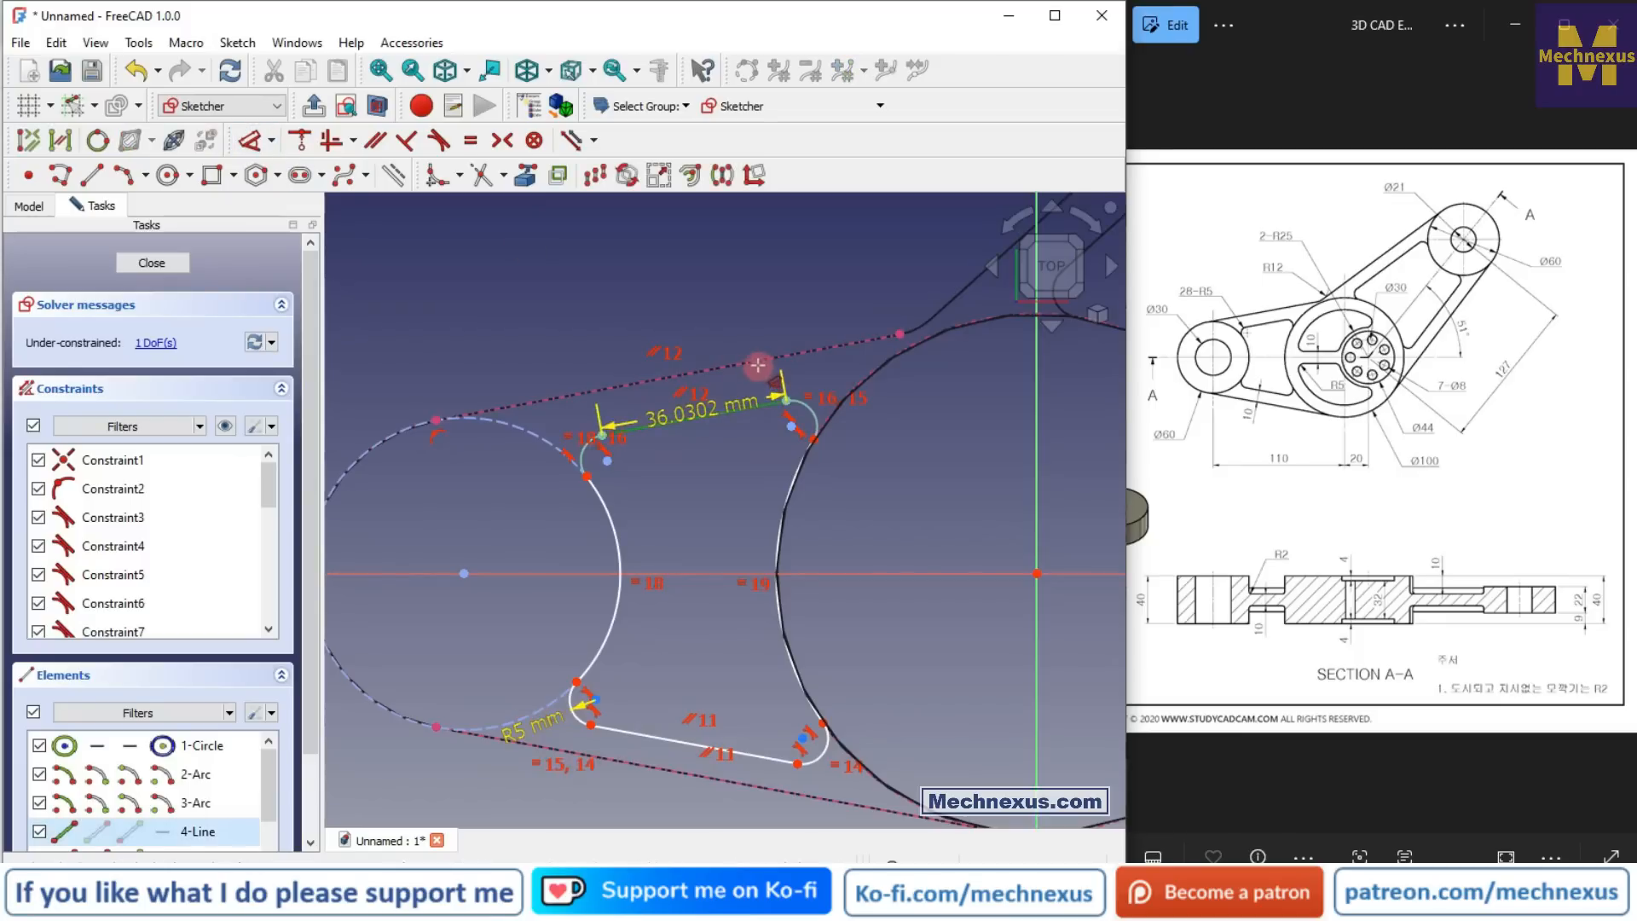
{"action": "left_click", "coordinate": [680, 290]}
{"action": "type", "text": "10"}
{"action": "key", "text": "Return"}
Step: Set the pocket's lower line 10 mm from the arm's lower edge and close the sketch
{"action": "scroll", "coordinate": [612, 529], "scroll_direction": "down", "scroll_amount": 3}
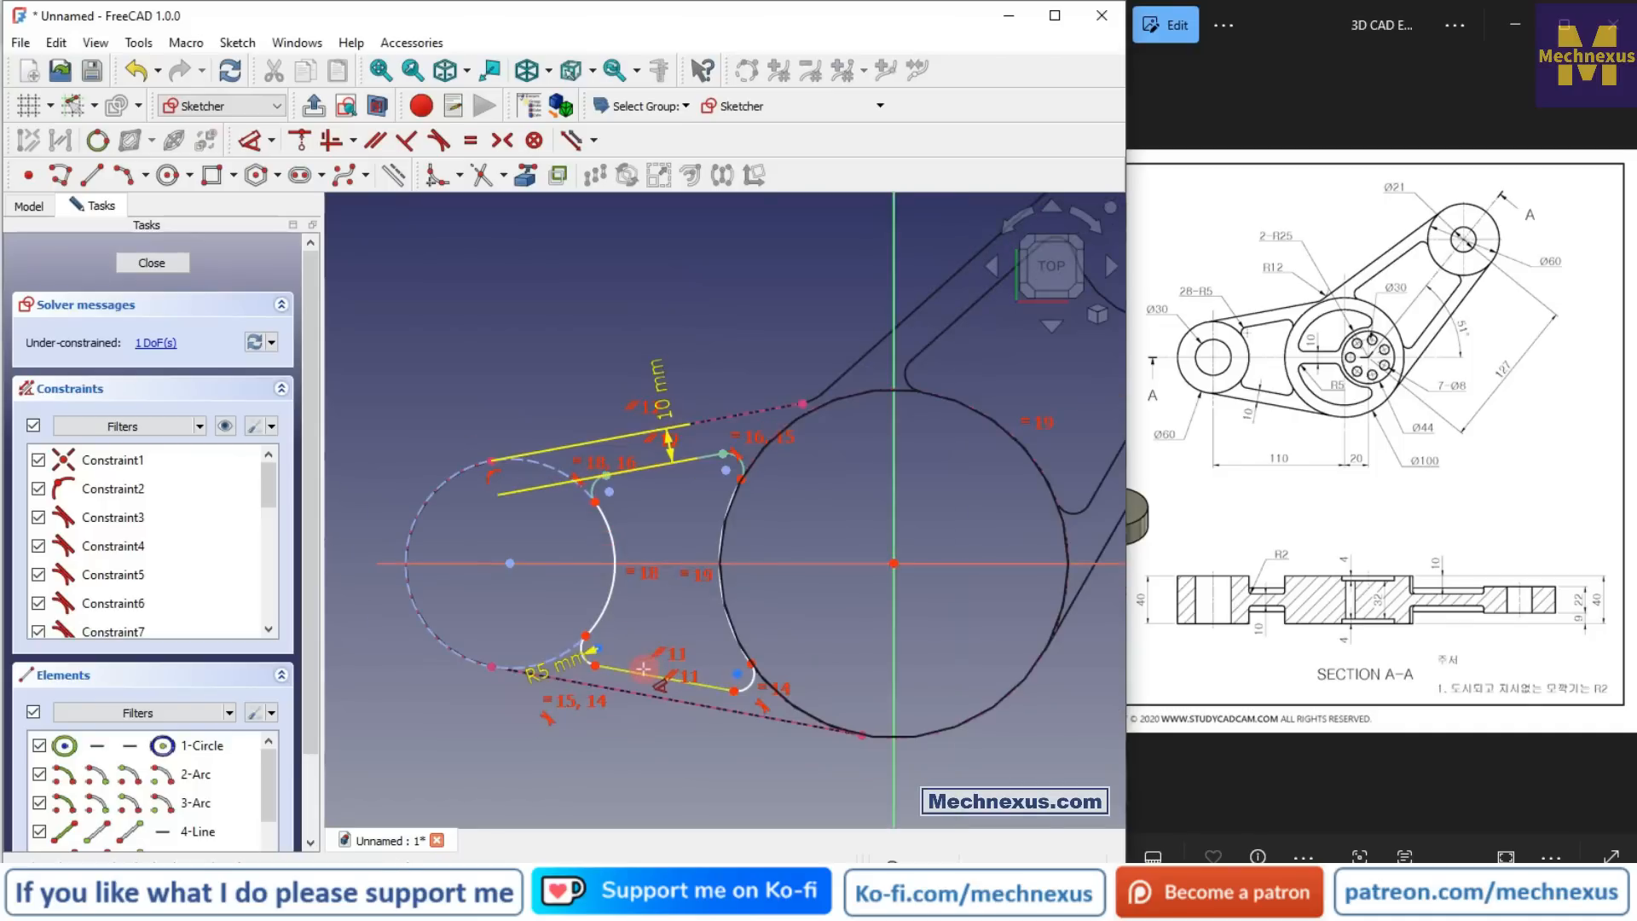
{"action": "left_click", "coordinate": [643, 685]}
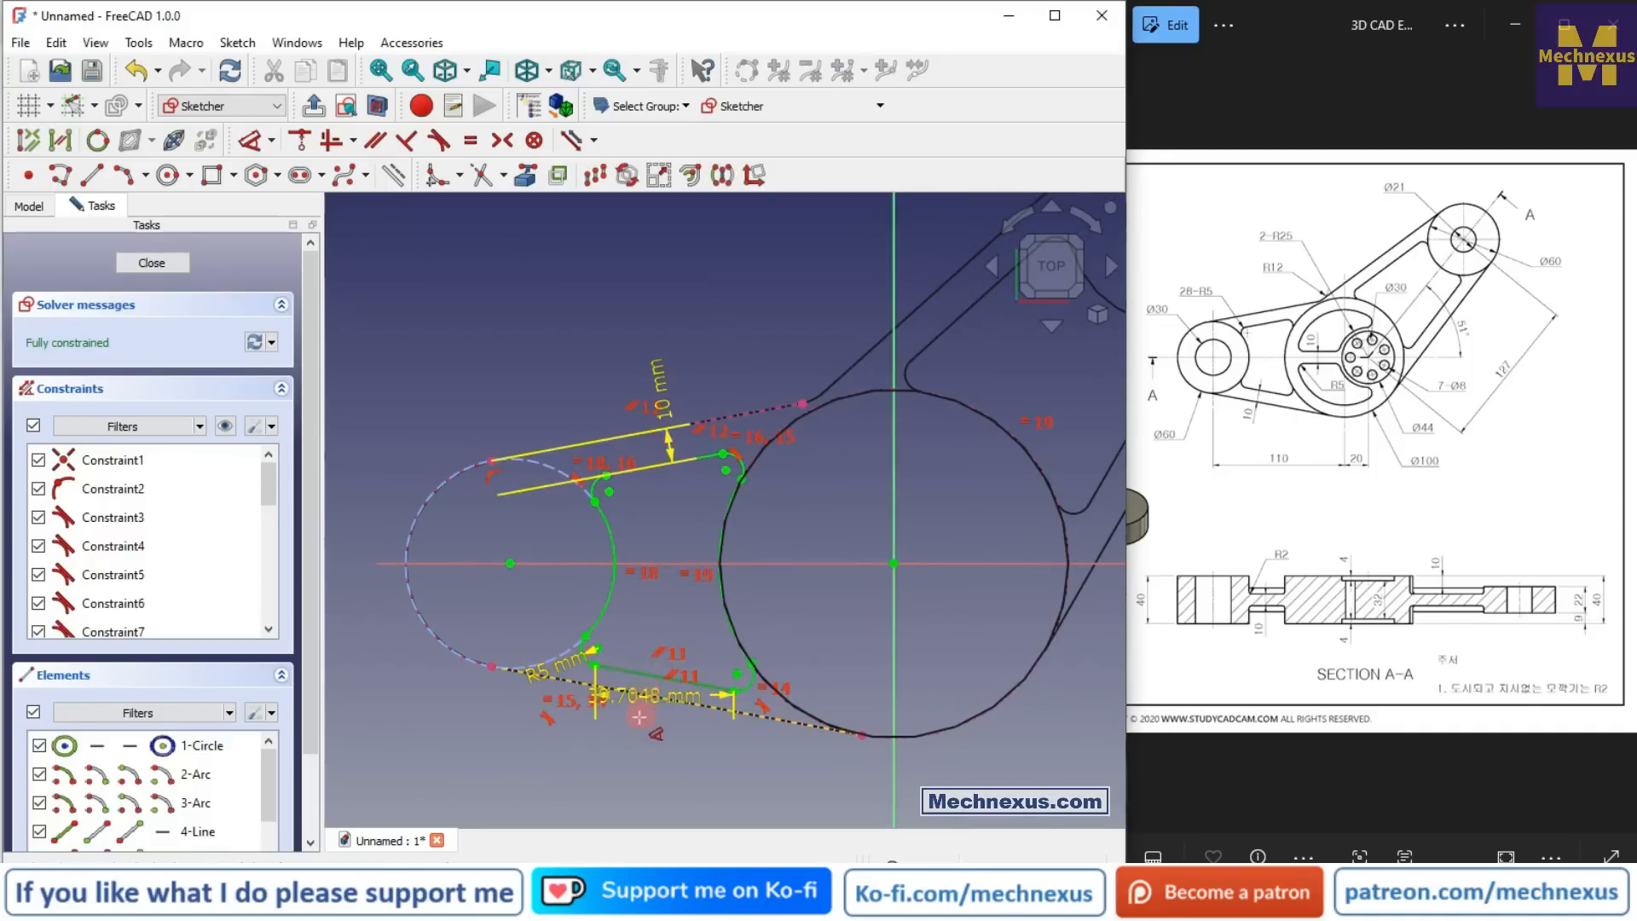
{"action": "left_click", "coordinate": [627, 767]}
{"action": "type", "text": "10"}
{"action": "left_click", "coordinate": [723, 845]}
{"action": "scroll", "coordinate": [690, 707], "scroll_direction": "up", "scroll_amount": 2}
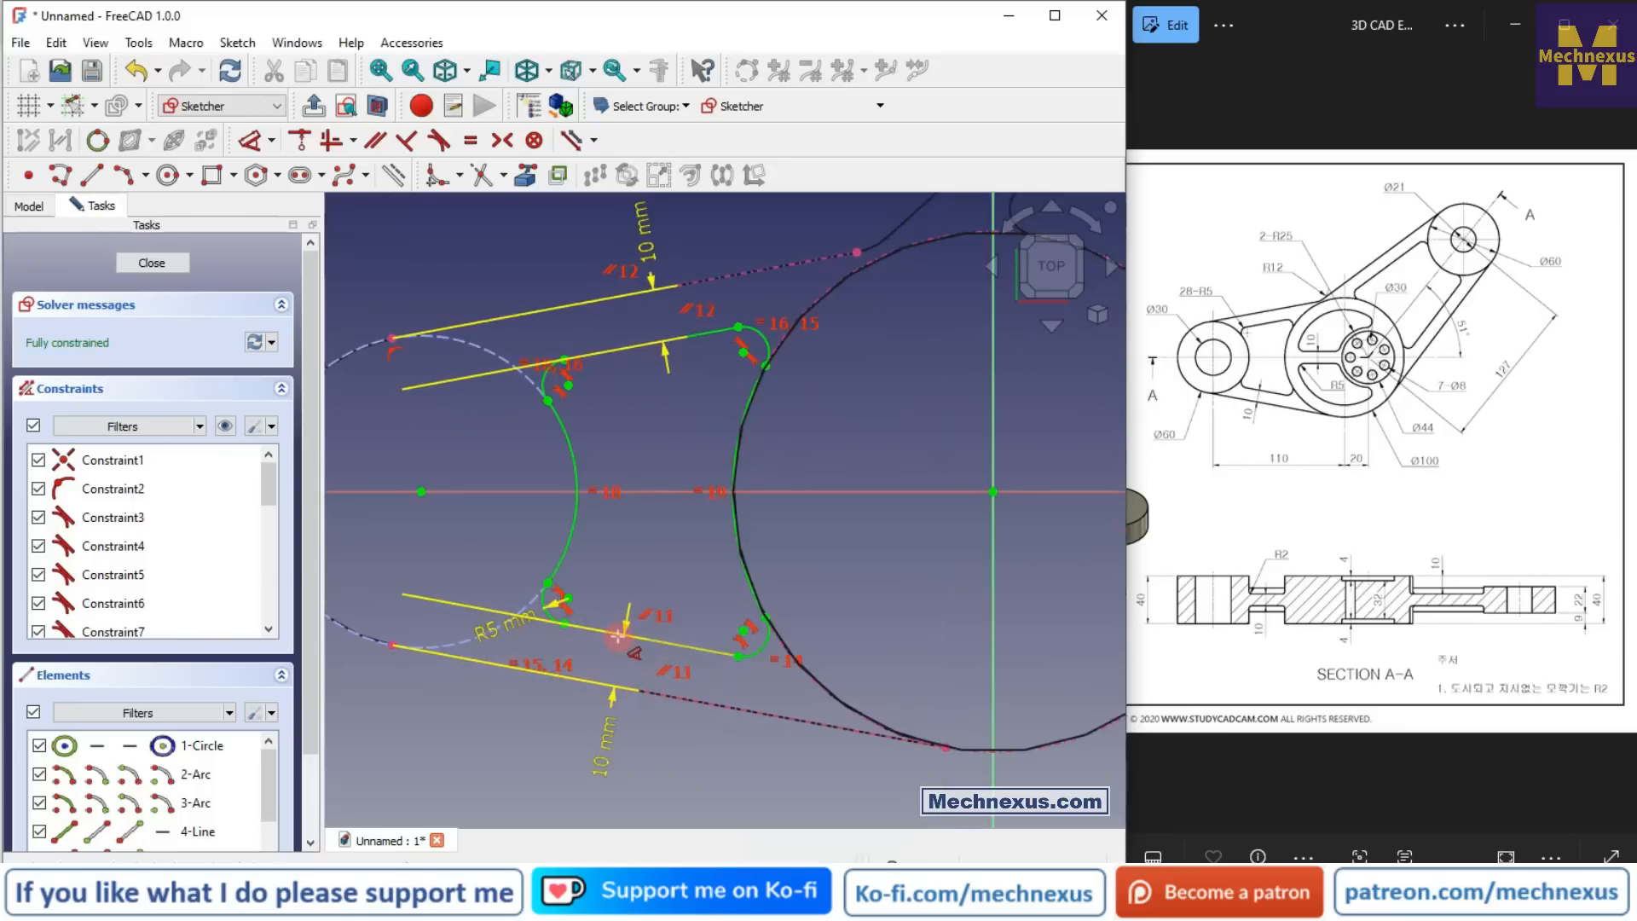
{"action": "left_click", "coordinate": [128, 264]}
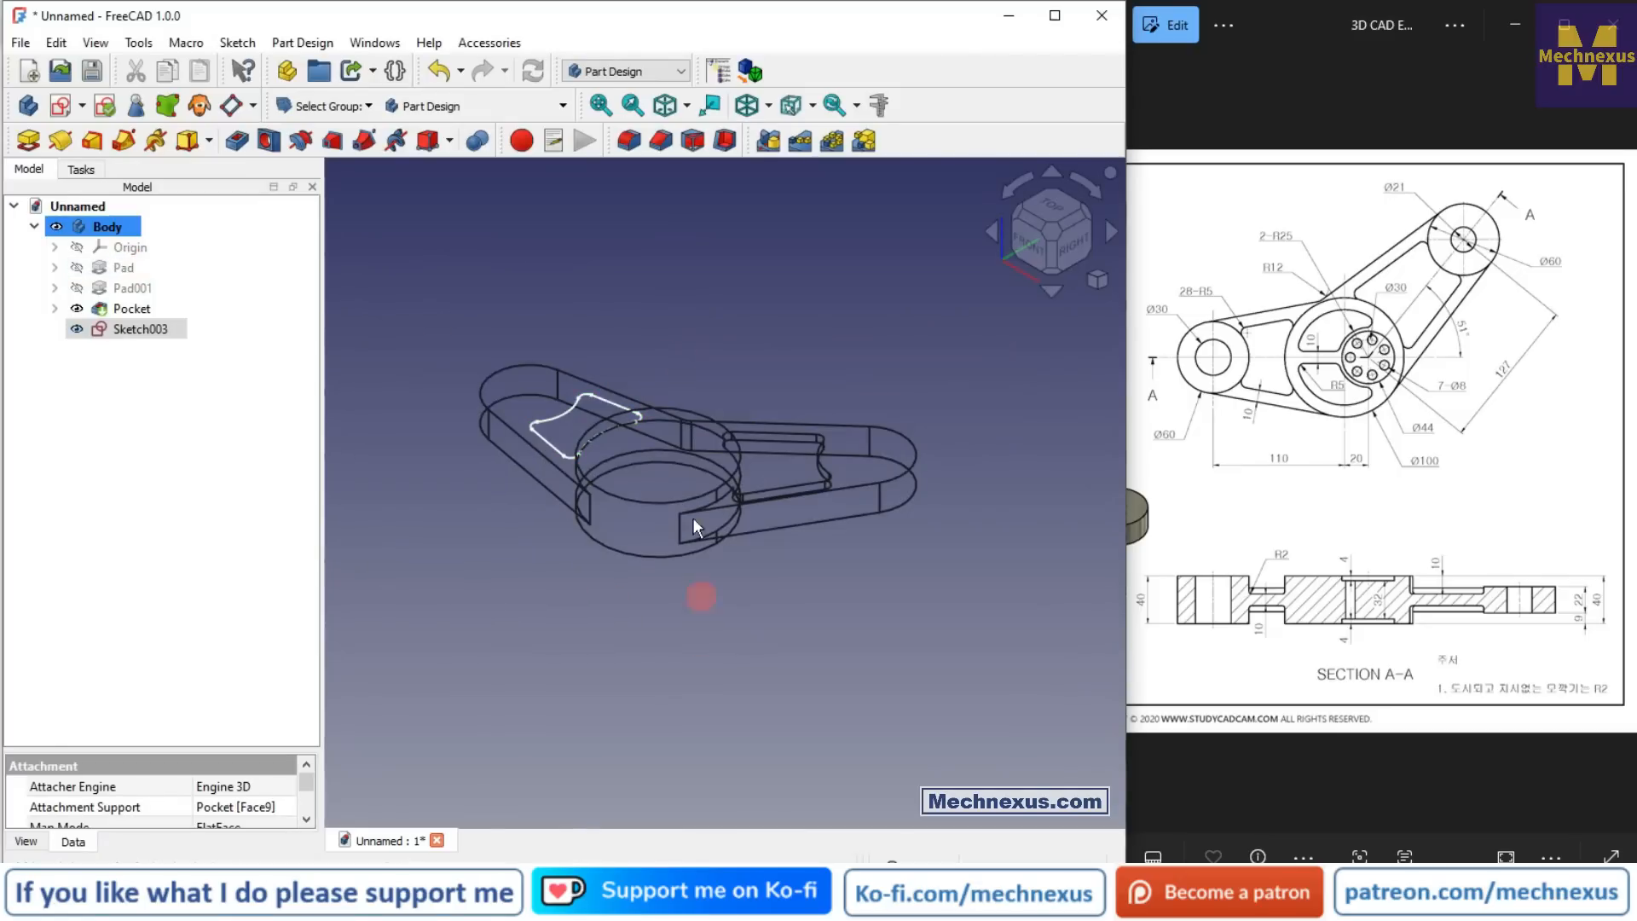
Step: Cut a 6 mm deep pocket into the left arm from Sketch003
{"action": "left_click", "coordinate": [559, 285]}
{"action": "left_click", "coordinate": [137, 329]}
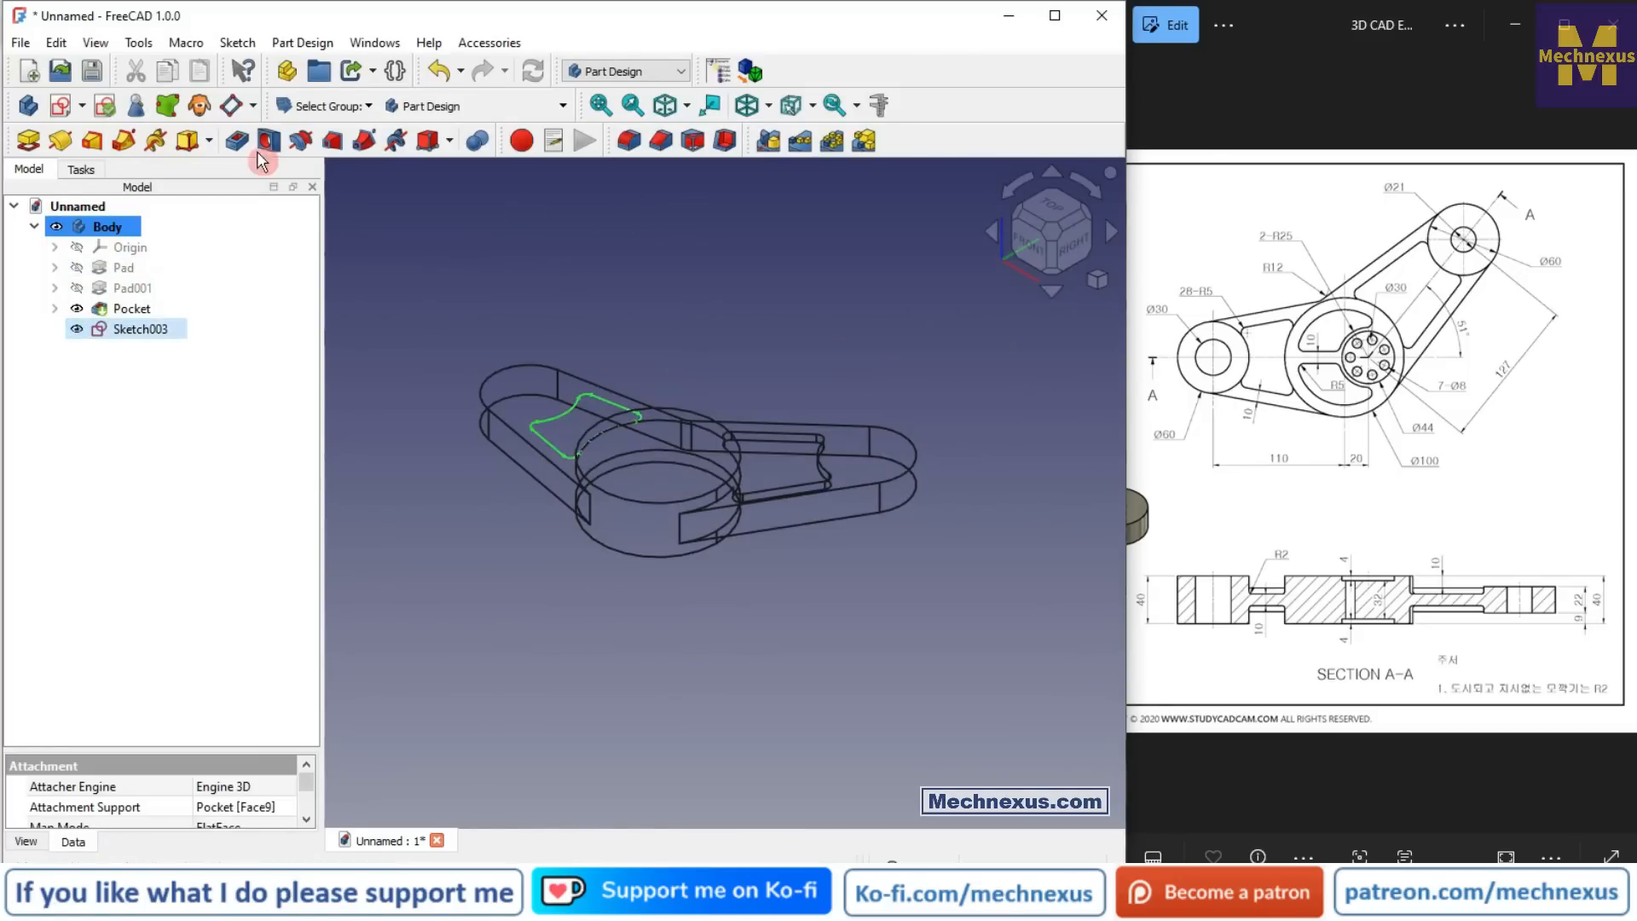
{"action": "left_click", "coordinate": [237, 139]}
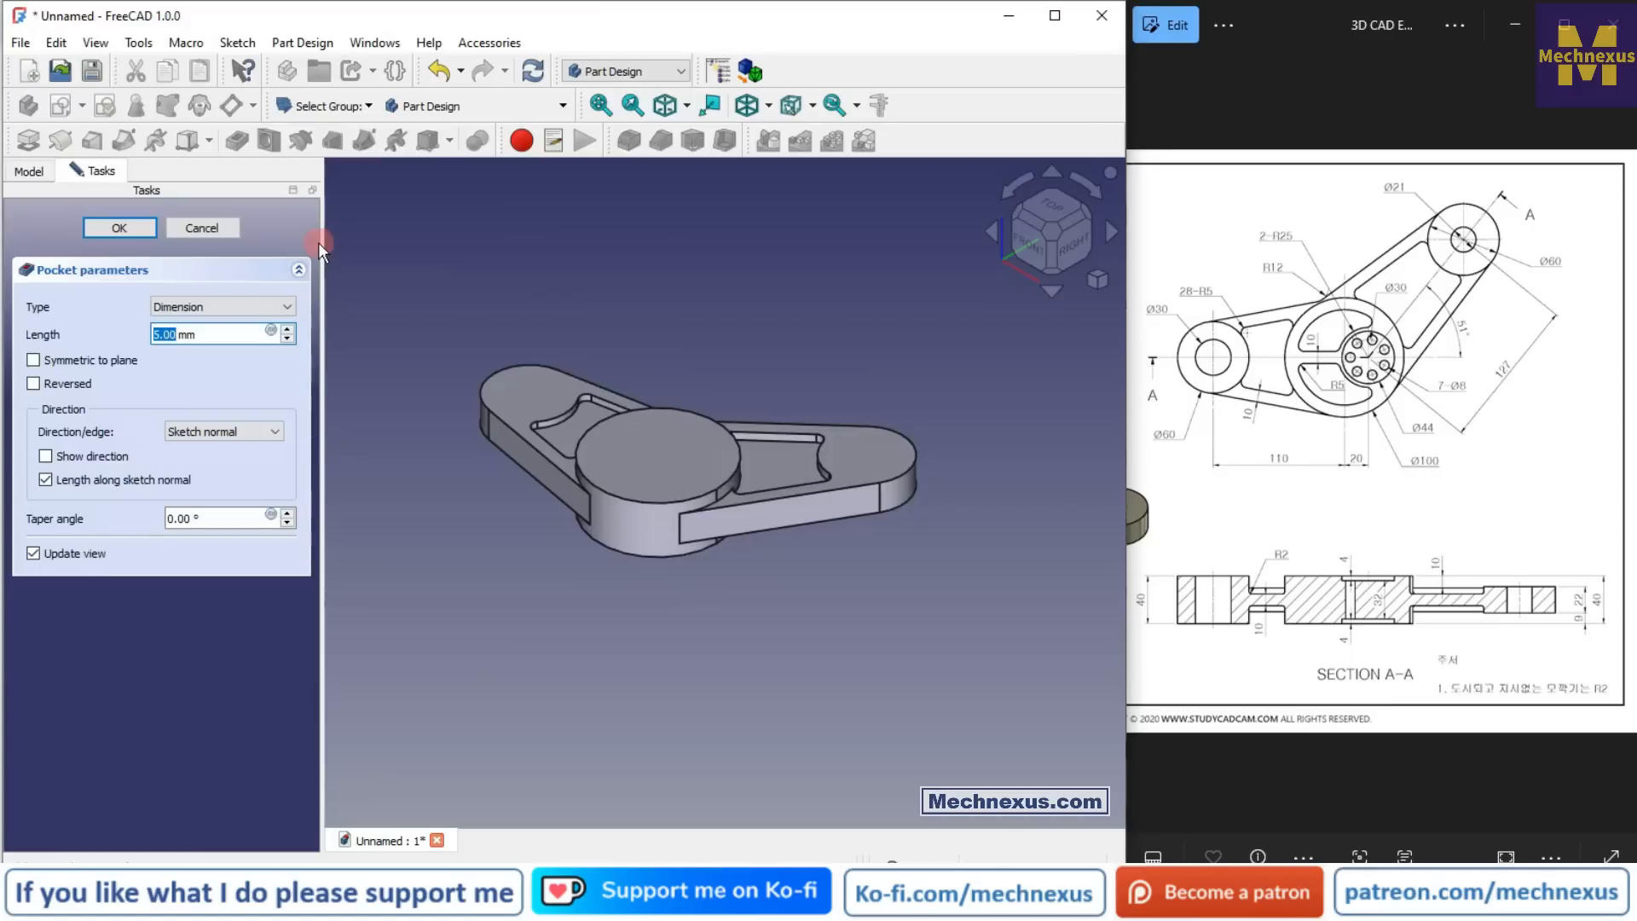
{"action": "type", "text": "6"}
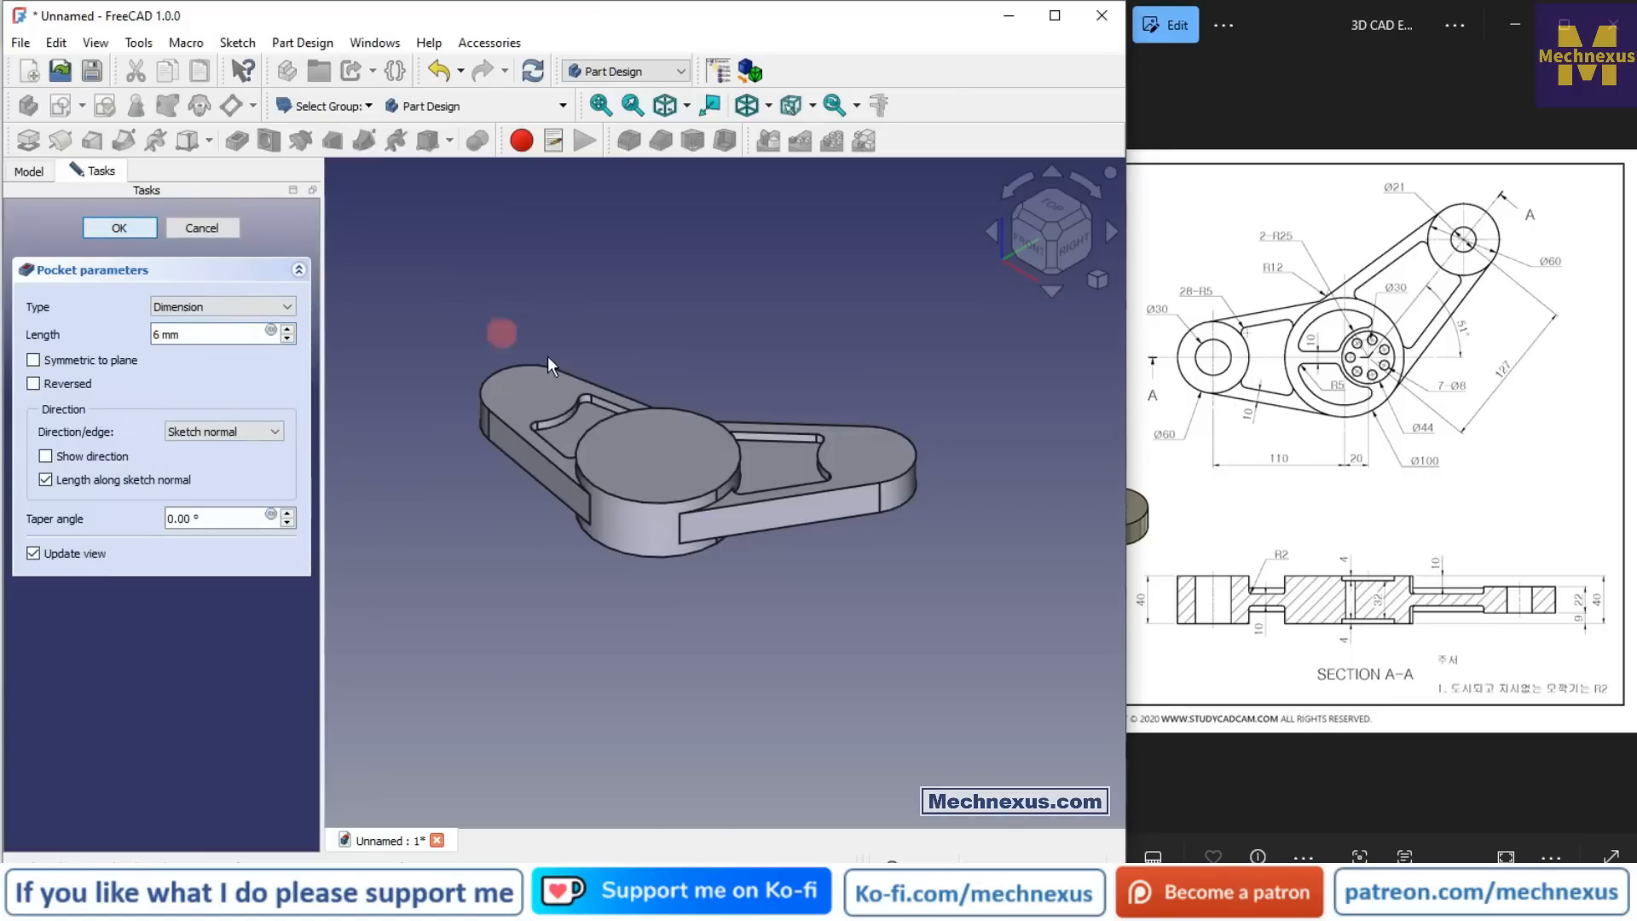
{"action": "key", "text": "Return"}
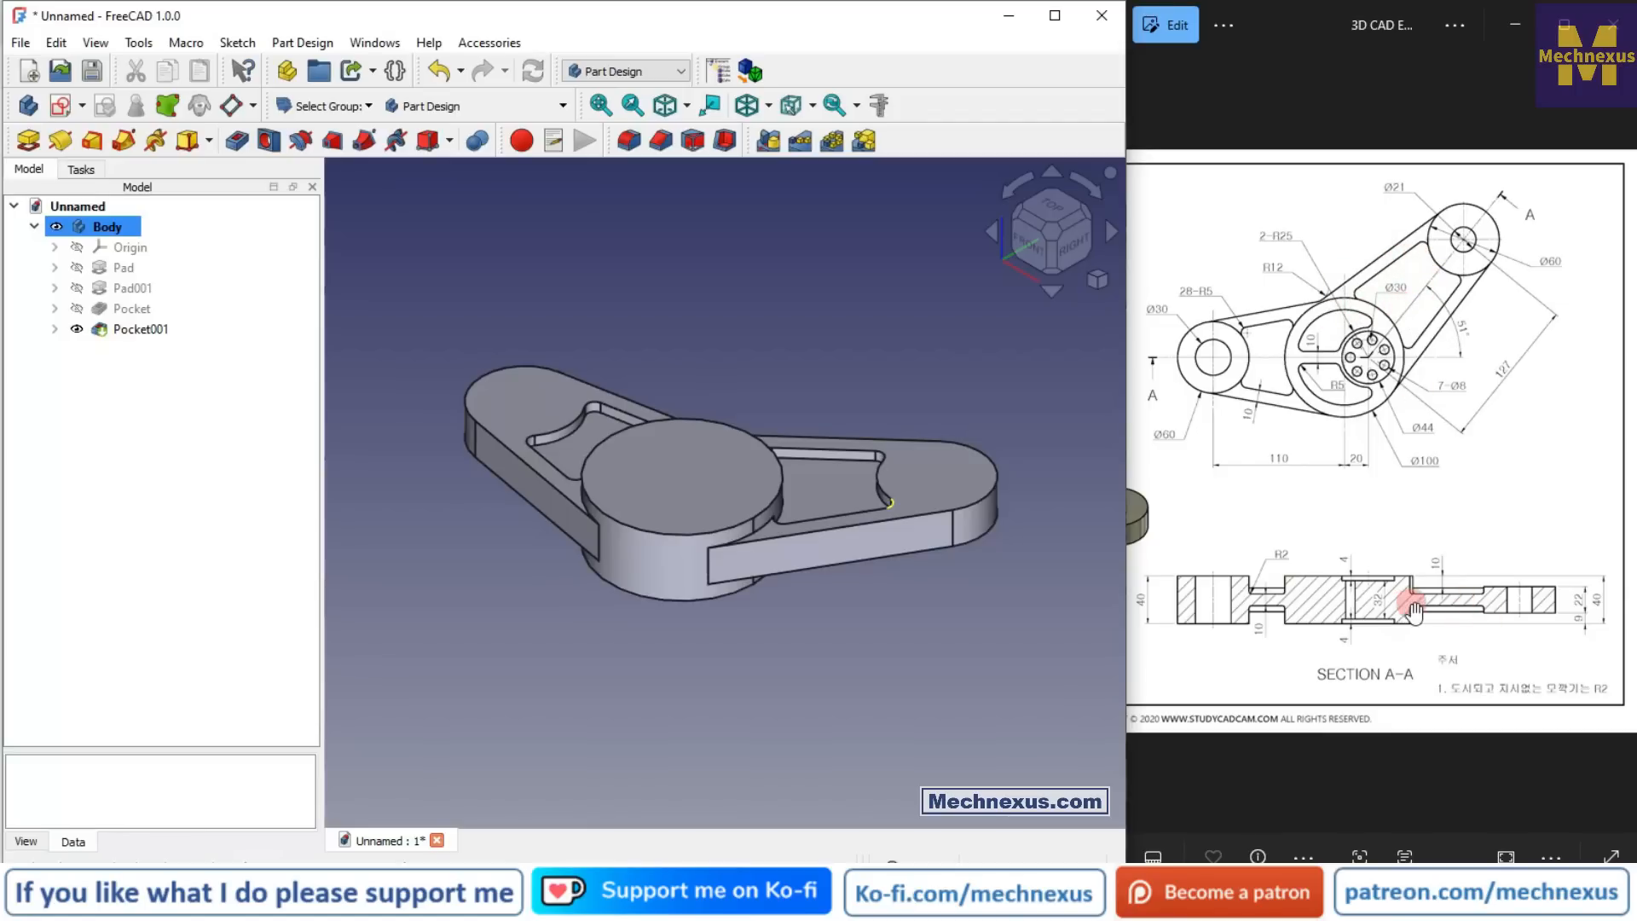
Step: Mirror Pocket and Pocket001 about the base XY plane
{"action": "scroll", "coordinate": [676, 522], "scroll_direction": "up", "scroll_amount": 2}
{"action": "left_click", "coordinate": [132, 309]}
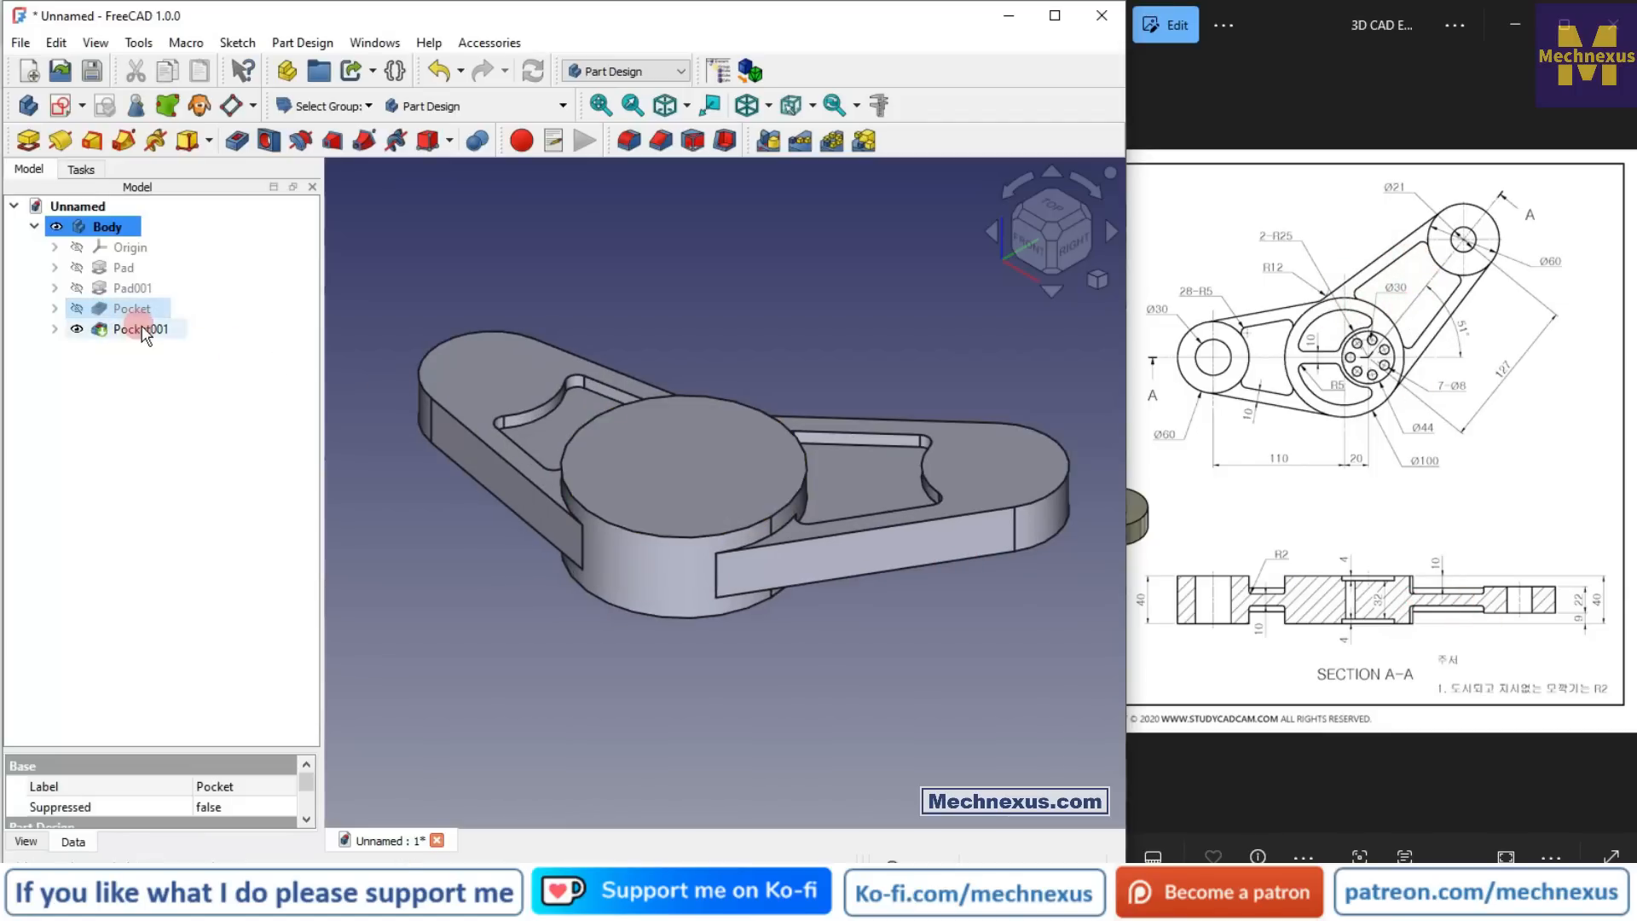
{"action": "left_click", "coordinate": [141, 330], "text": "ctrl"}
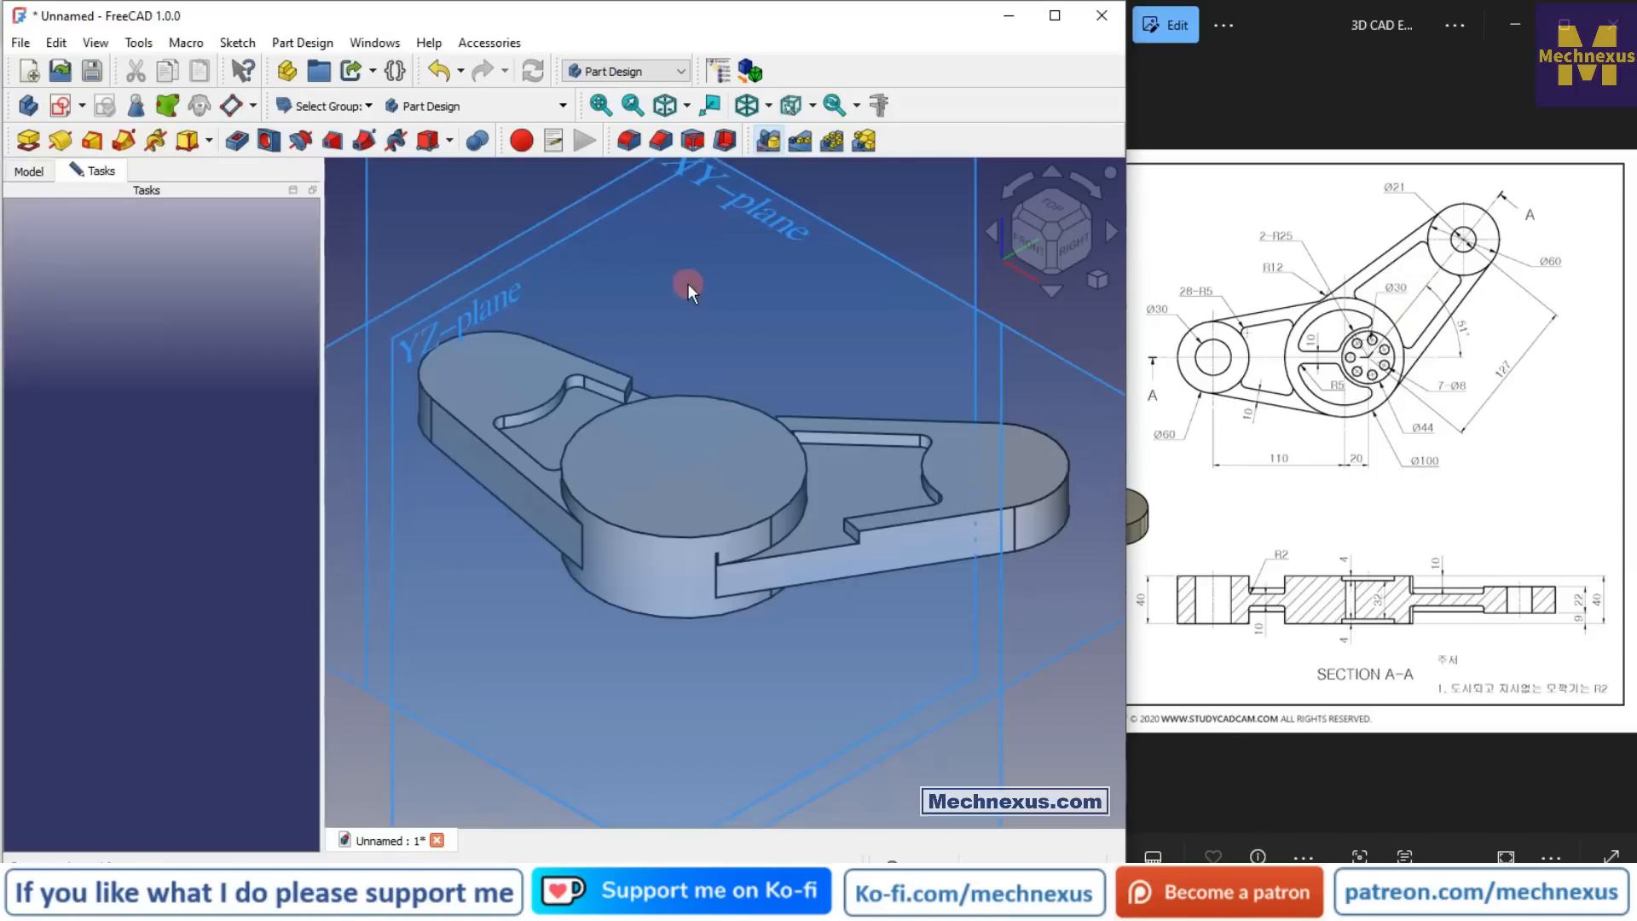
{"action": "left_click", "coordinate": [199, 635]}
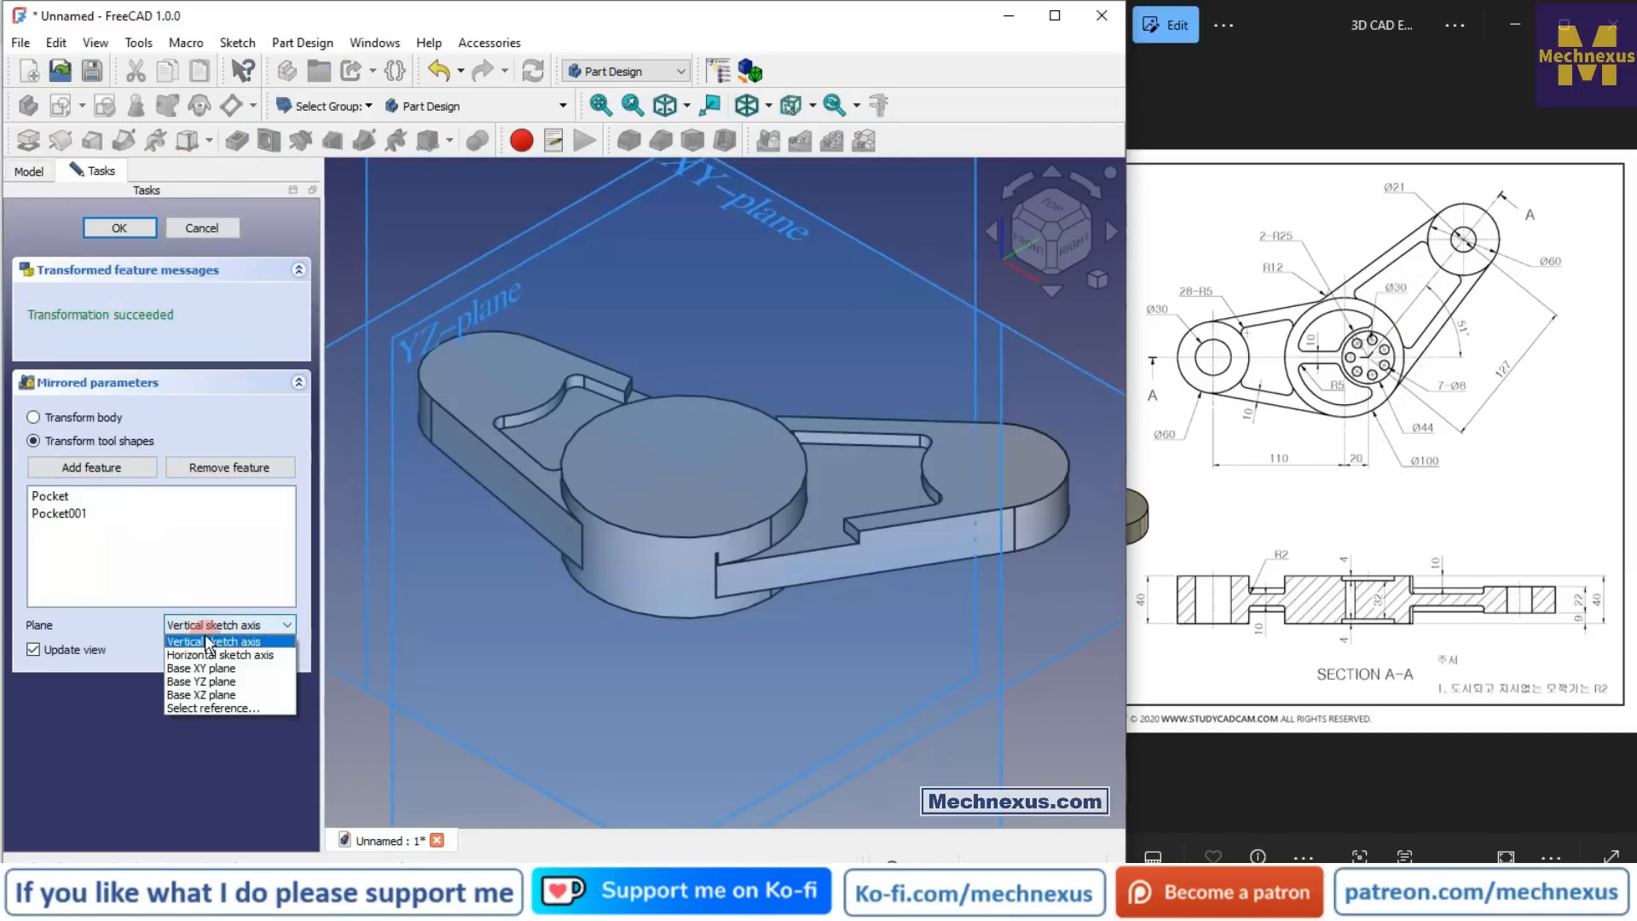
{"action": "left_click", "coordinate": [200, 708]}
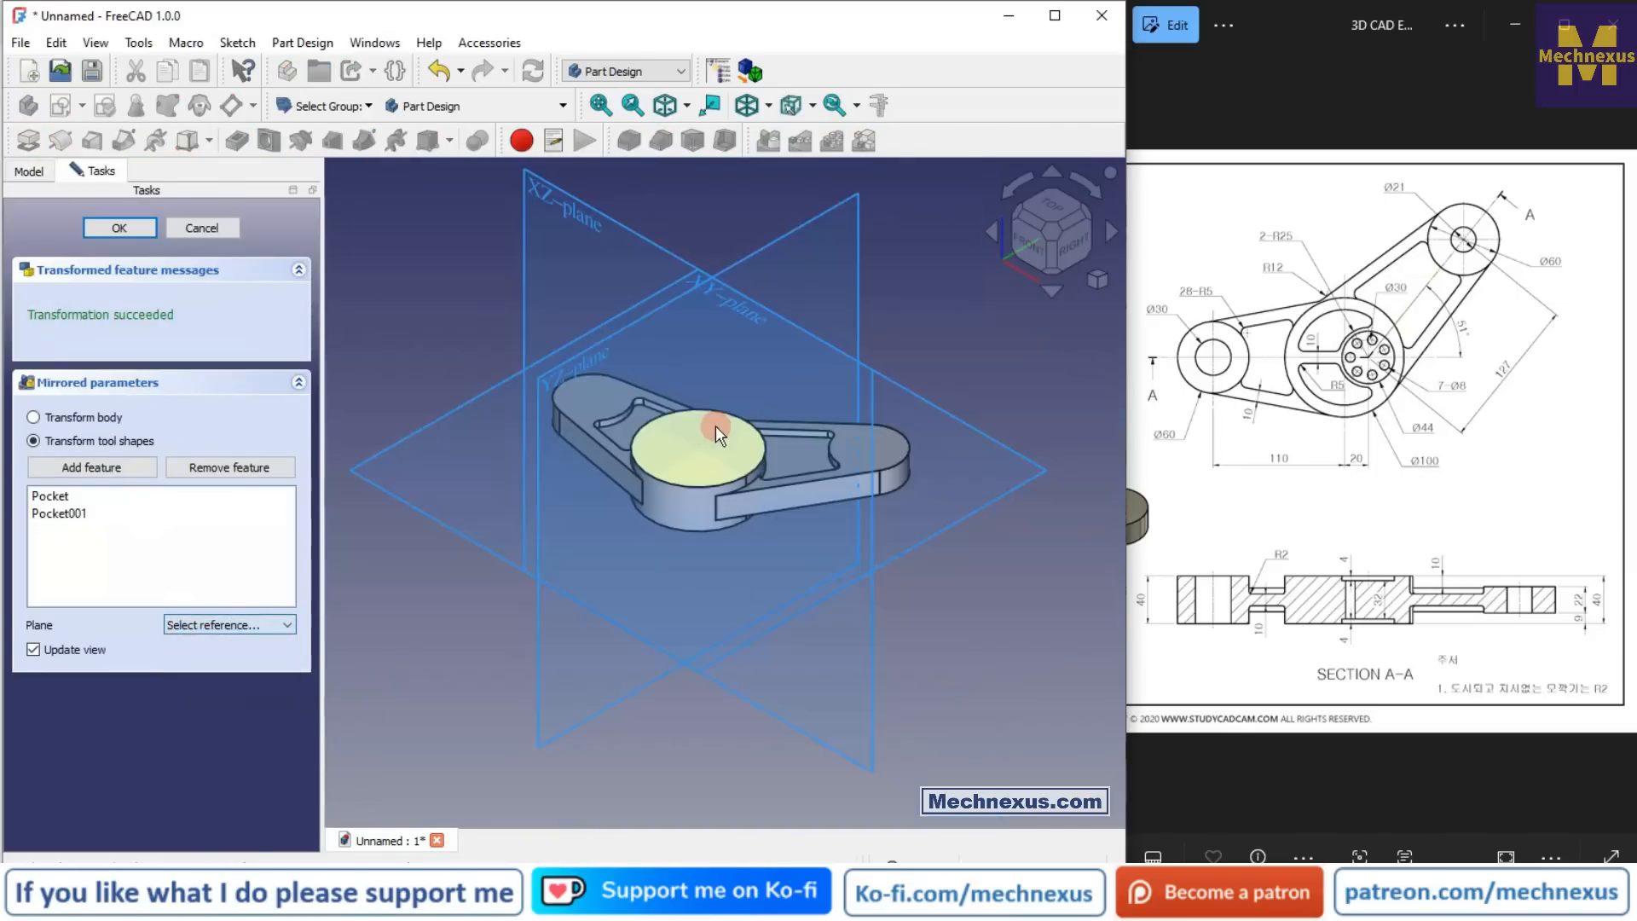
{"action": "left_click", "coordinate": [933, 534]}
{"action": "middle_click_drag", "start_coordinate": [928, 555], "coordinate": [842, 518]}
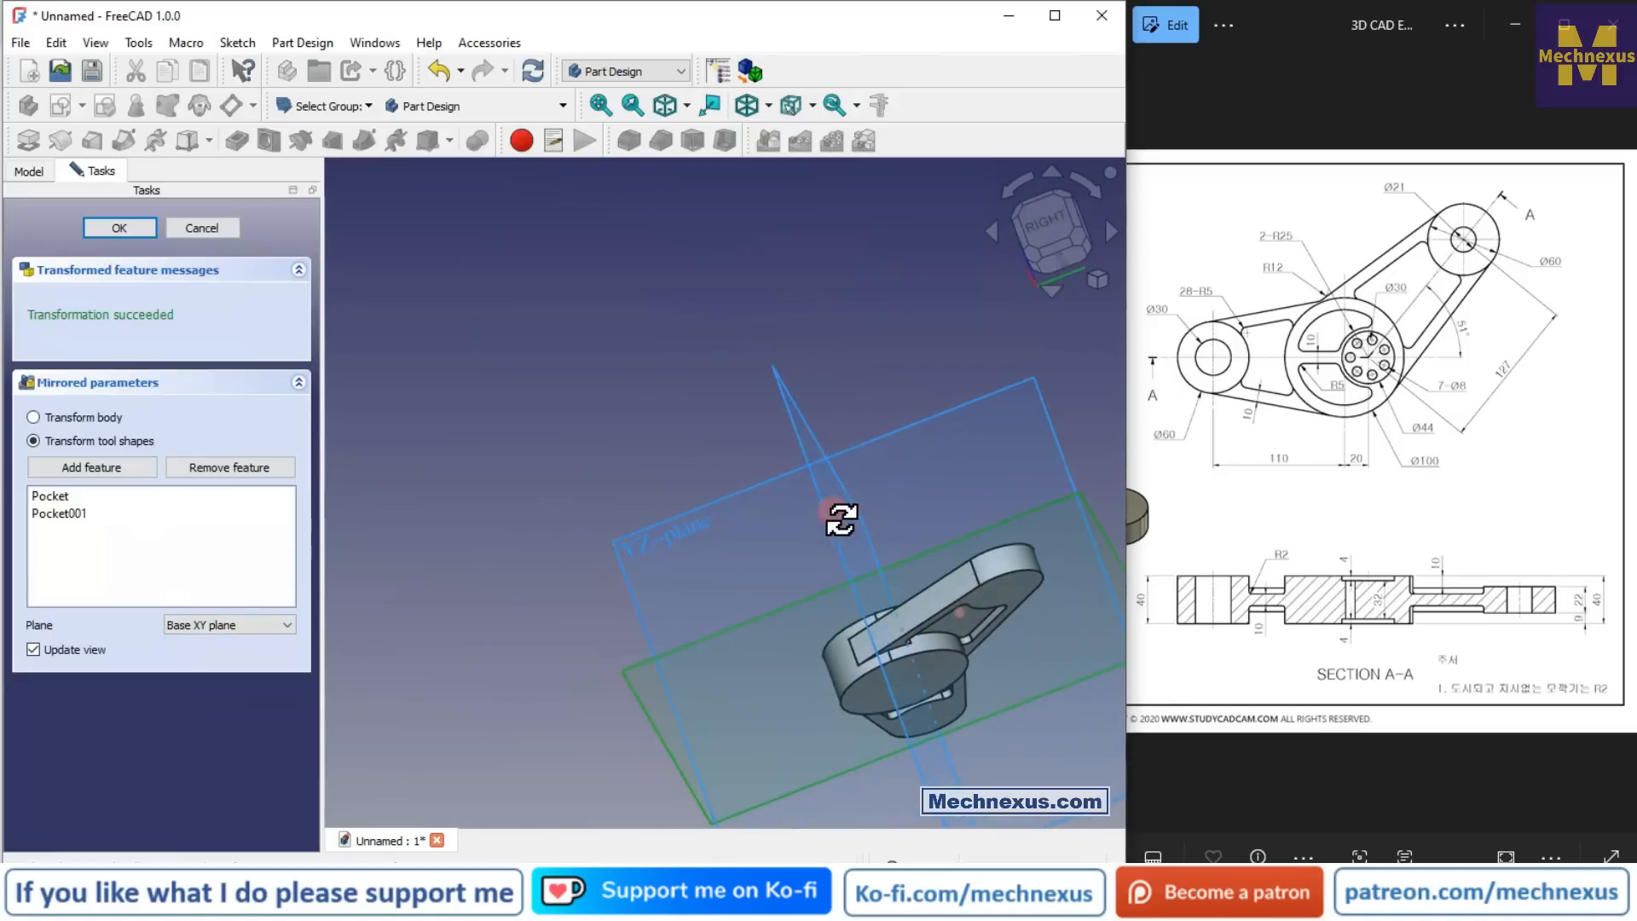
{"action": "scroll", "coordinate": [877, 650], "scroll_direction": "up", "scroll_amount": 8}
{"action": "mouse_move", "coordinate": [827, 603]}
{"action": "middle_mouse_down"}
{"action": "mouse_move", "coordinate": [767, 545]}
{"action": "mouse_move", "coordinate": [723, 441]}
{"action": "mouse_move", "coordinate": [763, 723]}
{"action": "mouse_move", "coordinate": [585, 603]}
{"action": "middle_mouse_up"}
{"action": "scroll", "coordinate": [682, 483], "scroll_direction": "down", "scroll_amount": 7}
{"action": "left_click", "coordinate": [147, 232]}
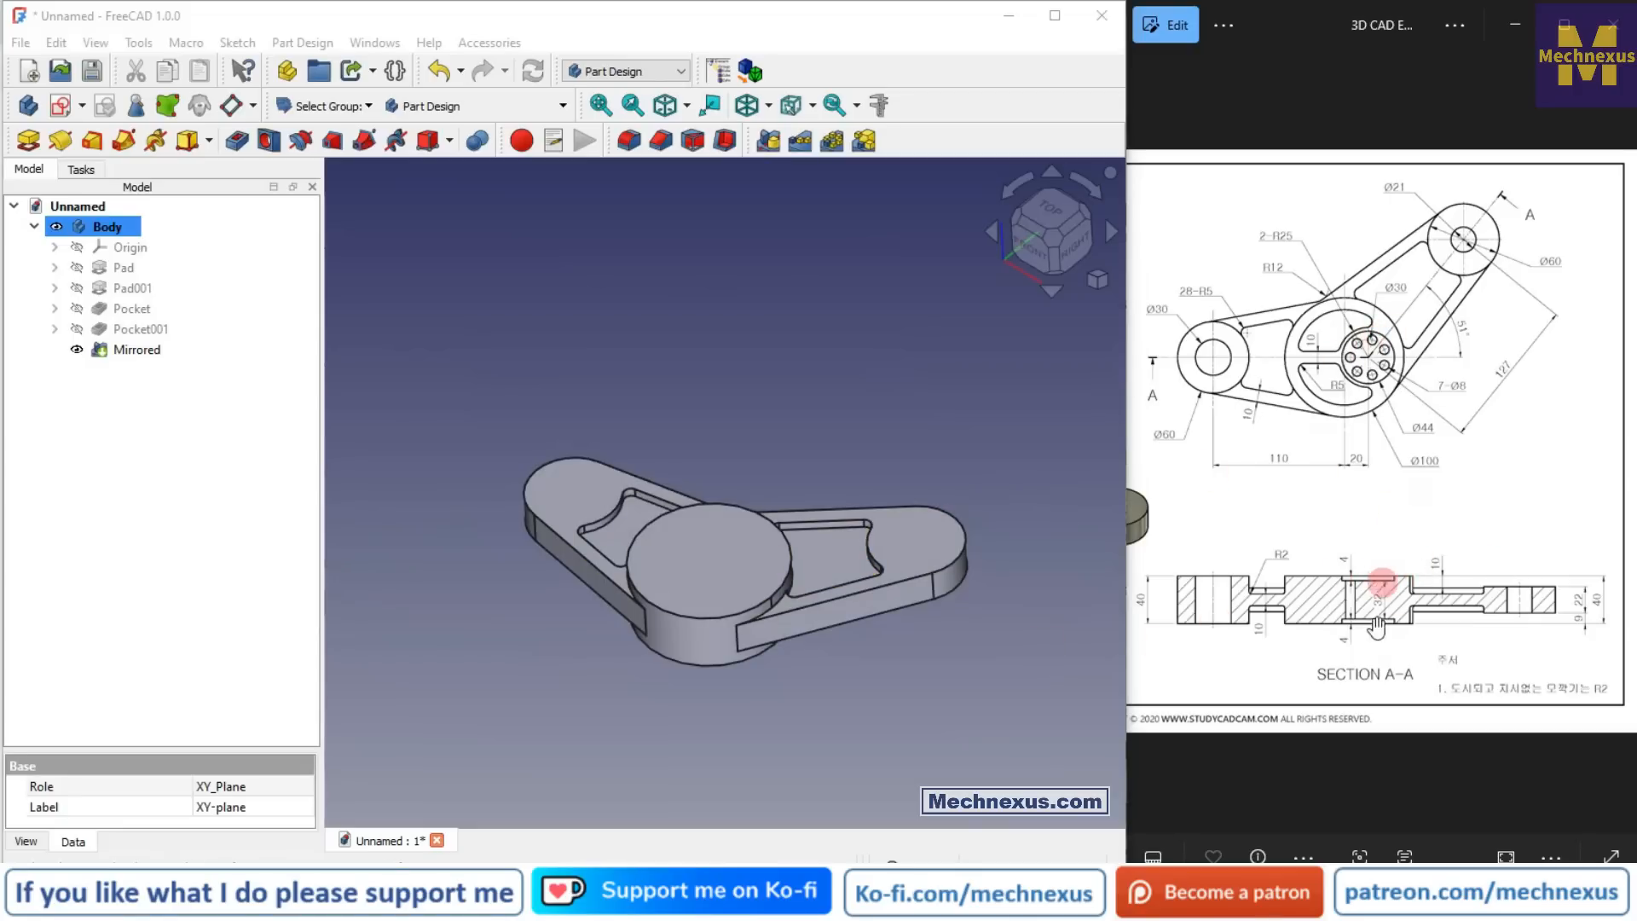
Step: Create a new sketch on the top face of the central disc
{"action": "scroll", "coordinate": [1381, 612], "scroll_direction": "up", "scroll_amount": 3}
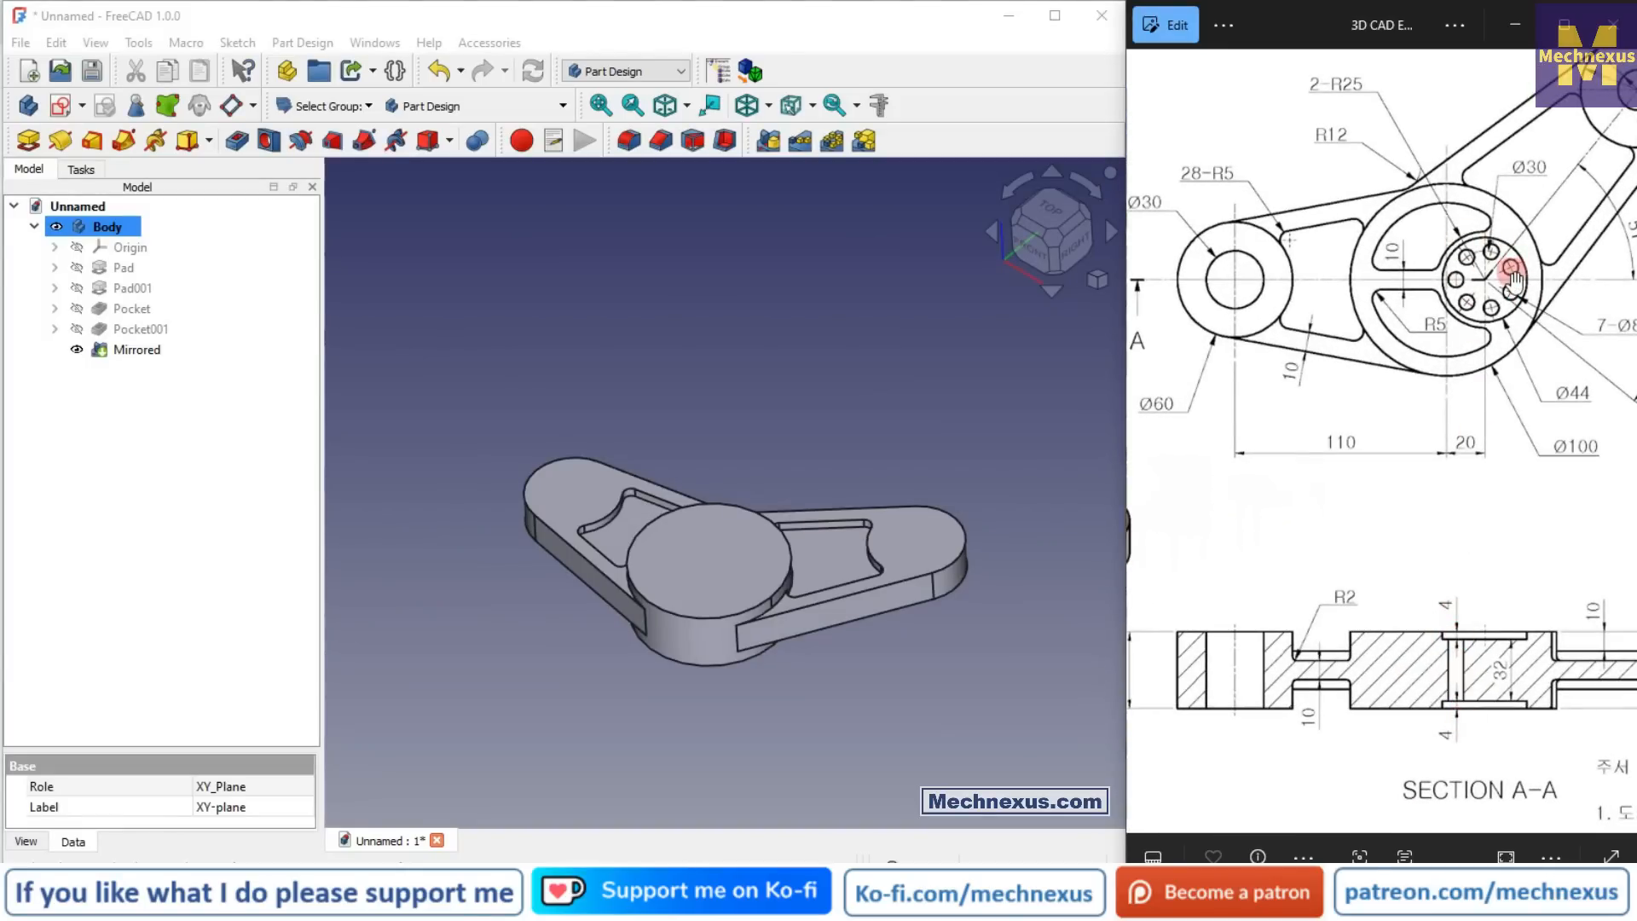
{"action": "left_click", "coordinate": [682, 554]}
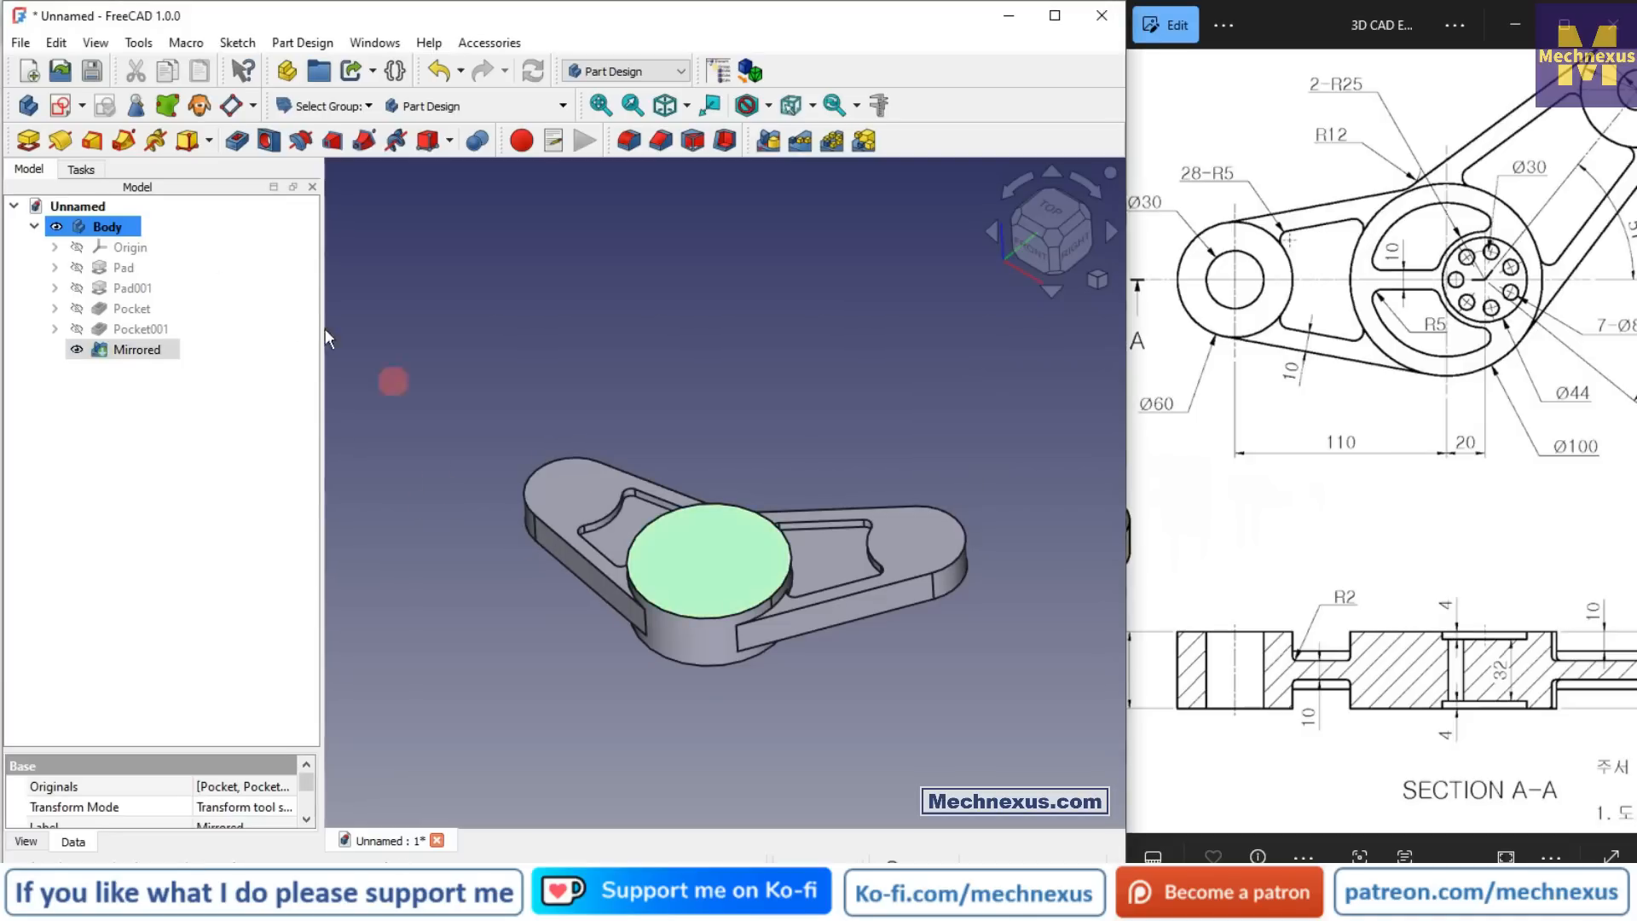
{"action": "left_click", "coordinate": [61, 106]}
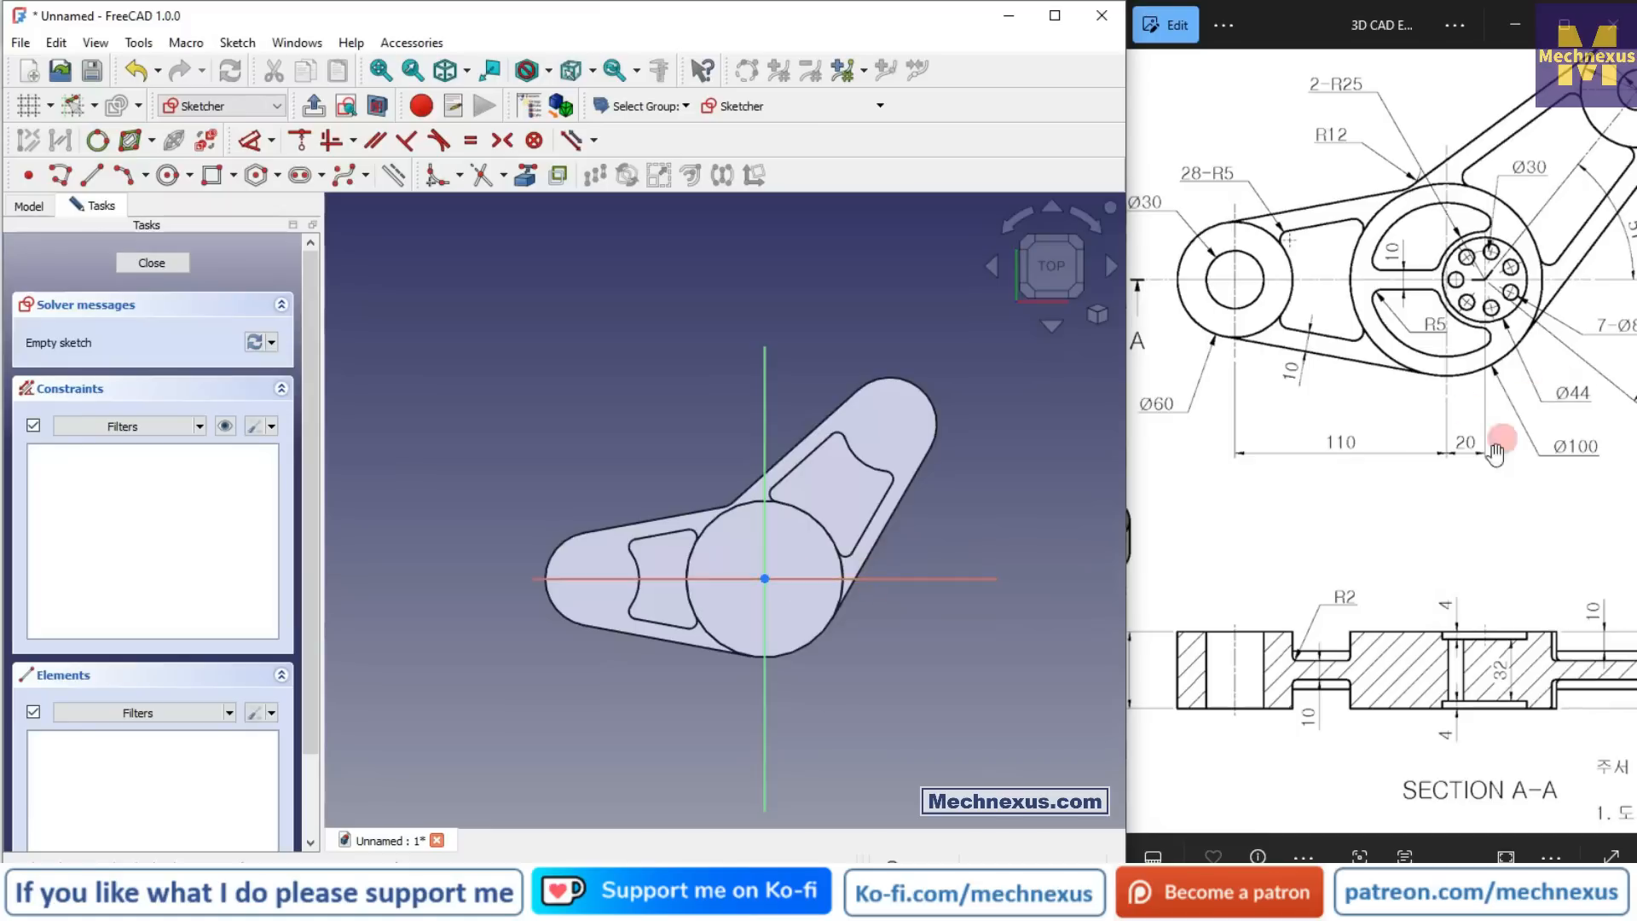
Step: Draw a circle about 30 mm in diameter inside the disc, centred on the horizontal axis to the right of the origin
{"action": "left_click_drag", "start_coordinate": [1441, 397], "coordinate": [1288, 393]}
{"action": "left_click", "coordinate": [816, 584]}
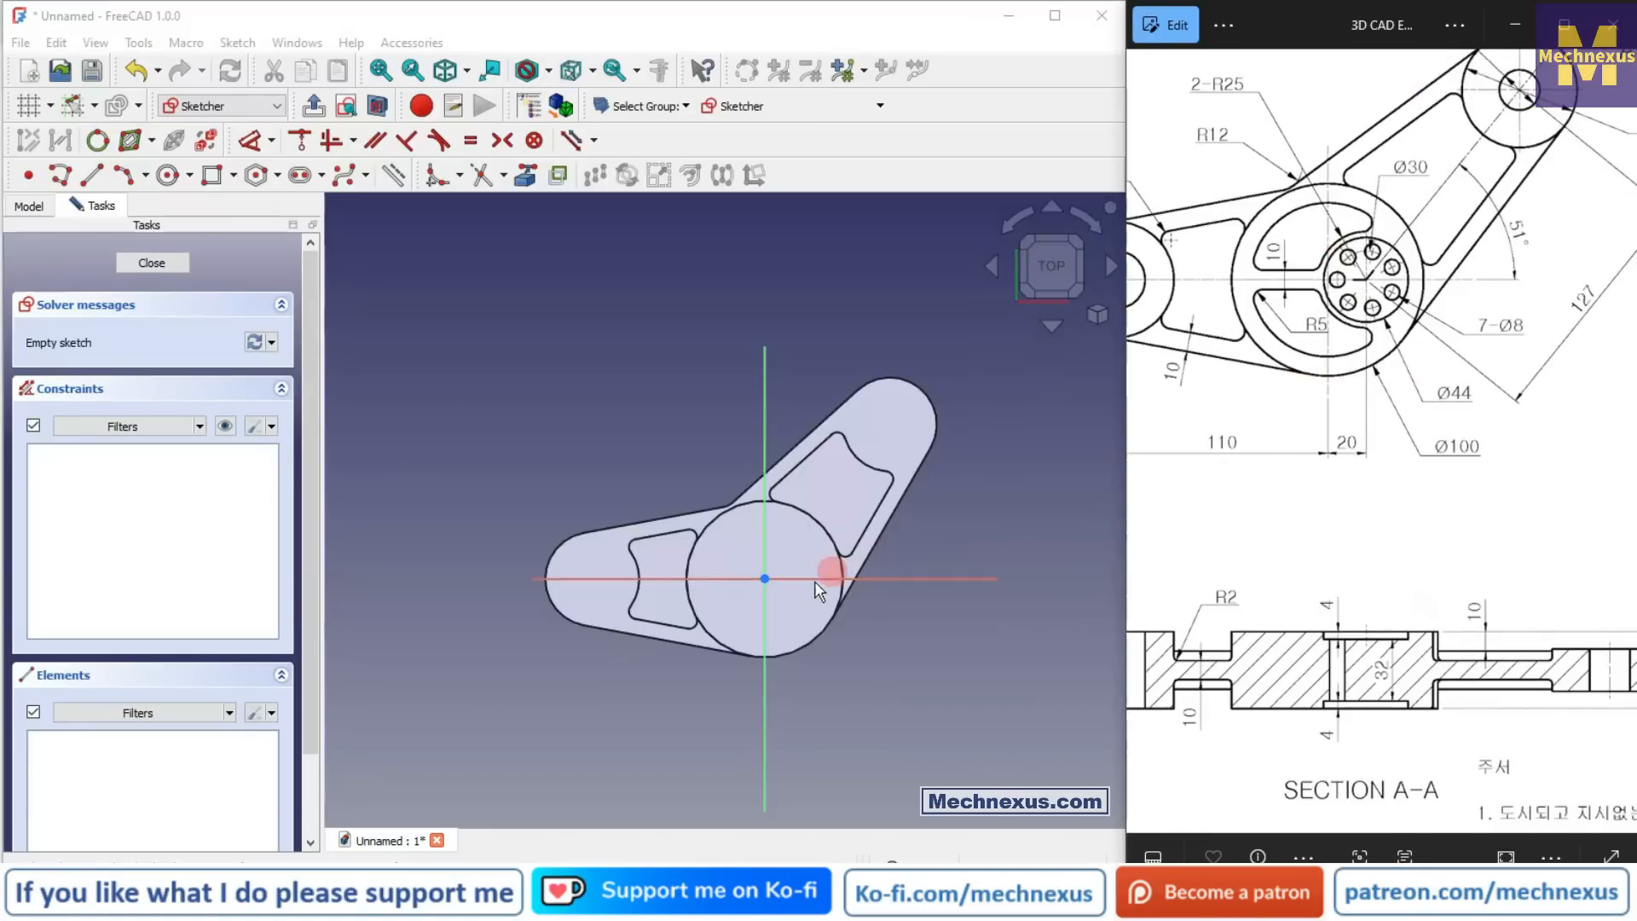
{"action": "scroll", "coordinate": [791, 578], "scroll_direction": "up", "scroll_amount": 5}
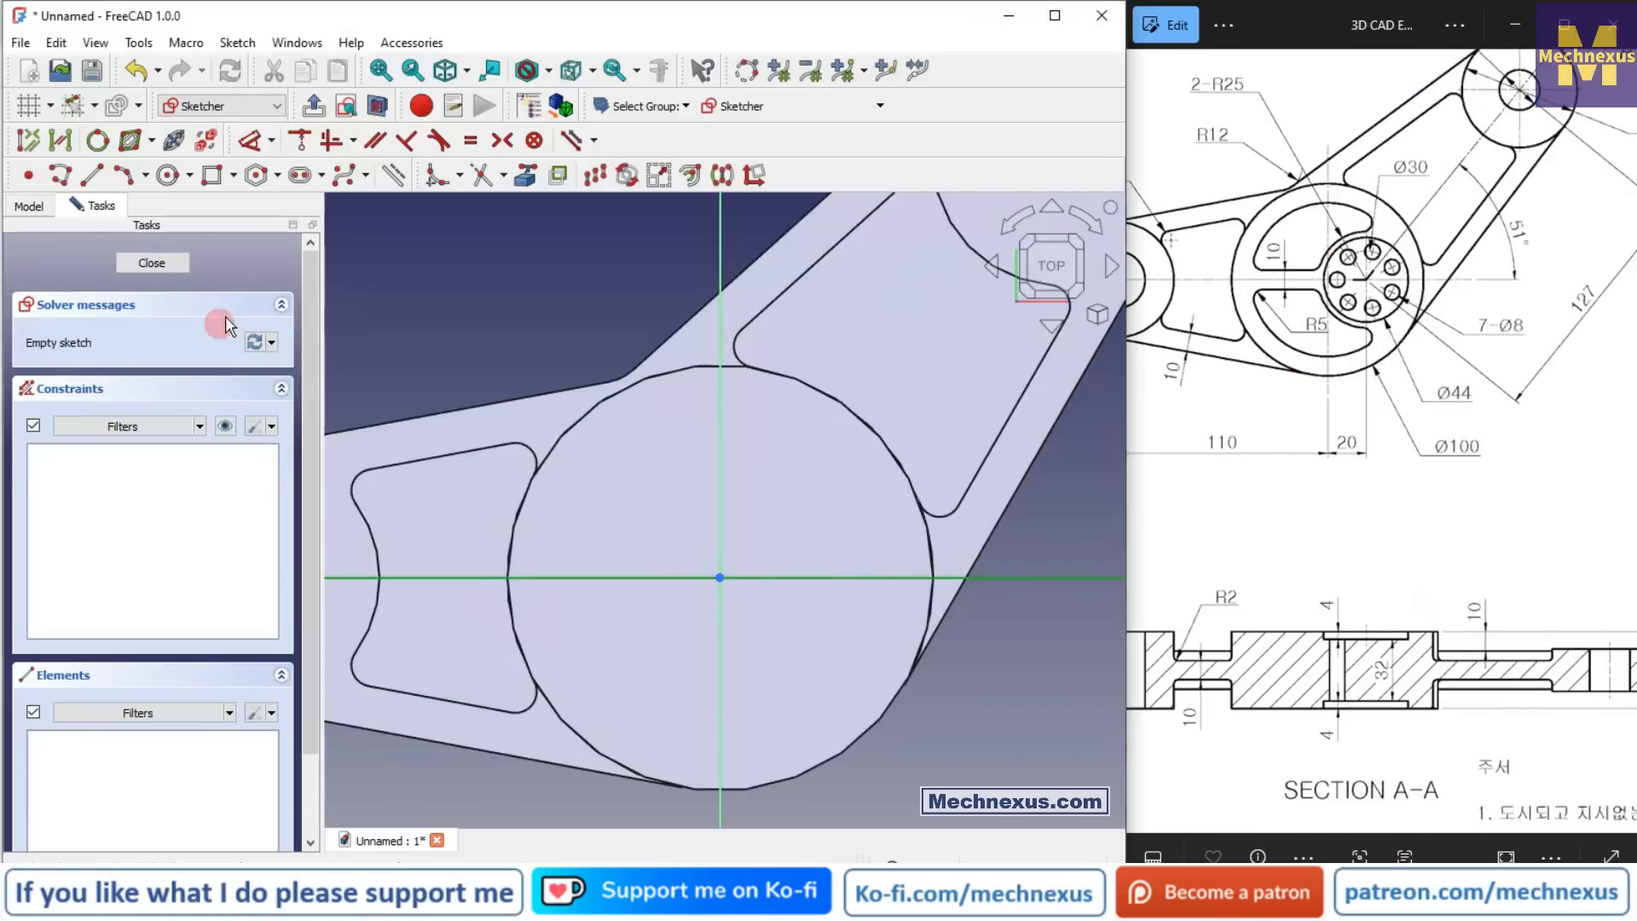
{"action": "left_click", "coordinate": [170, 174]}
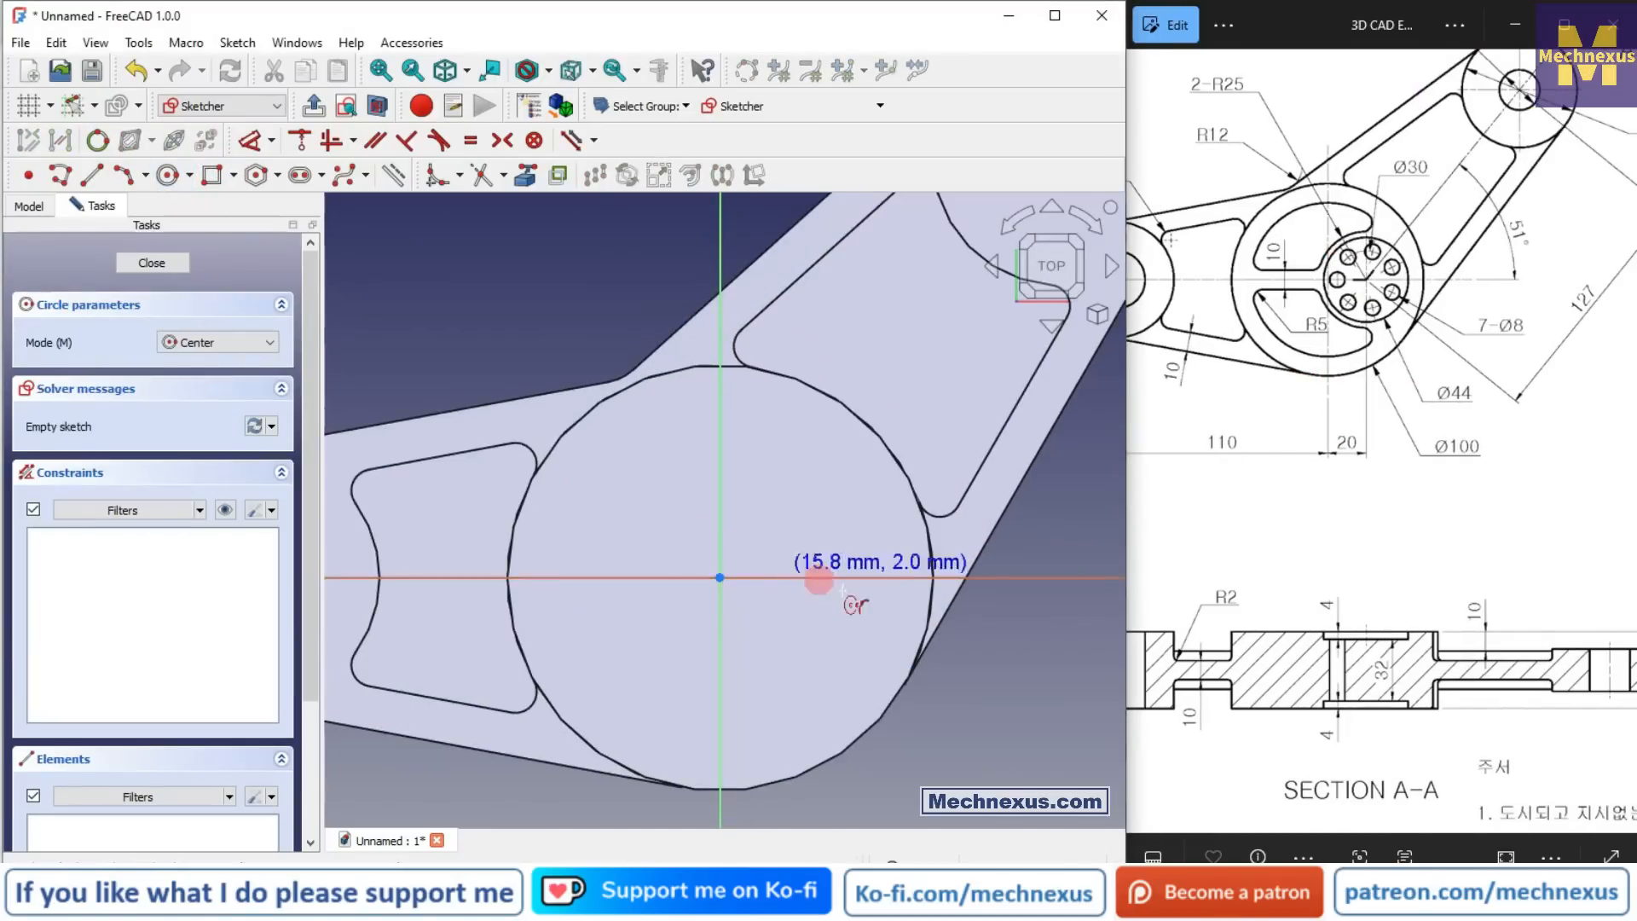
{"action": "left_click", "coordinate": [854, 577]}
{"action": "left_click", "coordinate": [849, 513]}
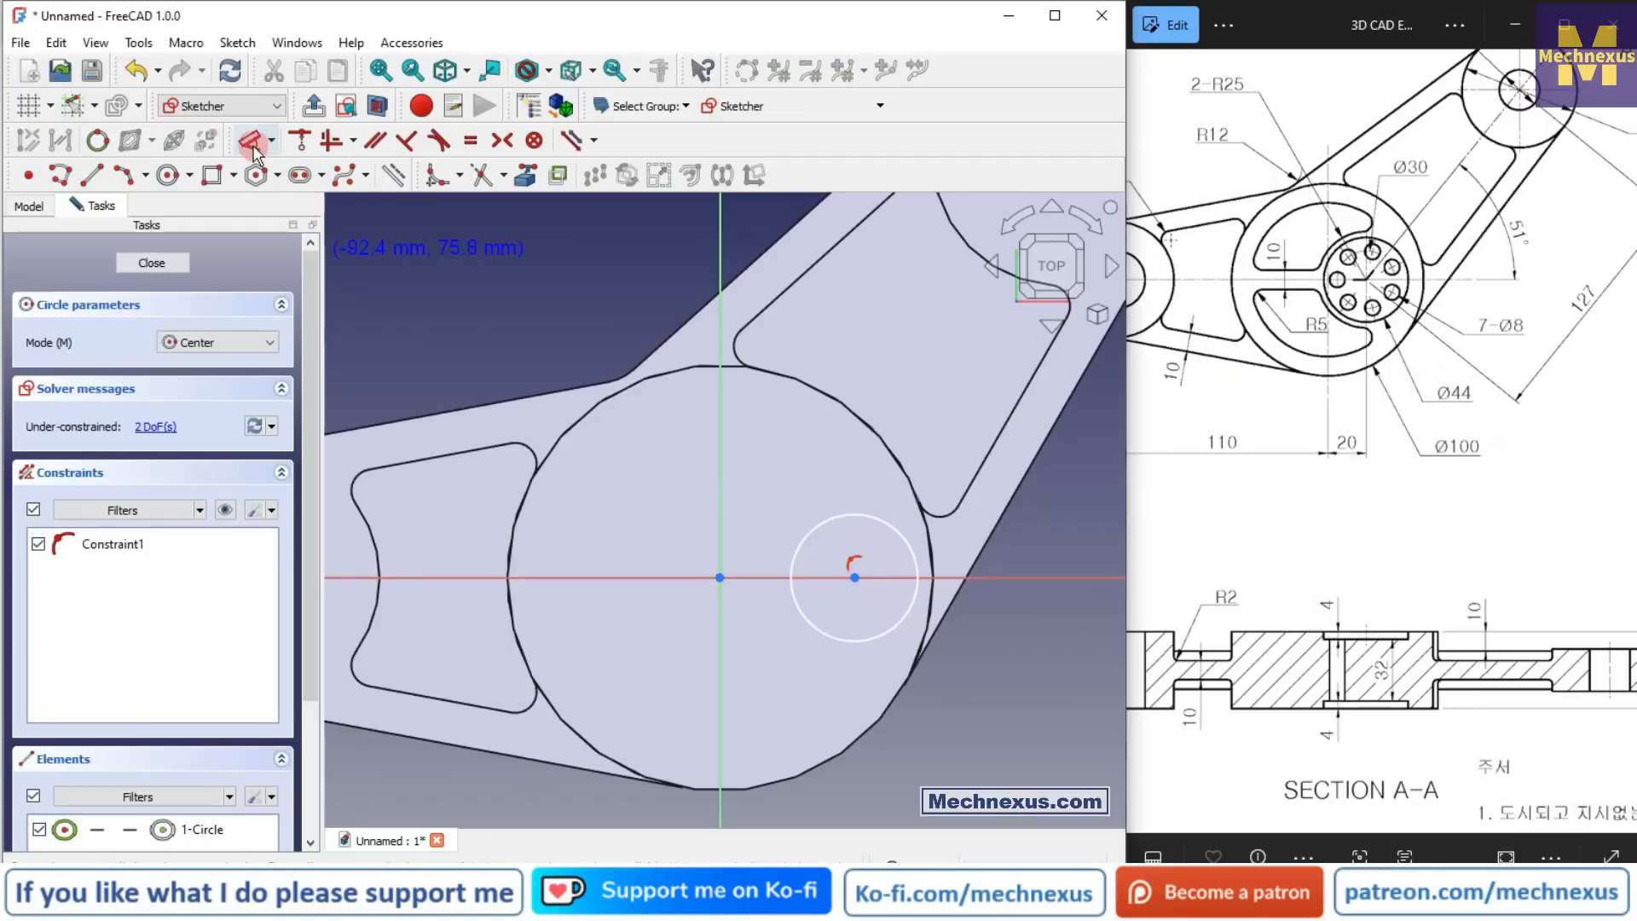
Step: Dimension the circle on the disc's top face with a diameter of 44 mm
{"action": "left_click", "coordinate": [250, 141]}
{"action": "left_click", "coordinate": [818, 530]}
{"action": "left_click", "coordinate": [942, 407]}
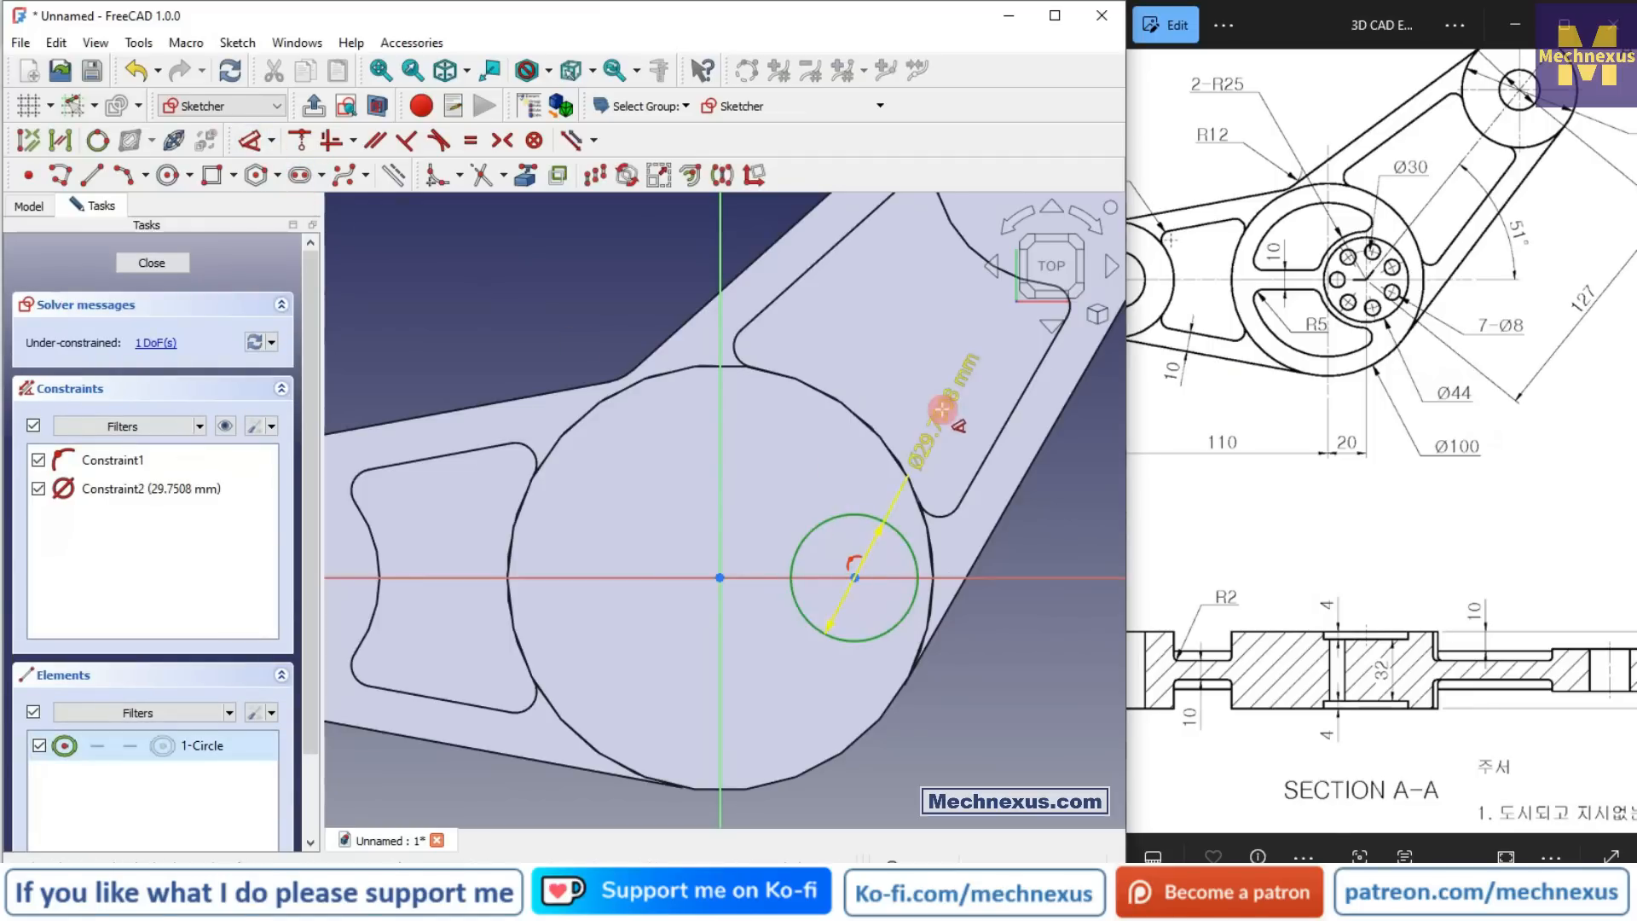
{"action": "type", "text": "44mm"}
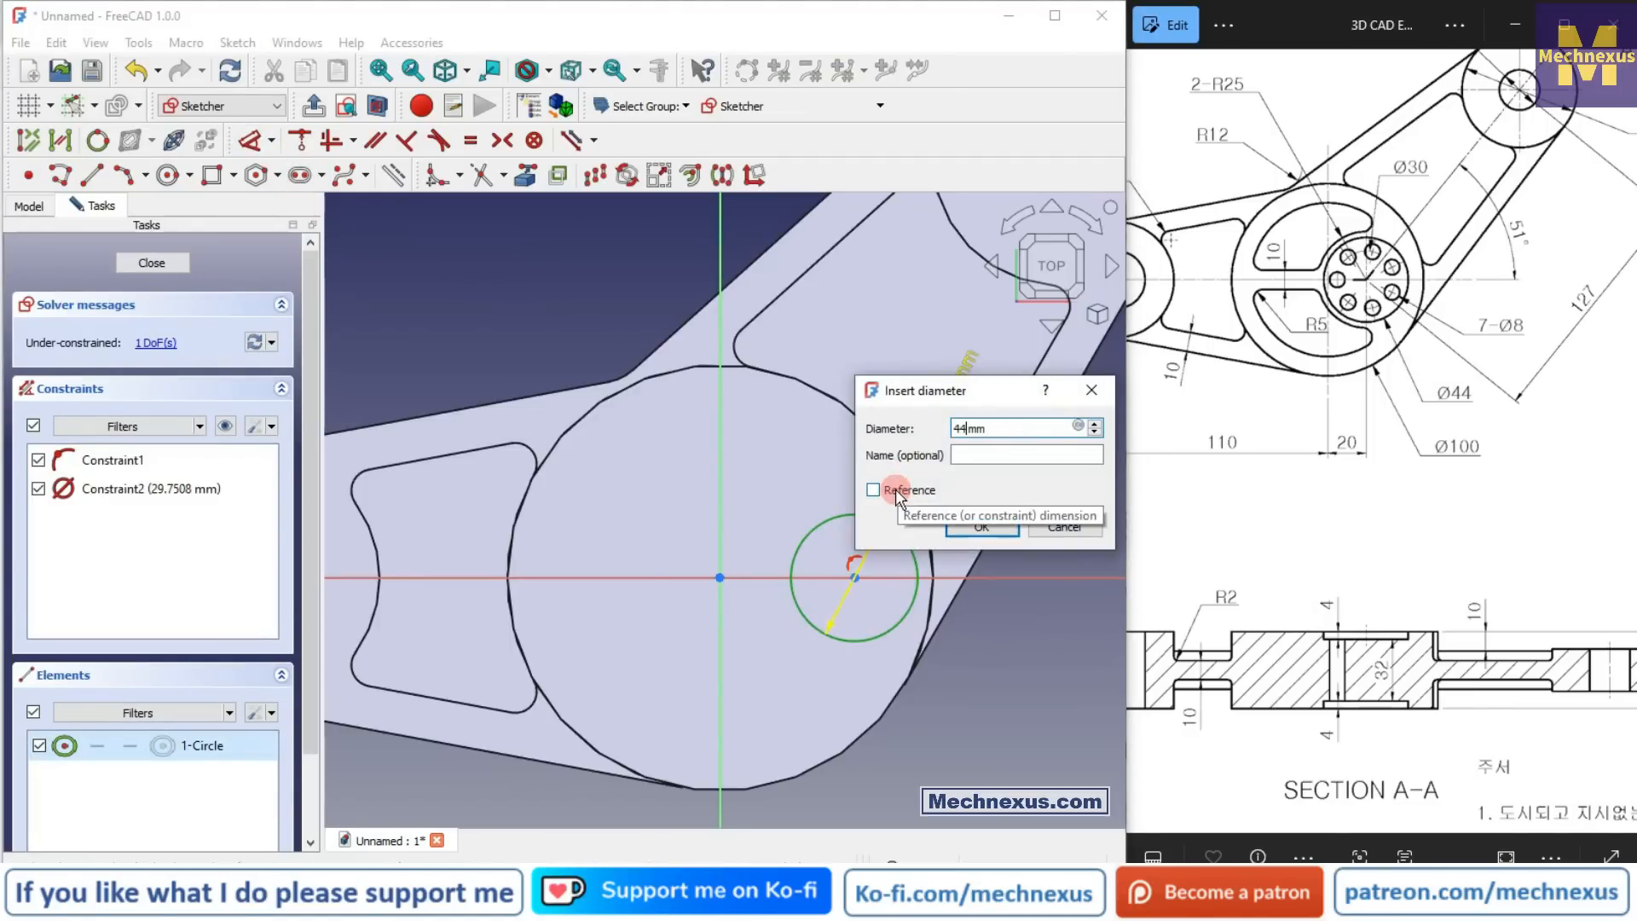
{"action": "key", "text": "Return"}
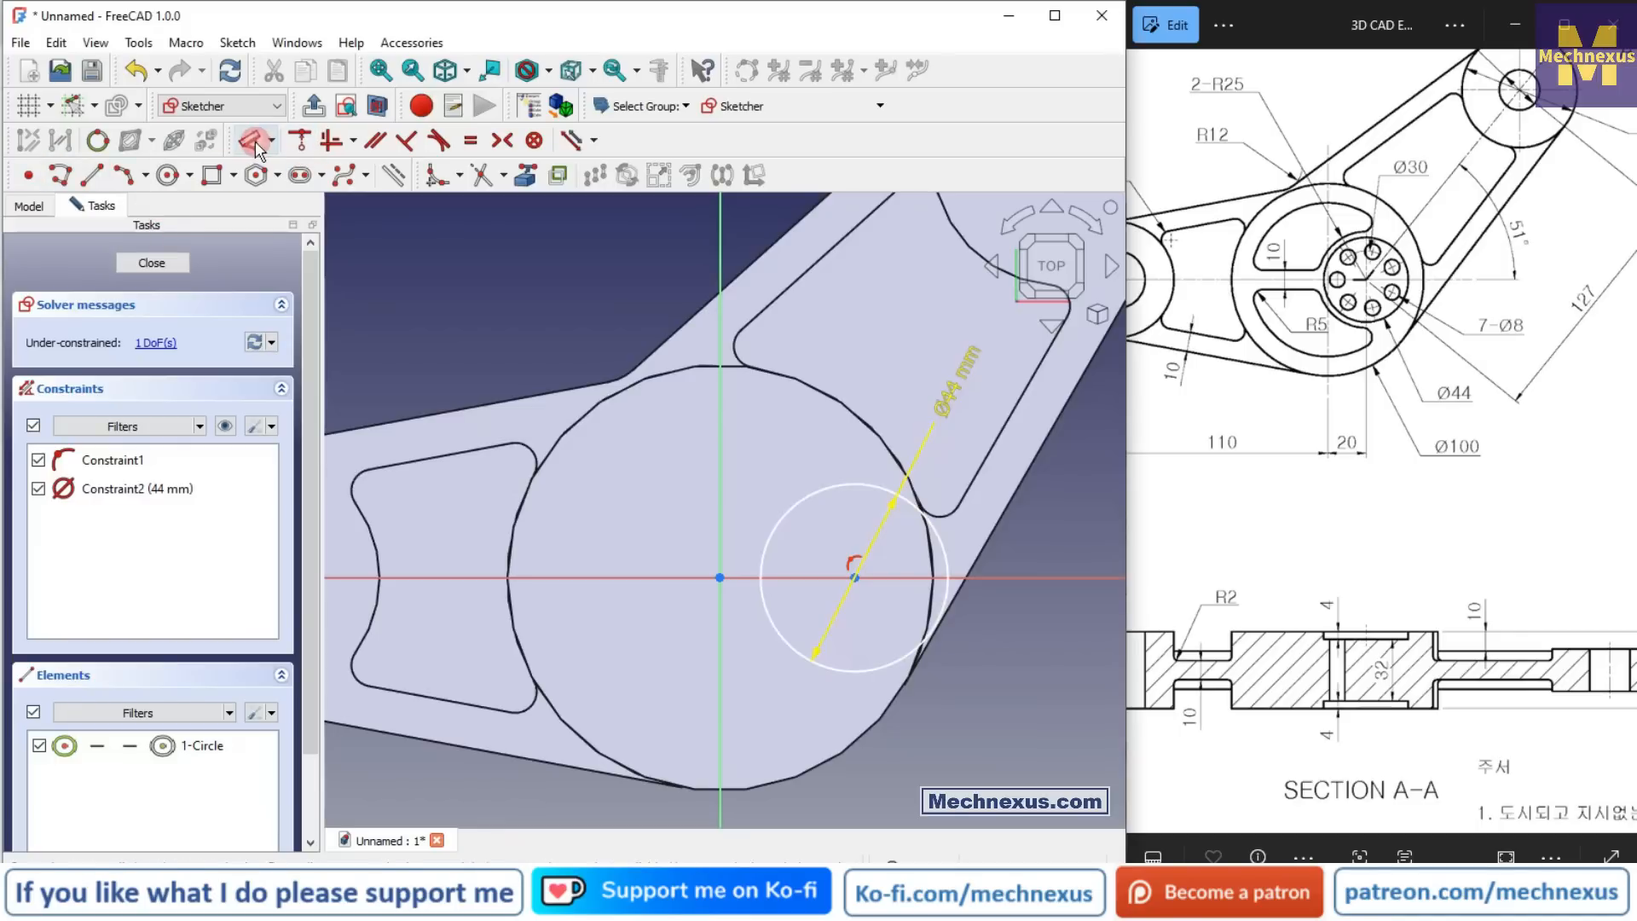
Step: Constrain the 44 mm circle's centre to a horizontal distance of 20 mm from the origin
{"action": "left_click", "coordinate": [720, 578]}
{"action": "left_click", "coordinate": [855, 578]}
{"action": "left_click_drag", "start_coordinate": [812, 519], "coordinate": [793, 432]}
{"action": "double_click", "coordinate": [792, 433]}
{"action": "type", "text": "20"}
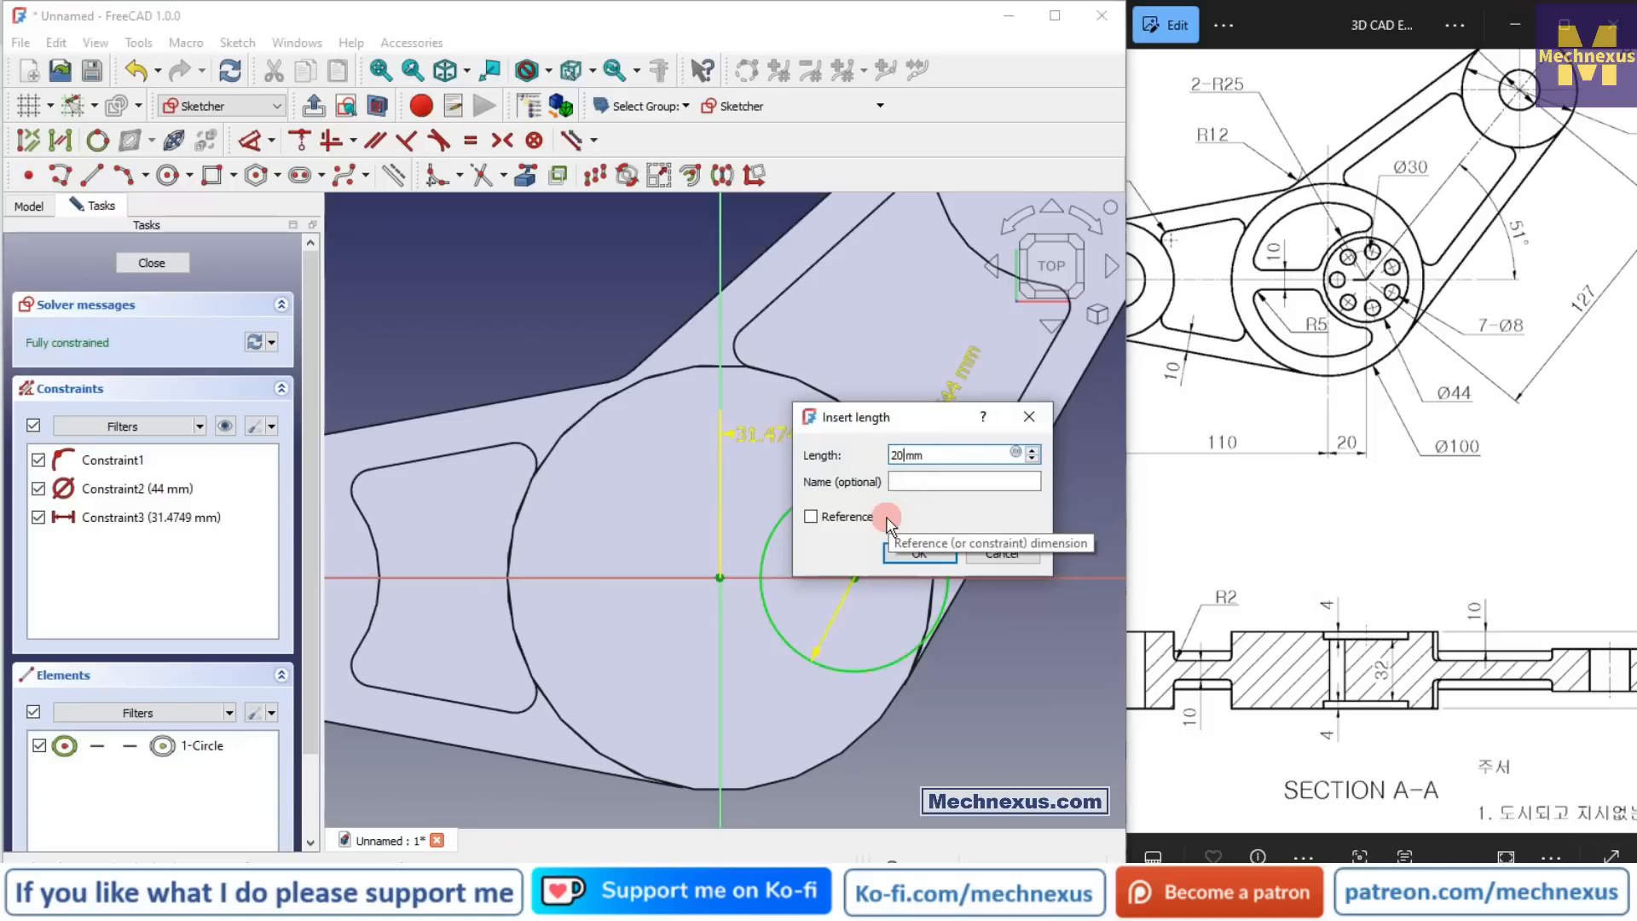
{"action": "key", "text": "Return"}
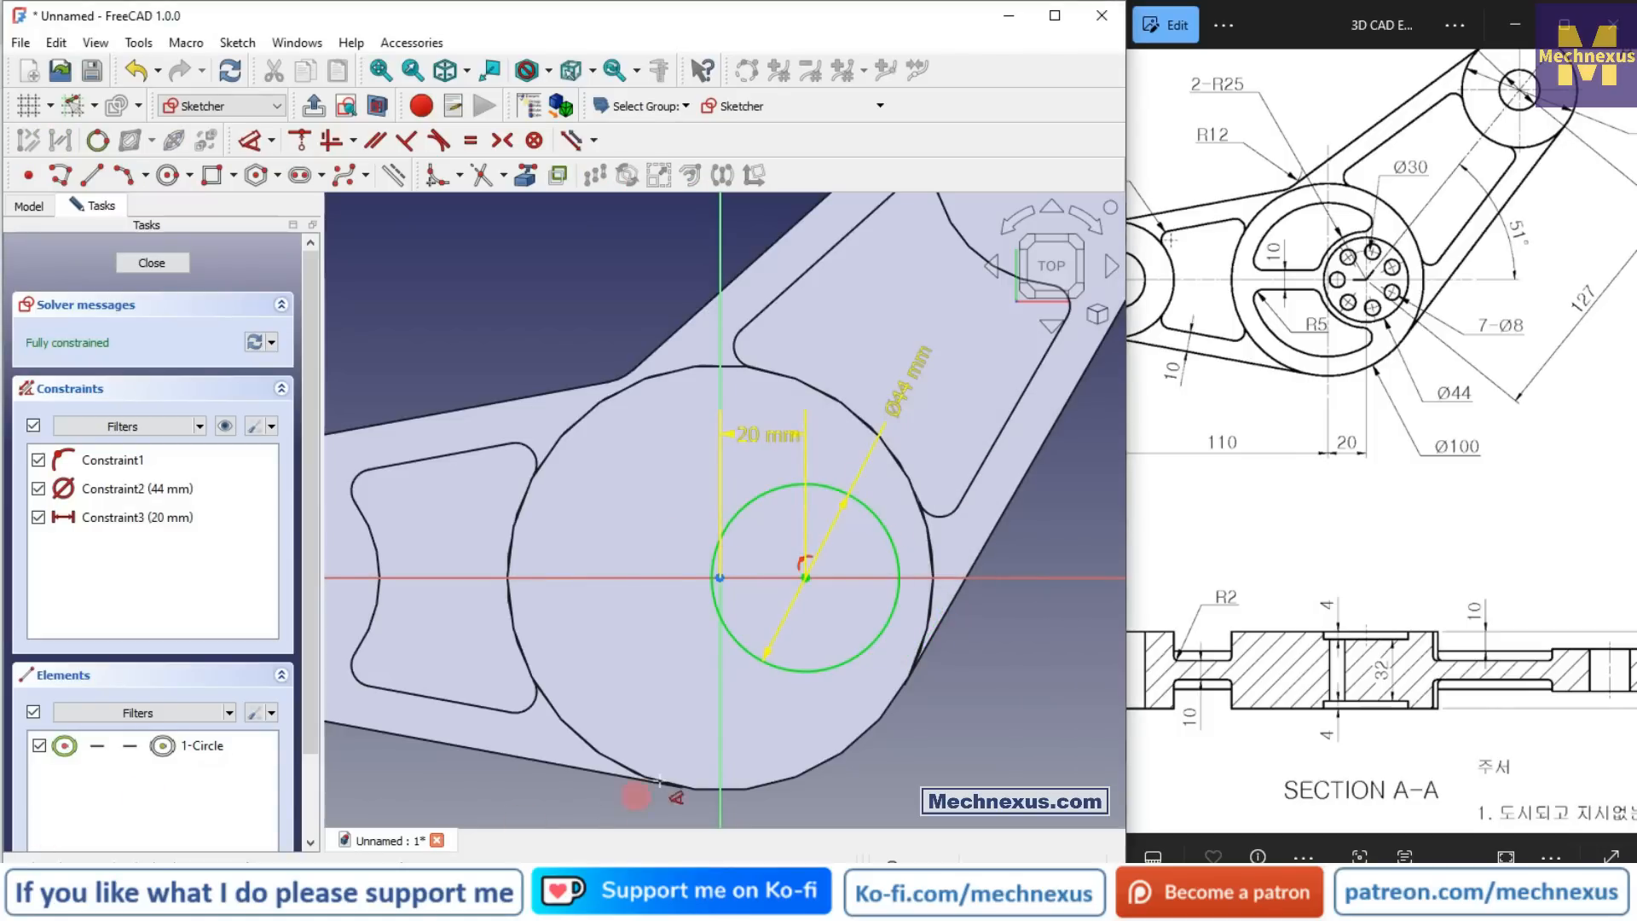
Step: Move the 20 mm and 44 mm dimension labels clear of the part and finish the sketch
{"action": "scroll", "coordinate": [708, 698], "scroll_direction": "down", "scroll_amount": 3}
{"action": "middle_click_drag", "start_coordinate": [736, 767], "coordinate": [525, 478]}
{"action": "right_click", "coordinate": [526, 478]}
{"action": "left_click_drag", "start_coordinate": [770, 587], "coordinate": [602, 504]}
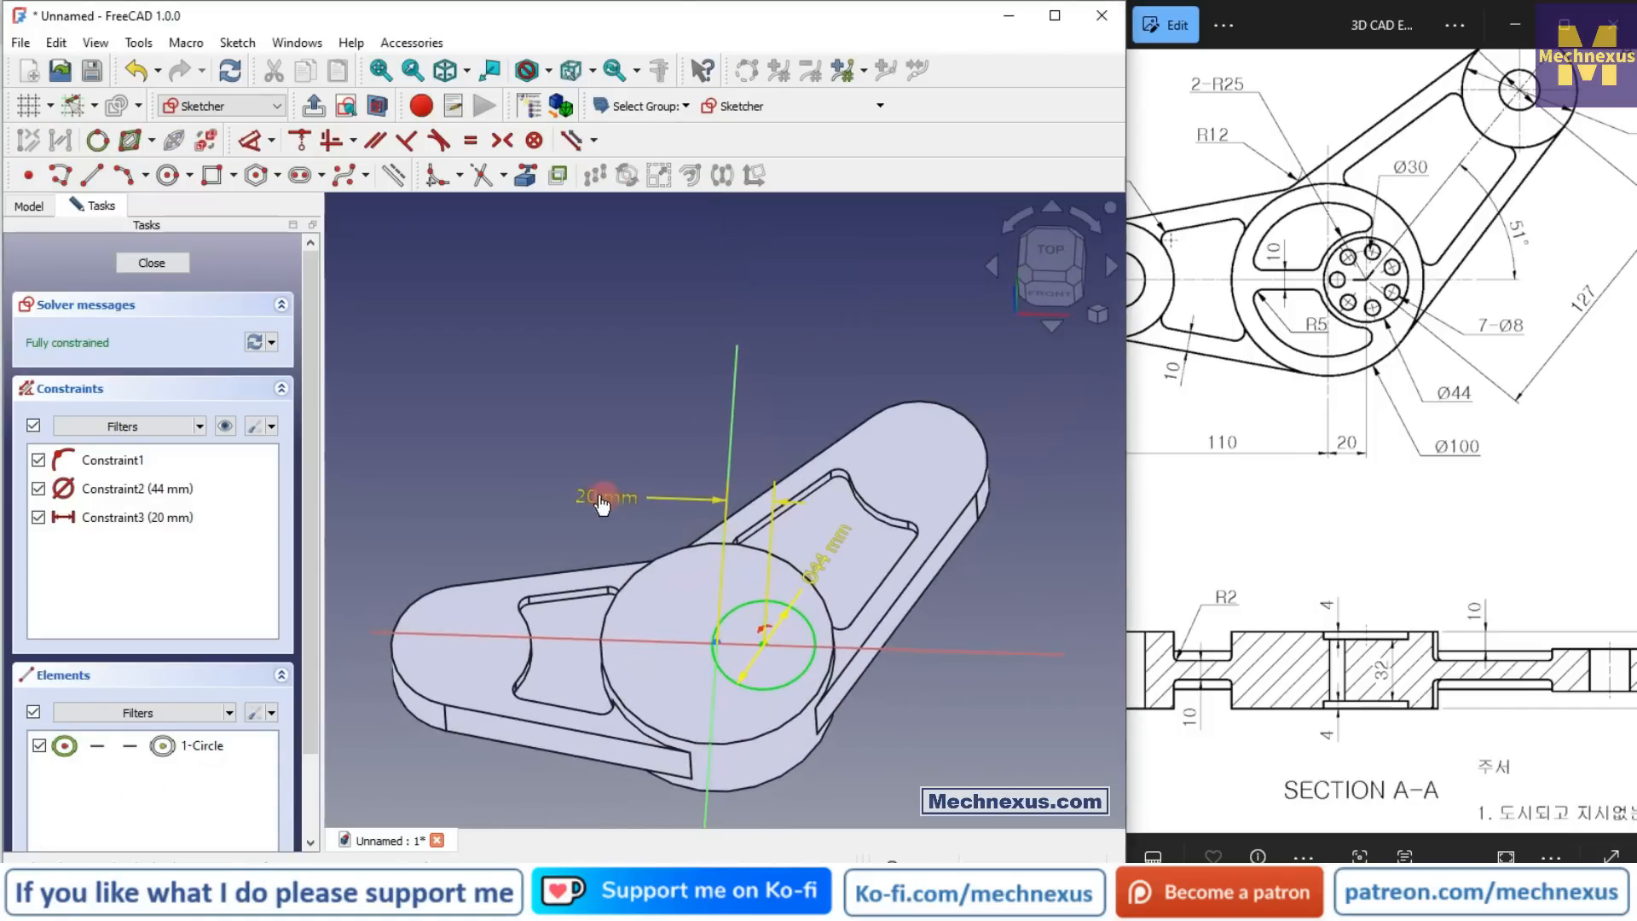
{"action": "left_click_drag", "start_coordinate": [828, 550], "coordinate": [934, 716]}
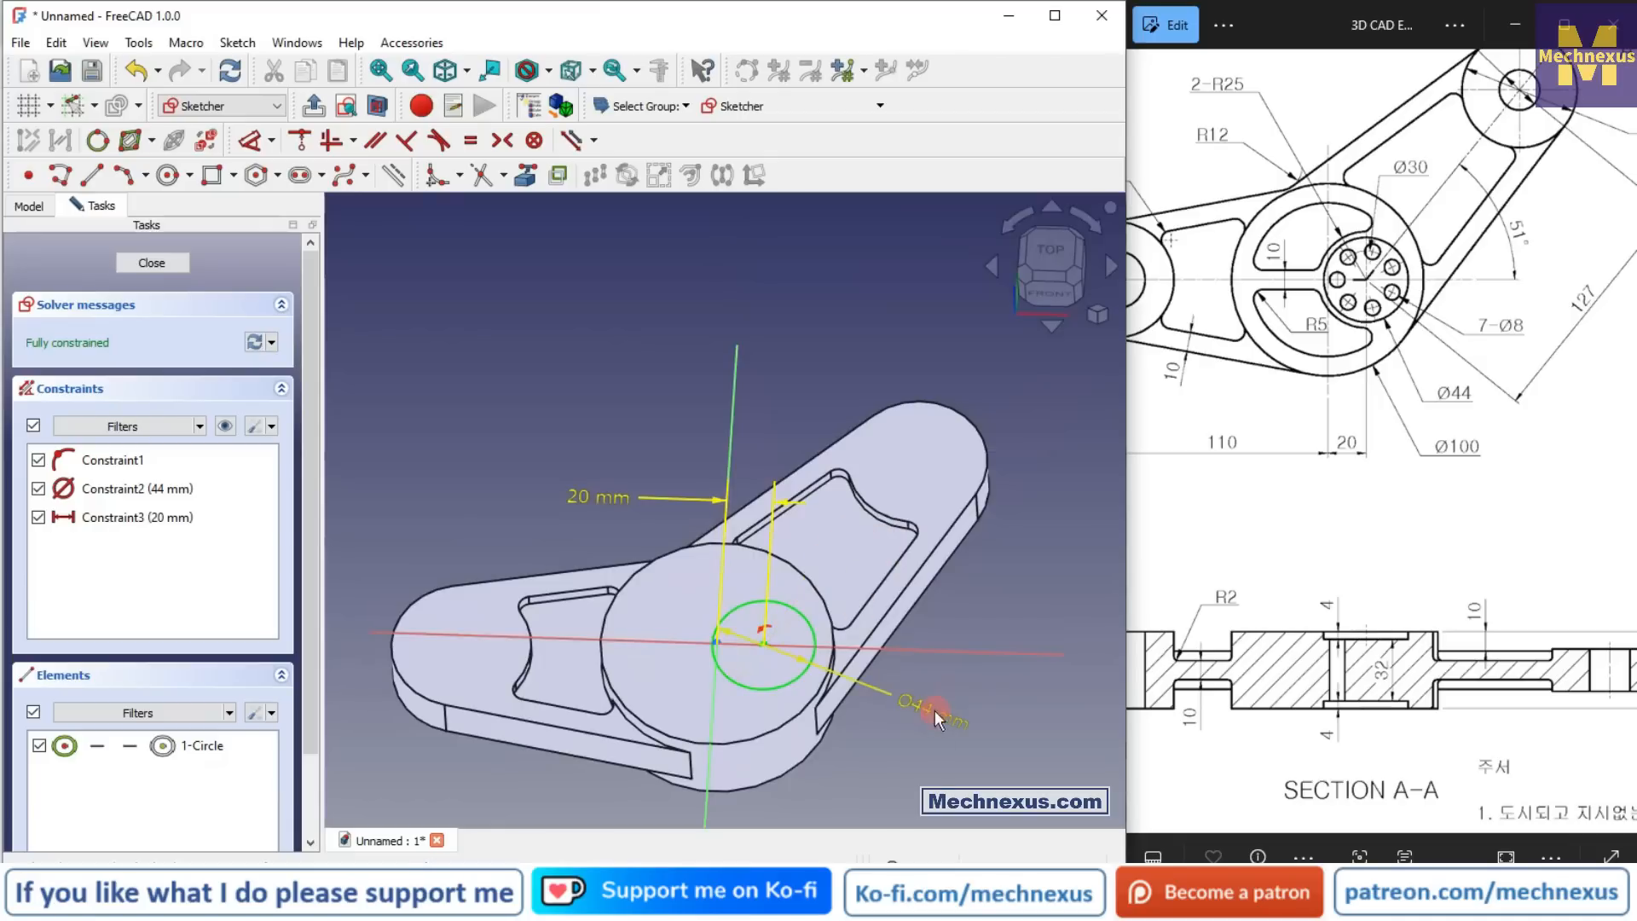
{"action": "left_click", "coordinate": [150, 264]}
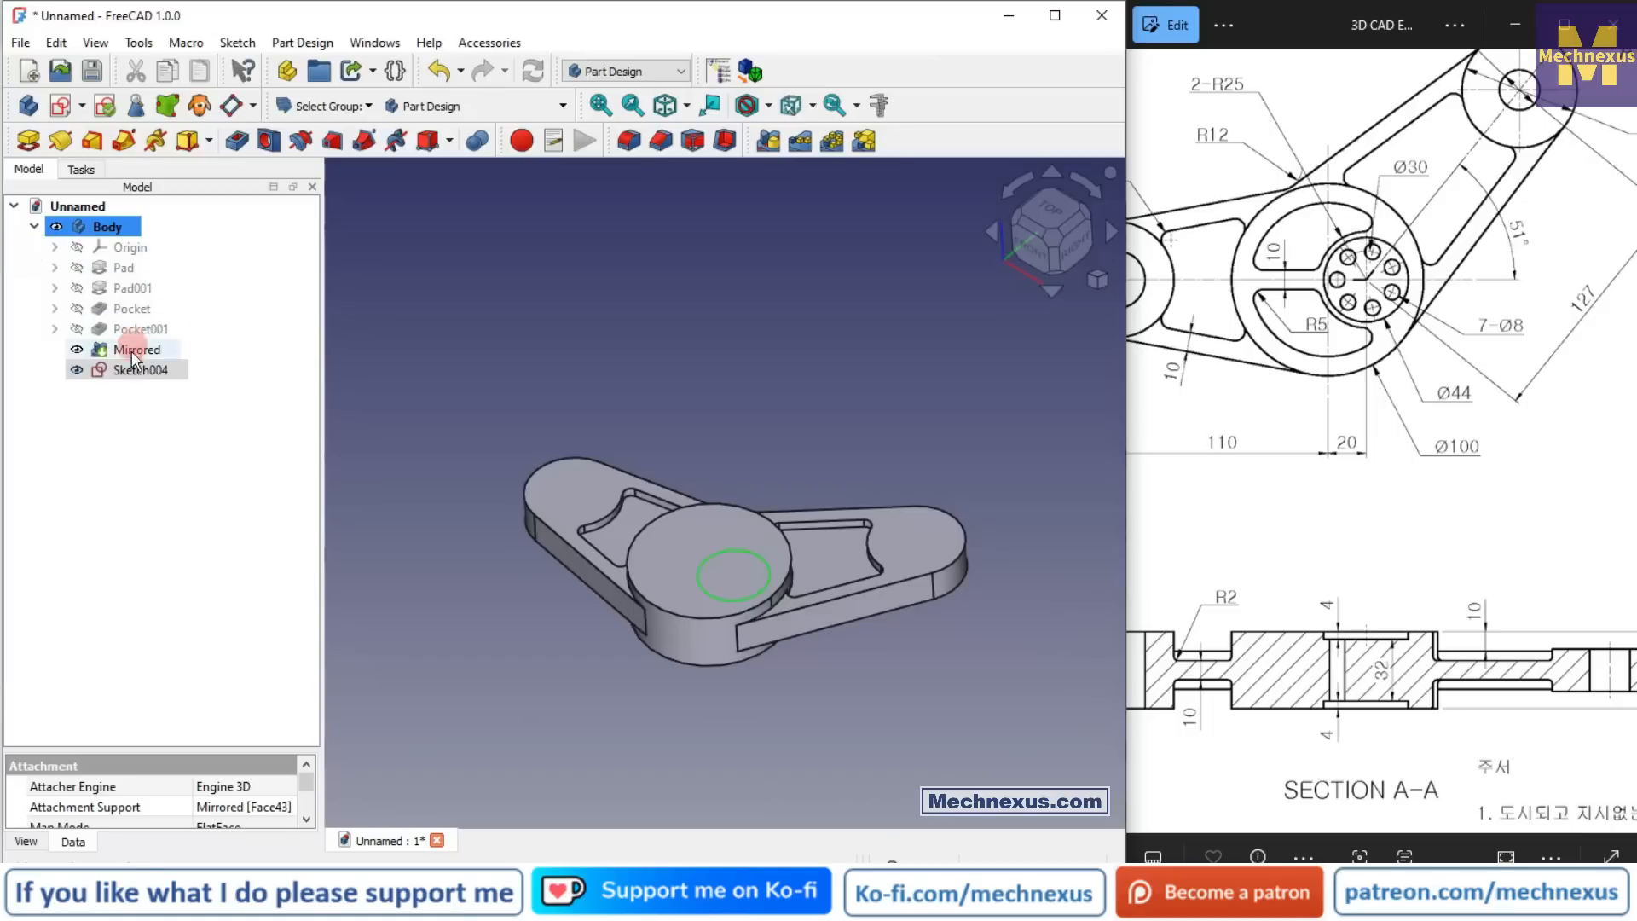
Step: Cut a blind circular pocket into the top of the central disc from Sketch004's 44 mm circle
{"action": "left_click", "coordinate": [230, 153]}
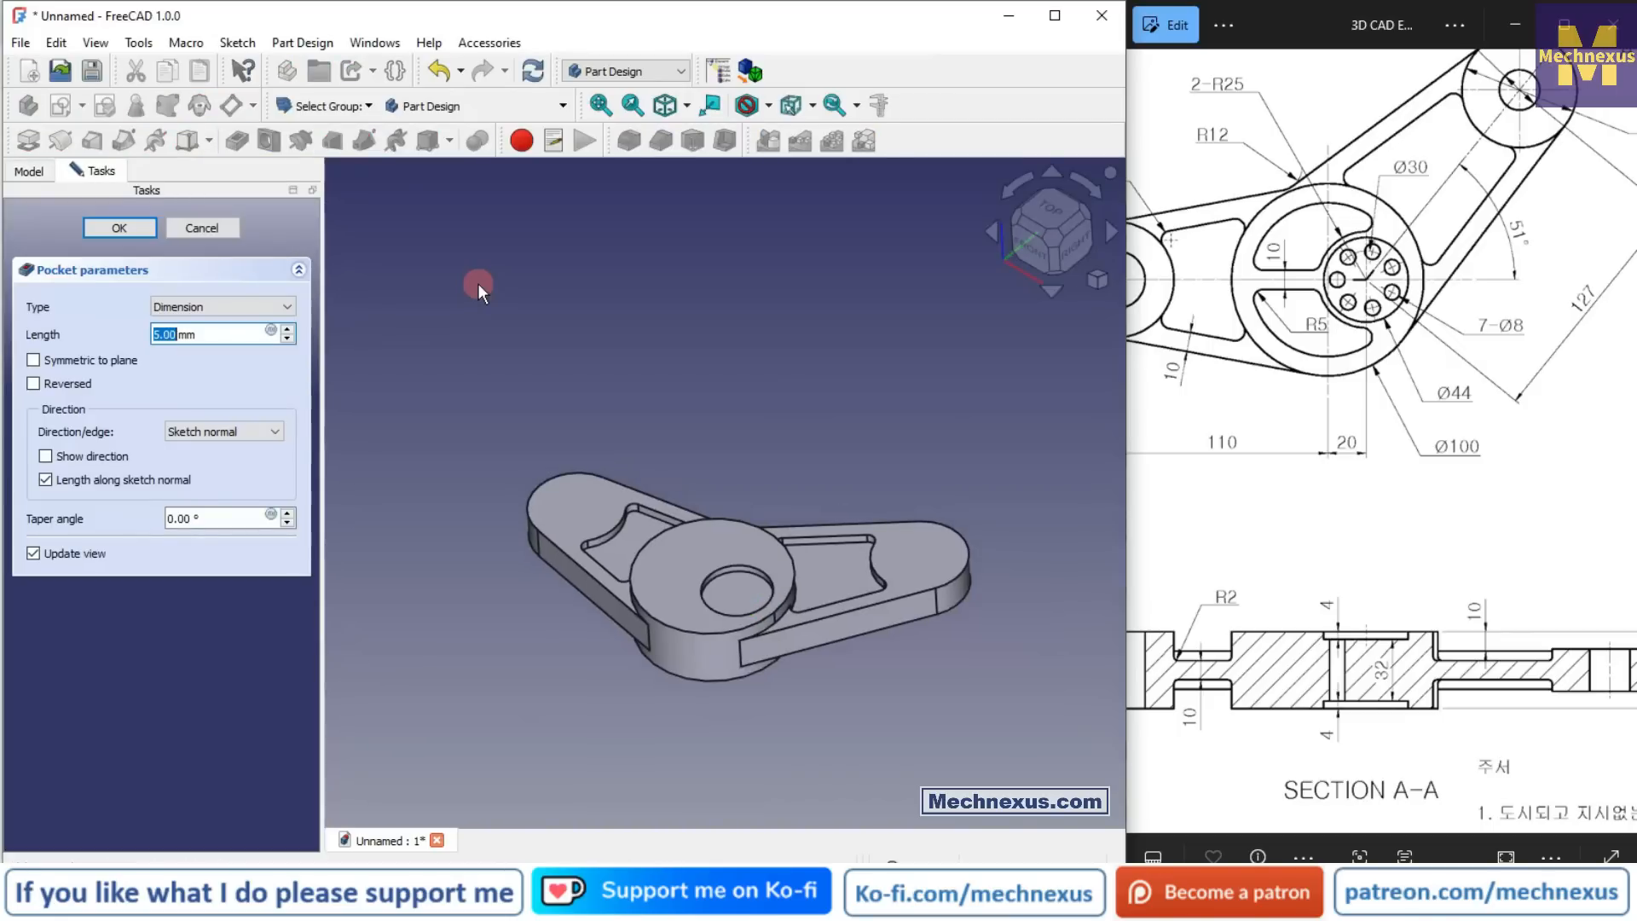
{"action": "left_click", "coordinate": [255, 277]}
{"action": "key", "text": "Return"}
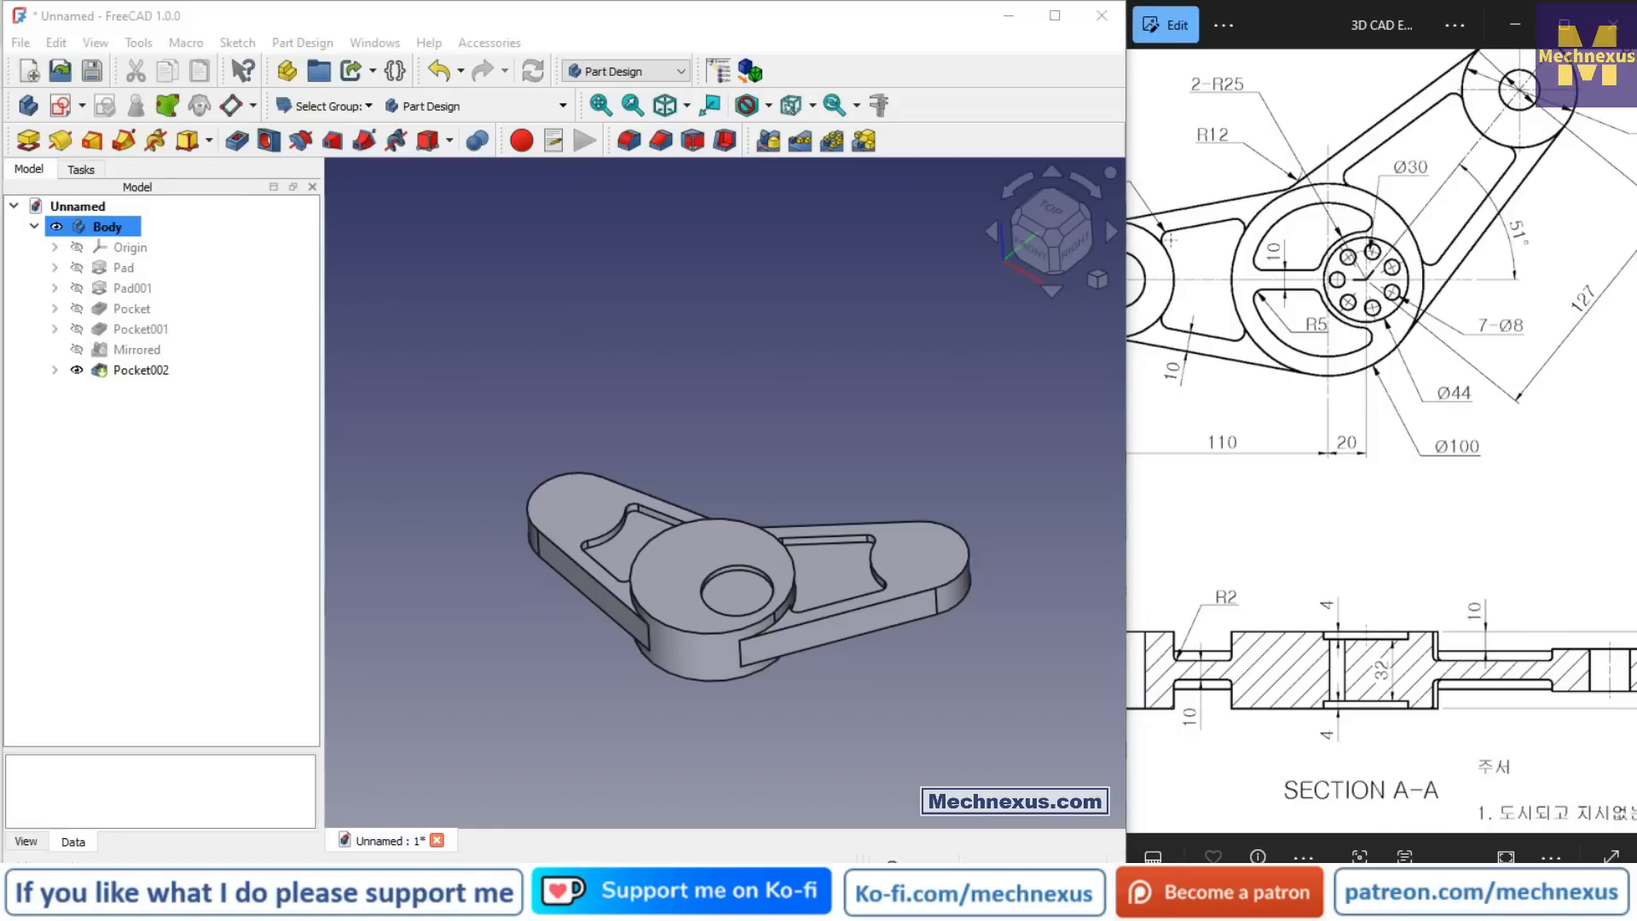
Step: Mirror Pocket002 about the base XY plane to cut the same recess in the disc's underside
{"action": "left_click", "coordinate": [708, 607]}
{"action": "middle_click_drag", "start_coordinate": [742, 608], "coordinate": [728, 404]}
{"action": "mouse_move", "coordinate": [725, 637]}
{"action": "middle_mouse_down"}
{"action": "mouse_move", "coordinate": [734, 489]}
{"action": "mouse_move", "coordinate": [720, 465]}
{"action": "middle_mouse_up"}
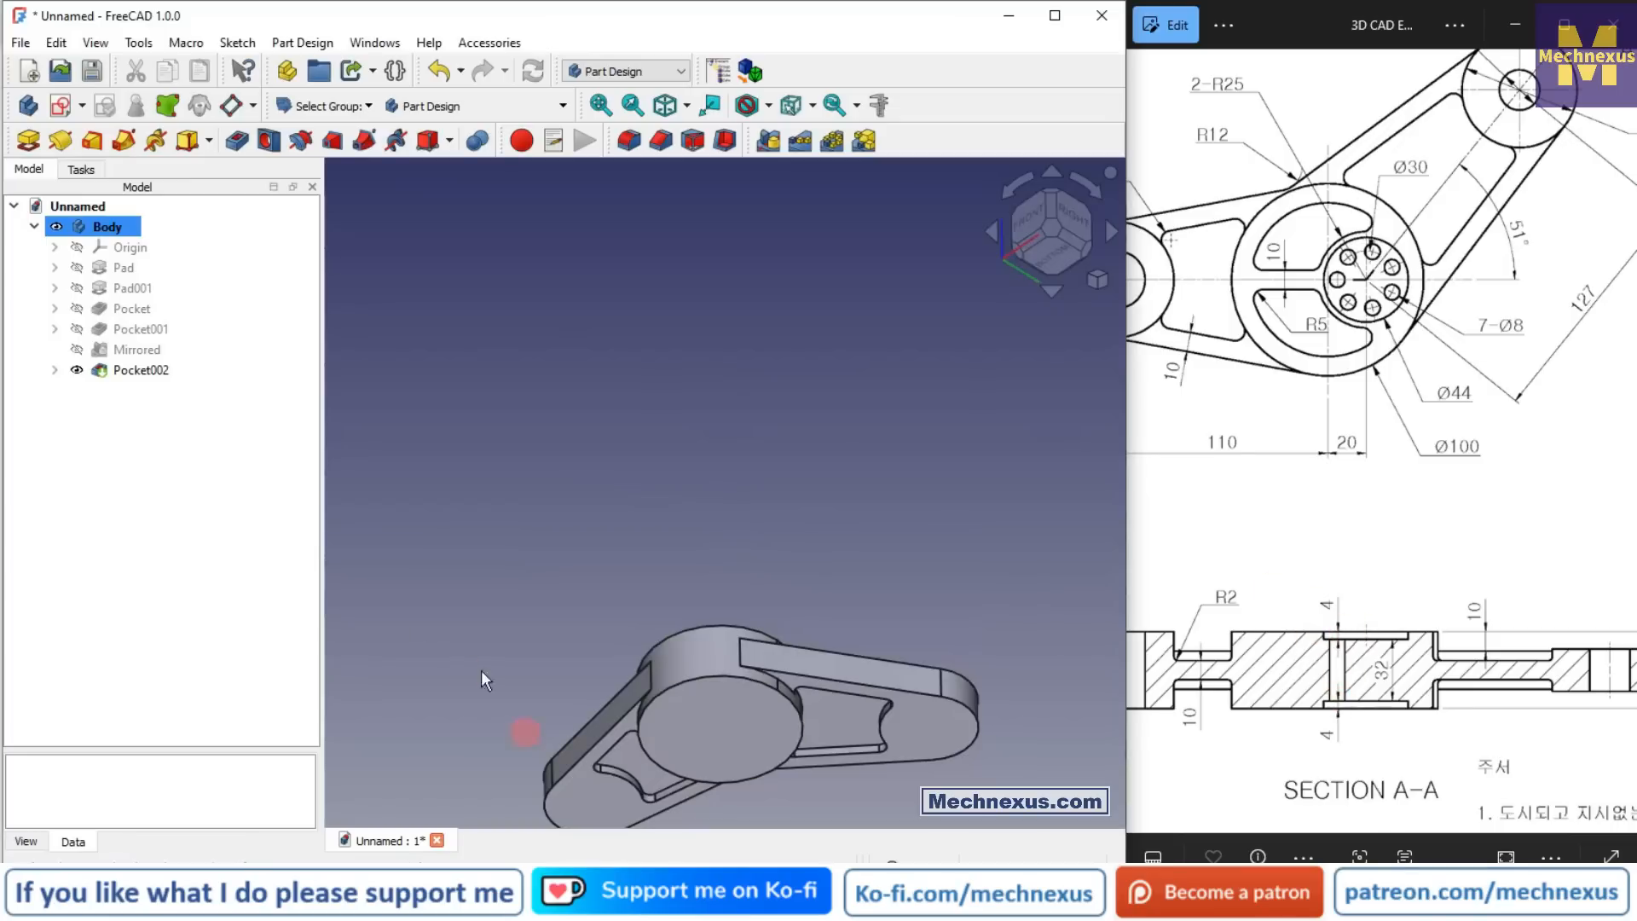
{"action": "left_click", "coordinate": [144, 370]}
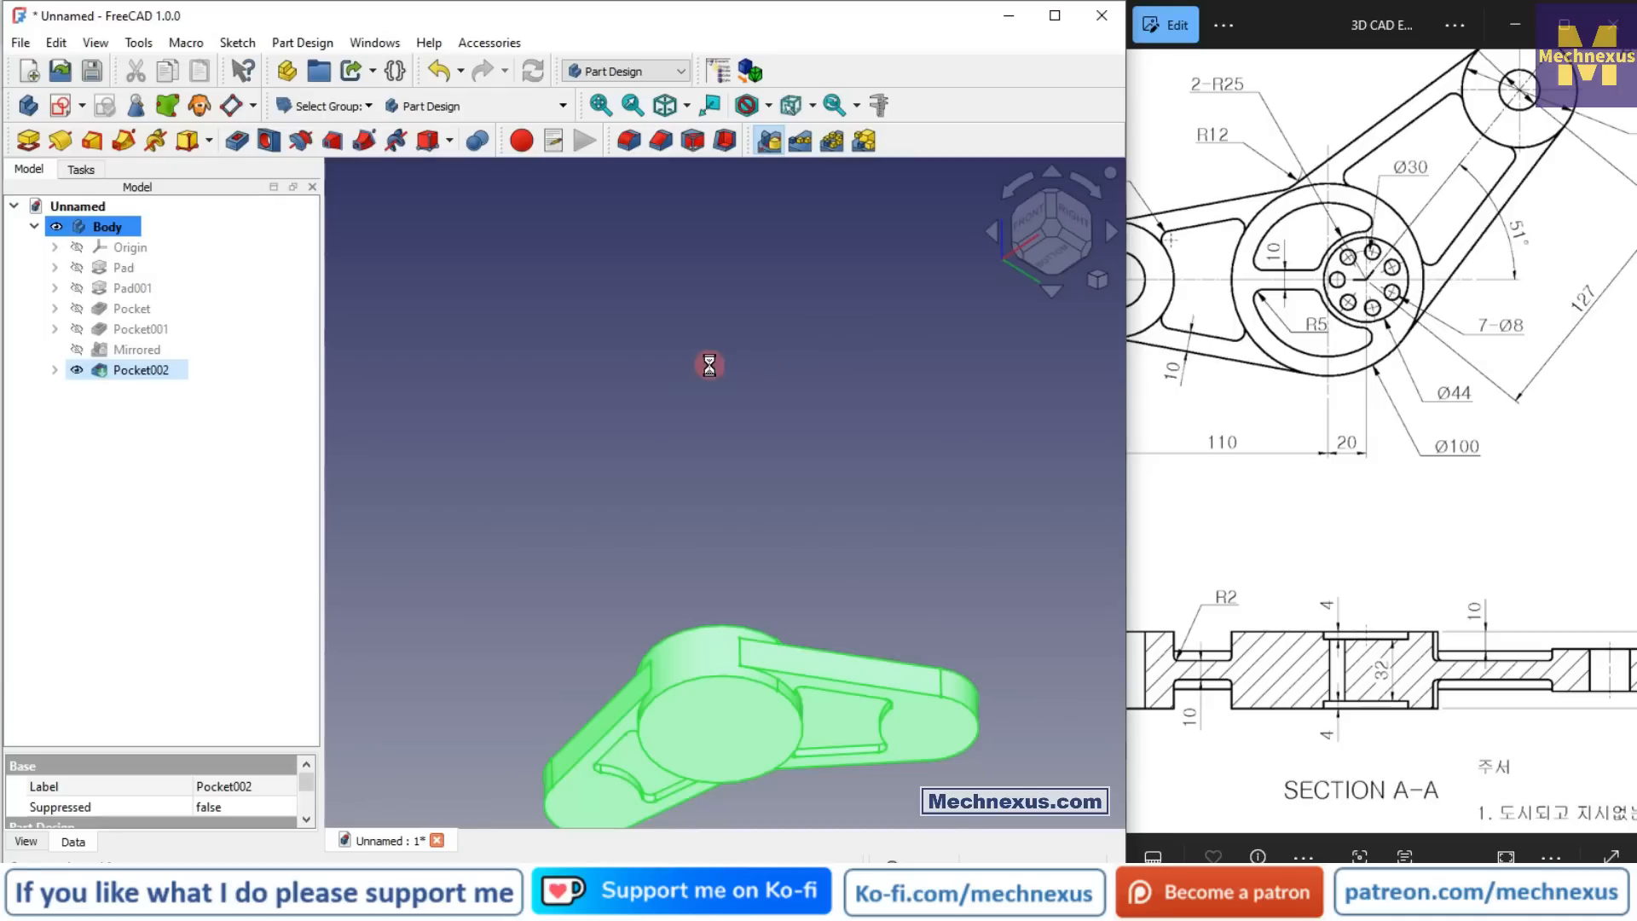
{"action": "left_click", "coordinate": [220, 624]}
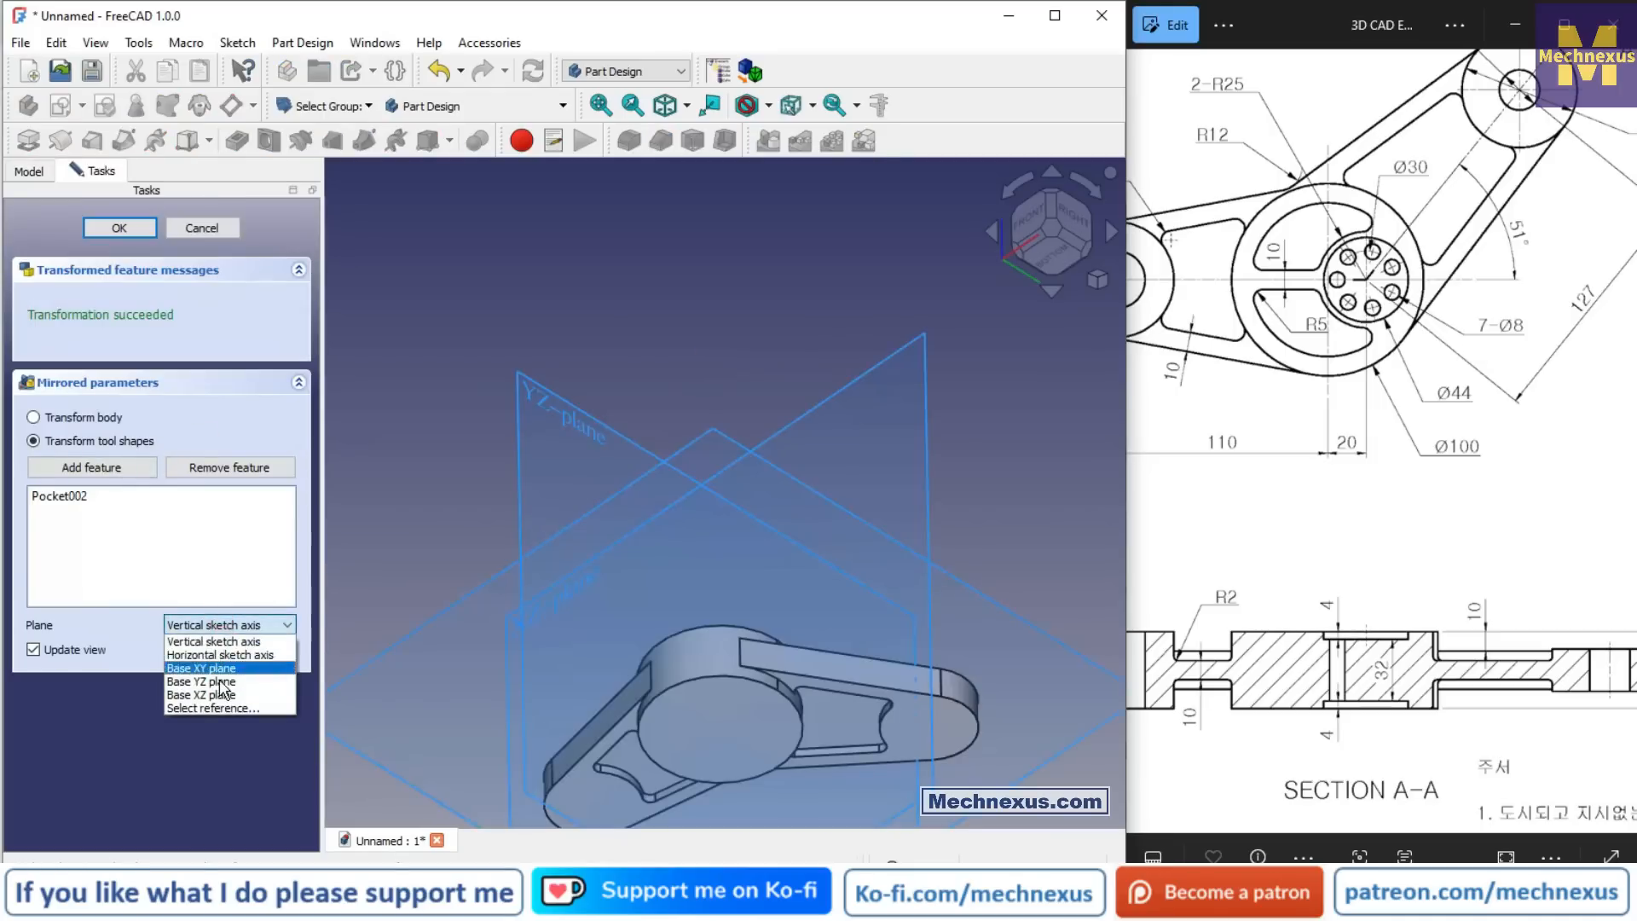
{"action": "left_click", "coordinate": [212, 707]}
{"action": "middle_click_drag", "start_coordinate": [782, 489], "coordinate": [672, 666]}
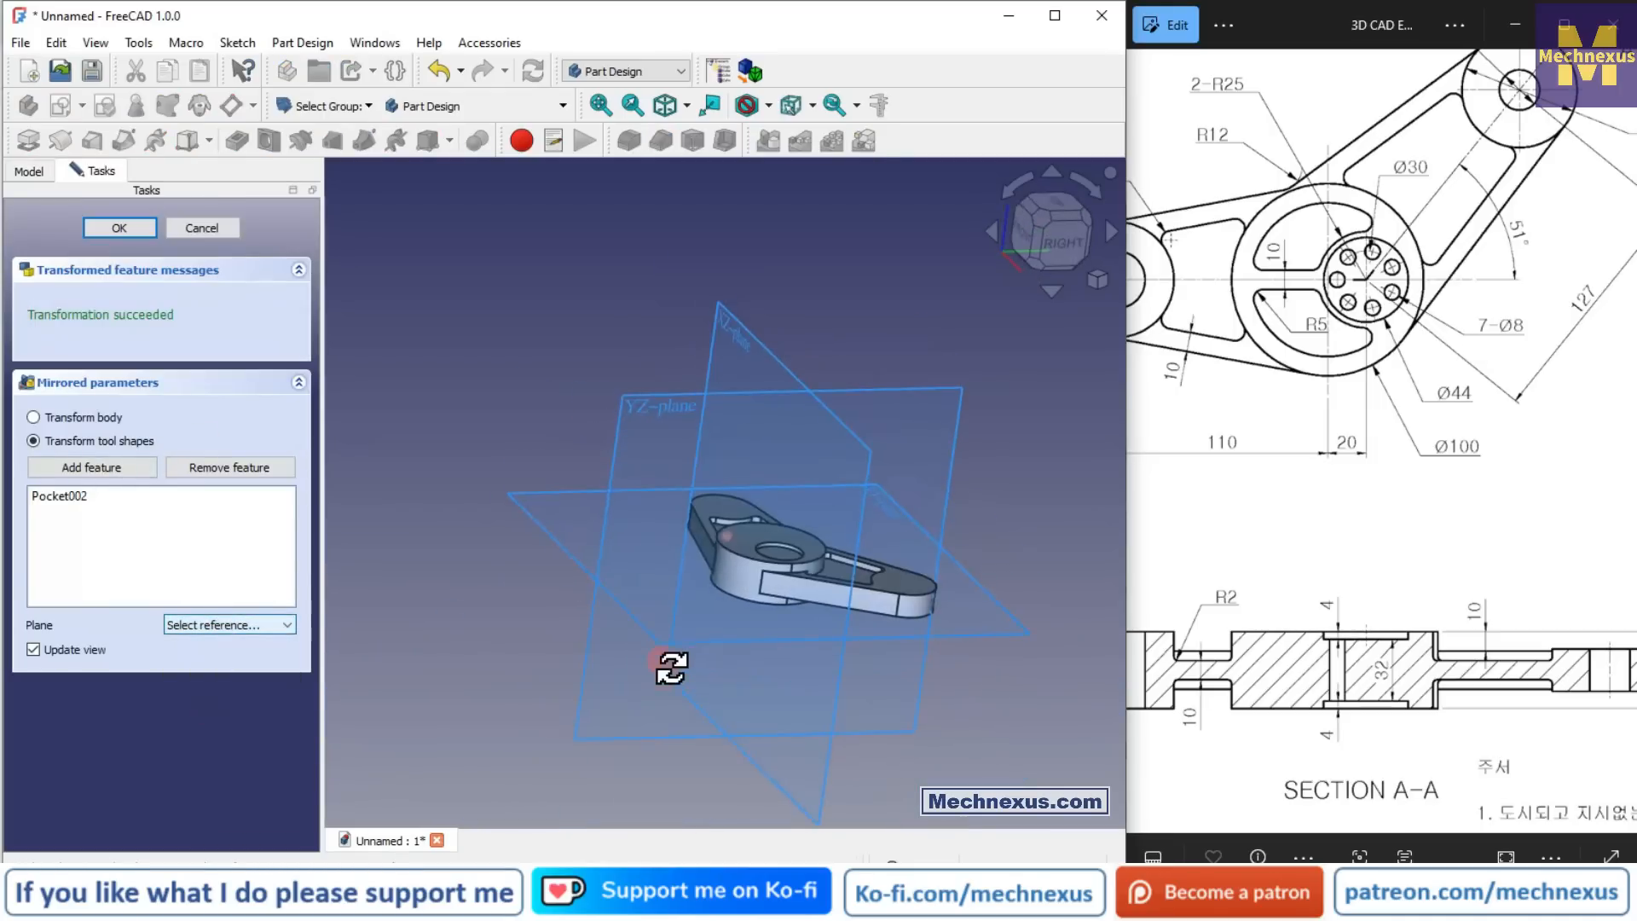
{"action": "left_click", "coordinate": [1010, 635]}
{"action": "middle_click_drag", "start_coordinate": [845, 698], "coordinate": [648, 495]}
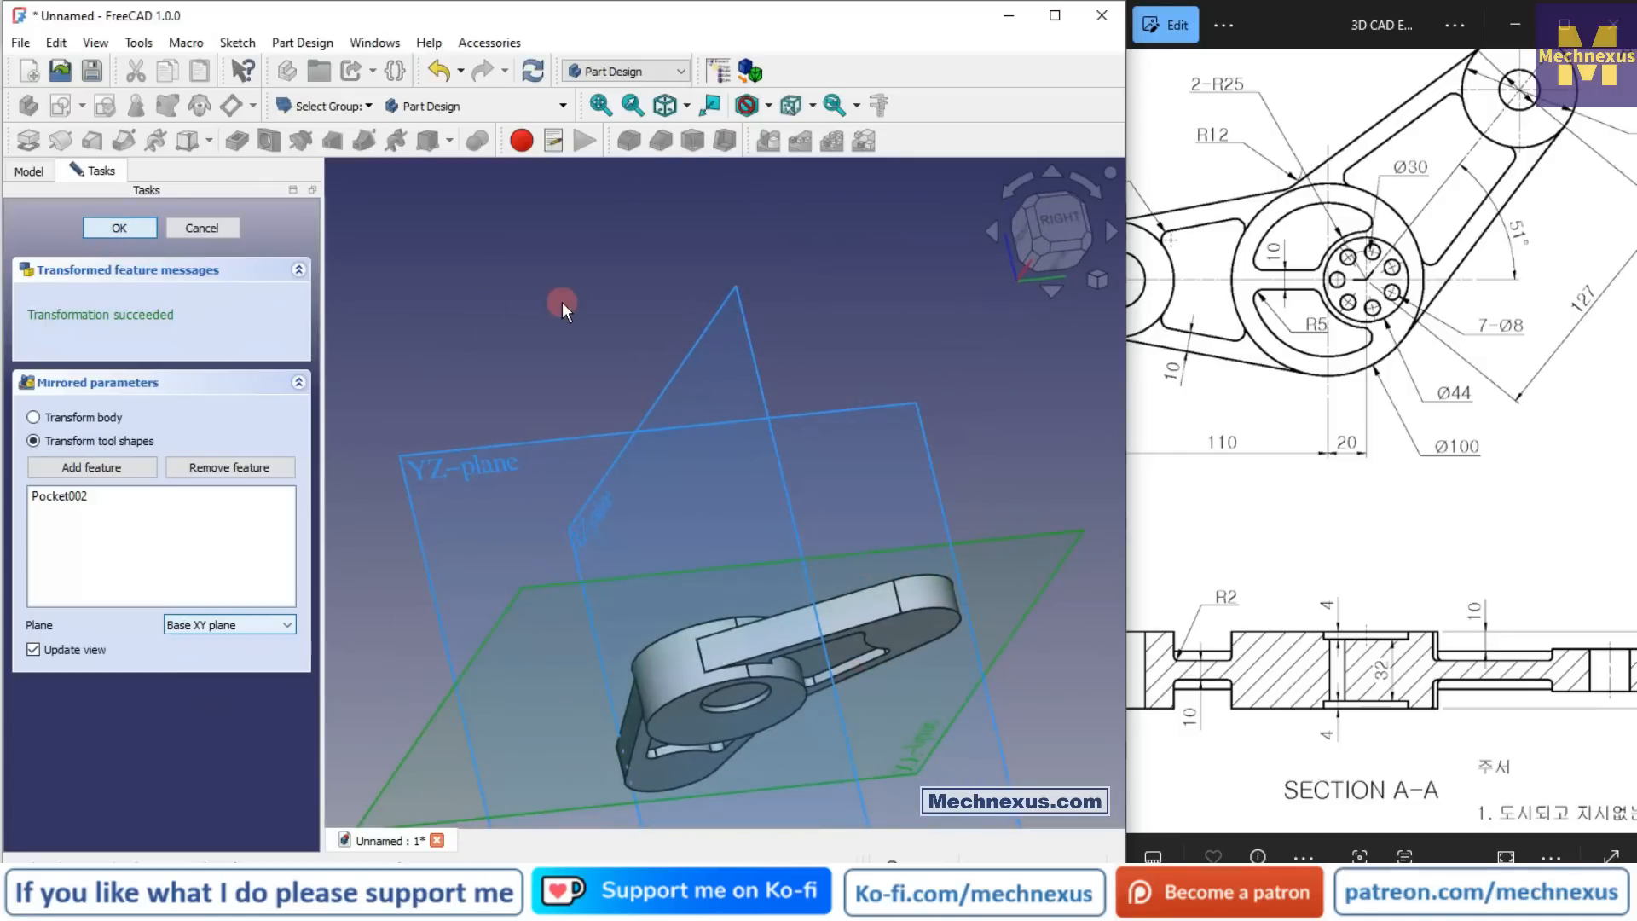
{"action": "key", "text": "Return"}
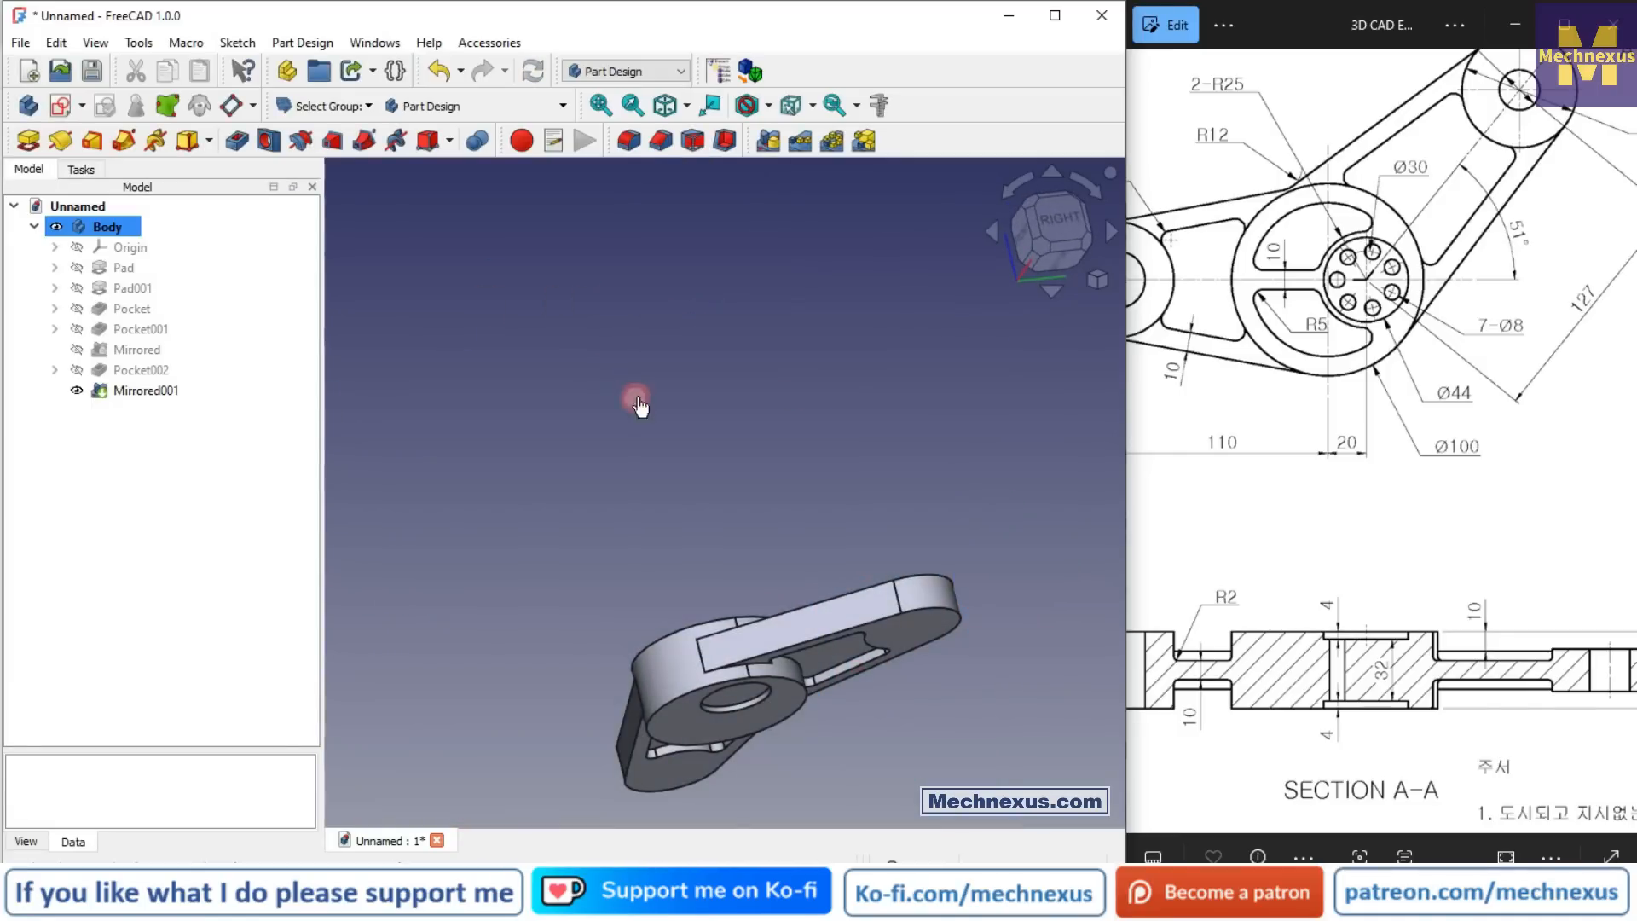
Step: Create a new sketch on the floor of the 44 mm recess in the disc's top side
{"action": "left_click", "coordinate": [1089, 273]}
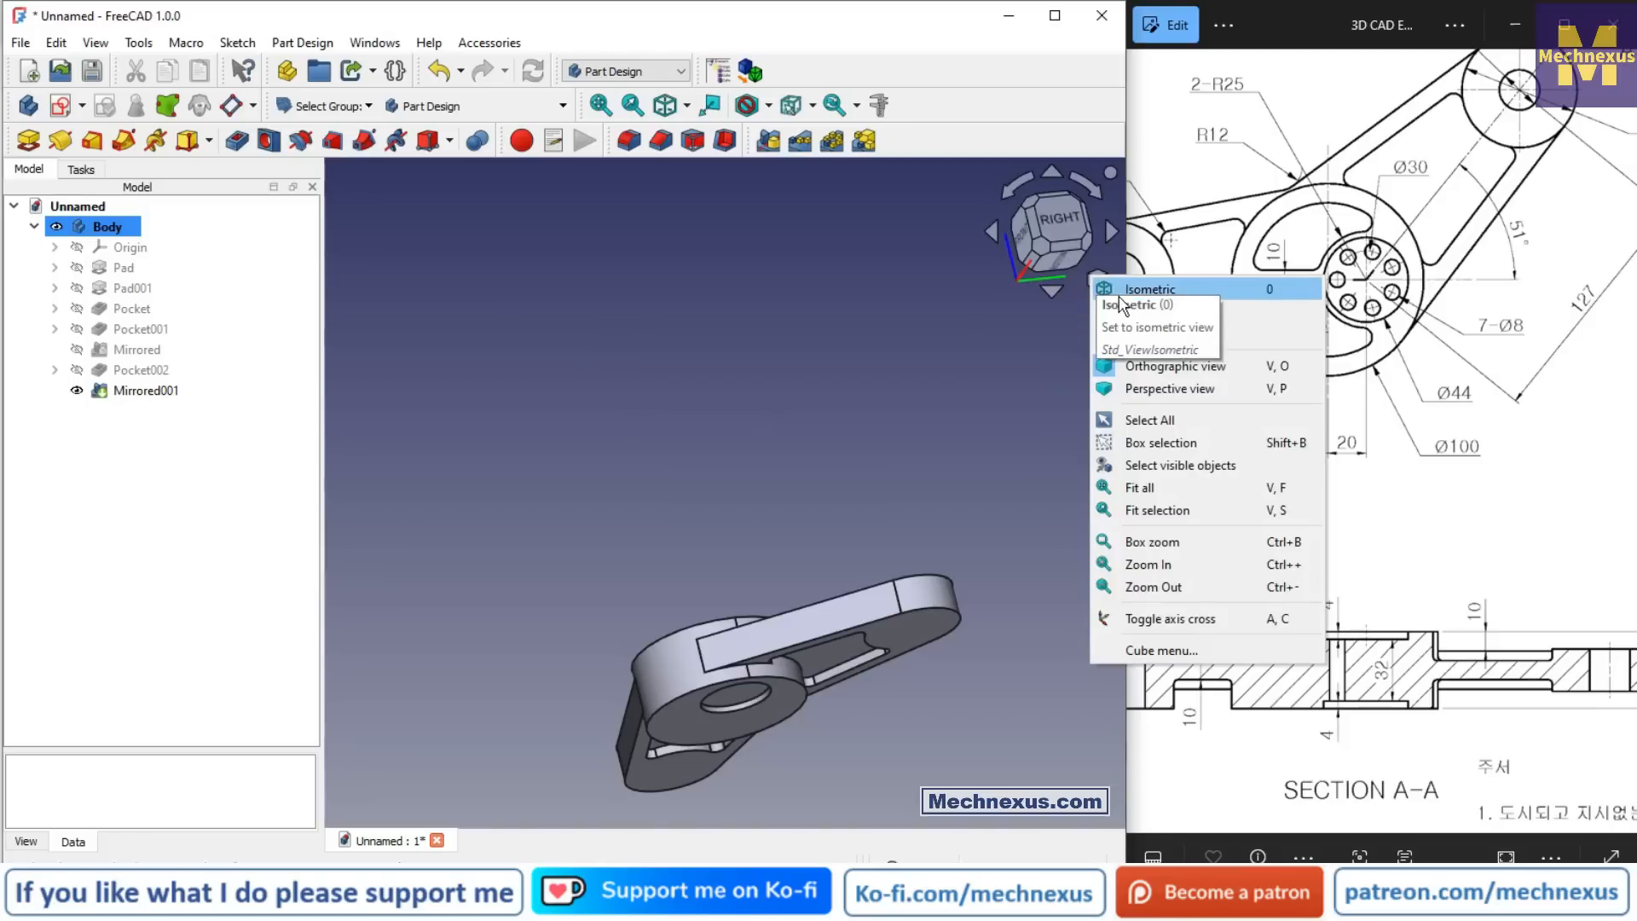
{"action": "left_click", "coordinate": [1161, 306]}
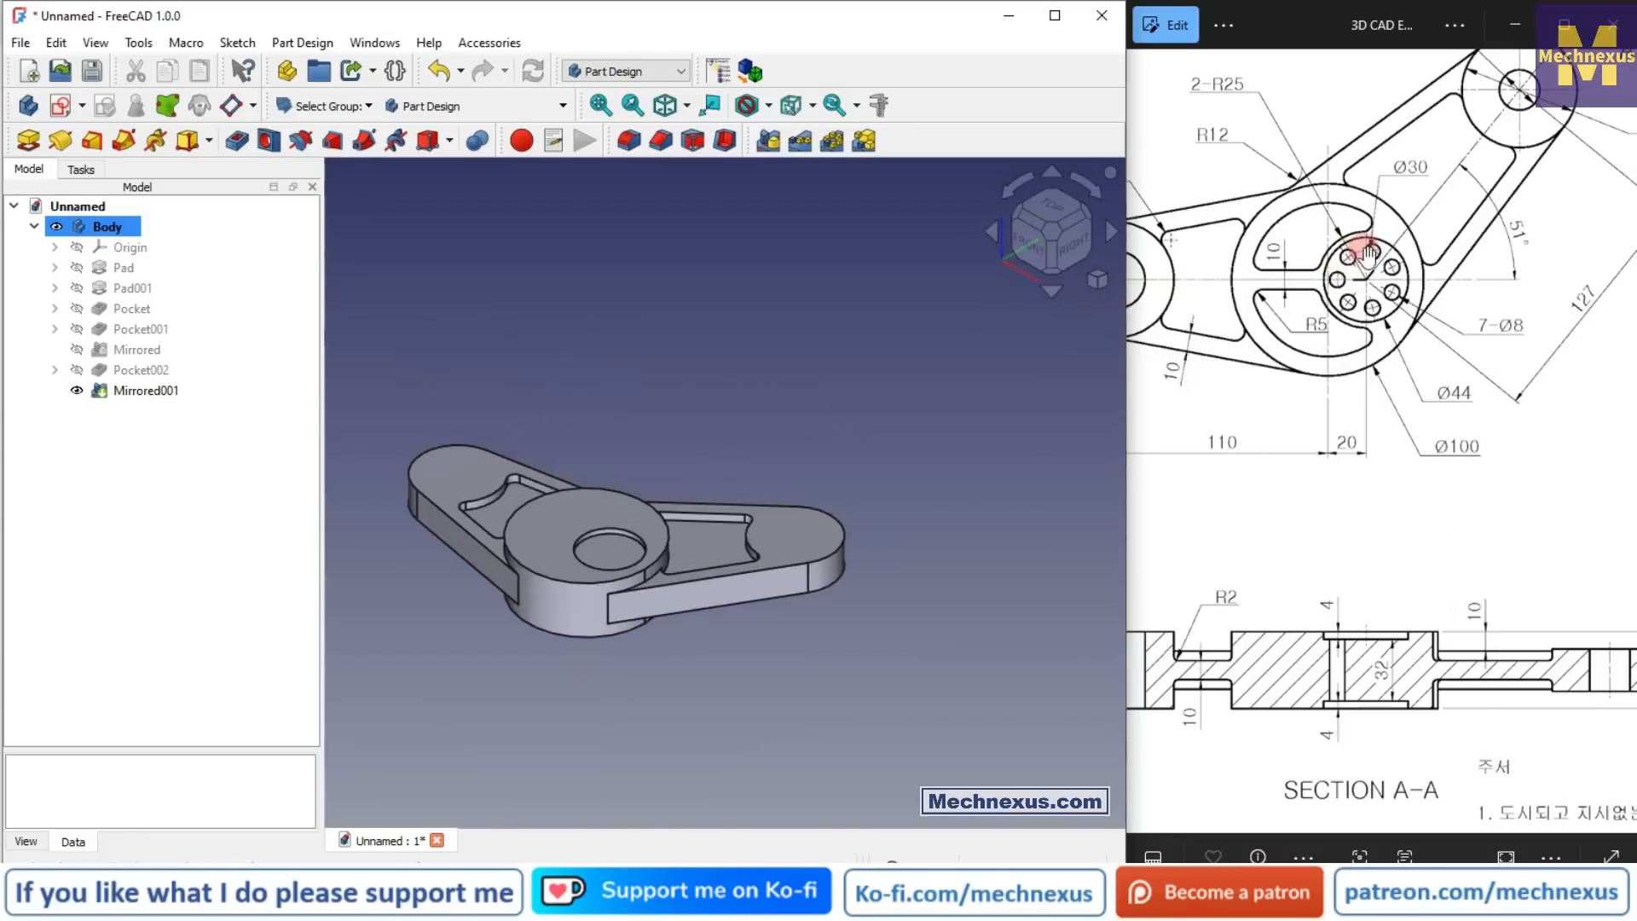
{"action": "scroll", "coordinate": [669, 537], "scroll_direction": "up", "scroll_amount": 2}
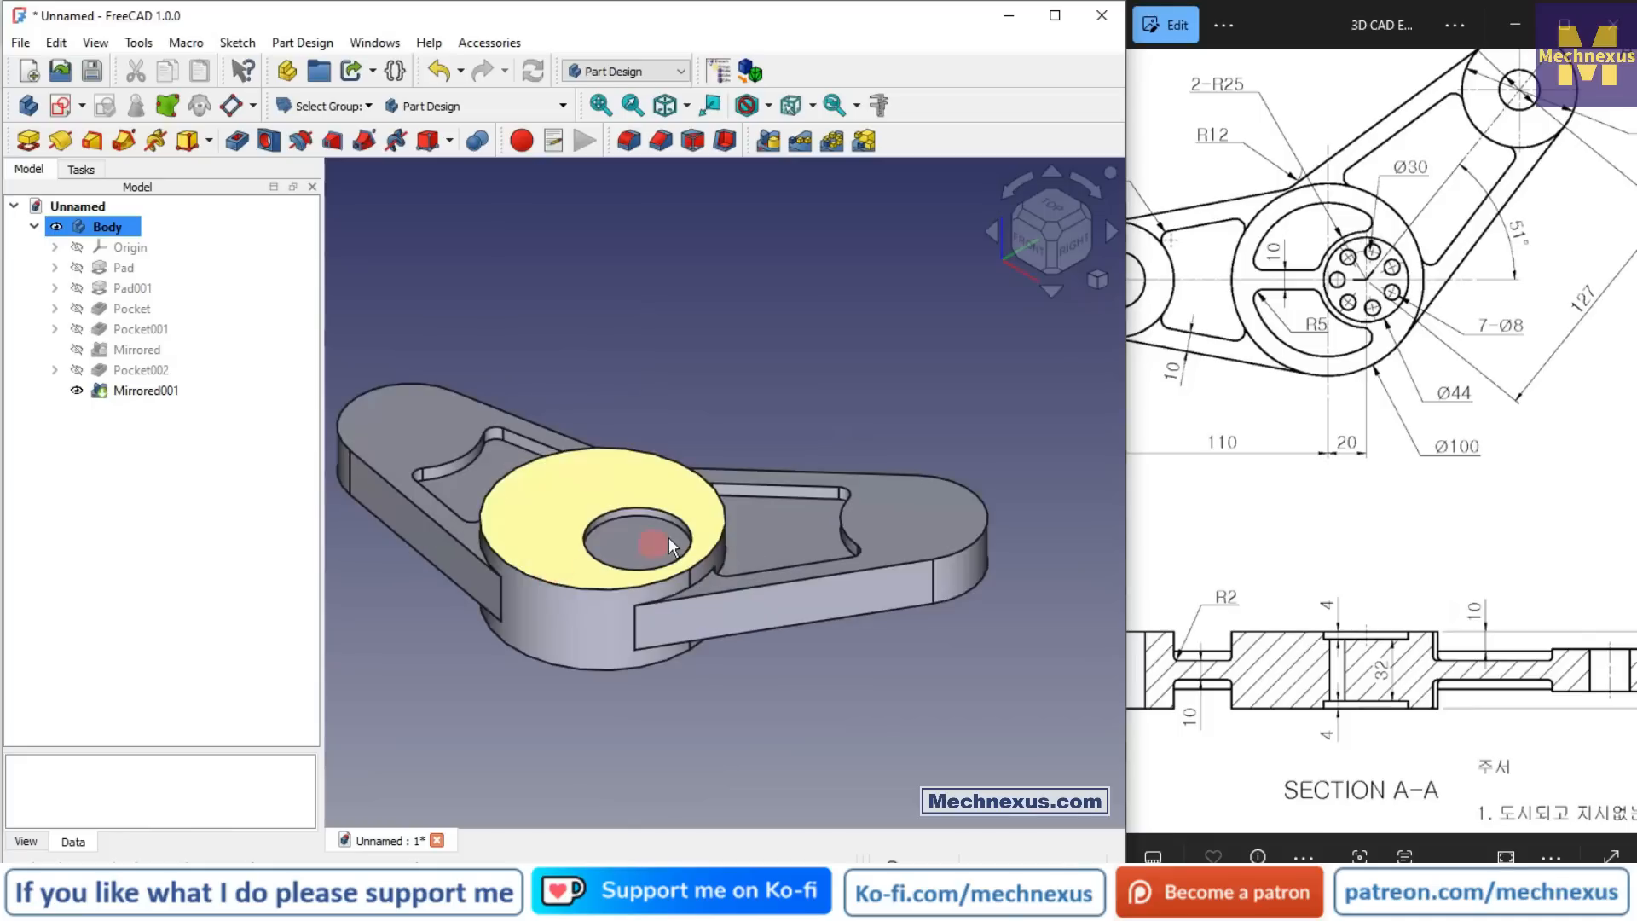
{"action": "left_click", "coordinate": [657, 537]}
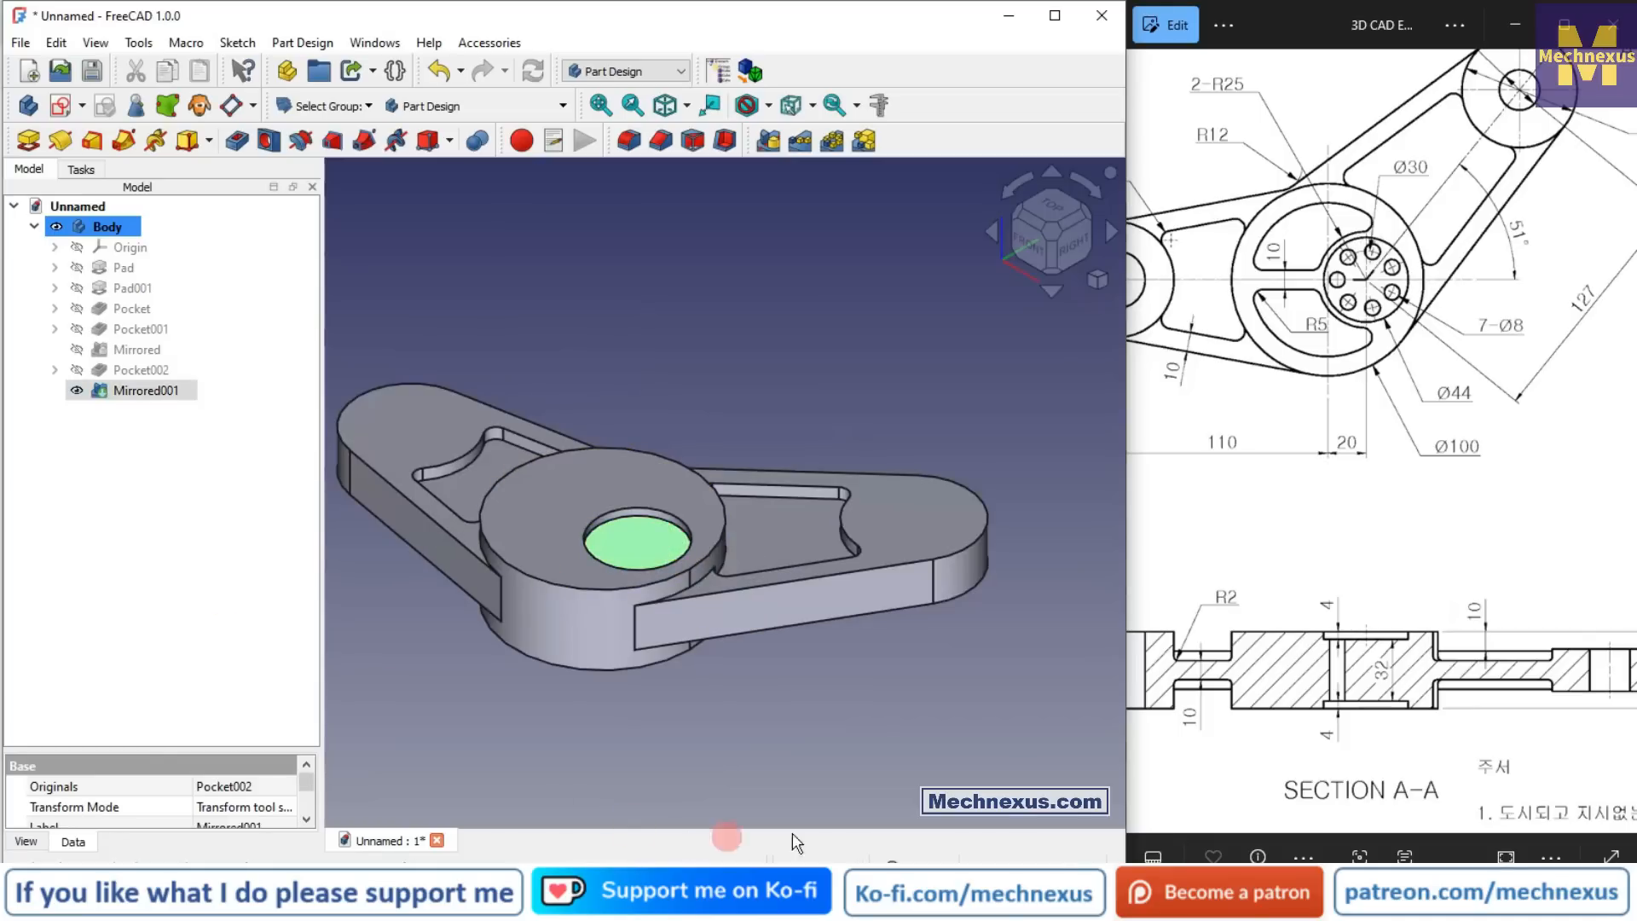
{"action": "left_click", "coordinate": [836, 791]}
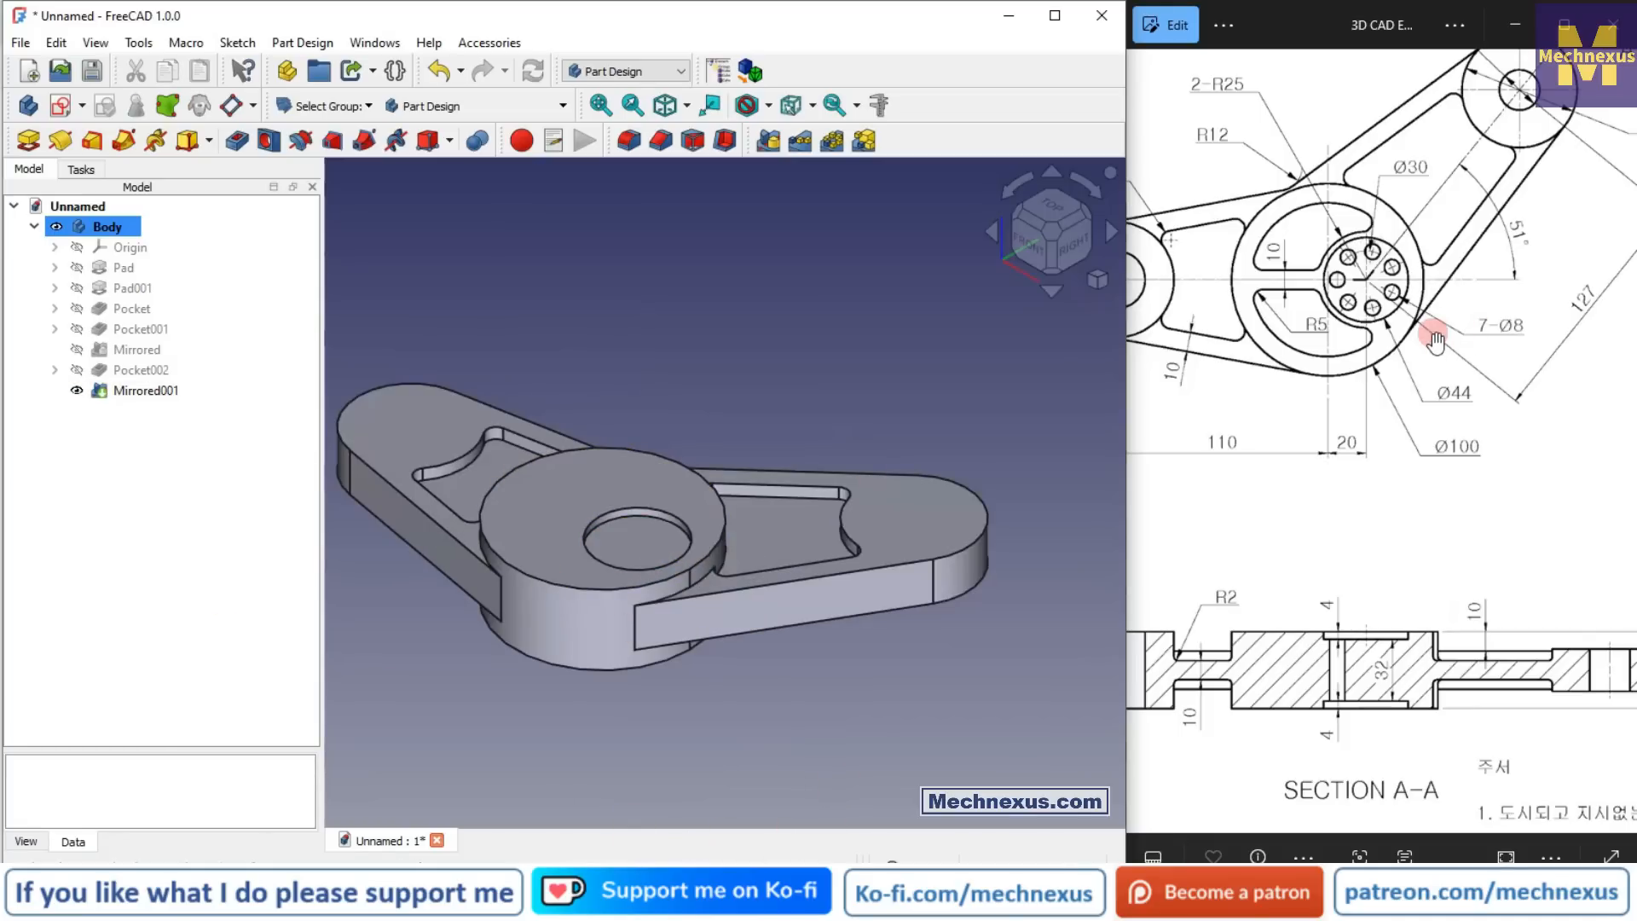
{"action": "left_click", "coordinate": [632, 556]}
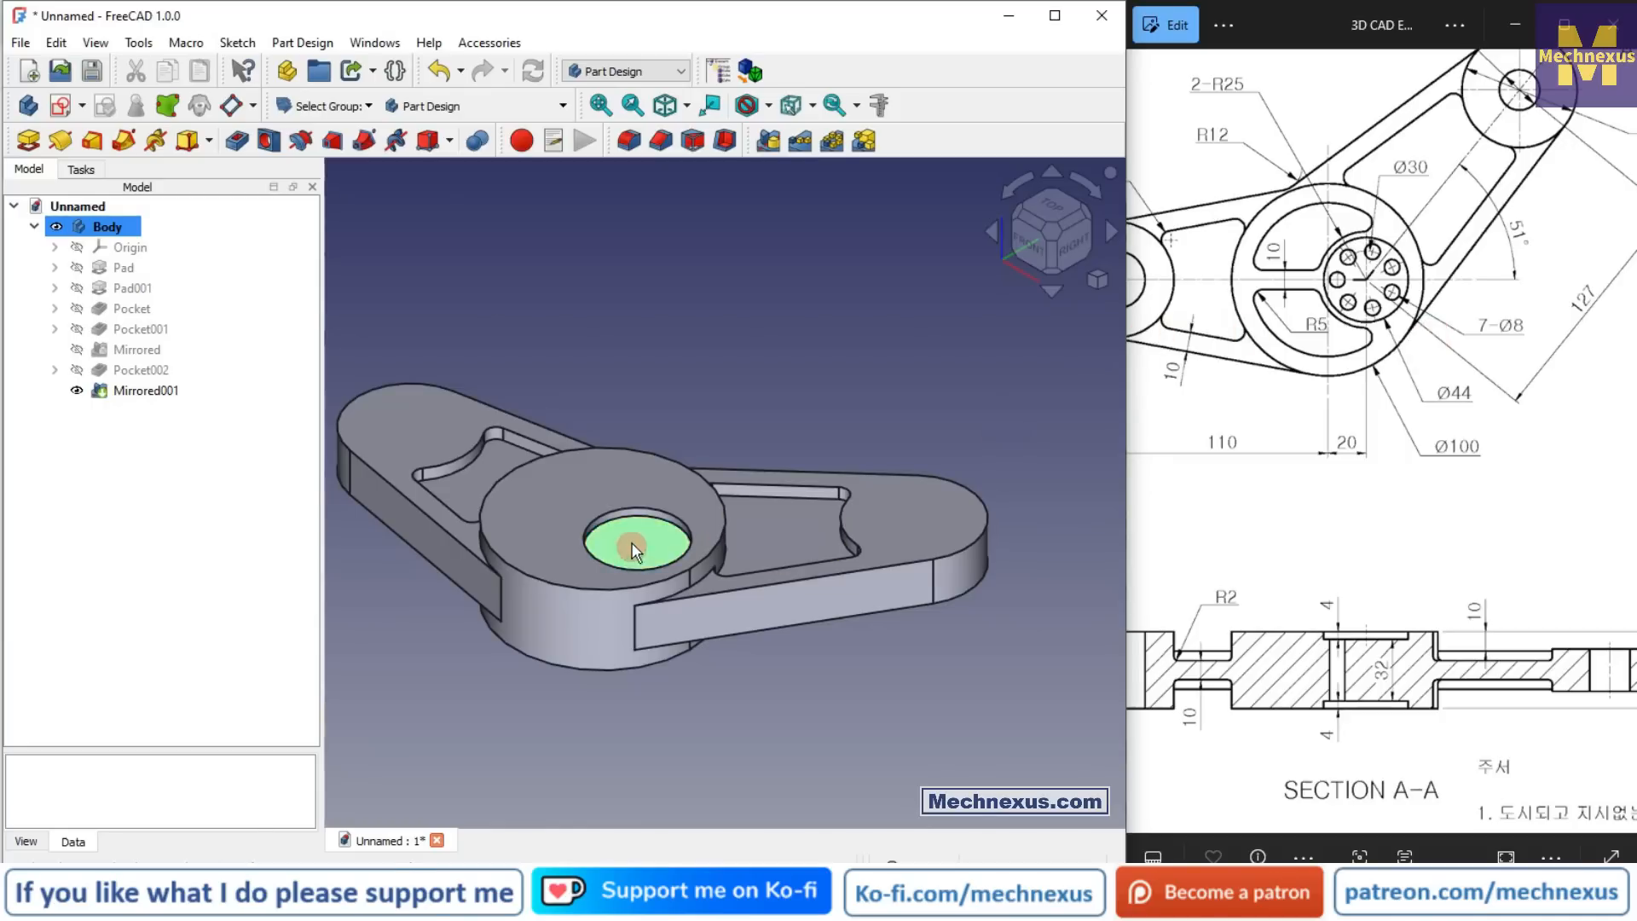
{"action": "left_click", "coordinate": [62, 107]}
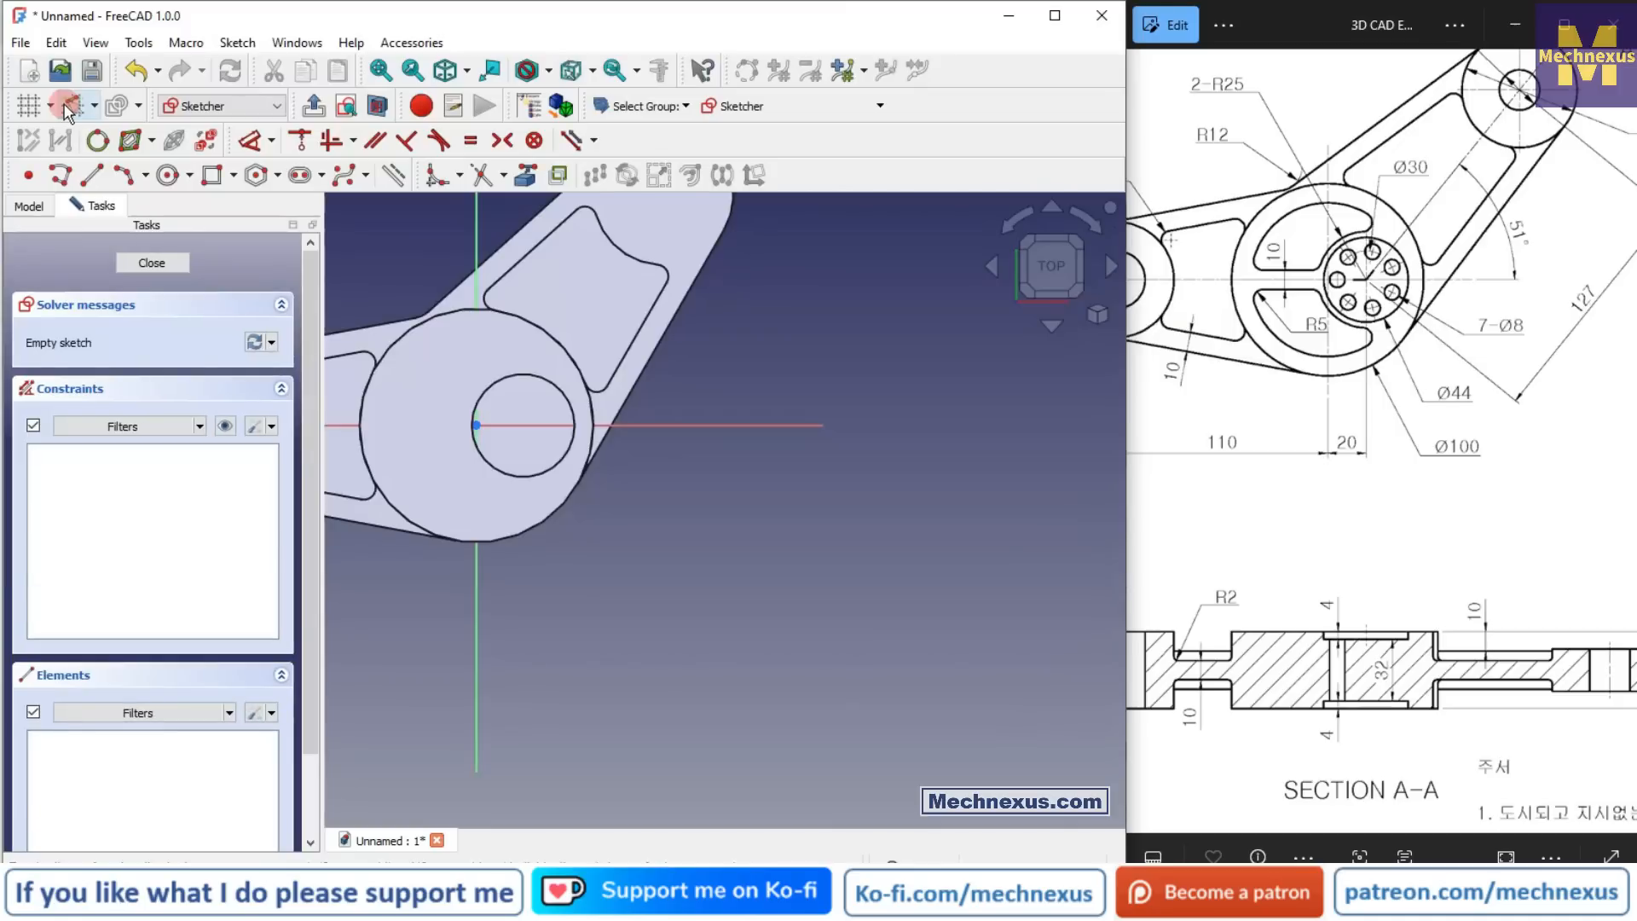
Step: Switch the display to wireframe and project the 44 mm recess edge into the sketch as external geometry
{"action": "left_click", "coordinate": [591, 72]}
{"action": "left_click", "coordinate": [571, 148]}
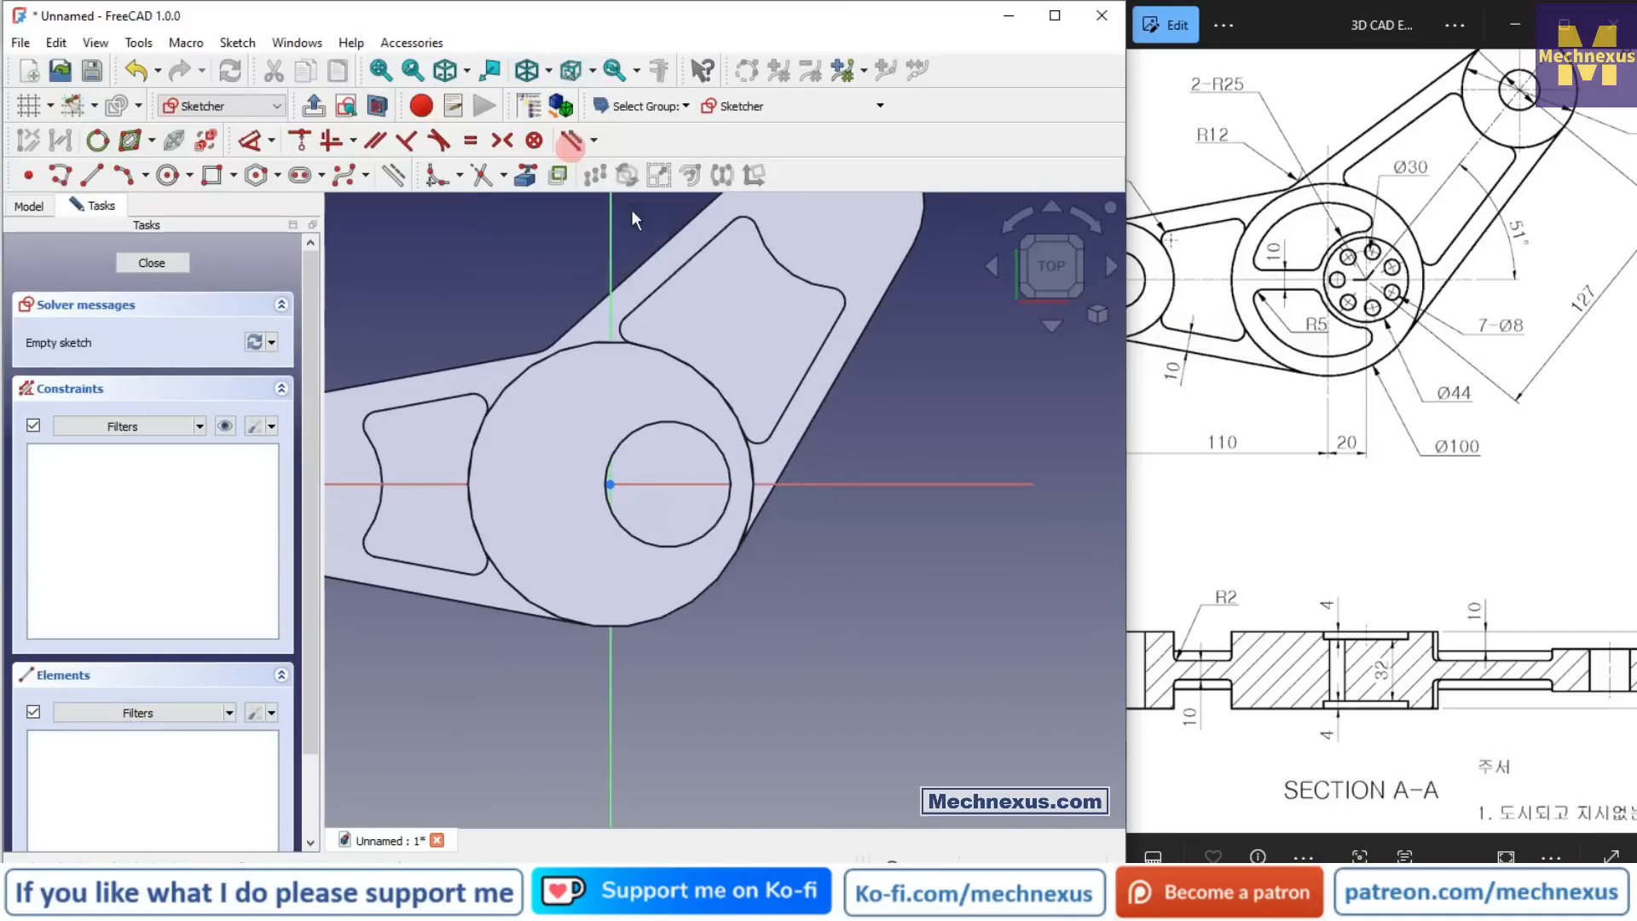
{"action": "scroll", "coordinate": [547, 487], "scroll_direction": "up", "scroll_amount": 3}
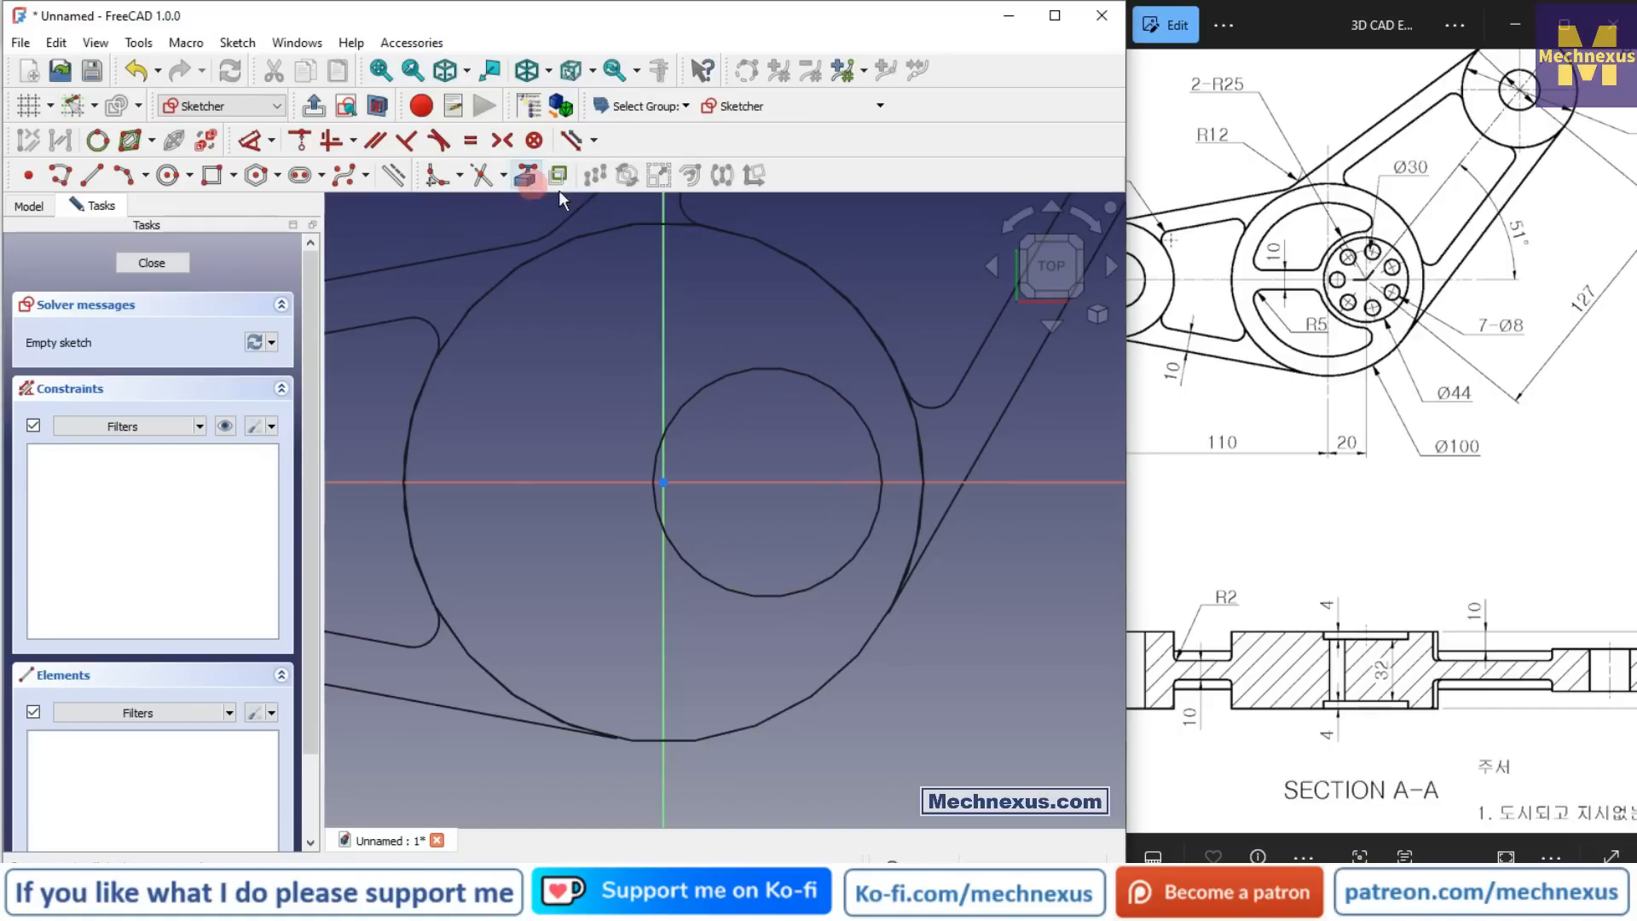
{"action": "left_click", "coordinate": [833, 383]}
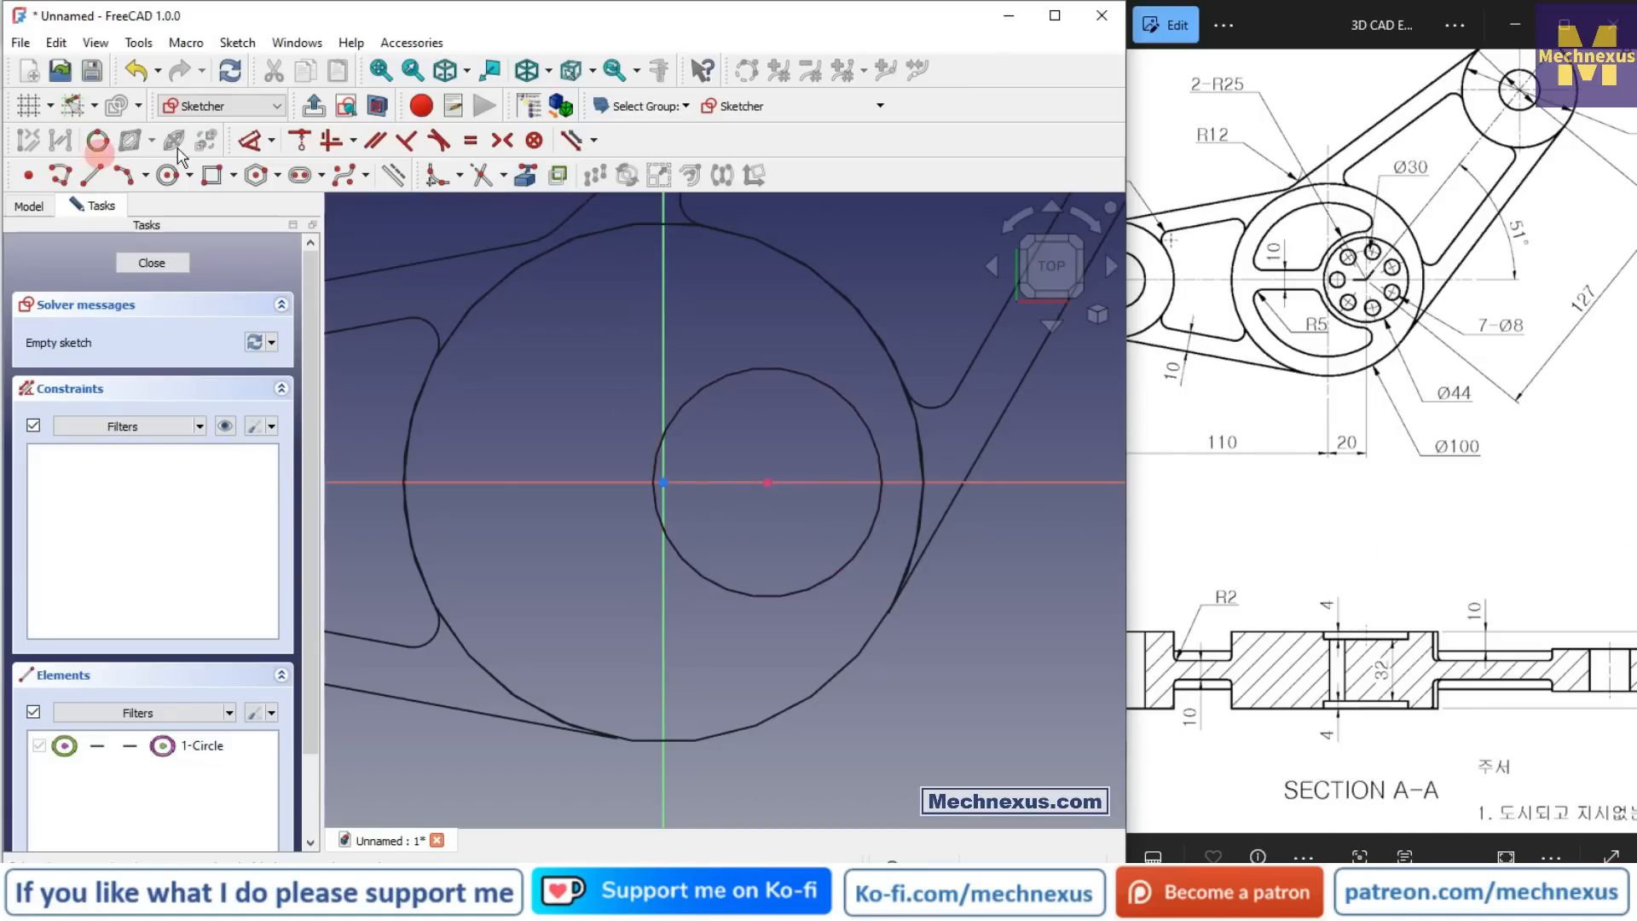
Step: Draw a circle centred on the projected recess edge's centre and set its diameter to 30 mm
{"action": "left_click", "coordinate": [168, 175]}
{"action": "left_click", "coordinate": [767, 482]}
{"action": "left_click", "coordinate": [782, 429]}
{"action": "left_click", "coordinate": [249, 142]}
{"action": "left_click", "coordinate": [820, 472]}
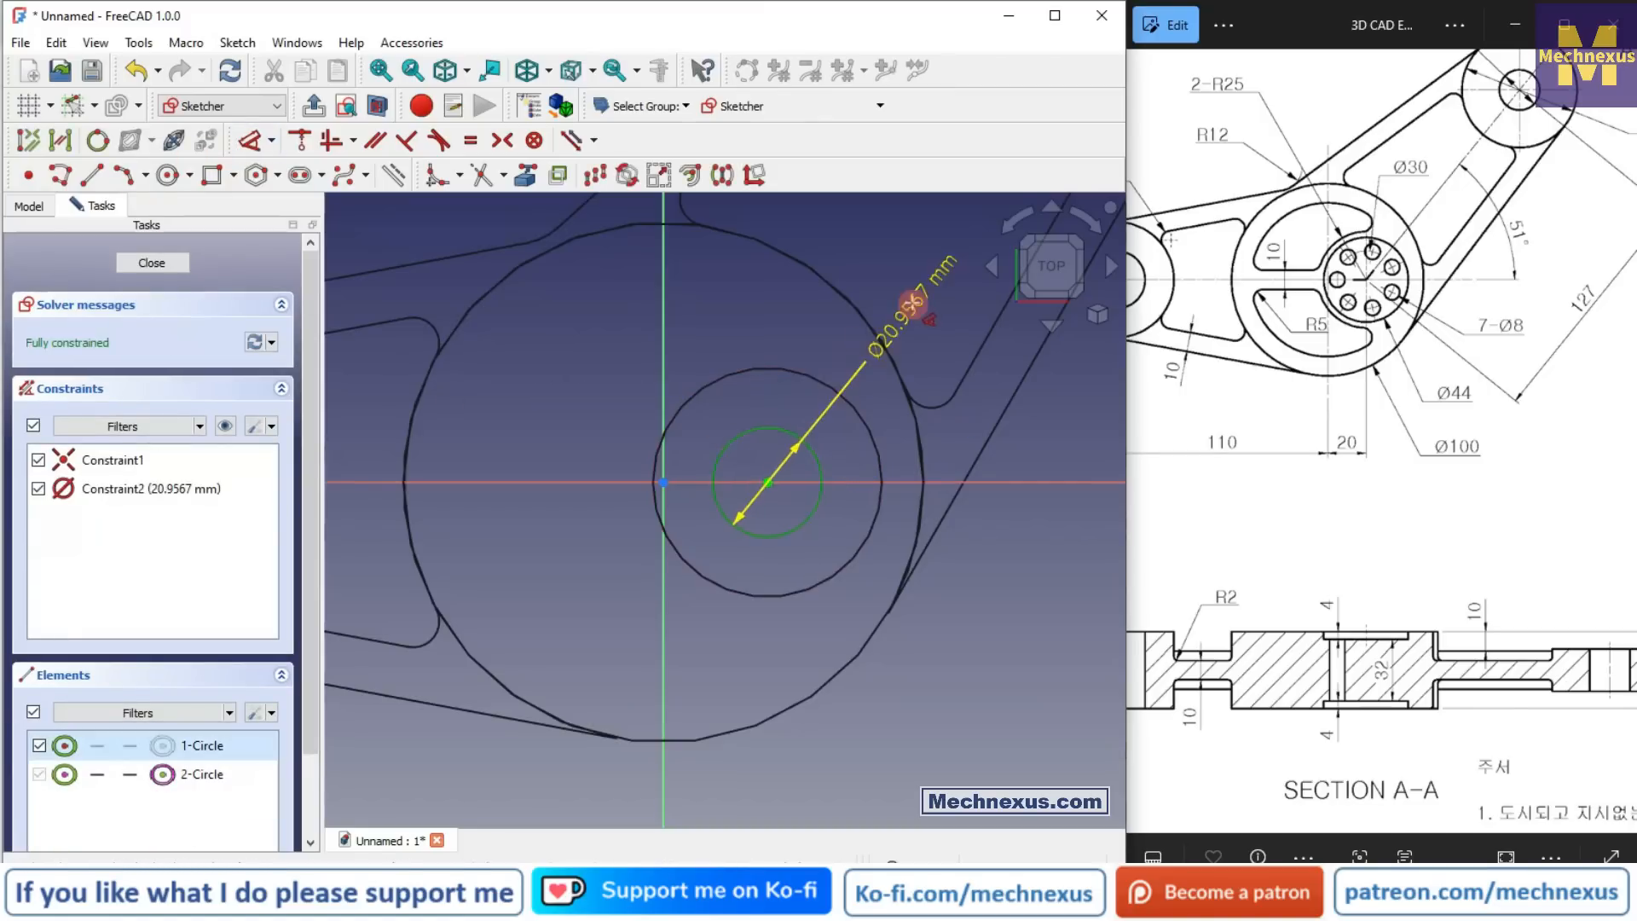
{"action": "left_click", "coordinate": [942, 271]}
{"action": "type", "text": "30"}
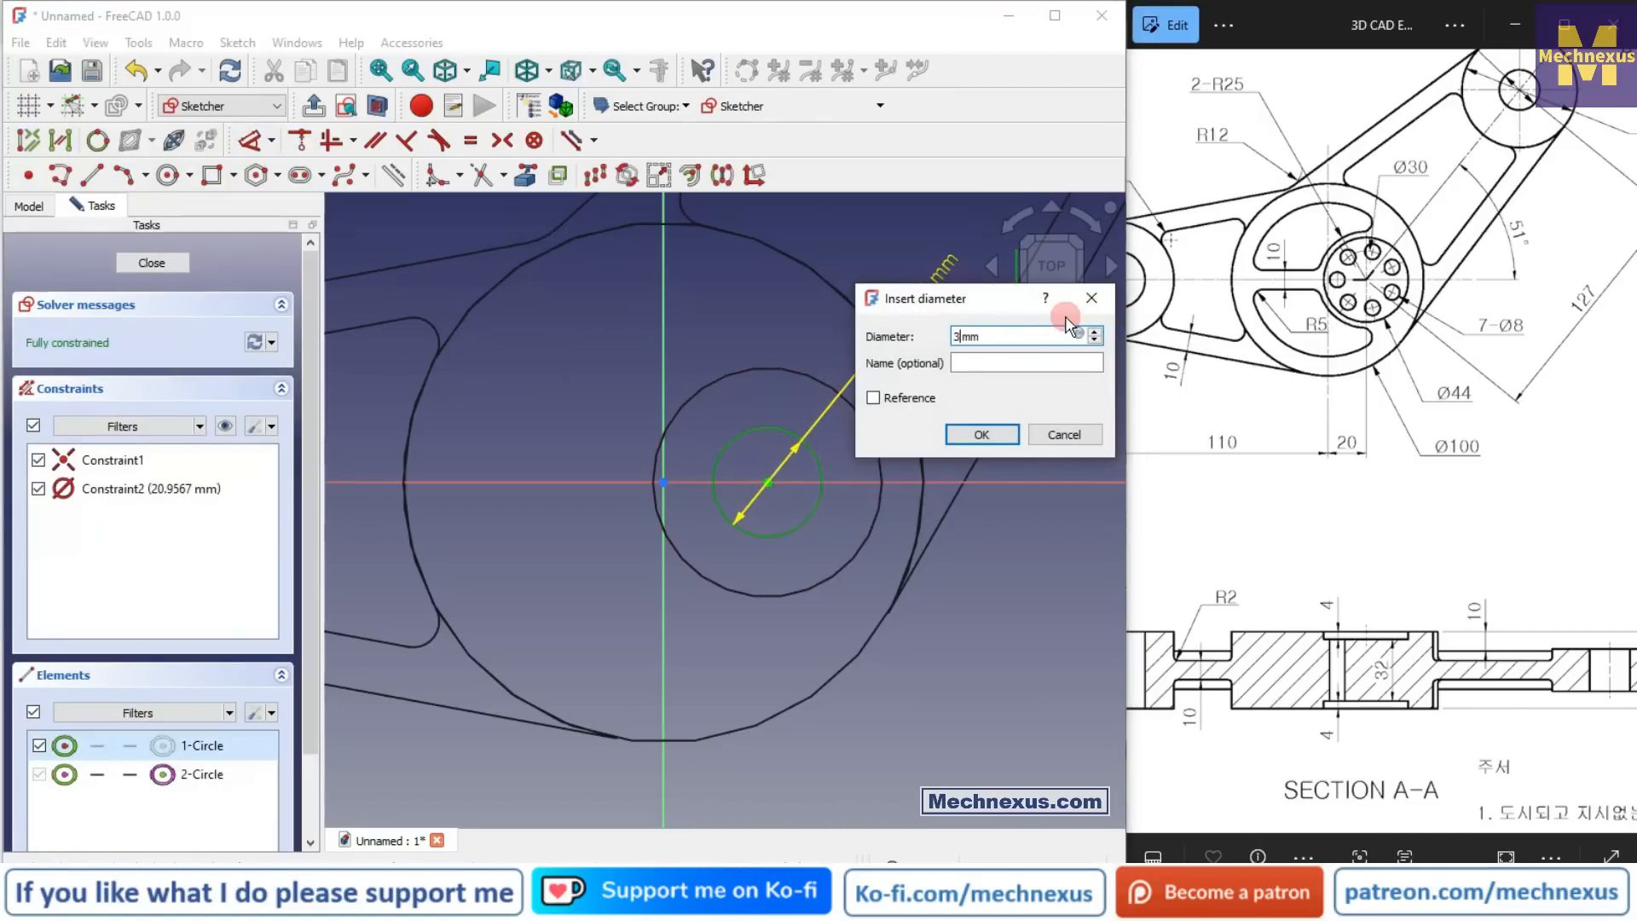
{"action": "key", "text": "Return"}
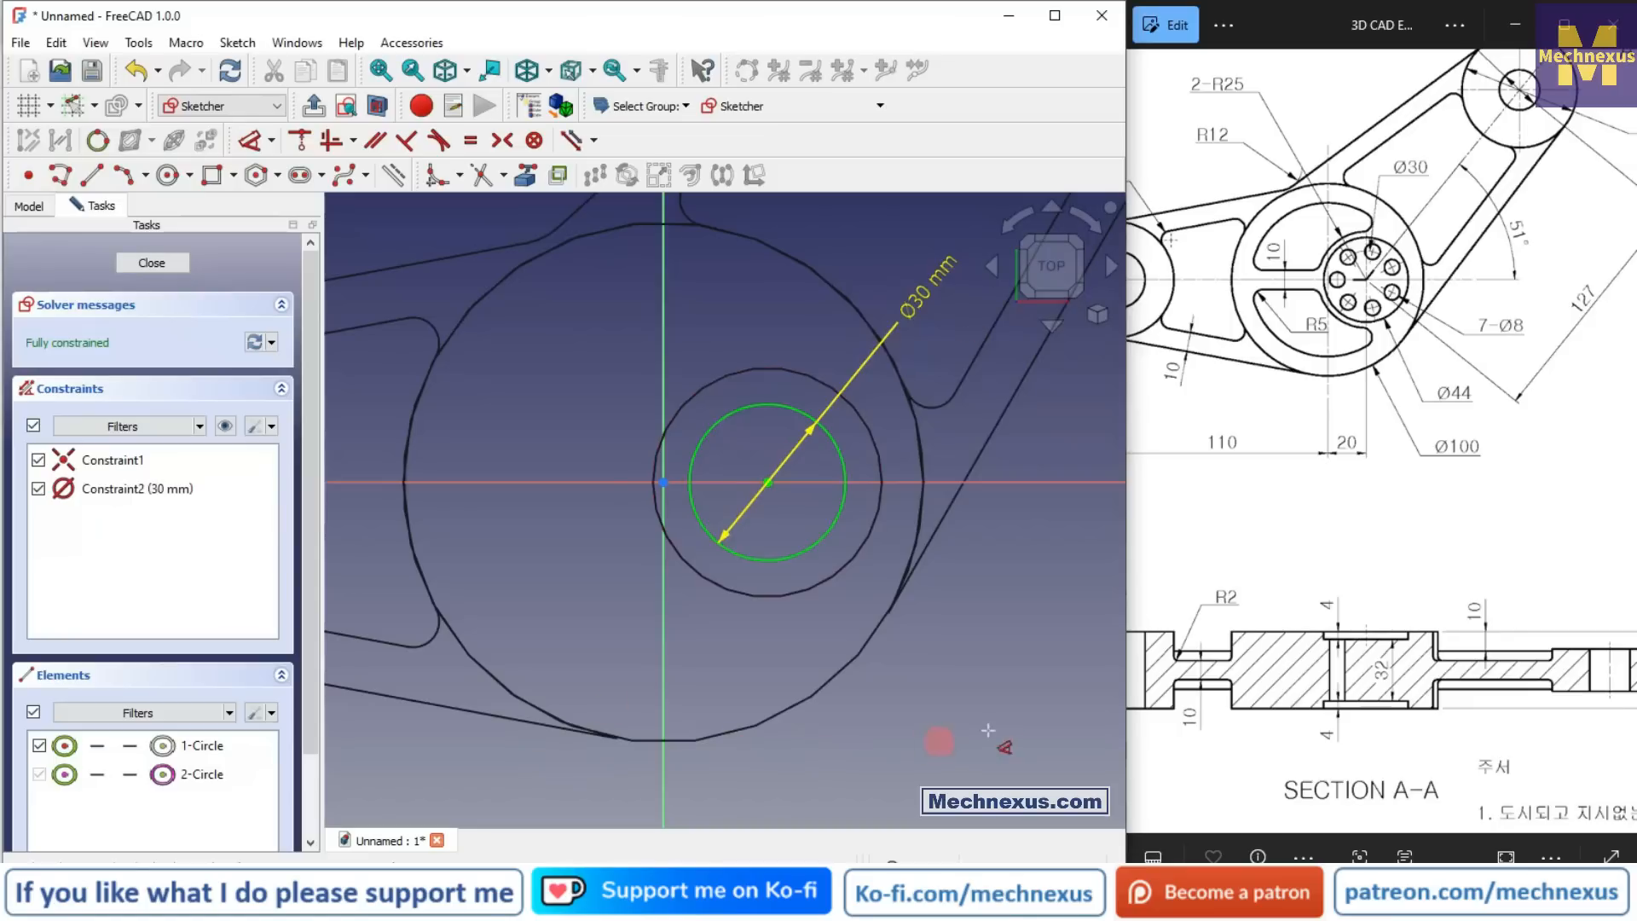
Step: Convert the 30 mm circle to construction geometry
{"action": "left_click", "coordinate": [728, 416]}
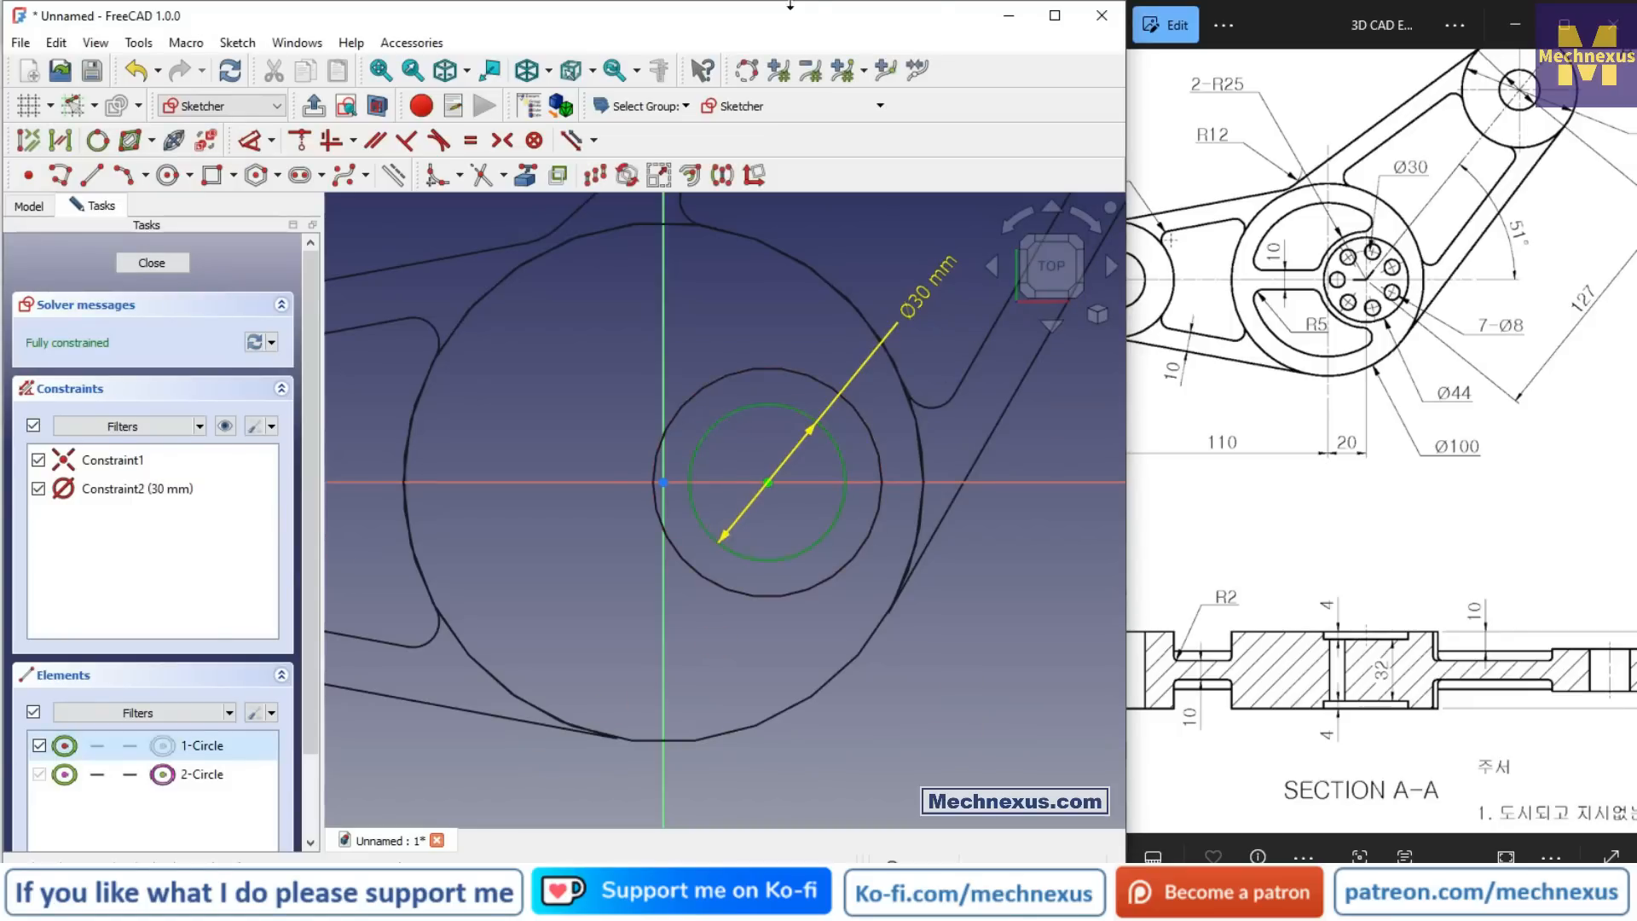
{"action": "left_click", "coordinate": [437, 175]}
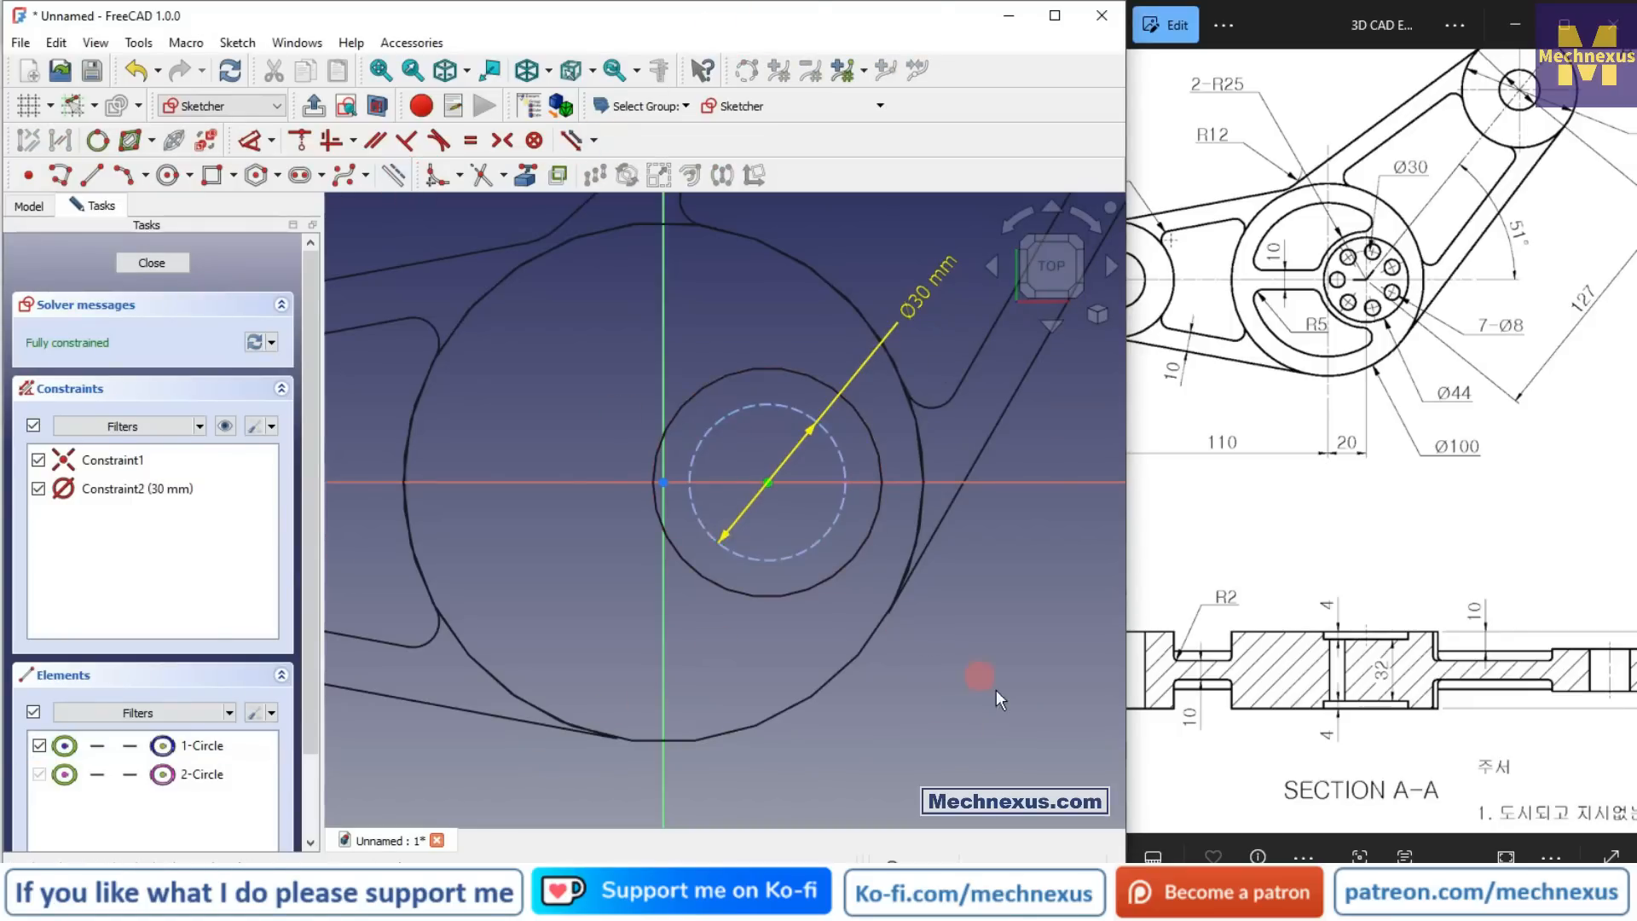
{"action": "scroll", "coordinate": [726, 489], "scroll_direction": "up", "scroll_amount": 3}
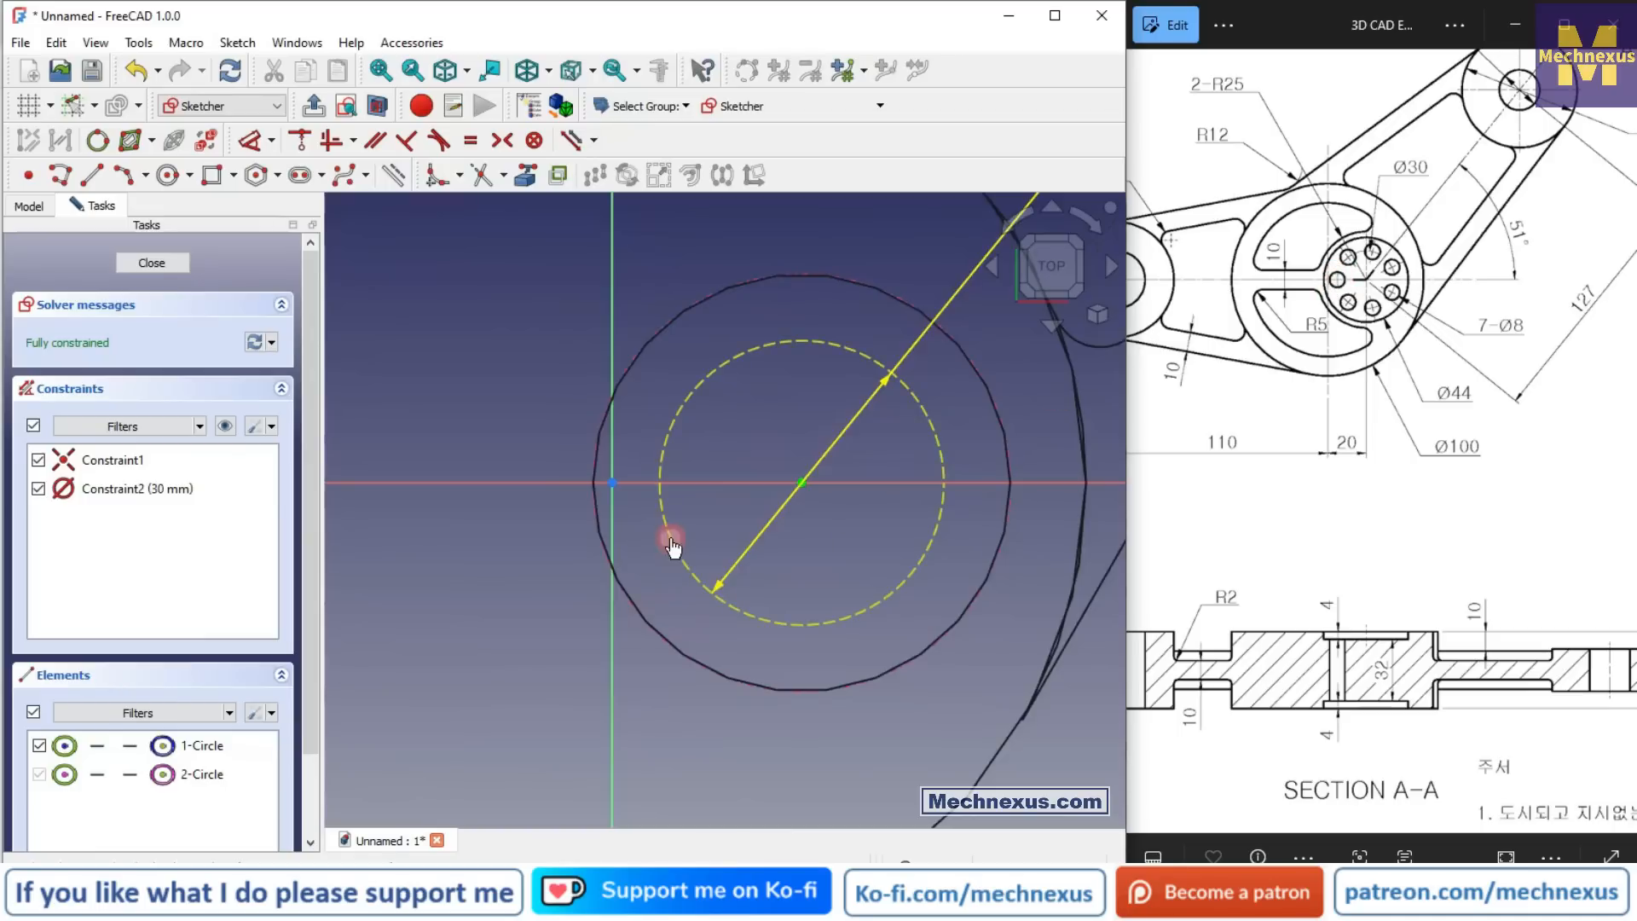
{"action": "left_click", "coordinate": [707, 485]}
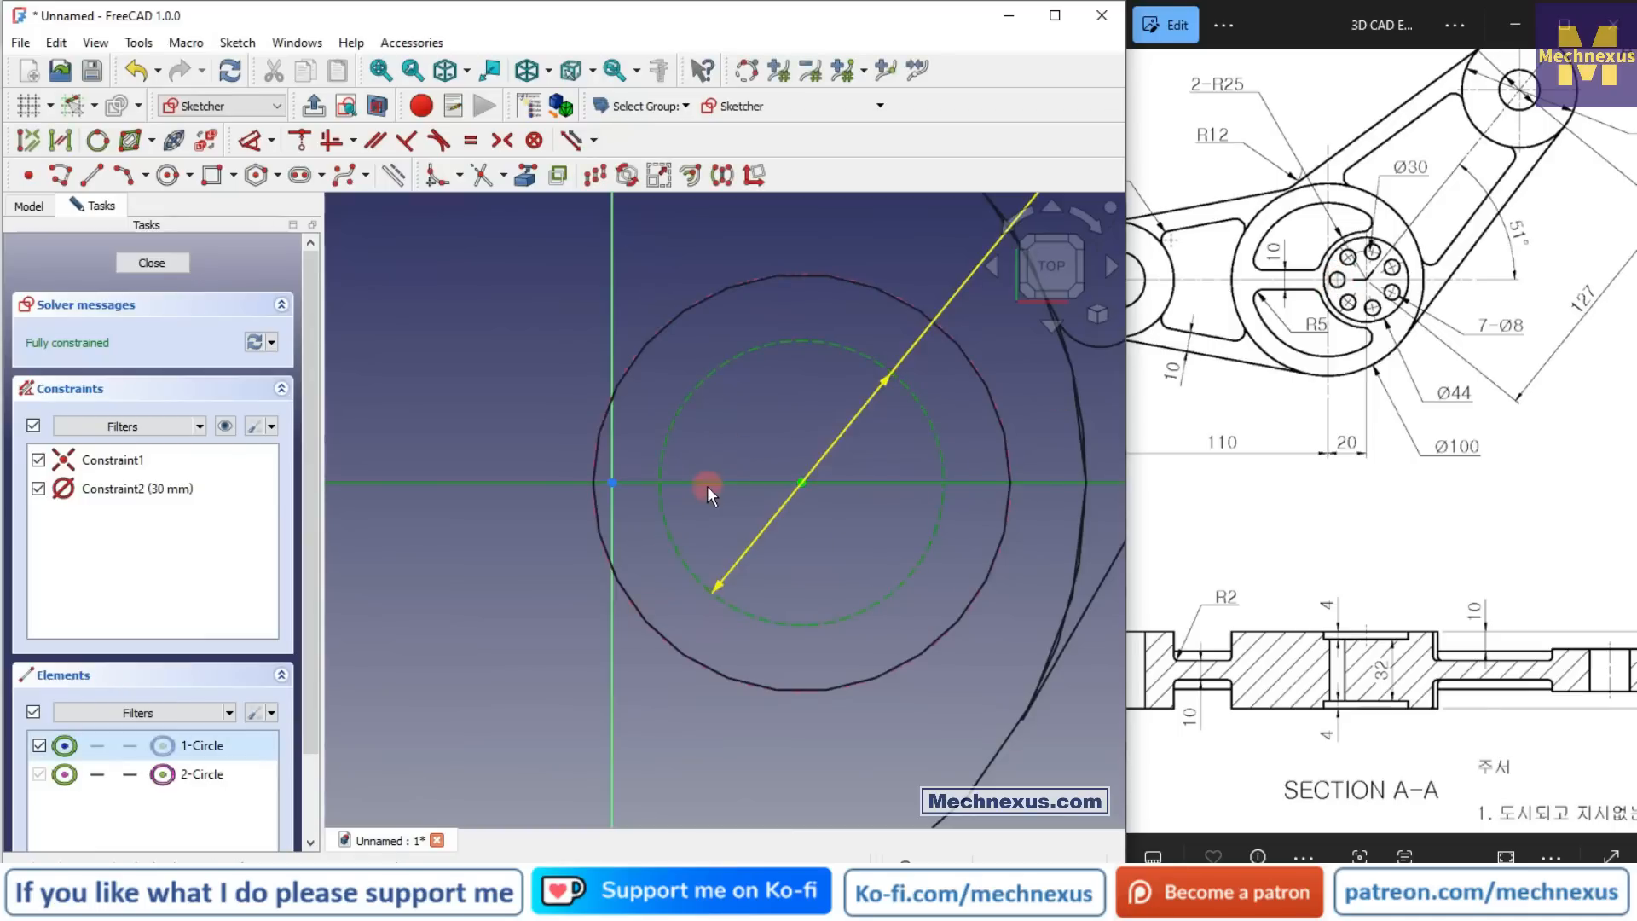
{"action": "left_click", "coordinate": [447, 311]}
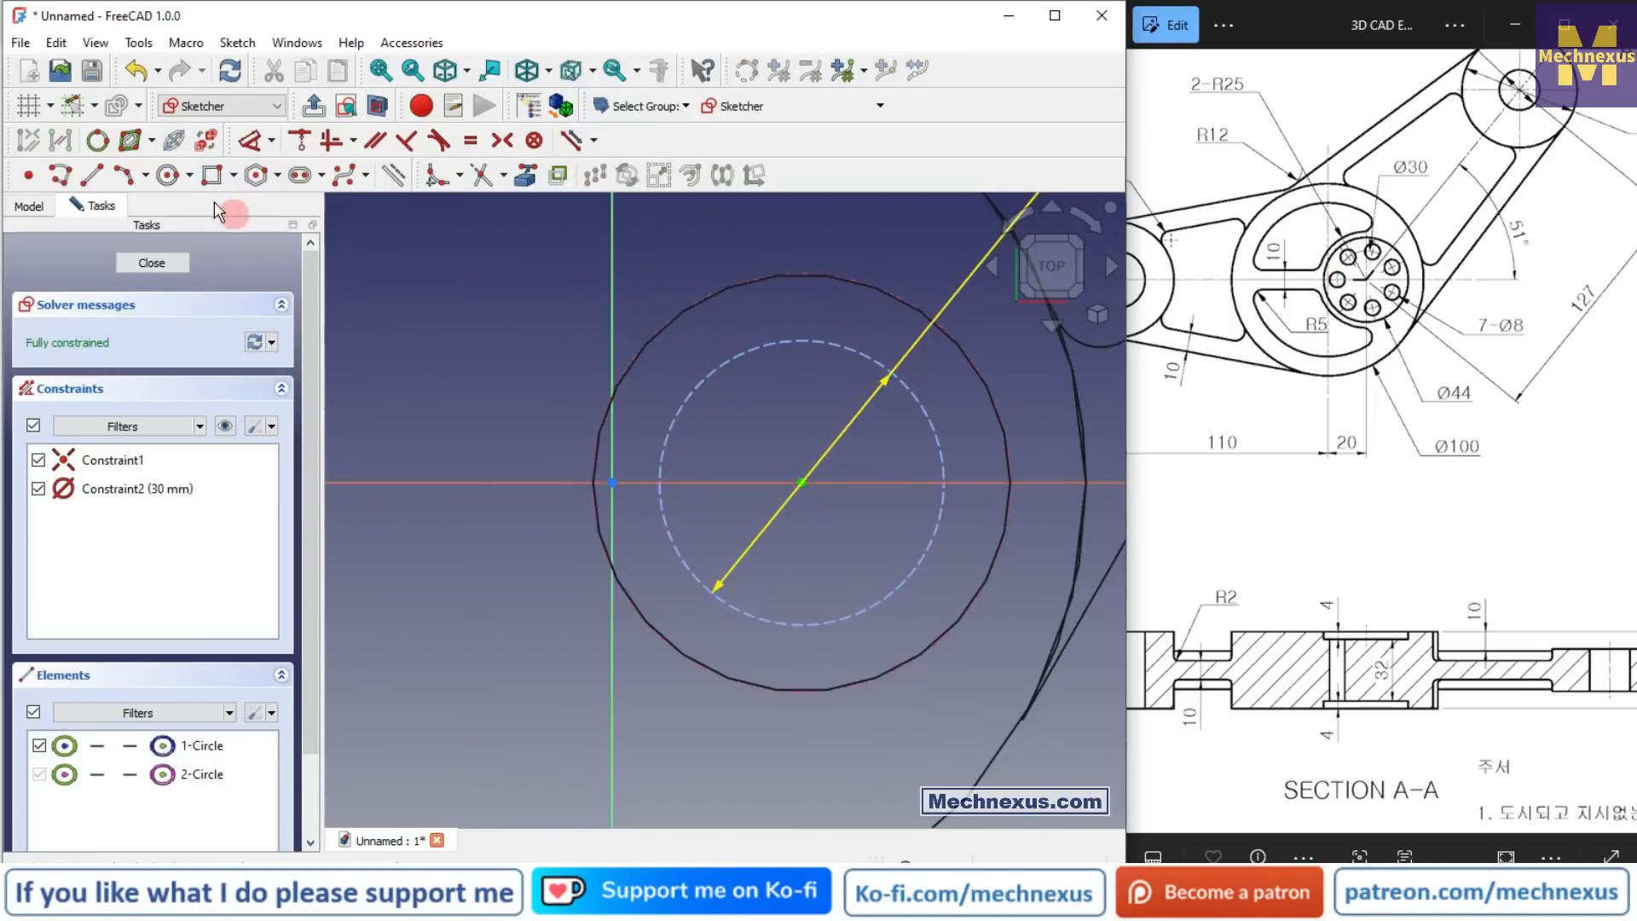
Step: Draw a small circle inside the construction circle, left of its centre and slightly above the horizontal axis
{"action": "left_click", "coordinate": [170, 176]}
{"action": "scroll", "coordinate": [774, 430], "scroll_direction": "up", "scroll_amount": 3}
{"action": "left_click", "coordinate": [687, 470]}
{"action": "left_click", "coordinate": [720, 439]}
{"action": "right_click", "coordinate": [814, 492]}
{"action": "left_click", "coordinate": [1281, 509]}
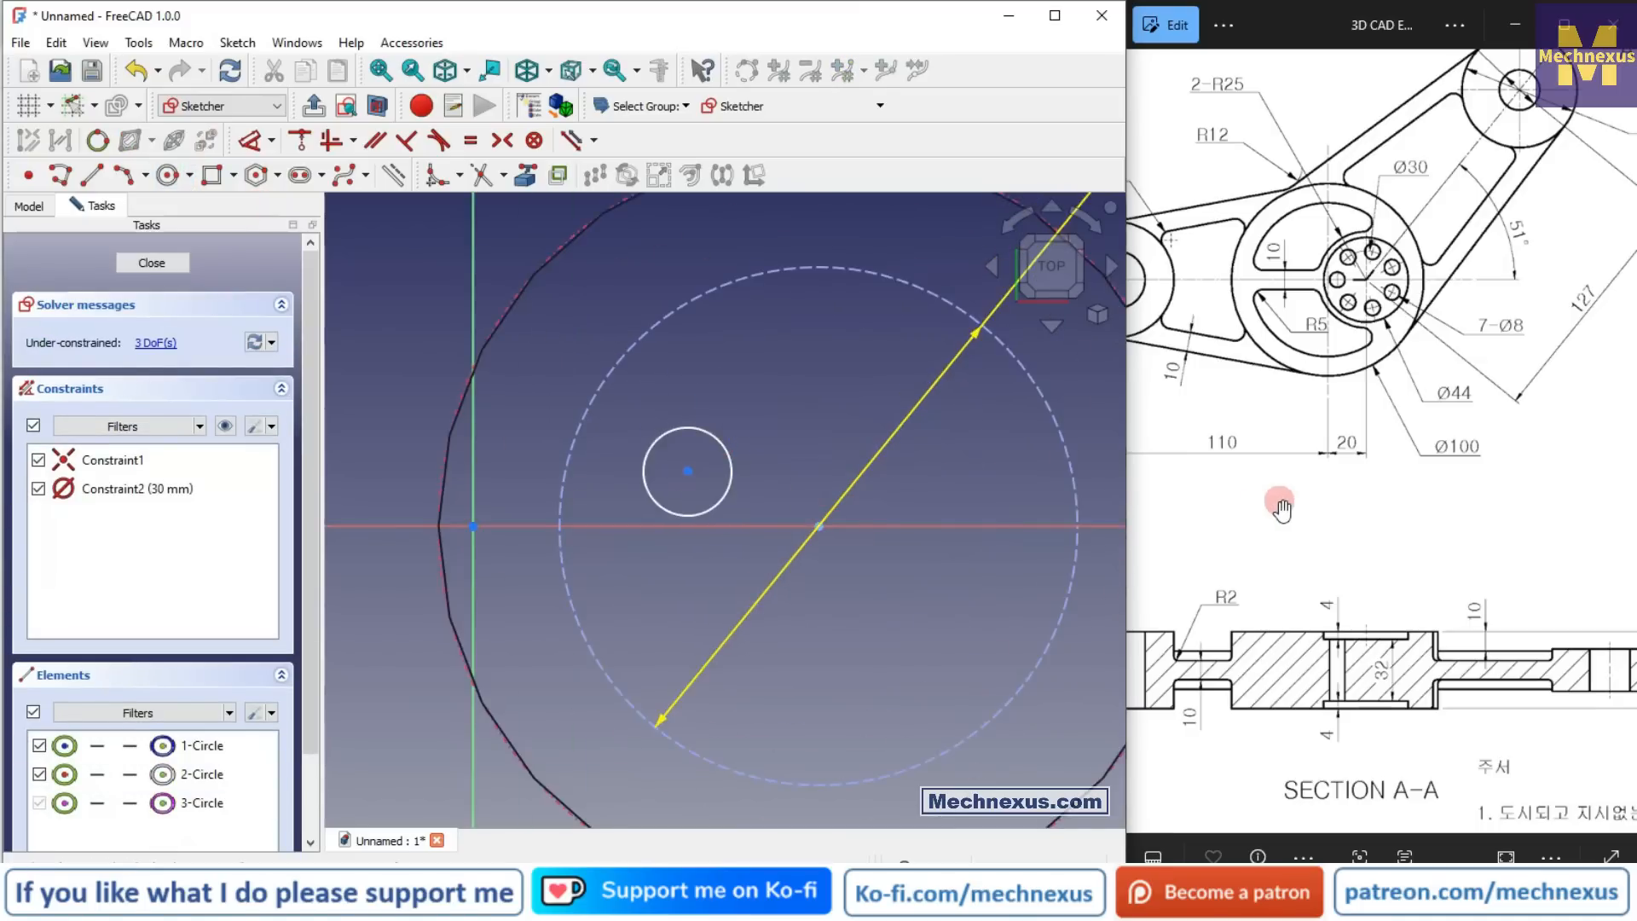
Step: Set the diameter of the small circle inside the construction circle to 8 mm
{"action": "left_click", "coordinate": [248, 142]}
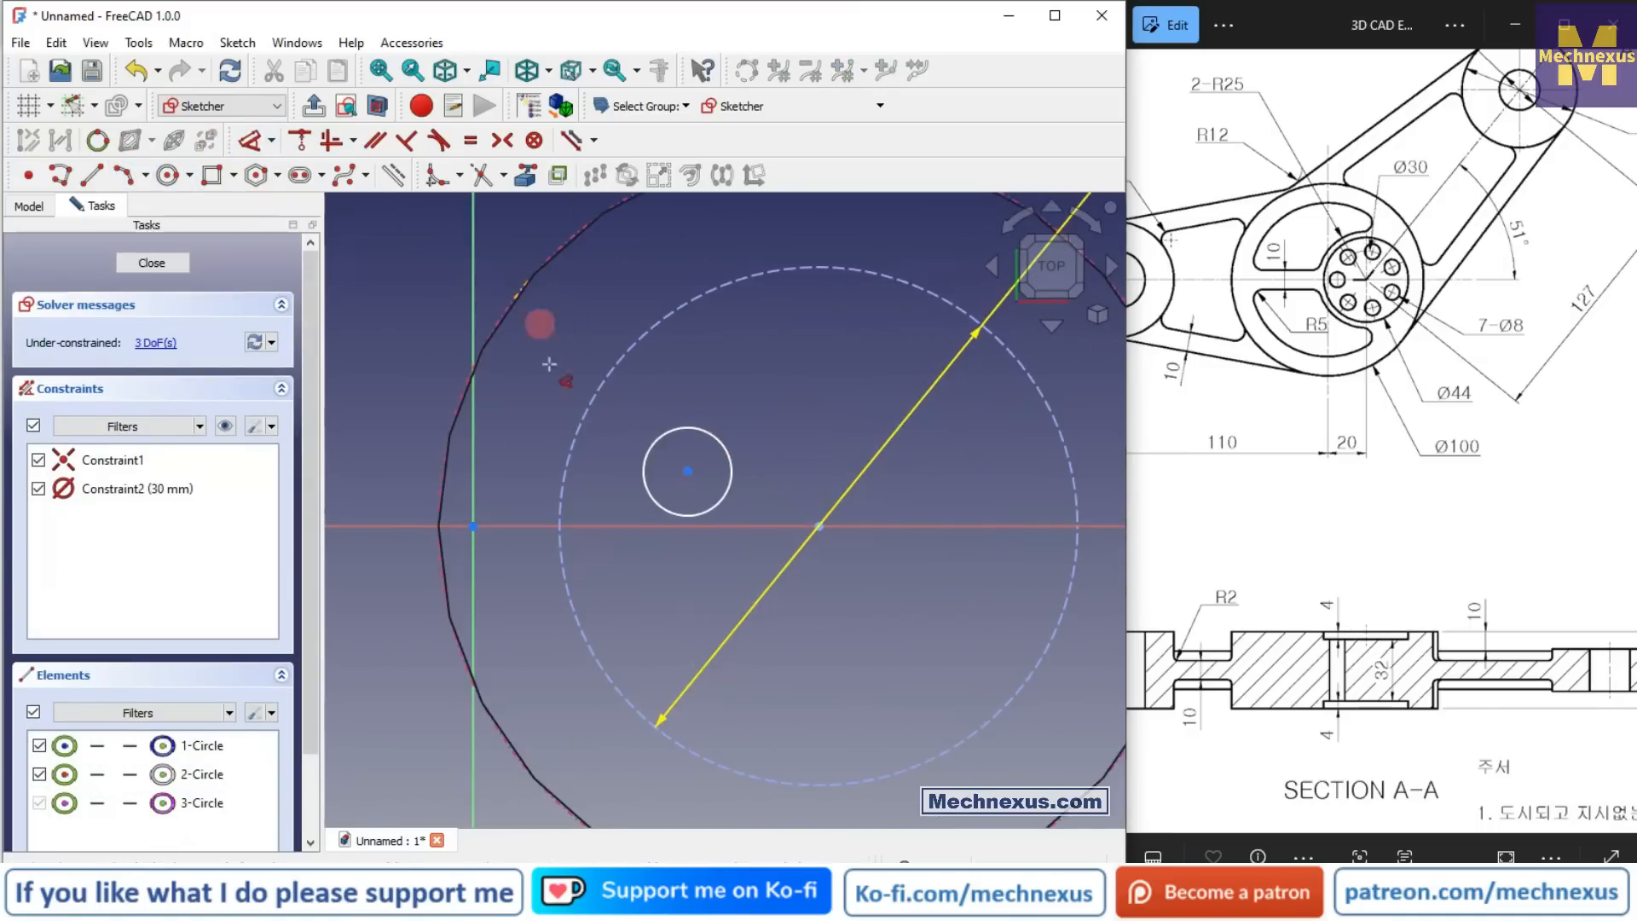
{"action": "left_click", "coordinate": [720, 442]}
{"action": "left_click", "coordinate": [1043, 489]}
{"action": "type", "text": "8"}
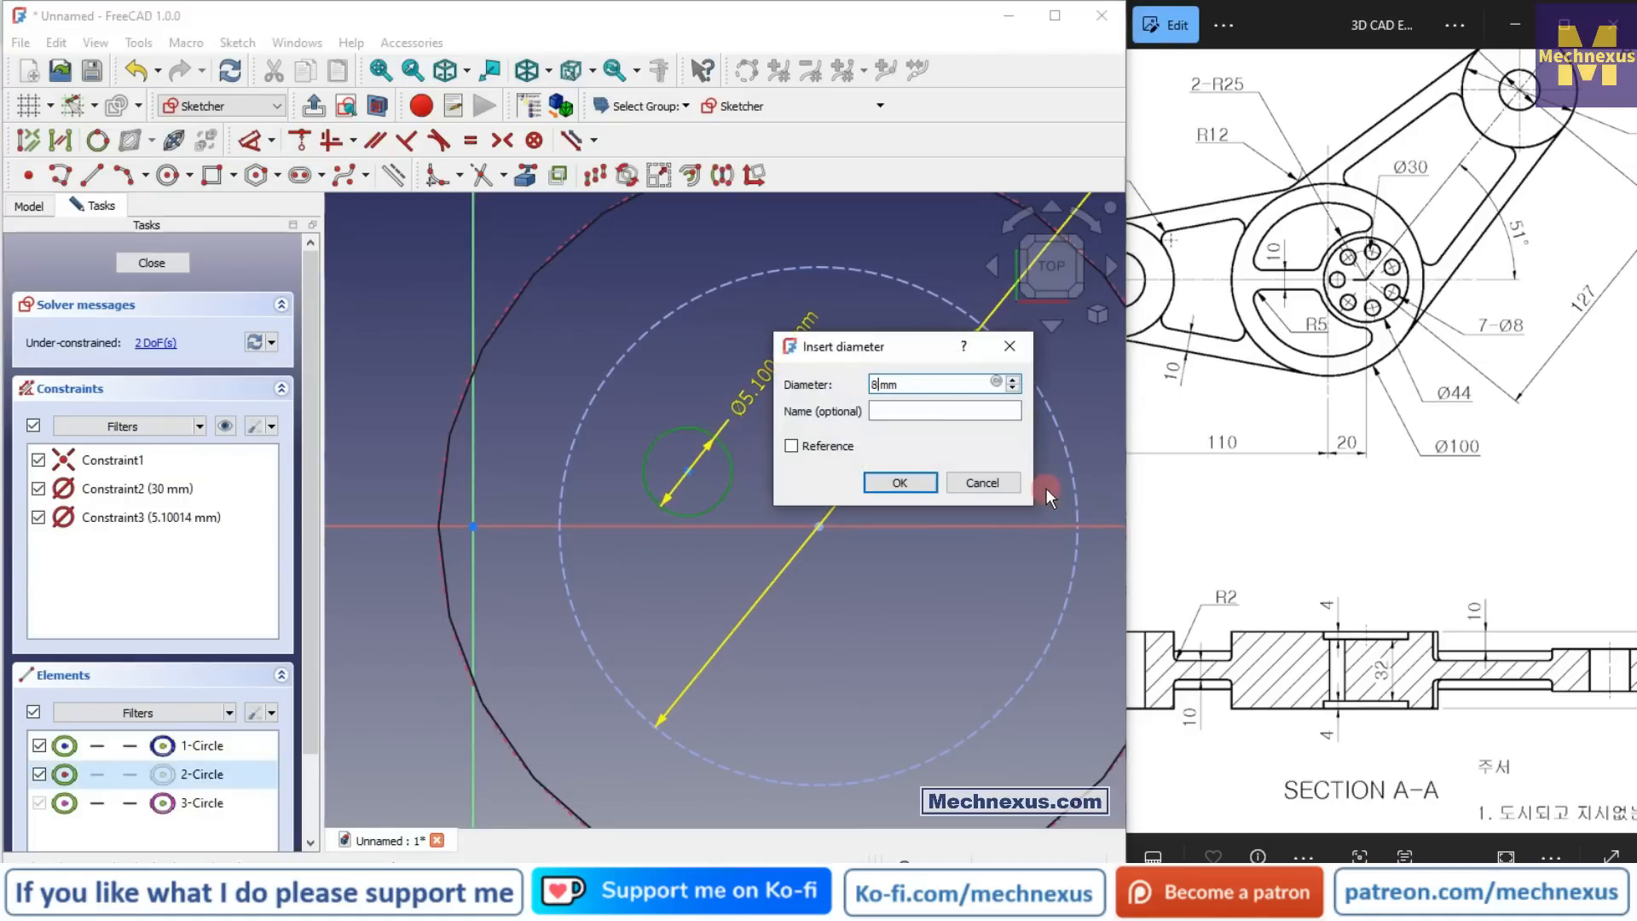
{"action": "key", "text": "Return"}
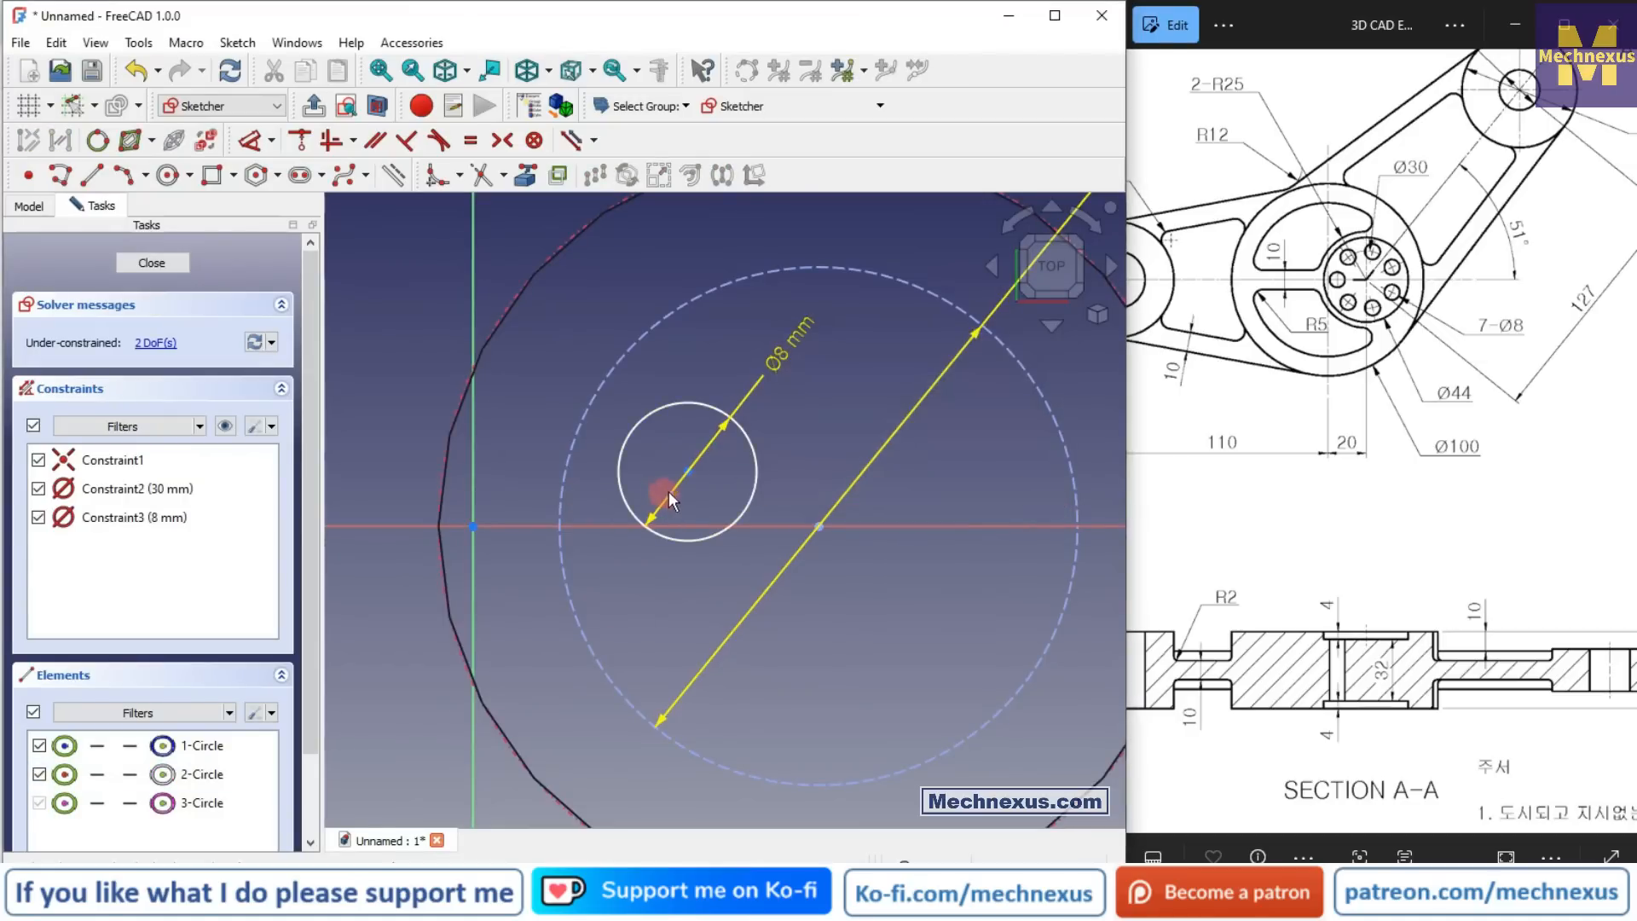
Step: Constrain the 8 mm circle's centre onto the horizontal axis and the 30 mm construction circle, and close the sketch
{"action": "left_click", "coordinate": [689, 474]}
{"action": "left_click", "coordinate": [605, 526]}
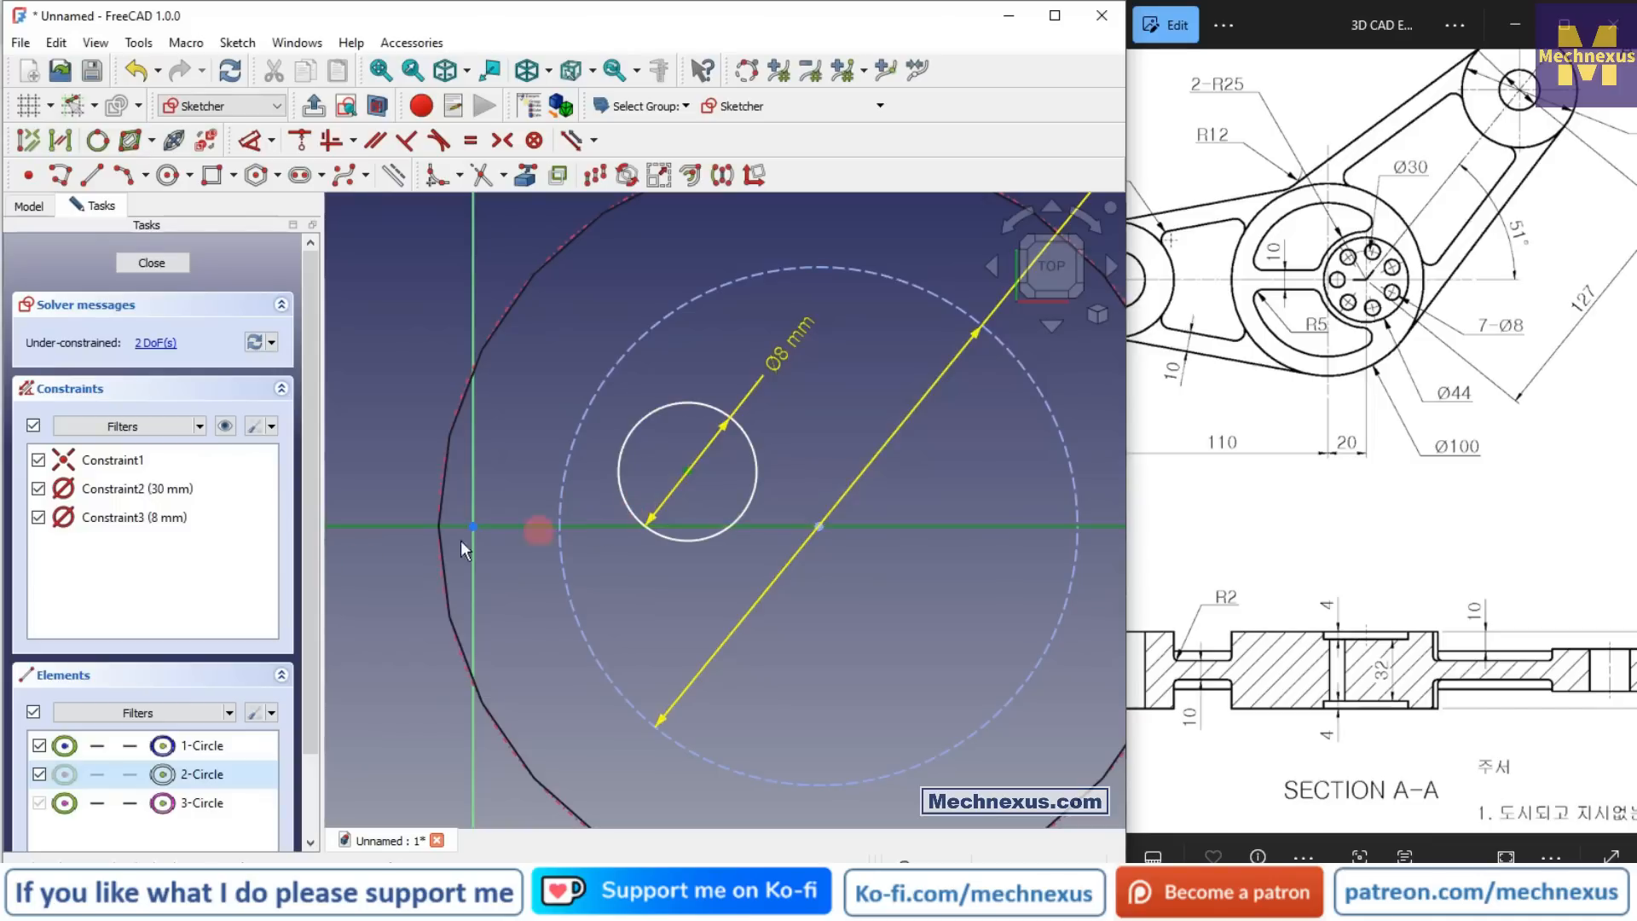
{"action": "left_click", "coordinate": [295, 140]}
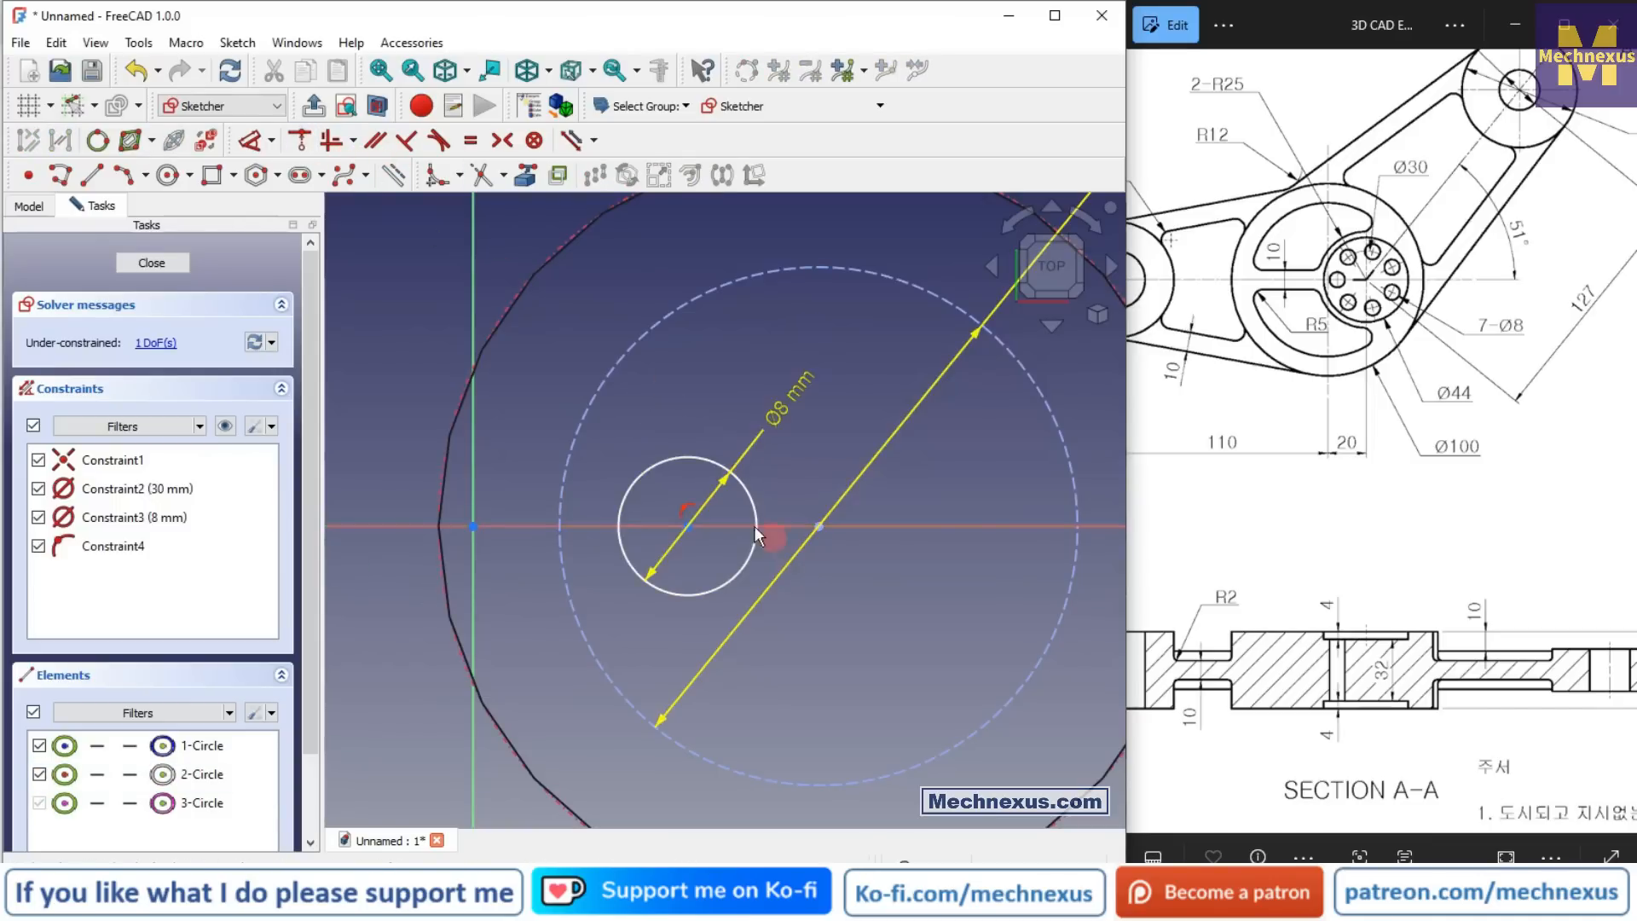
{"action": "left_click", "coordinate": [561, 512]}
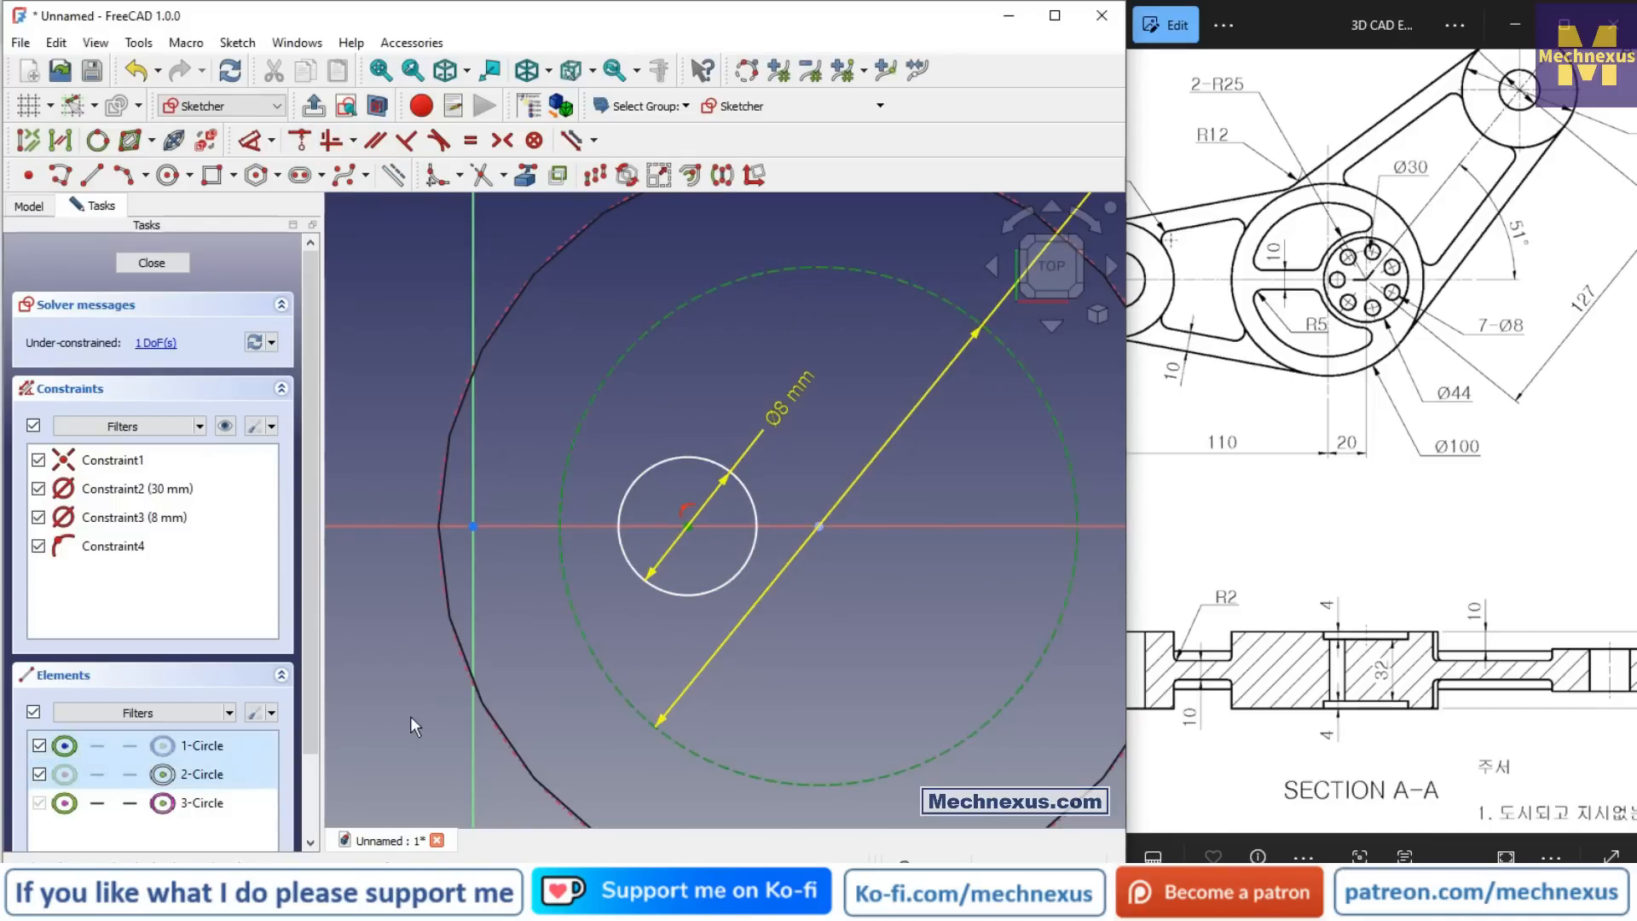
{"action": "left_click", "coordinate": [300, 141]}
{"action": "scroll", "coordinate": [478, 502], "scroll_direction": "down", "scroll_amount": 1}
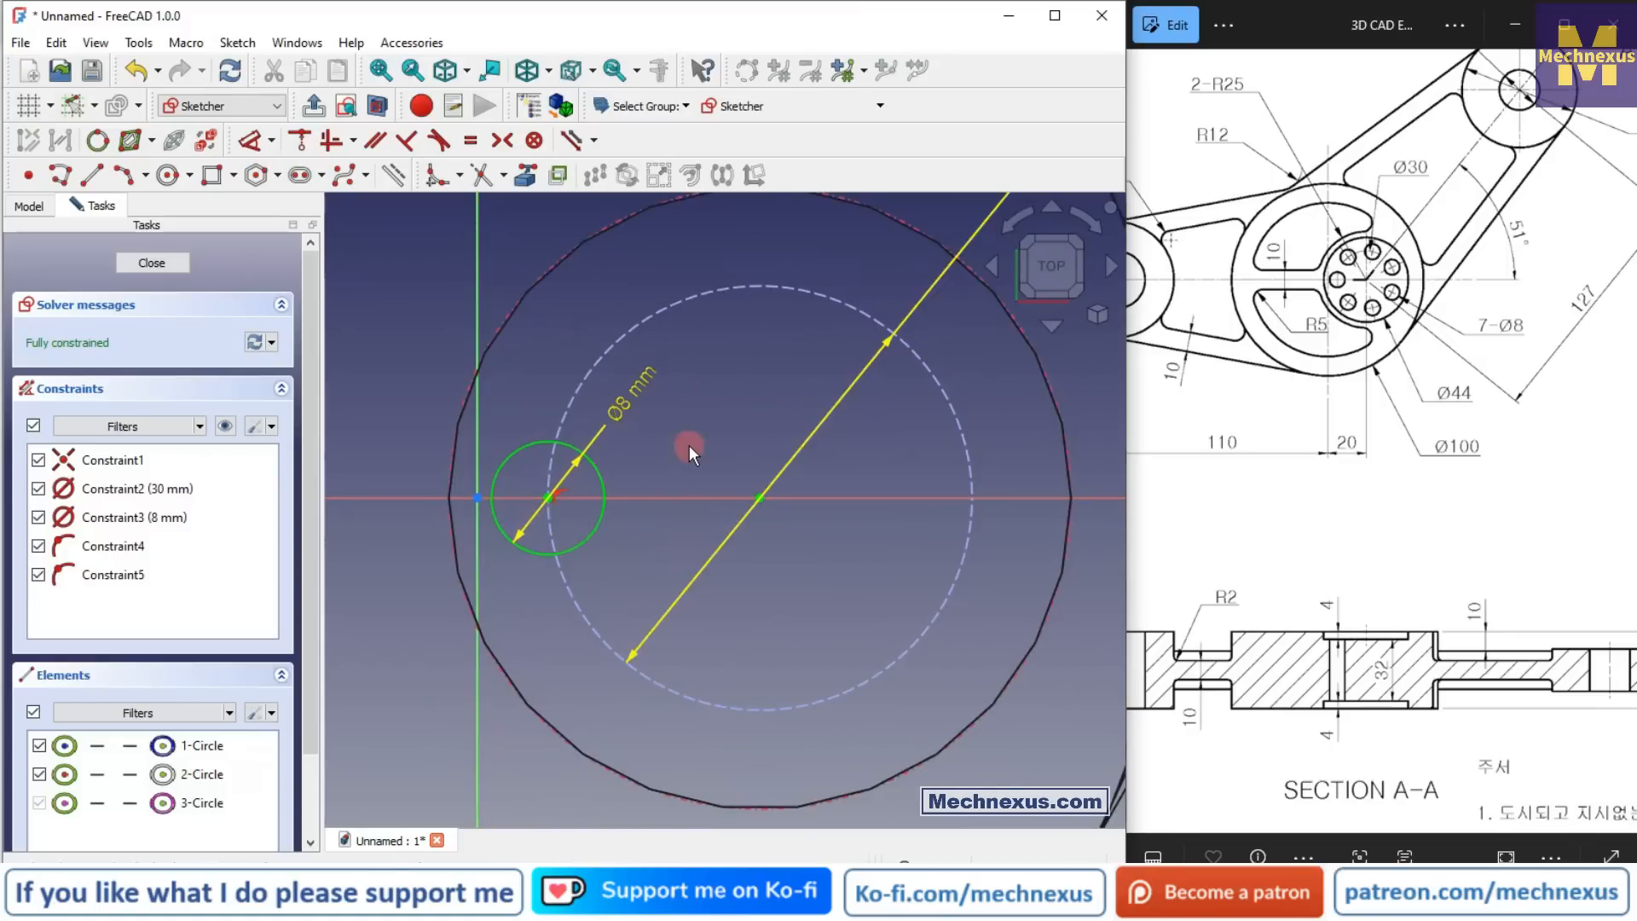
{"action": "scroll", "coordinate": [688, 445], "scroll_direction": "down", "scroll_amount": 2}
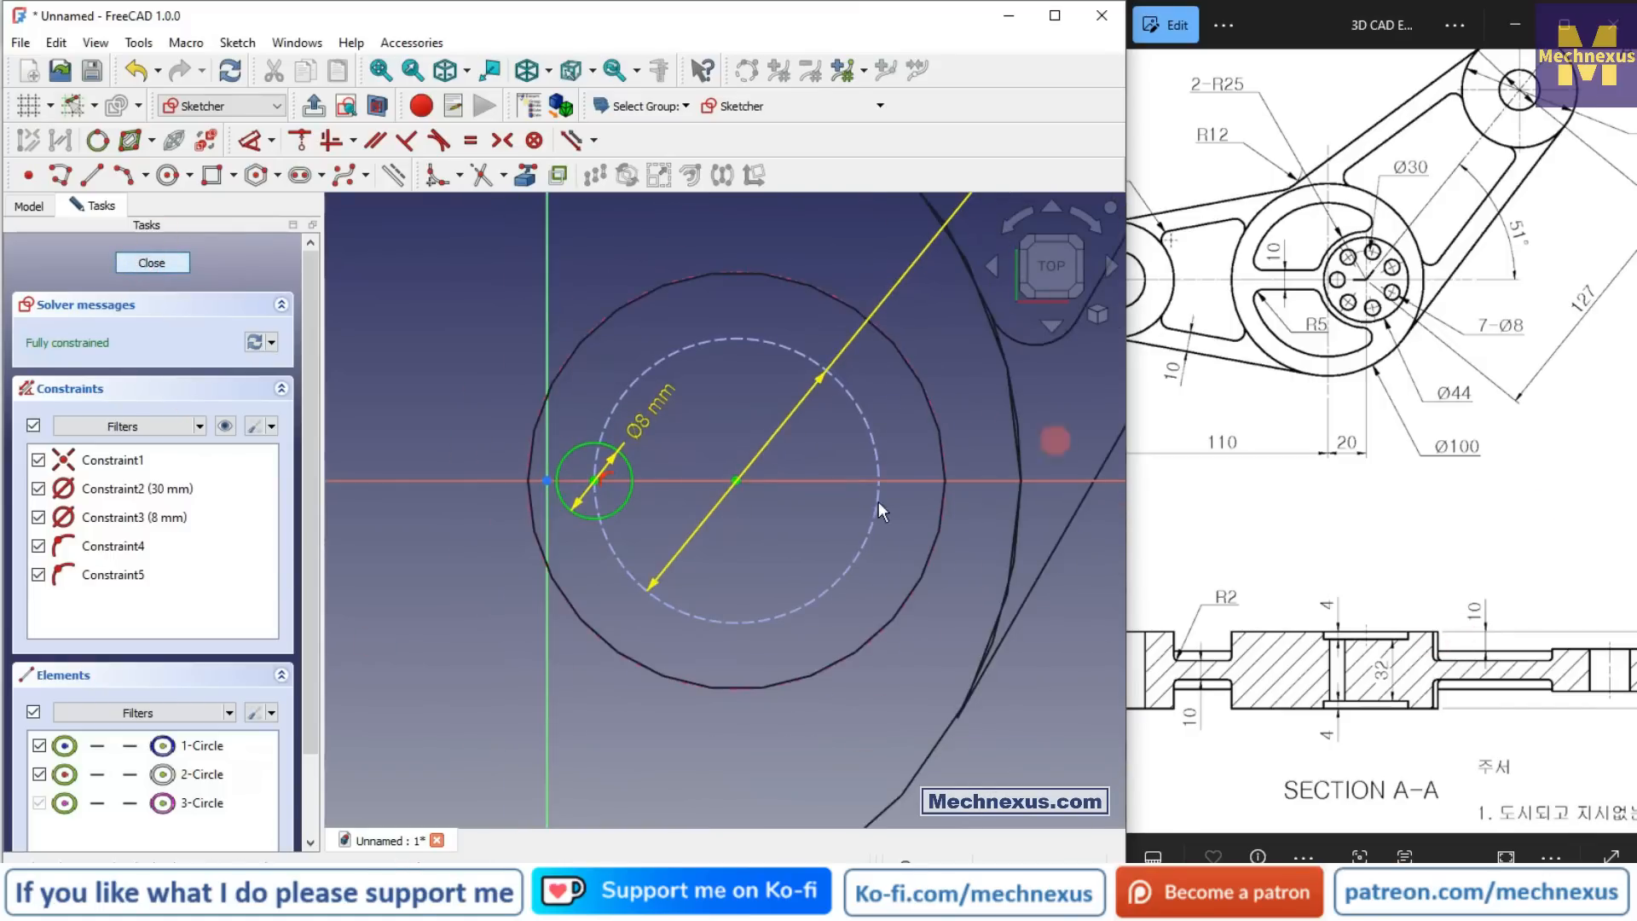
{"action": "key", "text": "Escape"}
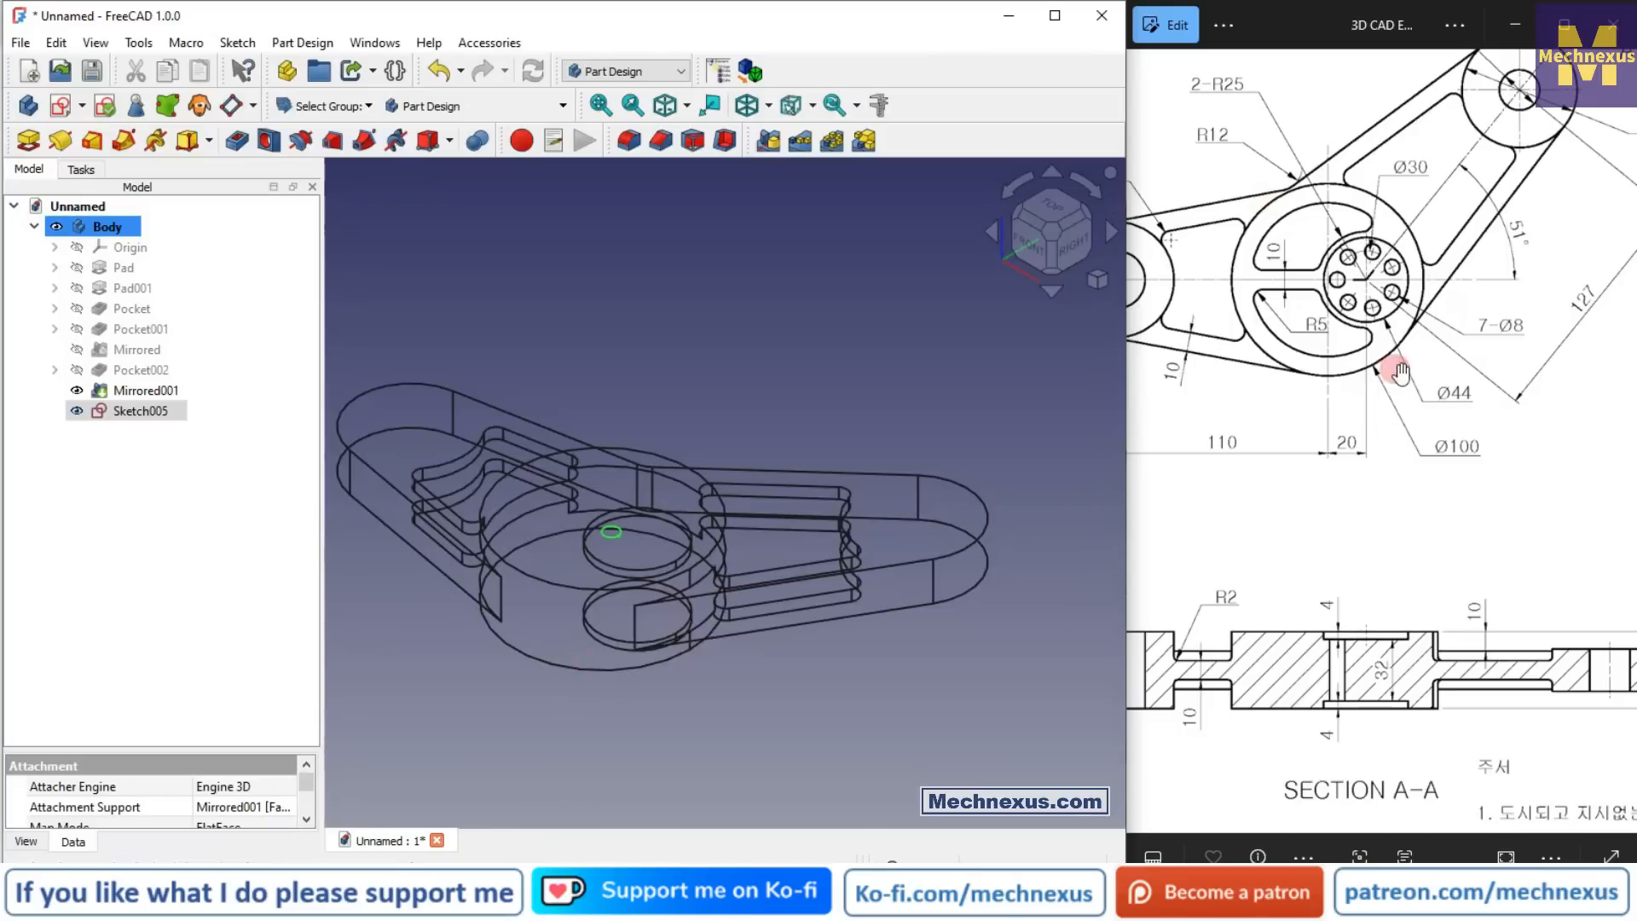
Step: Cut the 8 mm circle as a Through all pocket in the central disc
{"action": "left_click", "coordinate": [236, 141]}
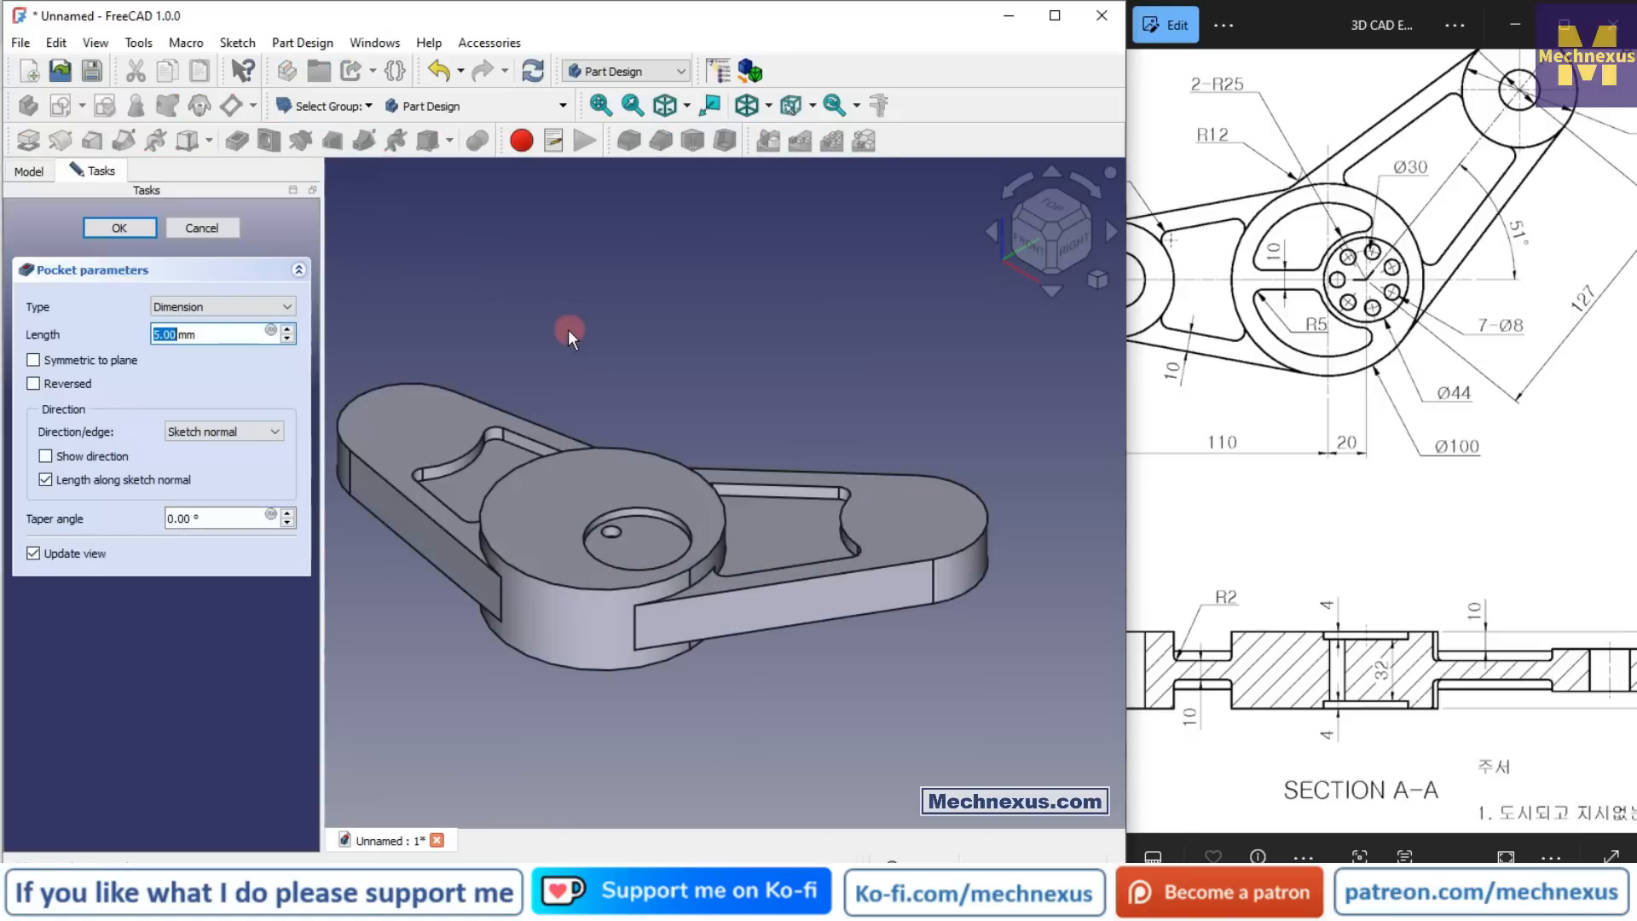
{"action": "left_click", "coordinate": [196, 307]}
{"action": "left_click", "coordinate": [195, 334]}
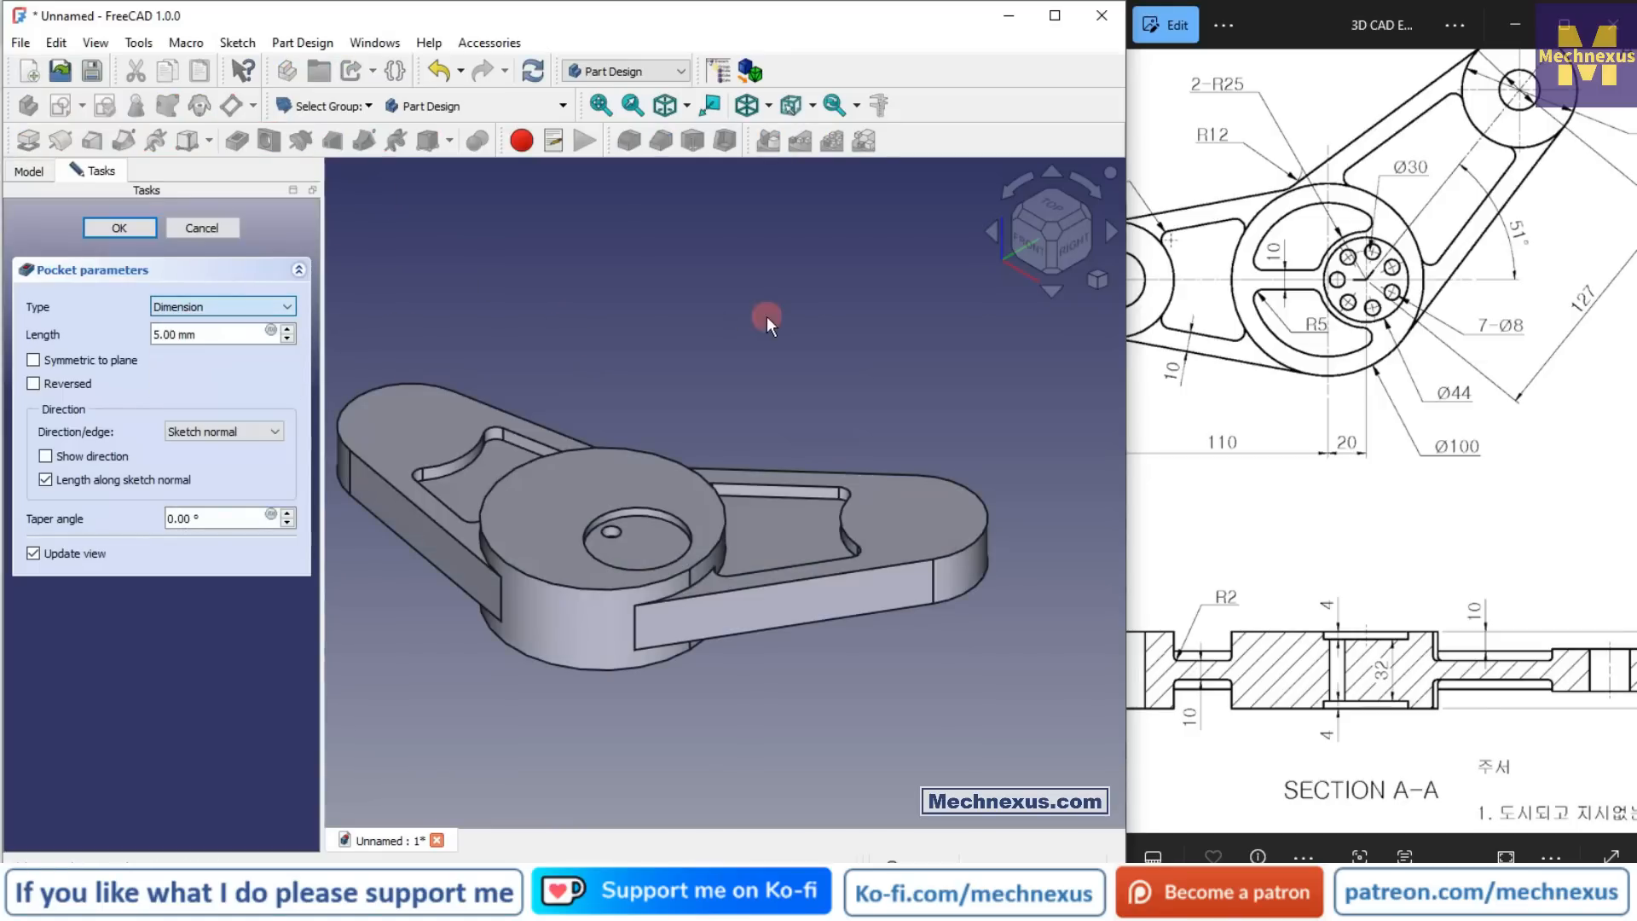
{"action": "scroll", "coordinate": [699, 433], "scroll_direction": "up", "scroll_amount": 2}
{"action": "scroll", "coordinate": [699, 433], "scroll_direction": "down", "scroll_amount": 2}
{"action": "middle_click_drag", "start_coordinate": [581, 475], "coordinate": [585, 614]}
{"action": "left_click", "coordinate": [120, 228]}
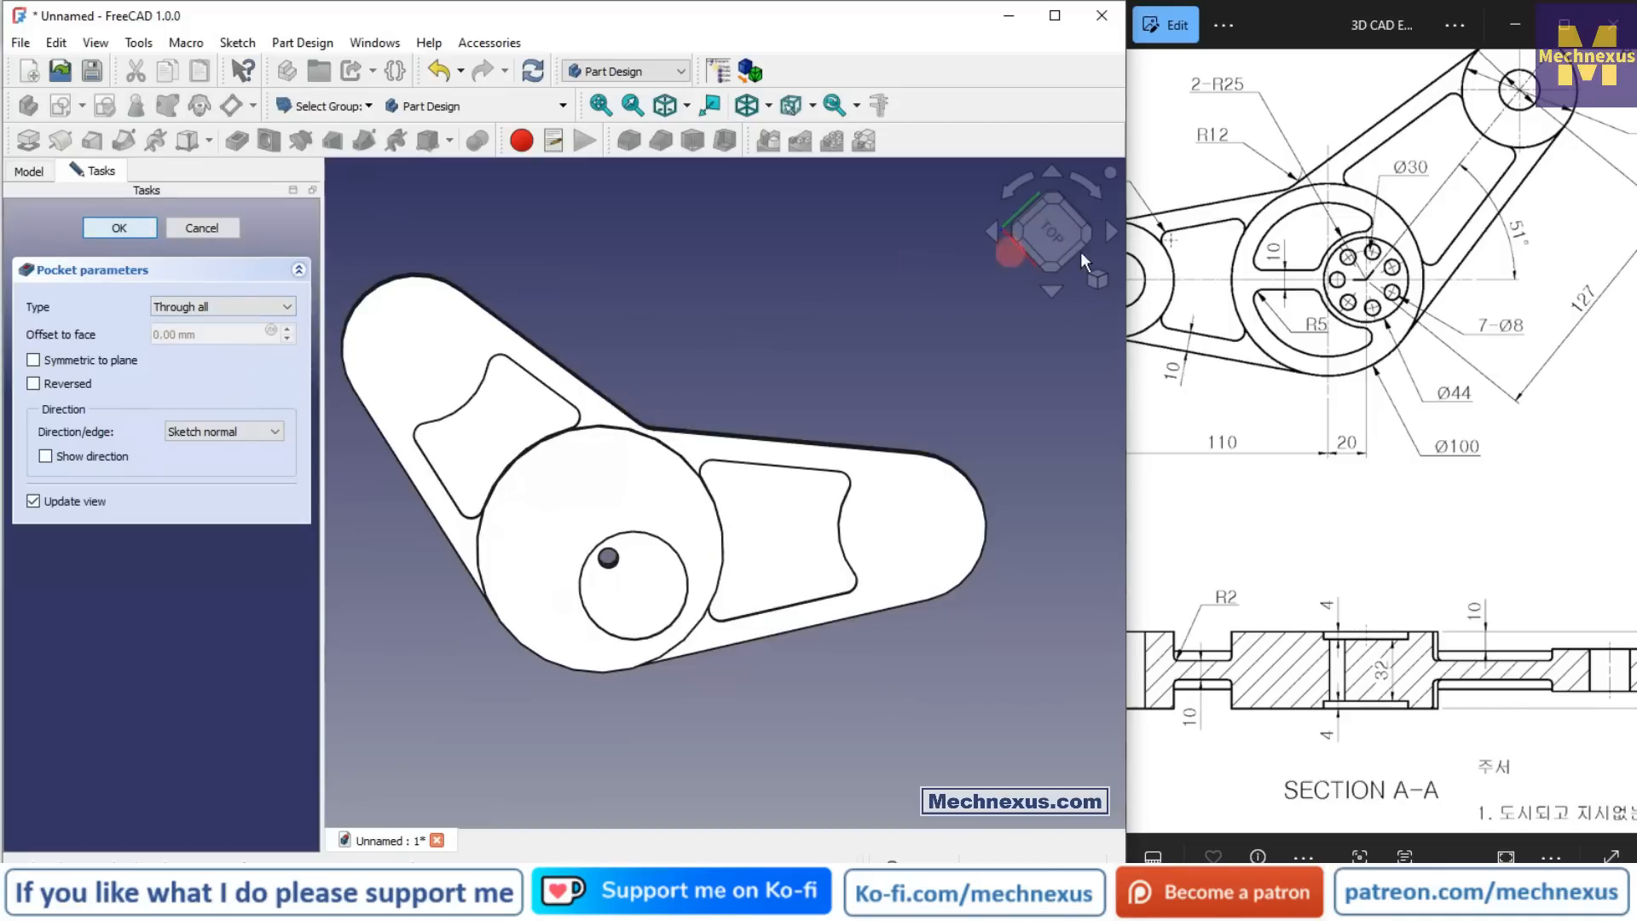
Step: Create a polar pattern of the 8 mm hole with 7 occurrences over 360°, using the 44 mm recess edge as the axis reference
{"action": "left_click", "coordinate": [133, 419]}
{"action": "middle_click_drag", "start_coordinate": [607, 648], "coordinate": [613, 596]}
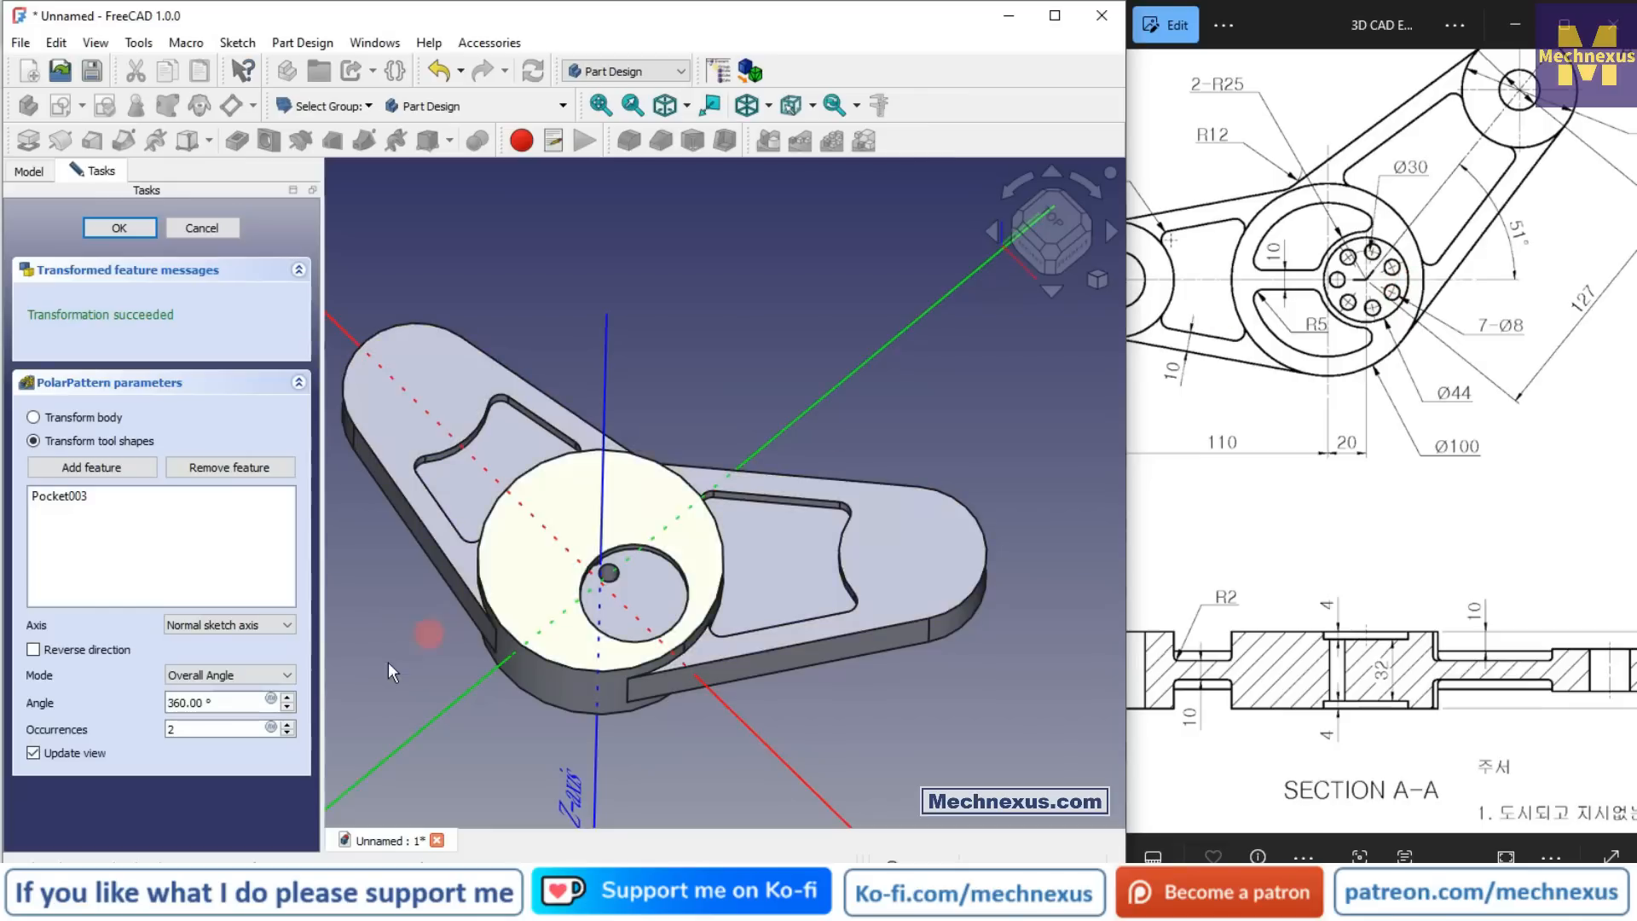
{"action": "left_click_drag", "start_coordinate": [197, 728], "coordinate": [3, 701]}
{"action": "type", "text": "7"}
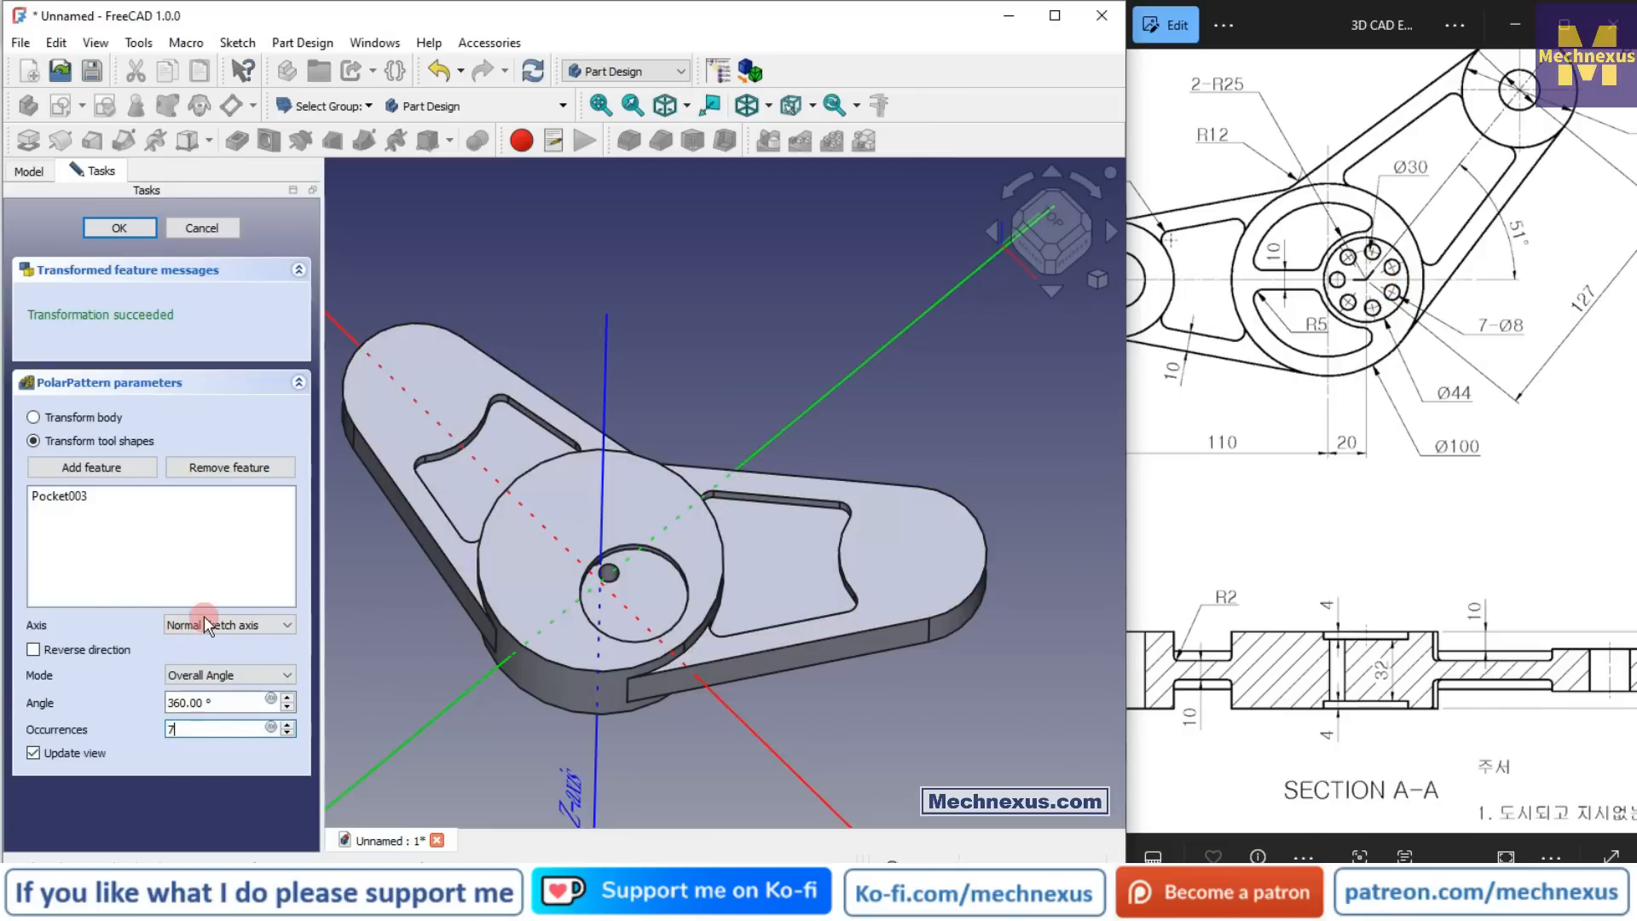
{"action": "left_click", "coordinate": [243, 621]}
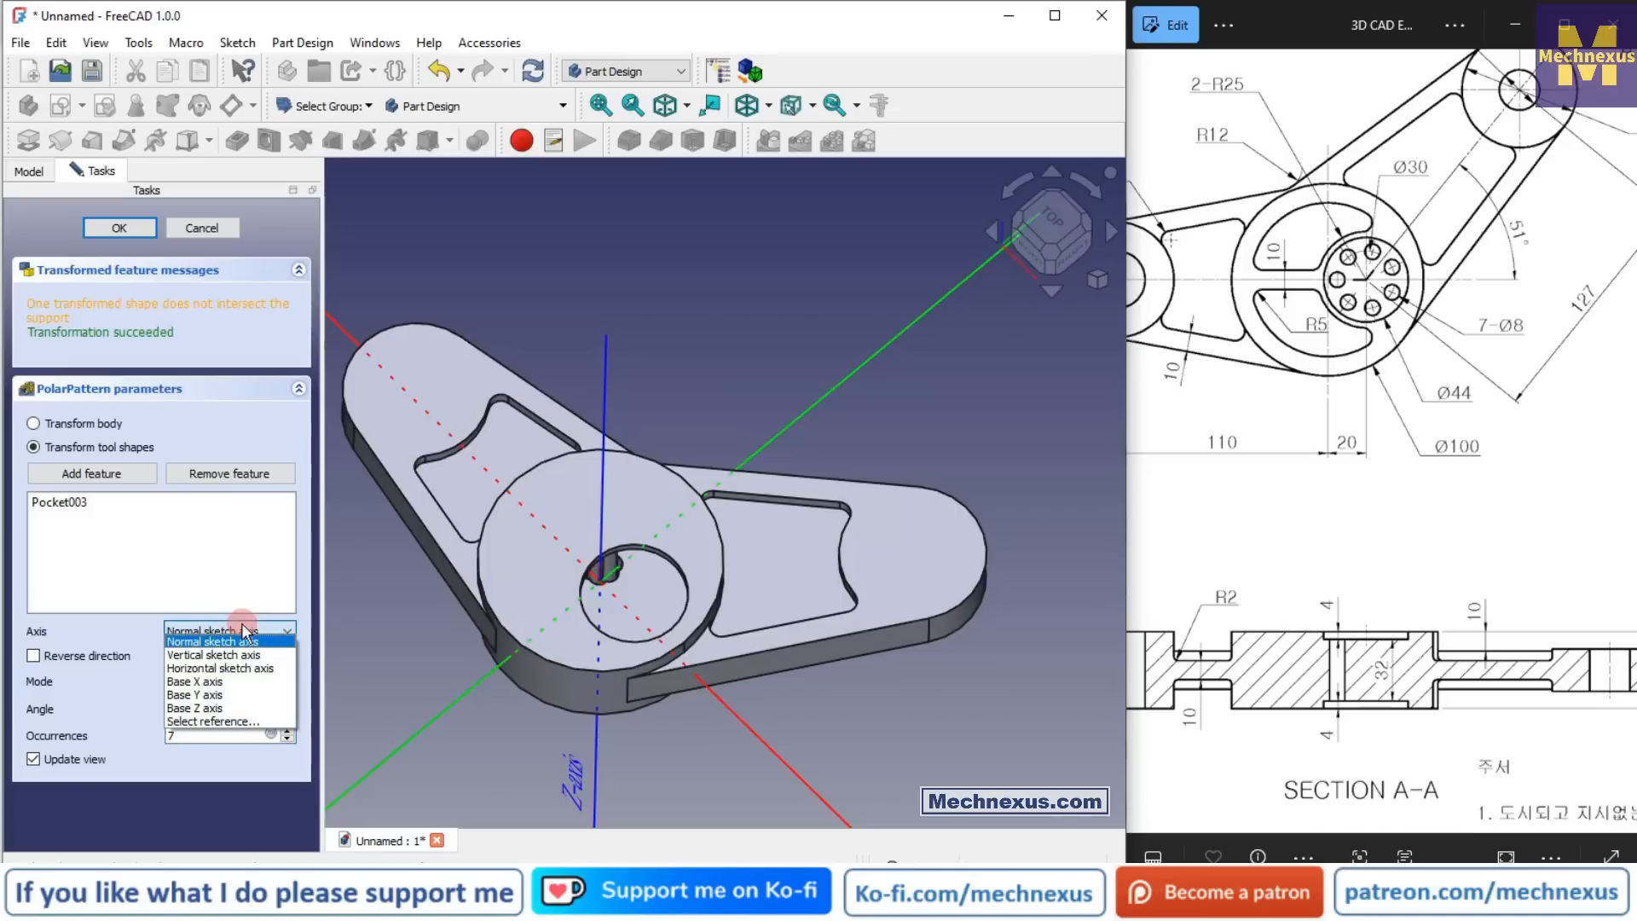
{"action": "left_click", "coordinate": [213, 720]}
{"action": "scroll", "coordinate": [638, 559], "scroll_direction": "up", "scroll_amount": 3}
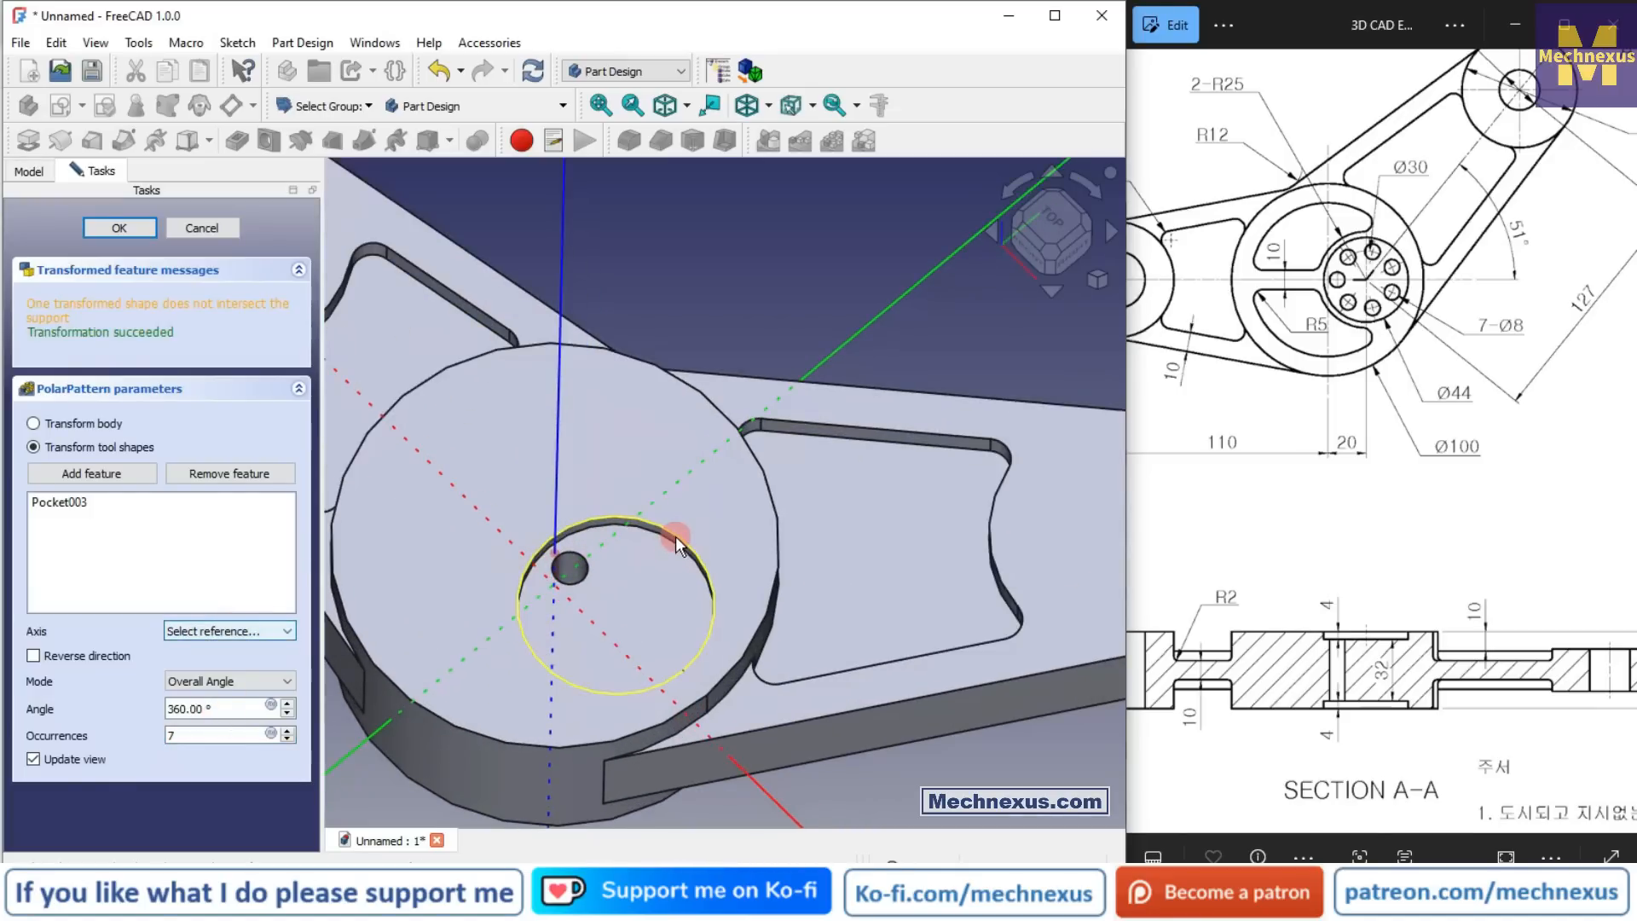
{"action": "left_click", "coordinate": [678, 544]}
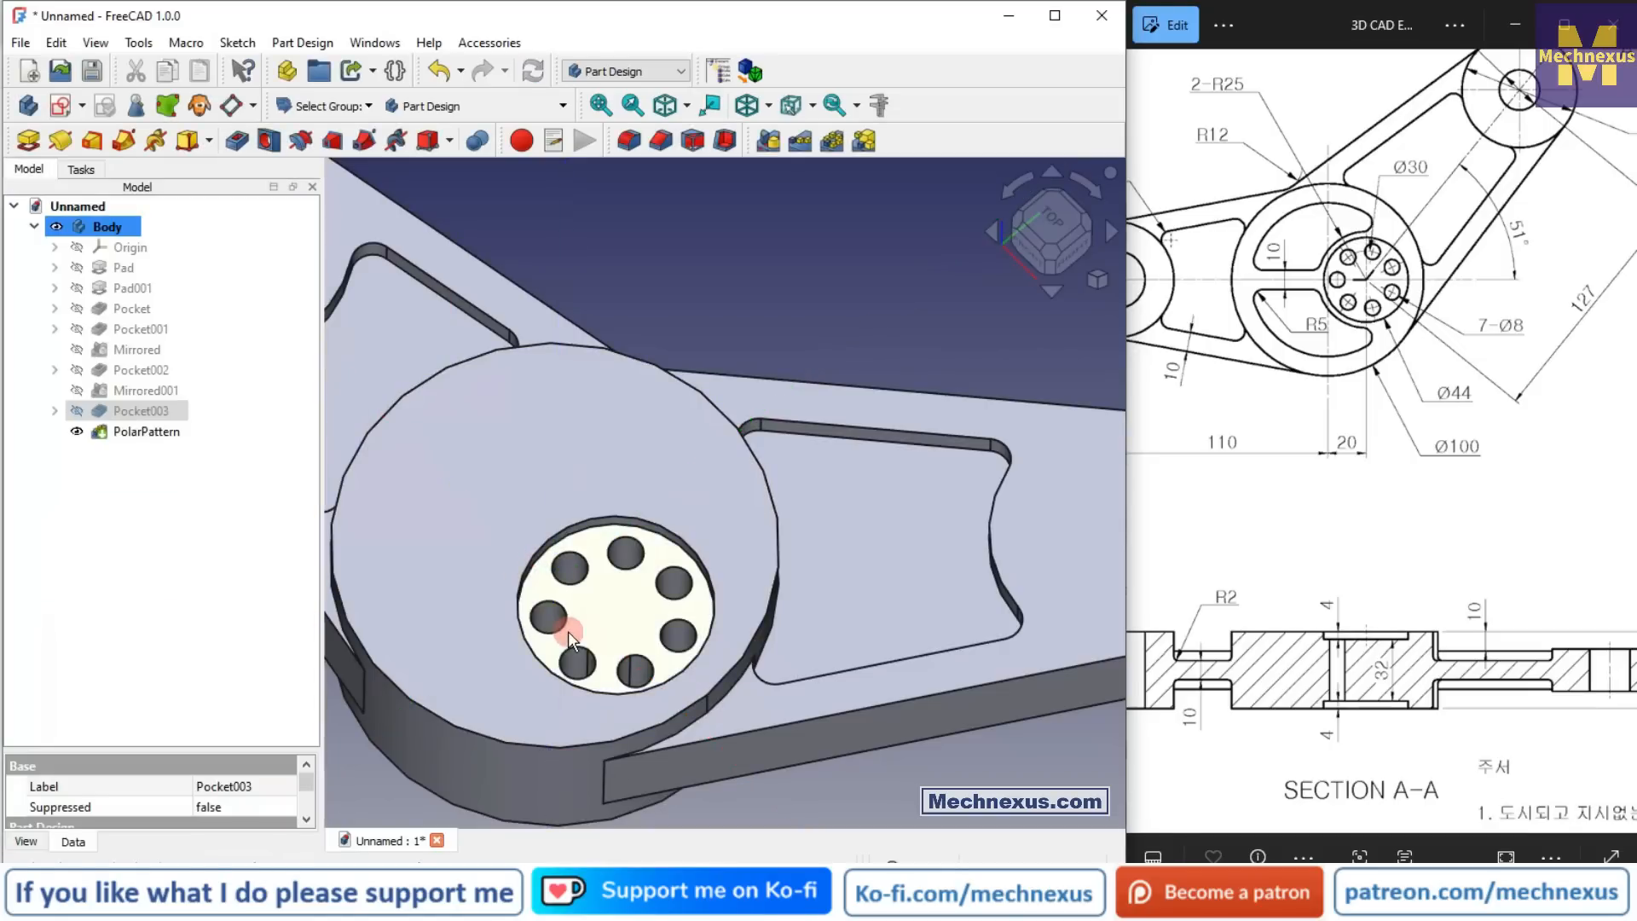
{"action": "scroll", "coordinate": [780, 545], "scroll_direction": "down", "scroll_amount": 5}
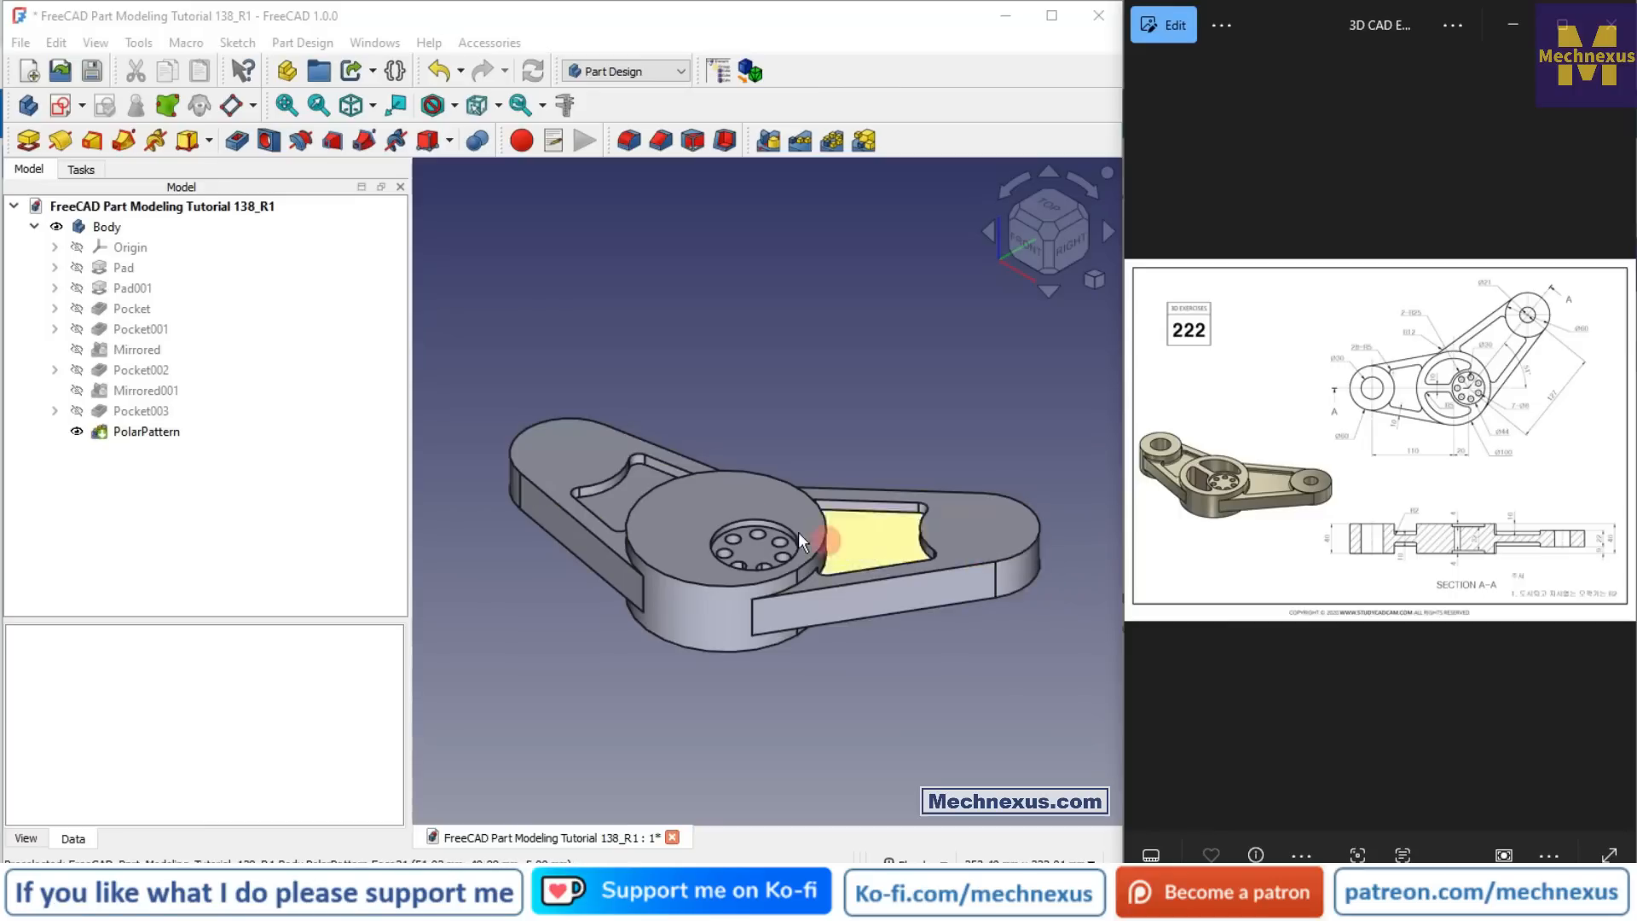
Step: Start a new sketch on the central disc's top face and bring the drawing's curved slot dimensions into view
{"action": "scroll", "coordinate": [758, 520], "scroll_direction": "up", "scroll_amount": 5}
{"action": "left_click", "coordinate": [1178, 514]}
{"action": "scroll", "coordinate": [1179, 514], "scroll_direction": "up", "scroll_amount": 5}
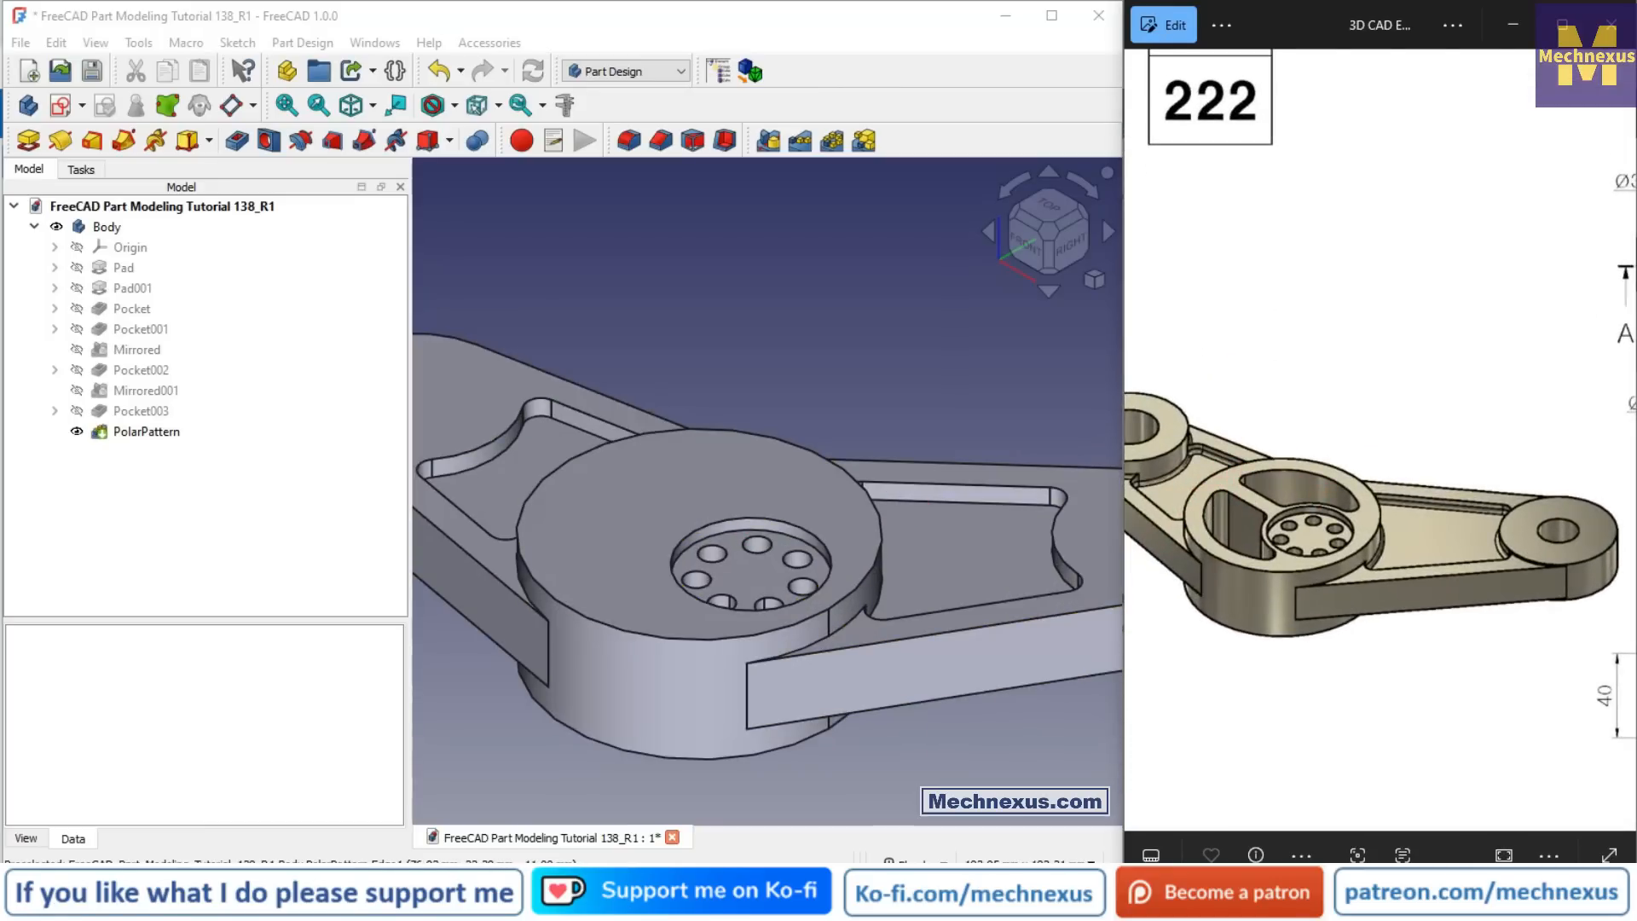
{"action": "left_click", "coordinate": [671, 508]}
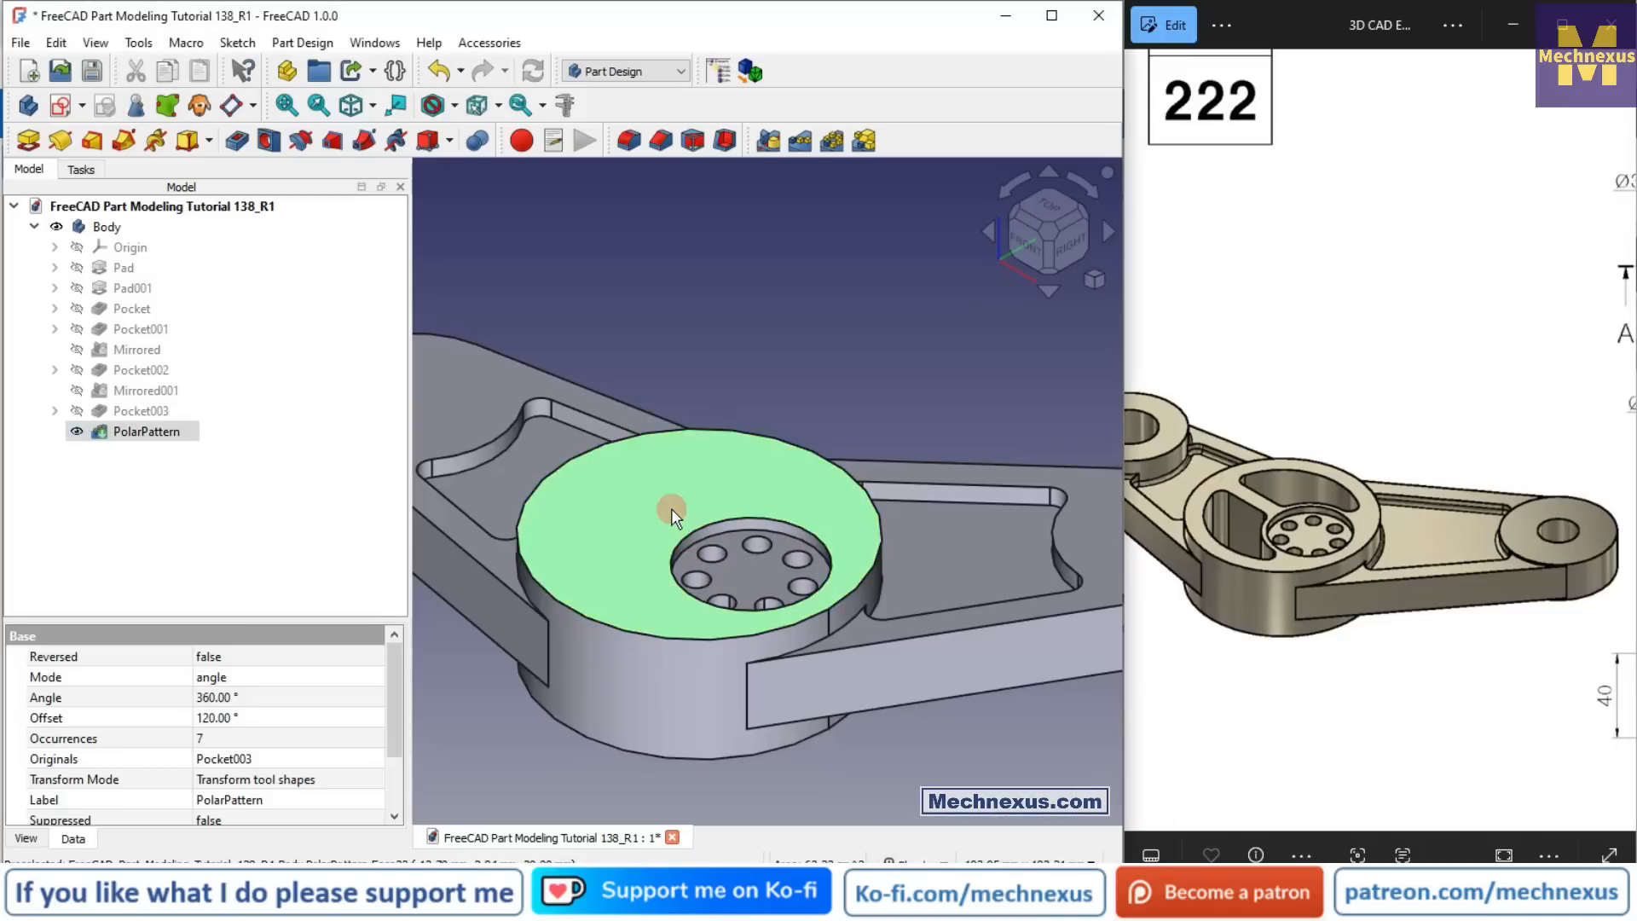
{"action": "left_click", "coordinate": [62, 106]}
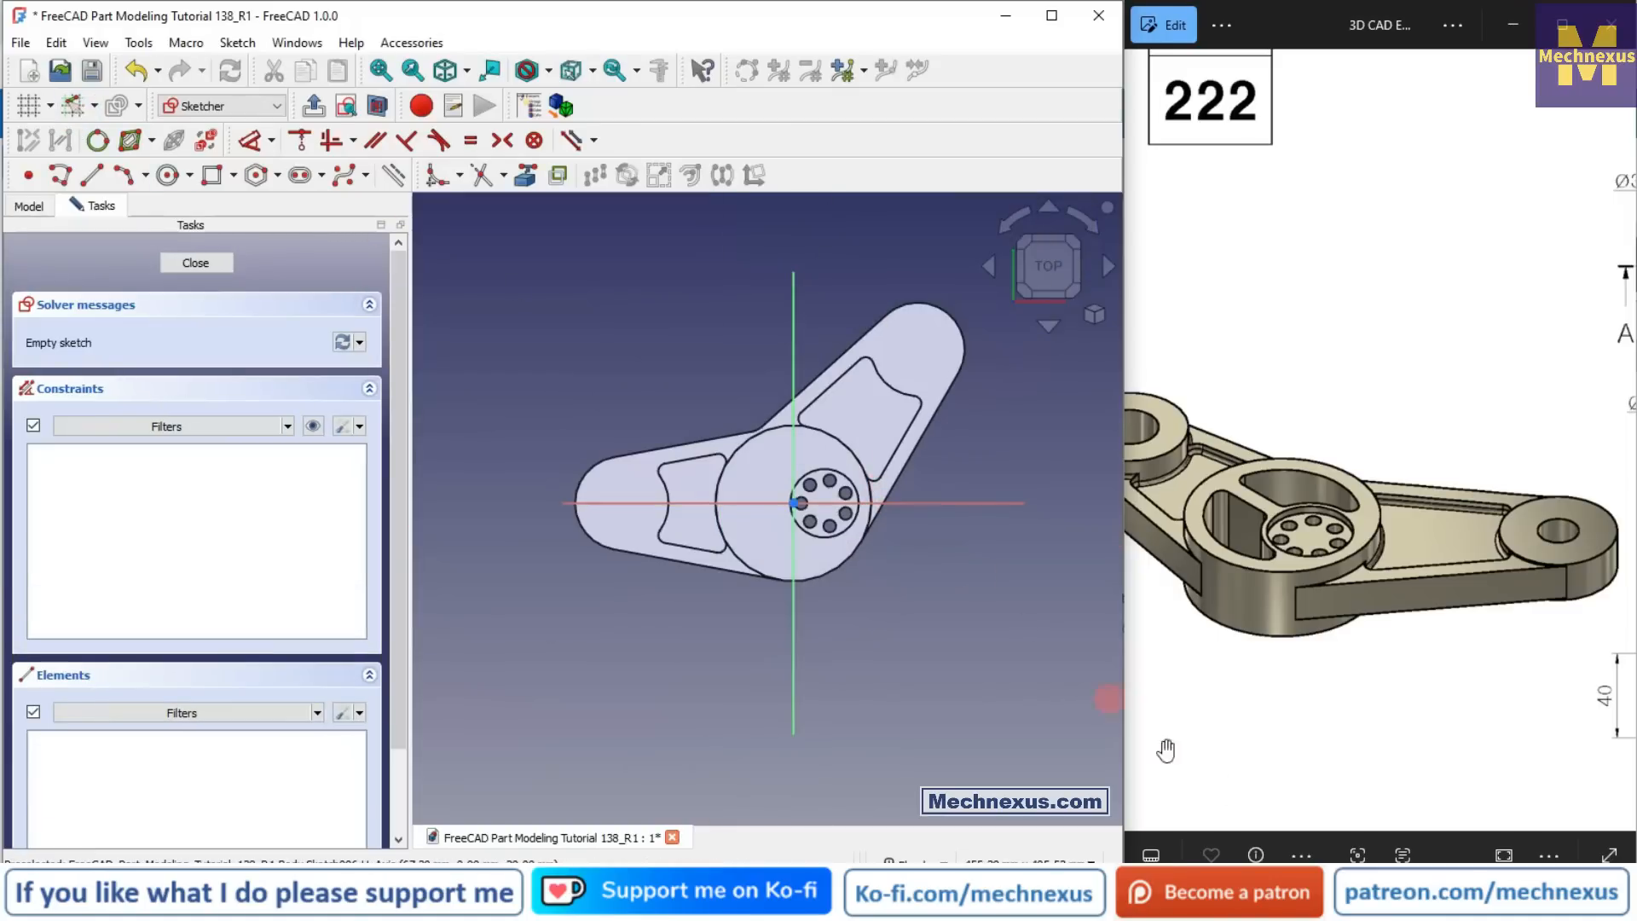
{"action": "scroll", "coordinate": [834, 445], "scroll_direction": "up", "scroll_amount": 2}
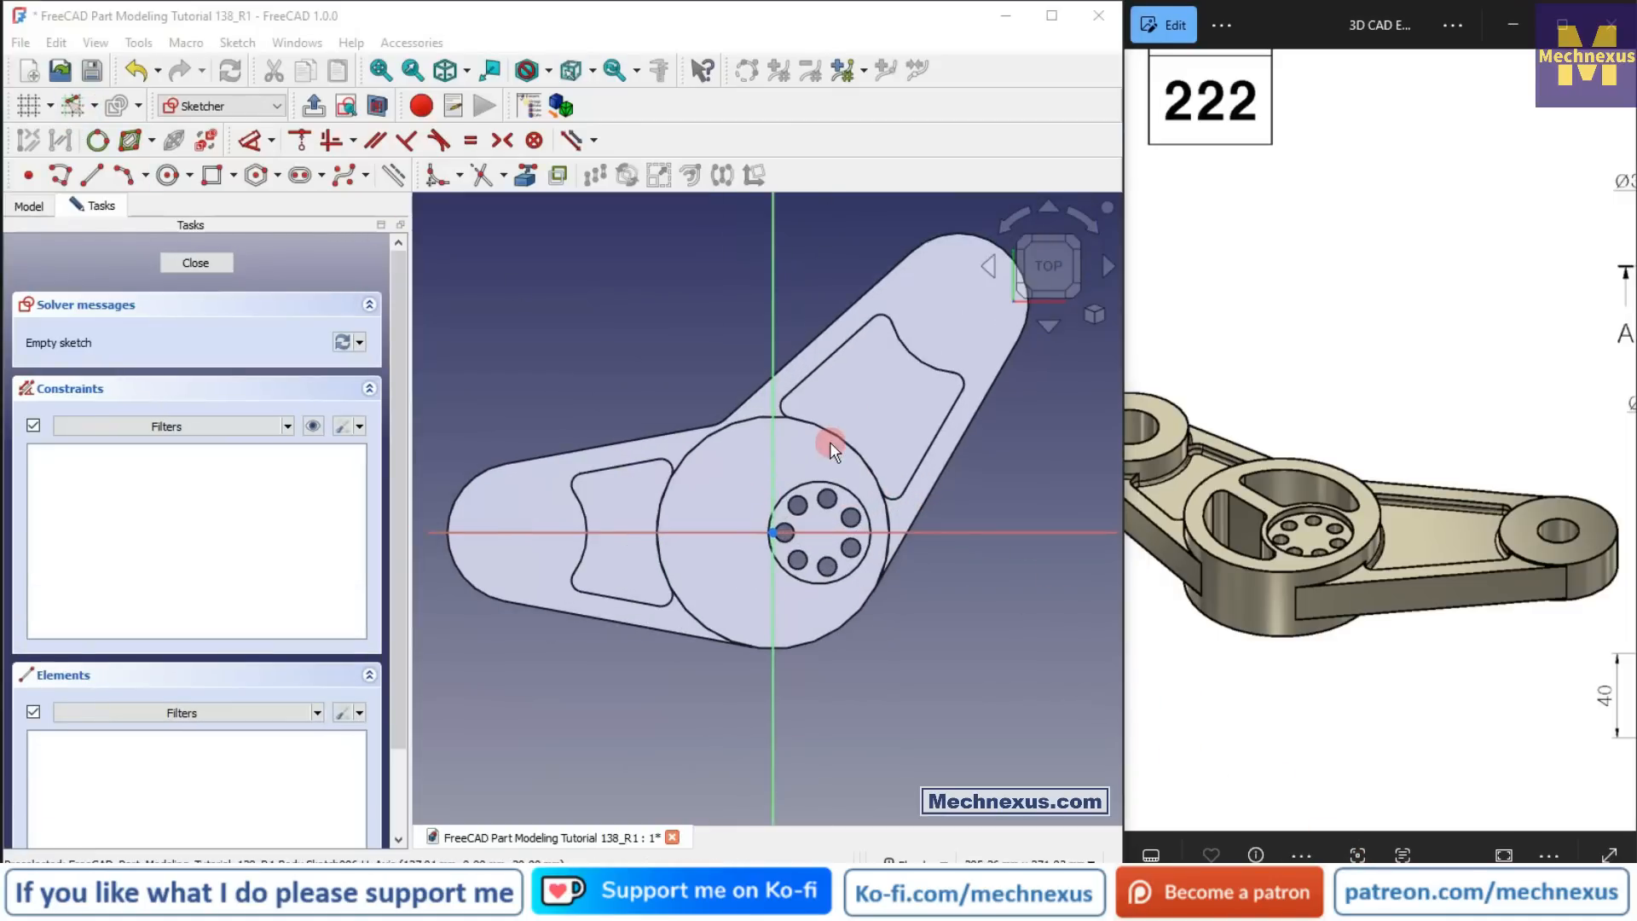
{"action": "left_click_drag", "start_coordinate": [1471, 513], "coordinate": [1229, 542]}
{"action": "mouse_move", "coordinate": [1432, 458]}
{"action": "left_mouse_down"}
{"action": "mouse_move", "coordinate": [1185, 531]}
{"action": "mouse_move", "coordinate": [1301, 495]}
{"action": "left_mouse_up"}
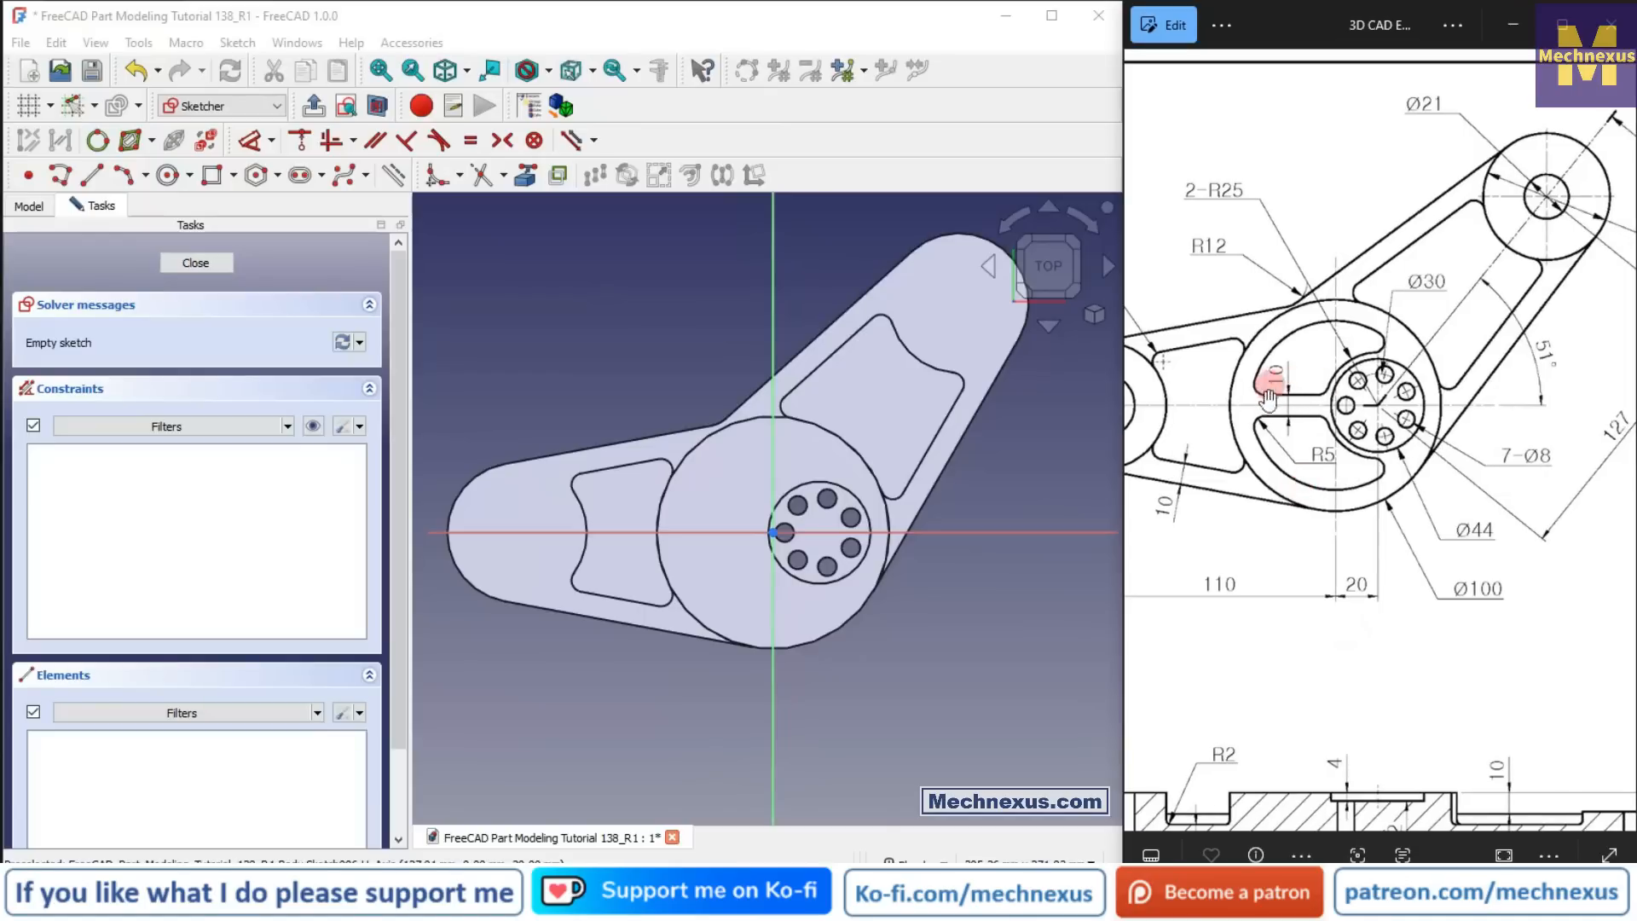
{"action": "scroll", "coordinate": [693, 534], "scroll_direction": "up", "scroll_amount": 3}
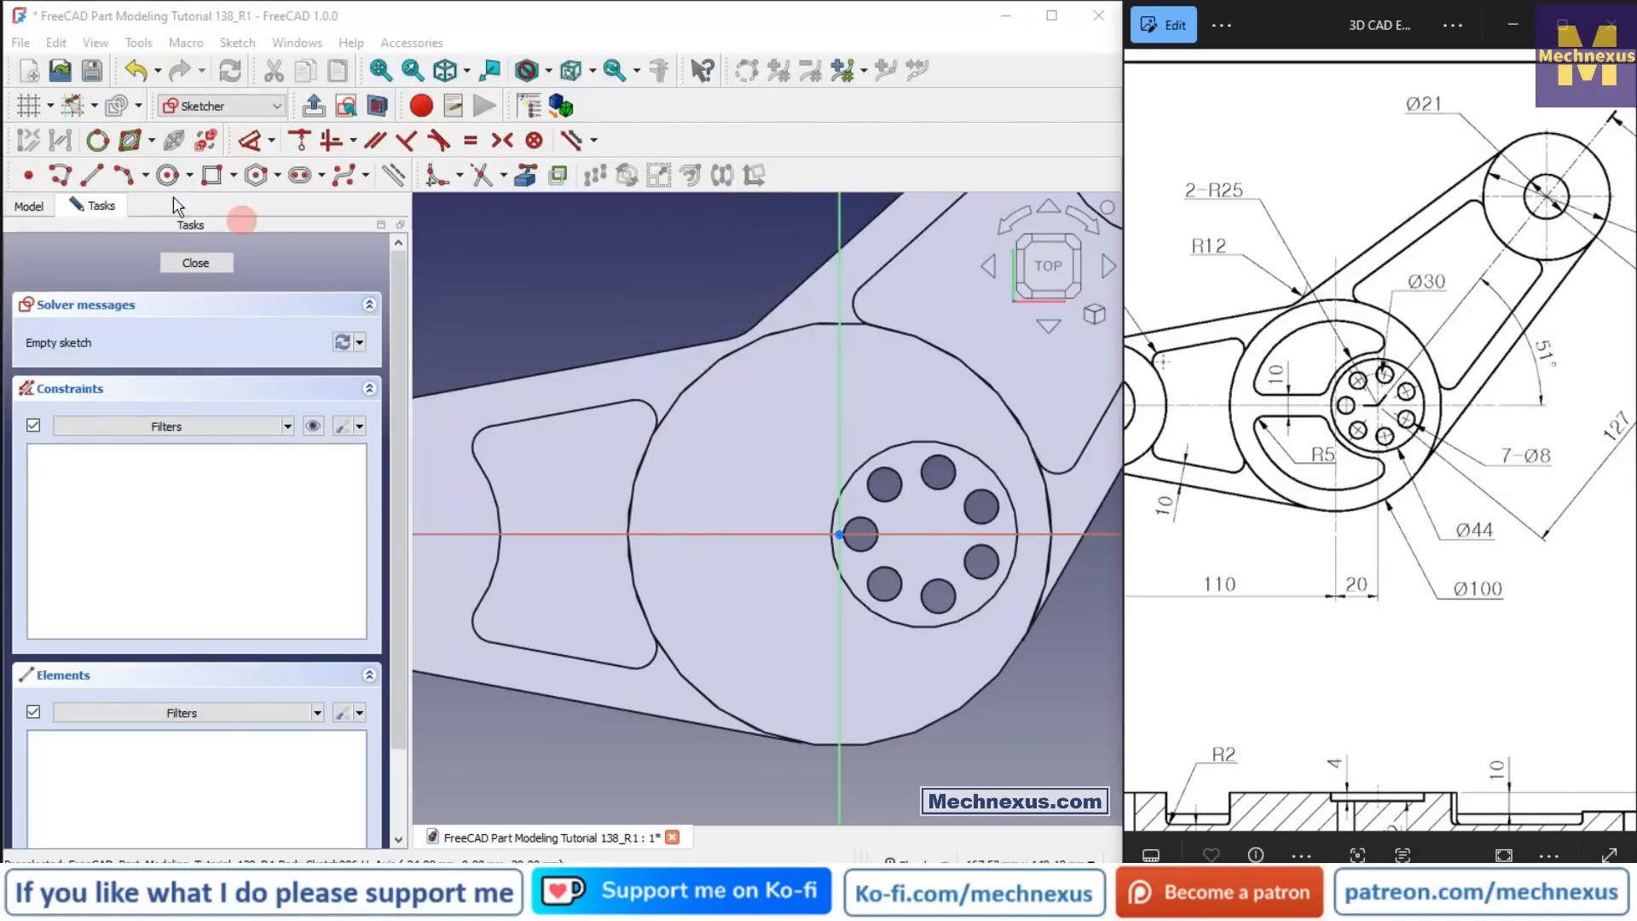
Step: Switch the display to wireframe and sketch a horizontal line about 7.8 mm above the horizontal axis, between the disc's left edge and the recess
{"action": "left_click", "coordinate": [569, 71]}
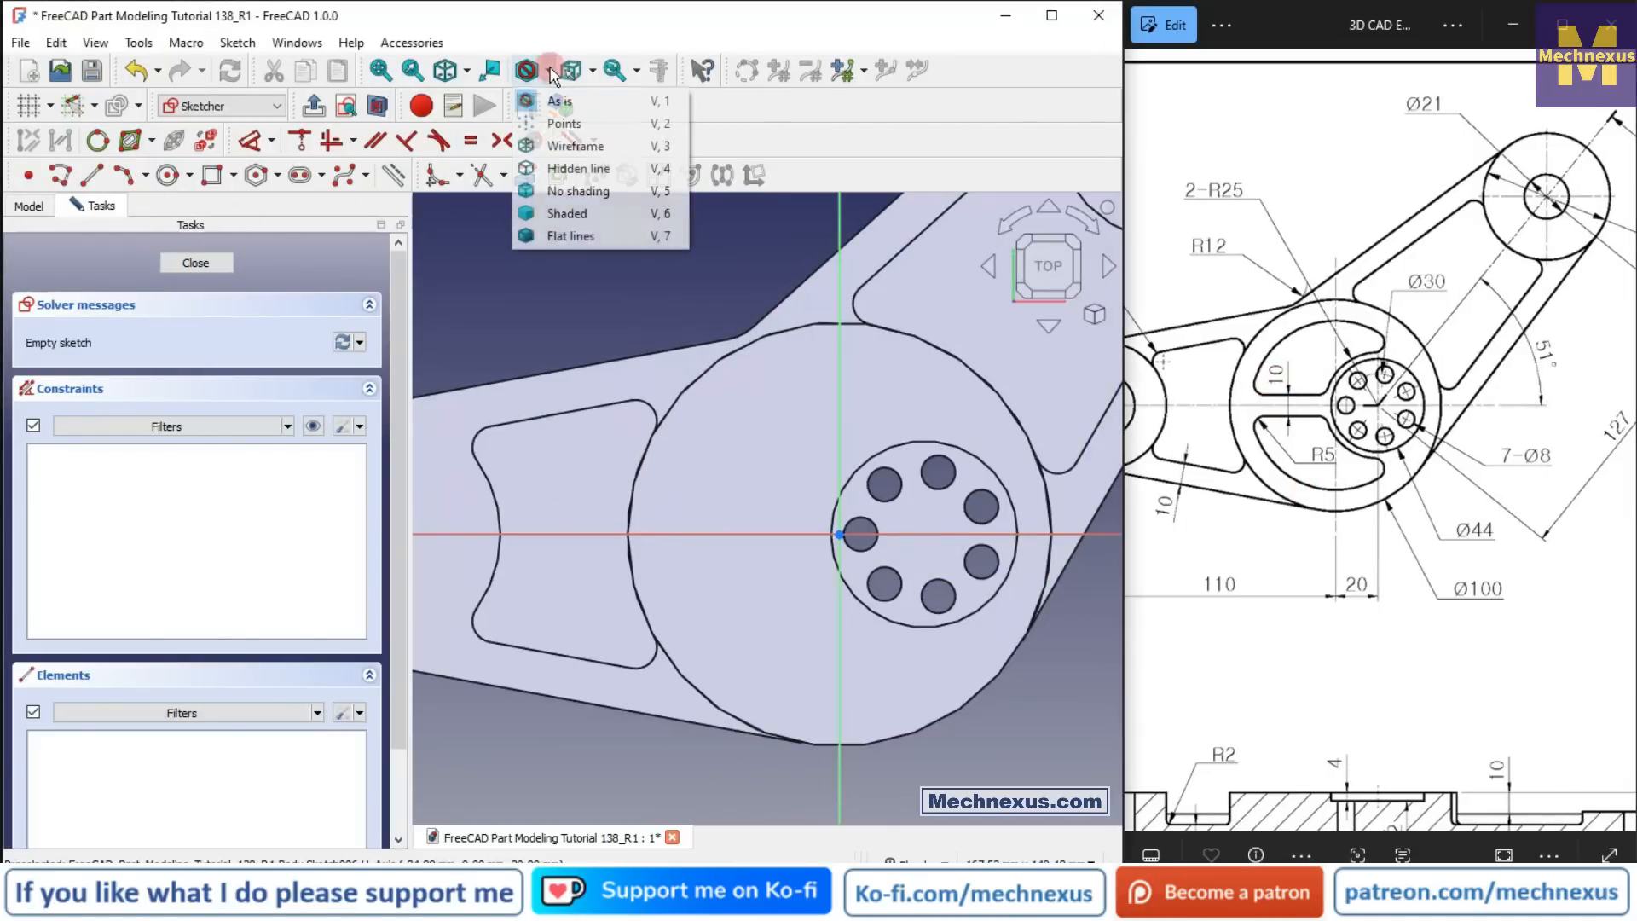
{"action": "left_click", "coordinate": [571, 147]}
{"action": "scroll", "coordinate": [750, 401], "scroll_direction": "down", "scroll_amount": 1}
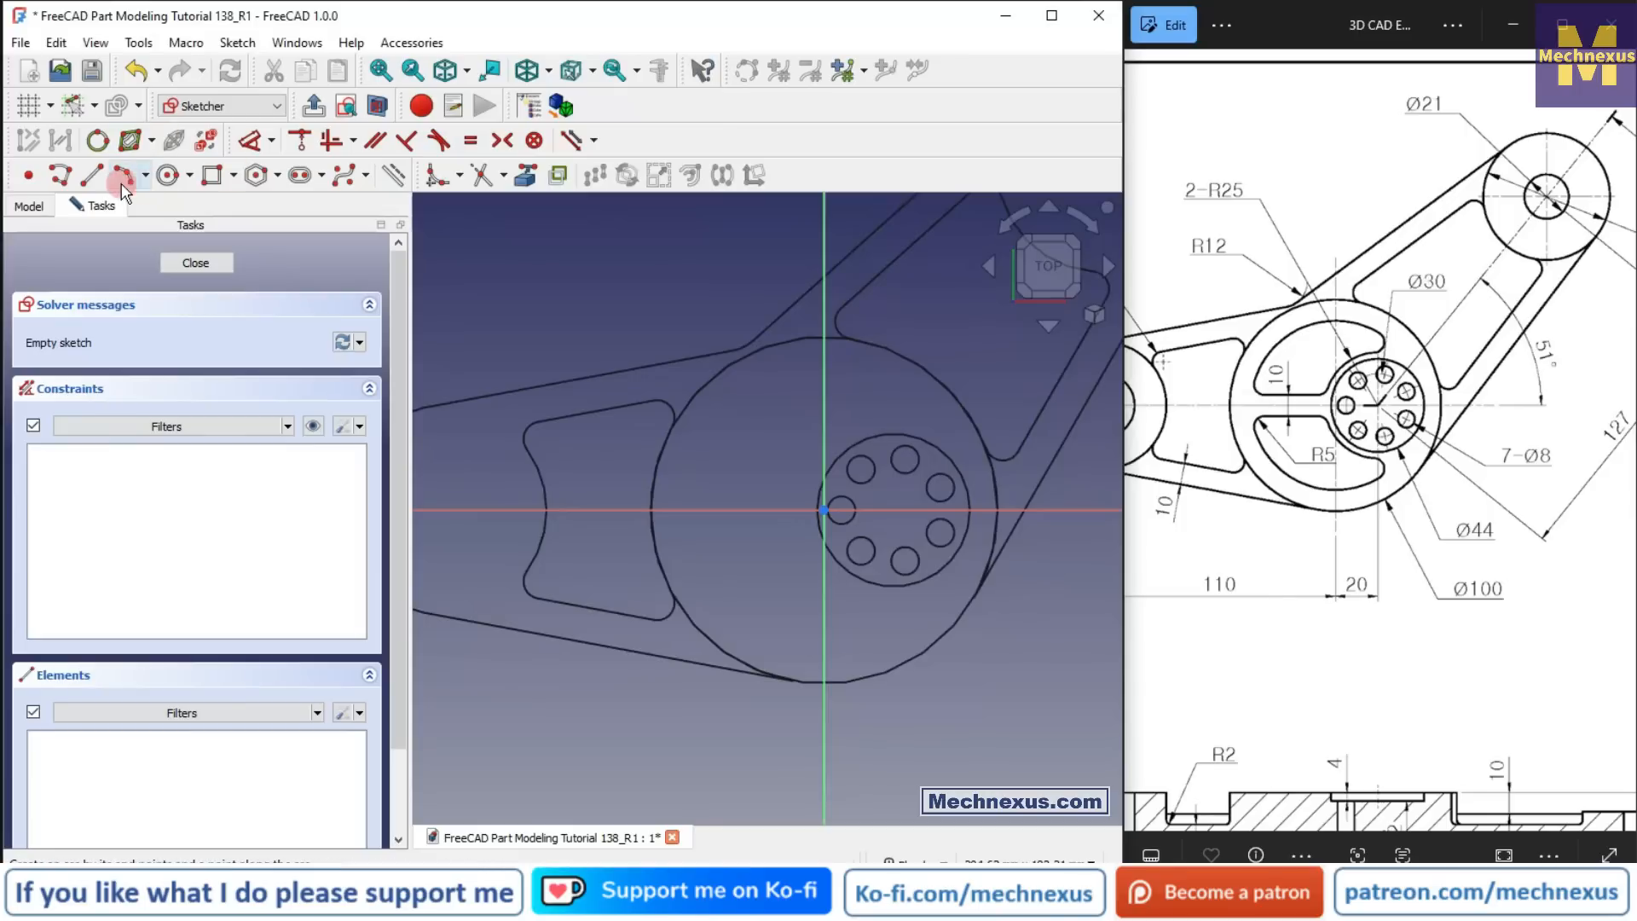
{"action": "left_click", "coordinate": [92, 174]}
{"action": "left_click", "coordinate": [684, 480]}
{"action": "left_click", "coordinate": [777, 482]}
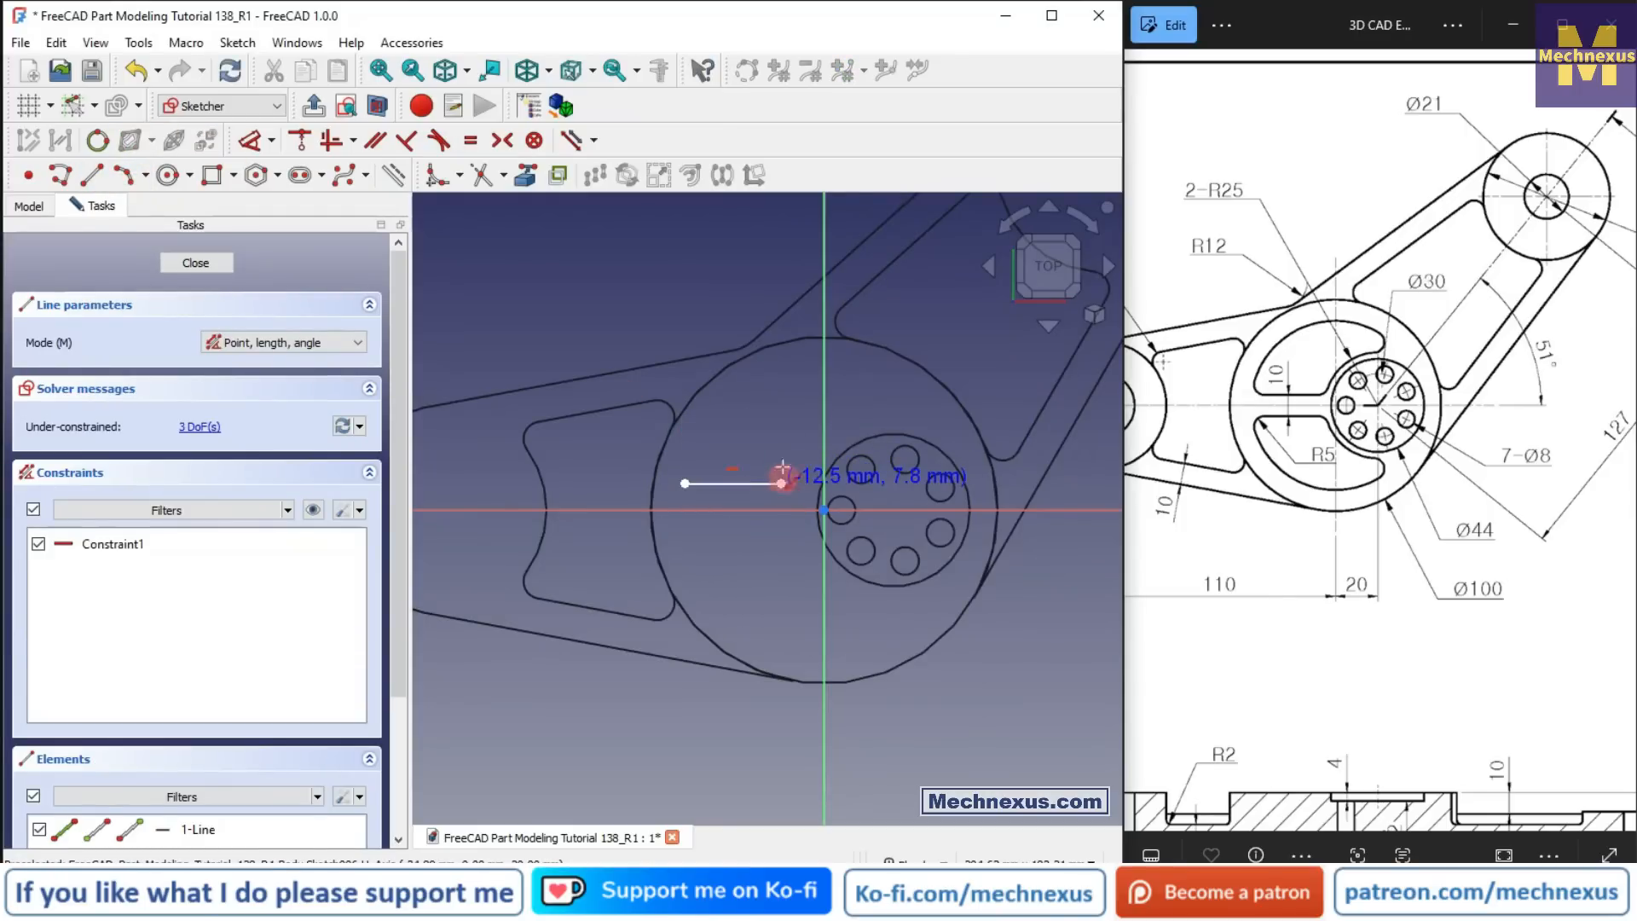
{"action": "right_click", "coordinate": [679, 321]}
{"action": "scroll", "coordinate": [679, 520], "scroll_direction": "up", "scroll_amount": 1}
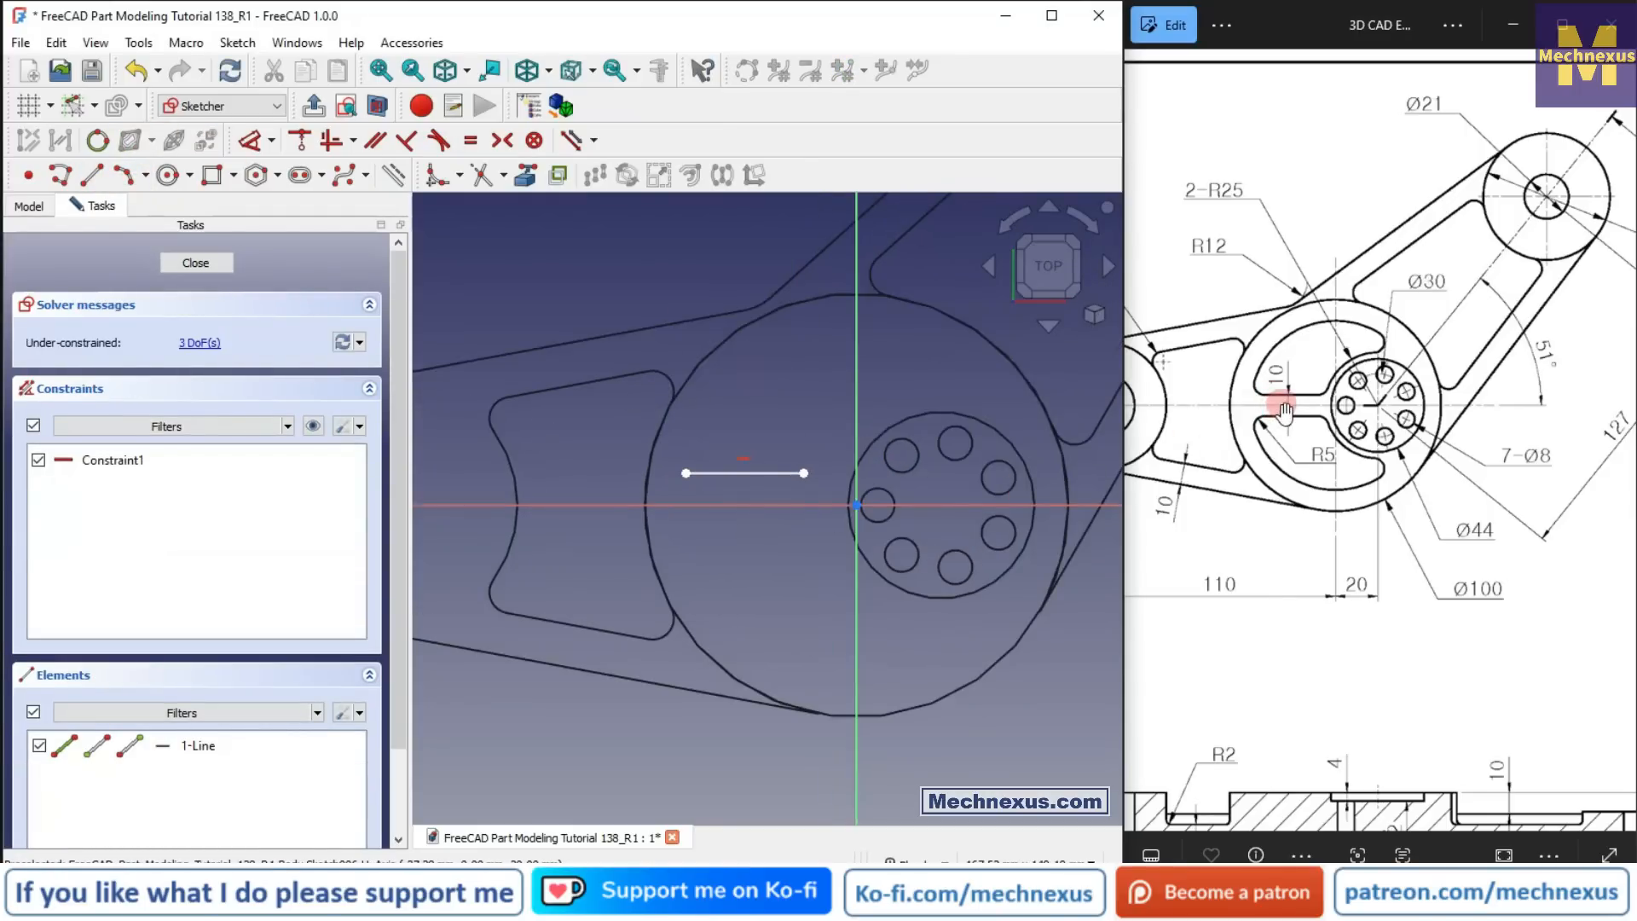
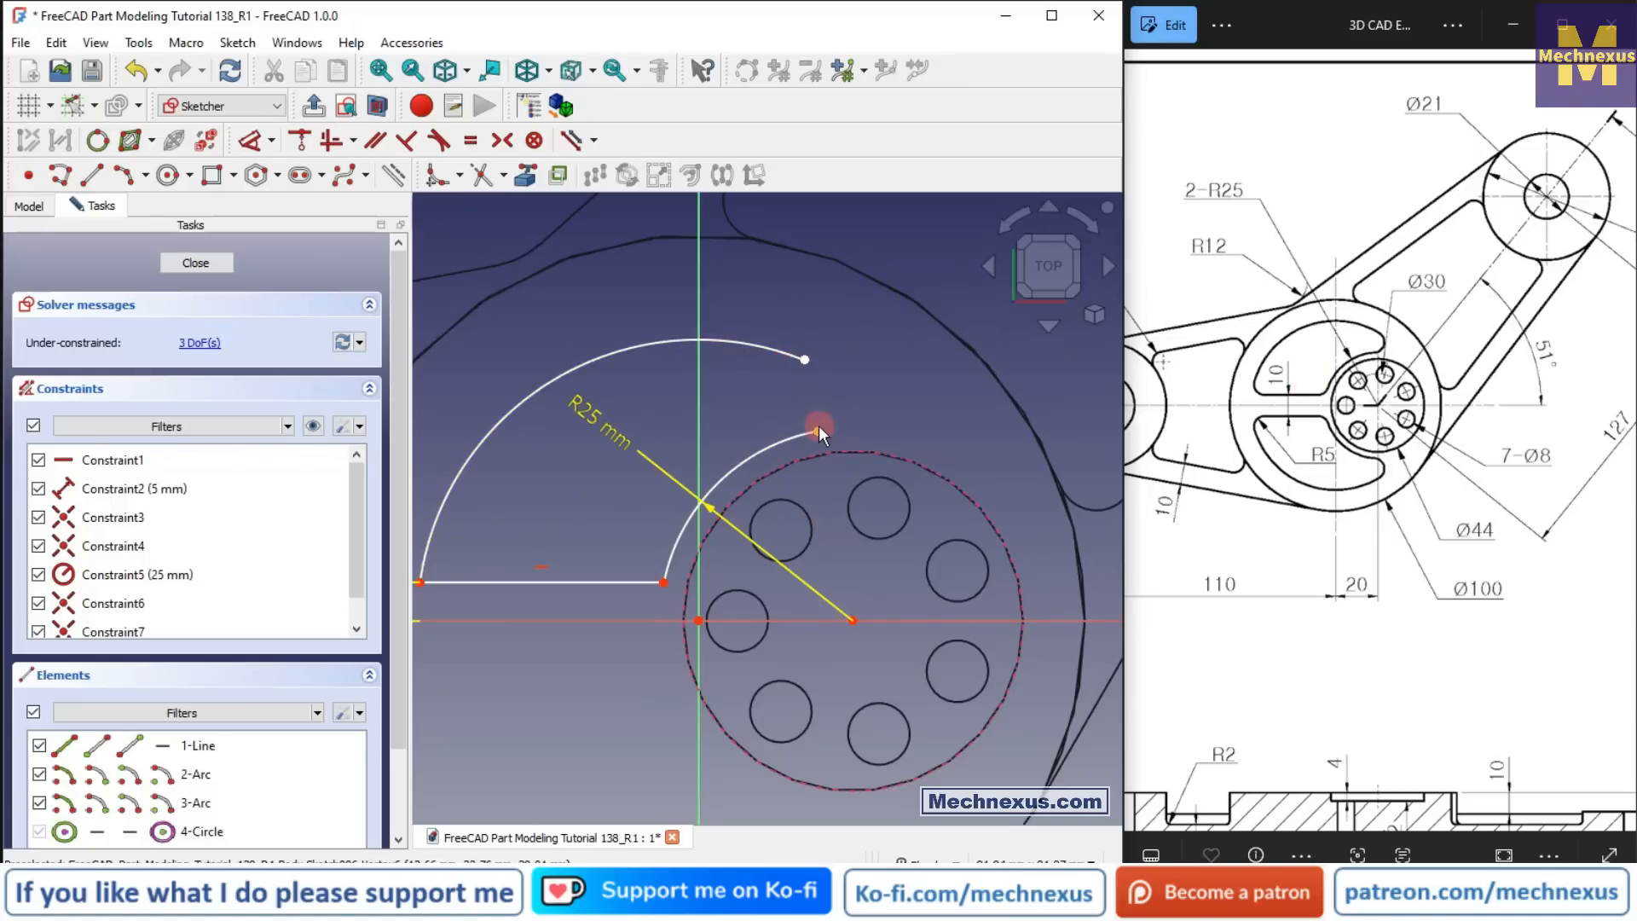
Step: Fillet the corner between the horizontal line and the large outer arc, with the corner preserved
{"action": "scroll", "coordinate": [818, 429], "scroll_direction": "down", "scroll_amount": 1}
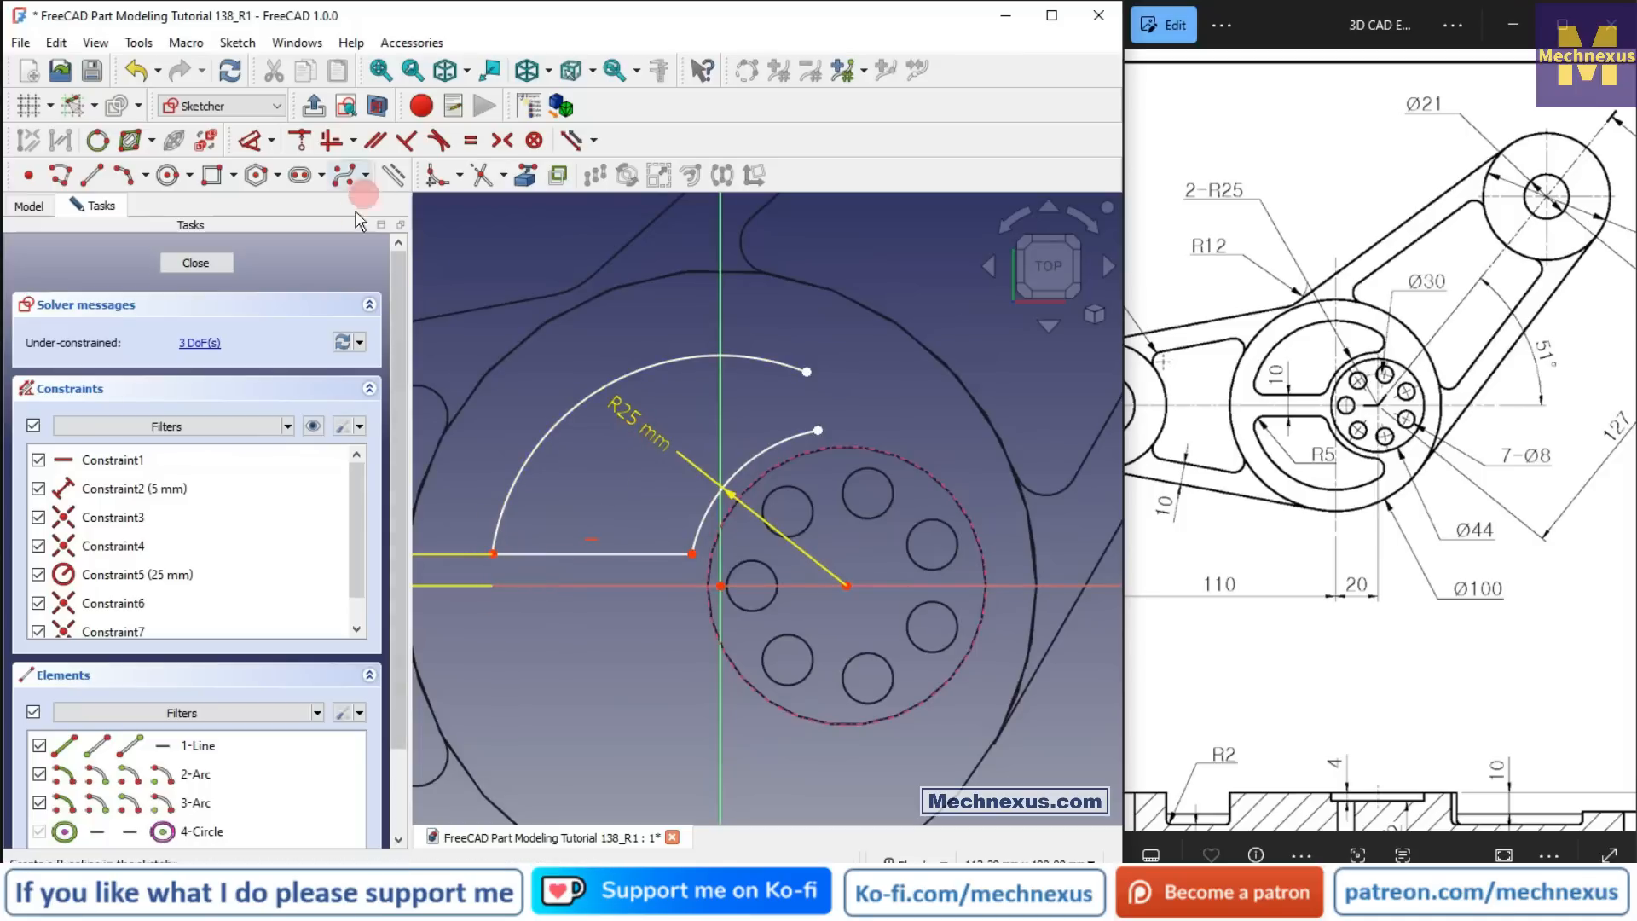
{"action": "left_click", "coordinate": [437, 174]}
{"action": "left_click", "coordinate": [536, 555]}
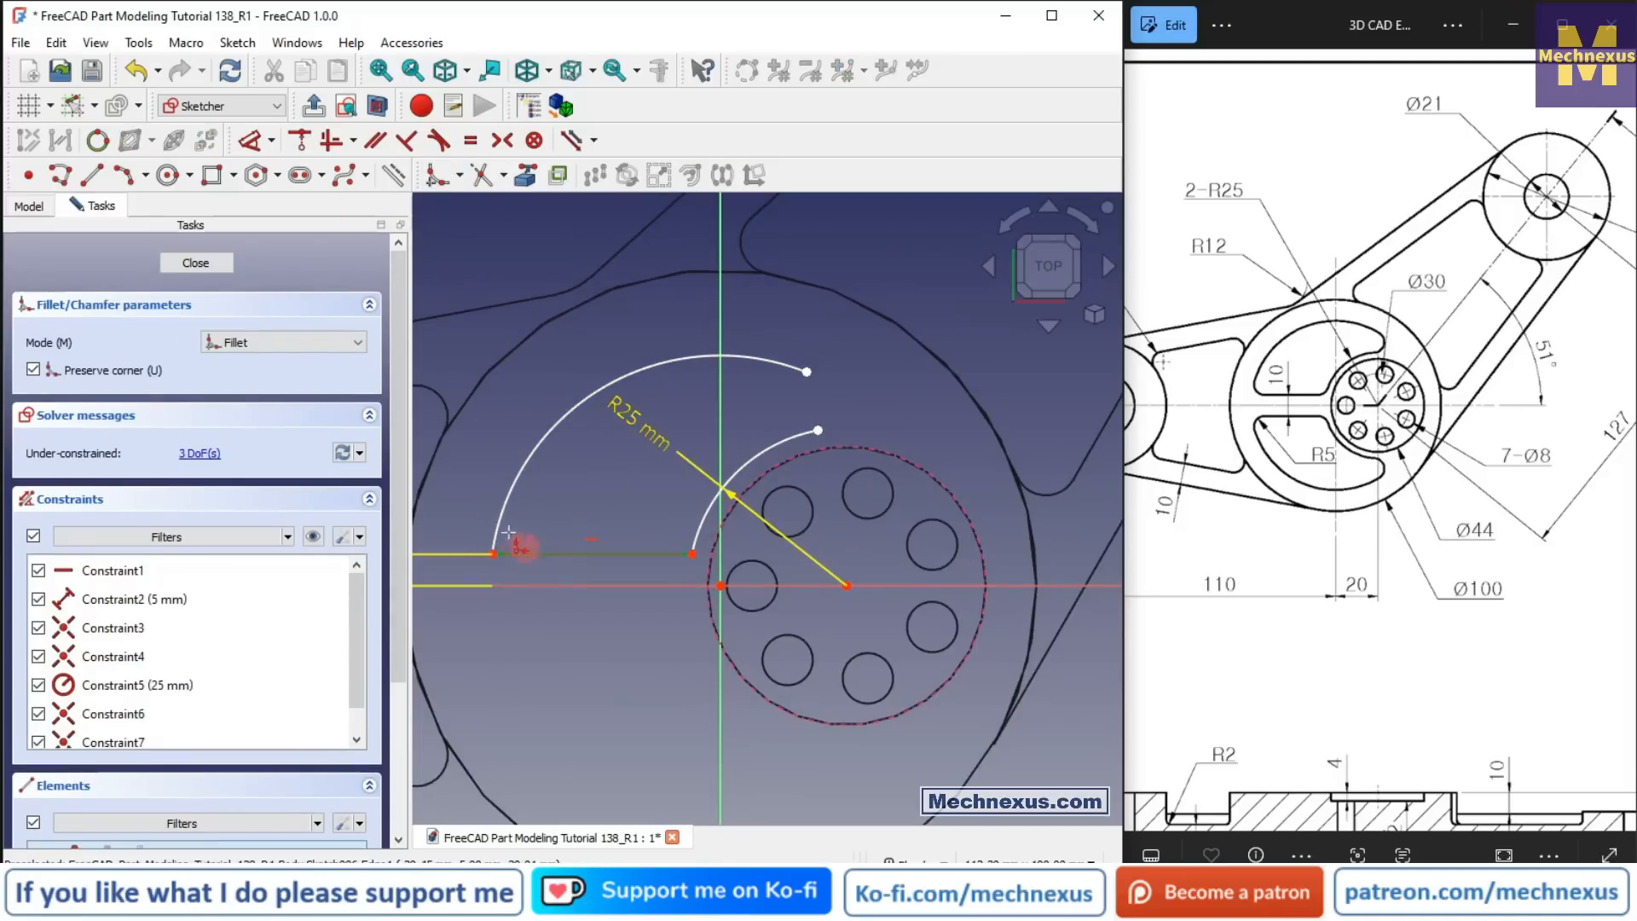
{"action": "left_click", "coordinate": [517, 518]}
{"action": "scroll", "coordinate": [792, 395], "scroll_direction": "up", "scroll_amount": 2}
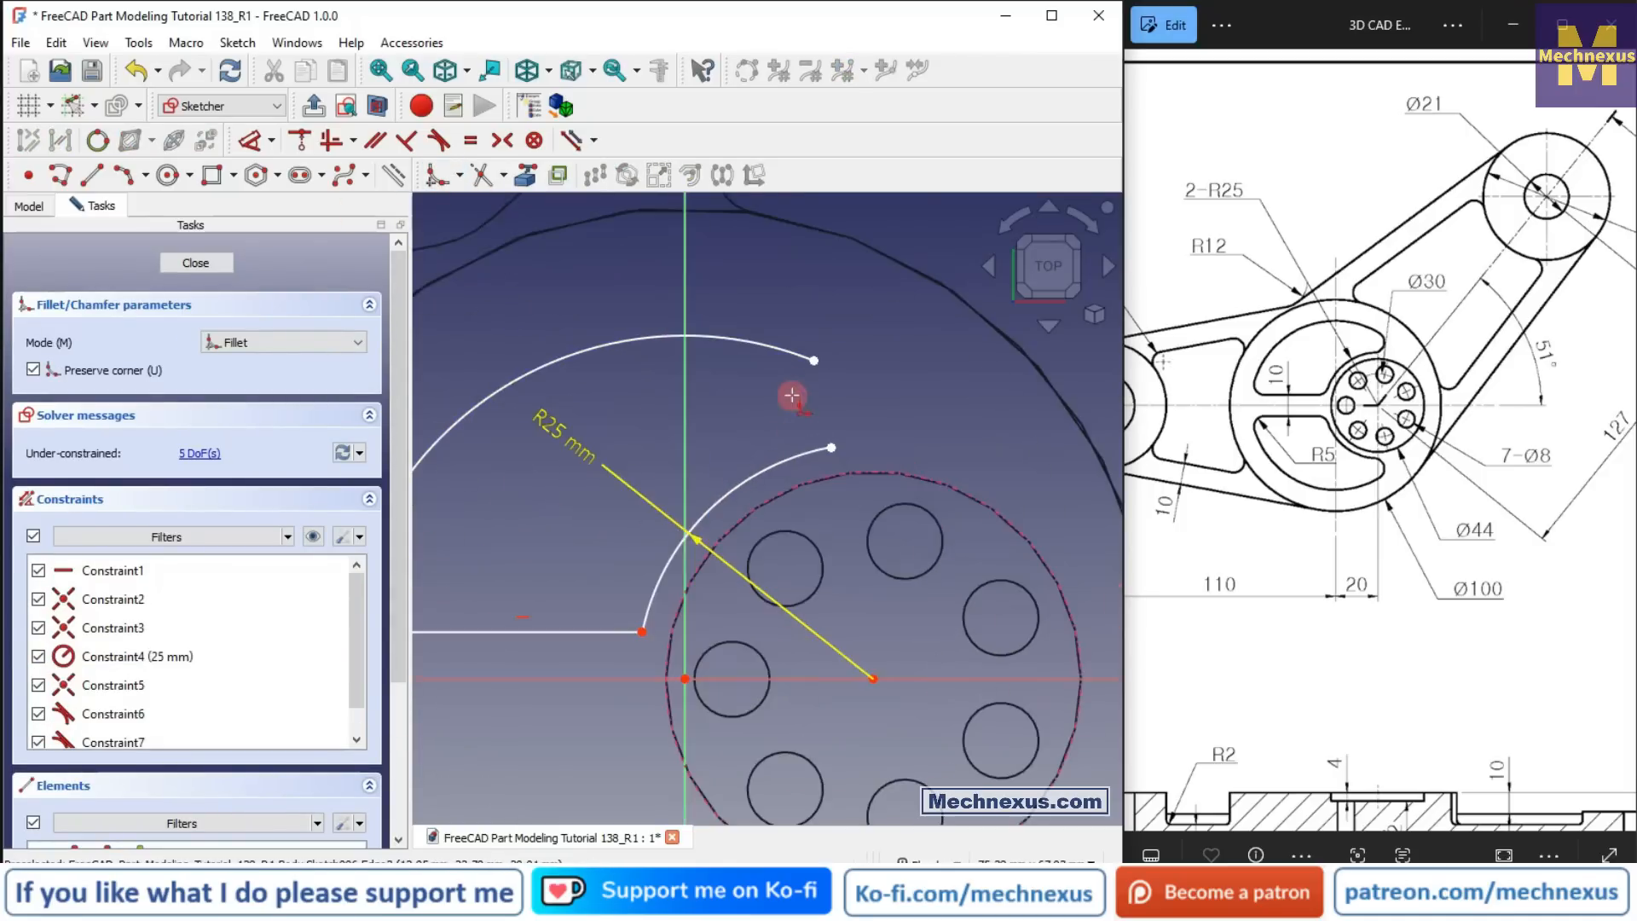
{"action": "right_click", "coordinate": [871, 406]}
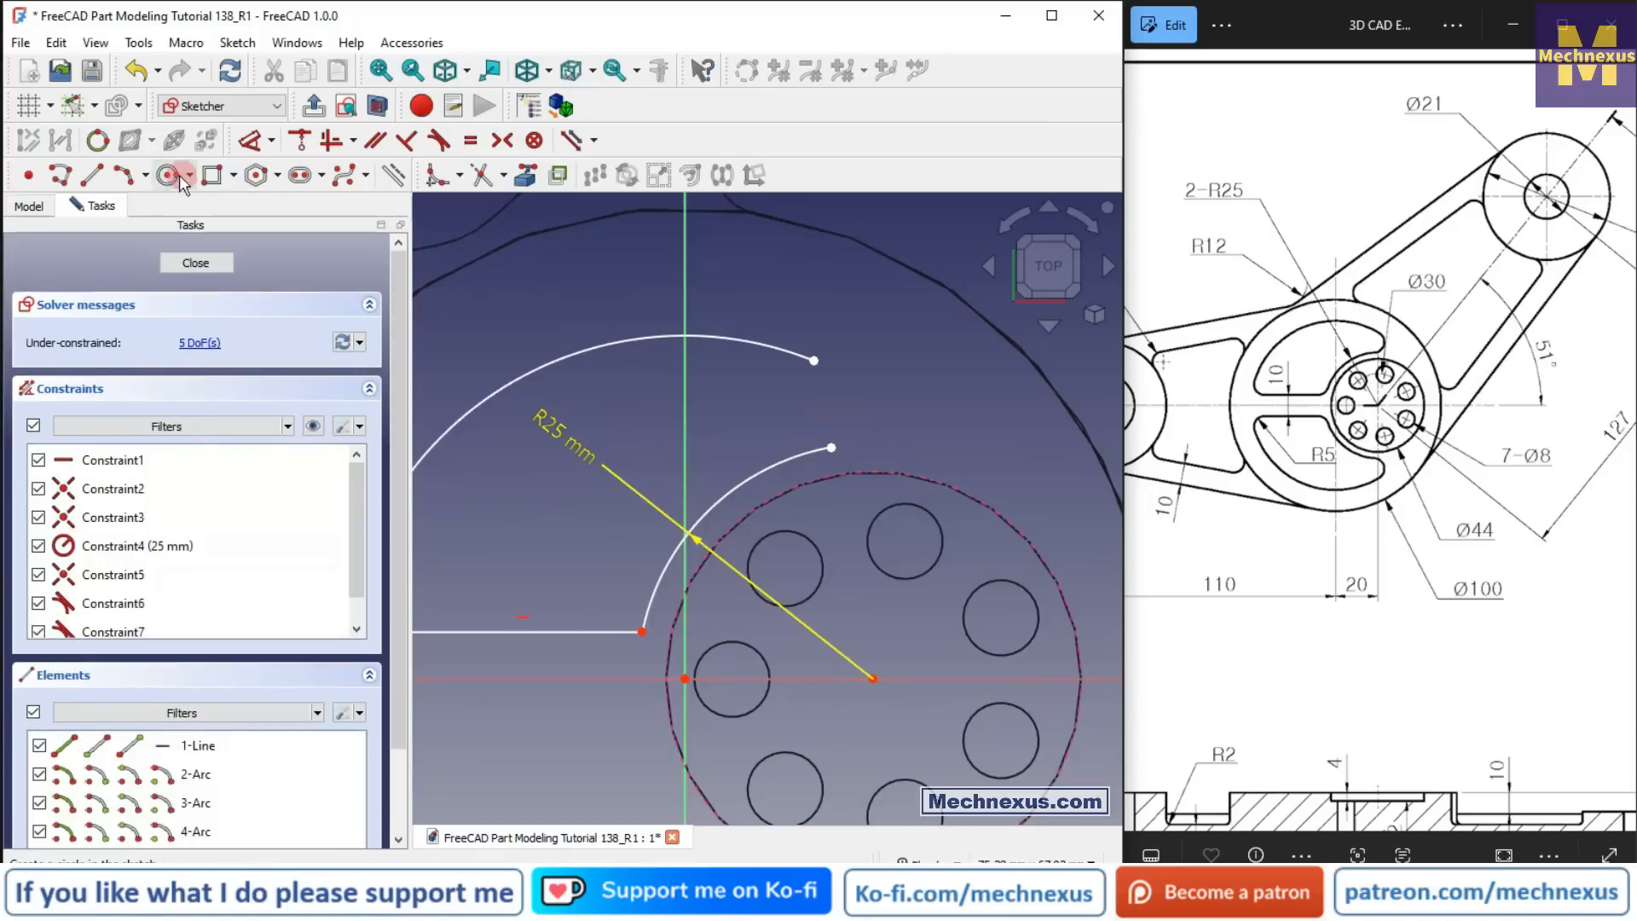
Step: Draw a three-point arc bulging right to join the free ends of the R25 arc and the large outer arc
{"action": "left_click", "coordinate": [125, 176]}
{"action": "left_click", "coordinate": [831, 447]}
{"action": "left_click", "coordinate": [814, 359]}
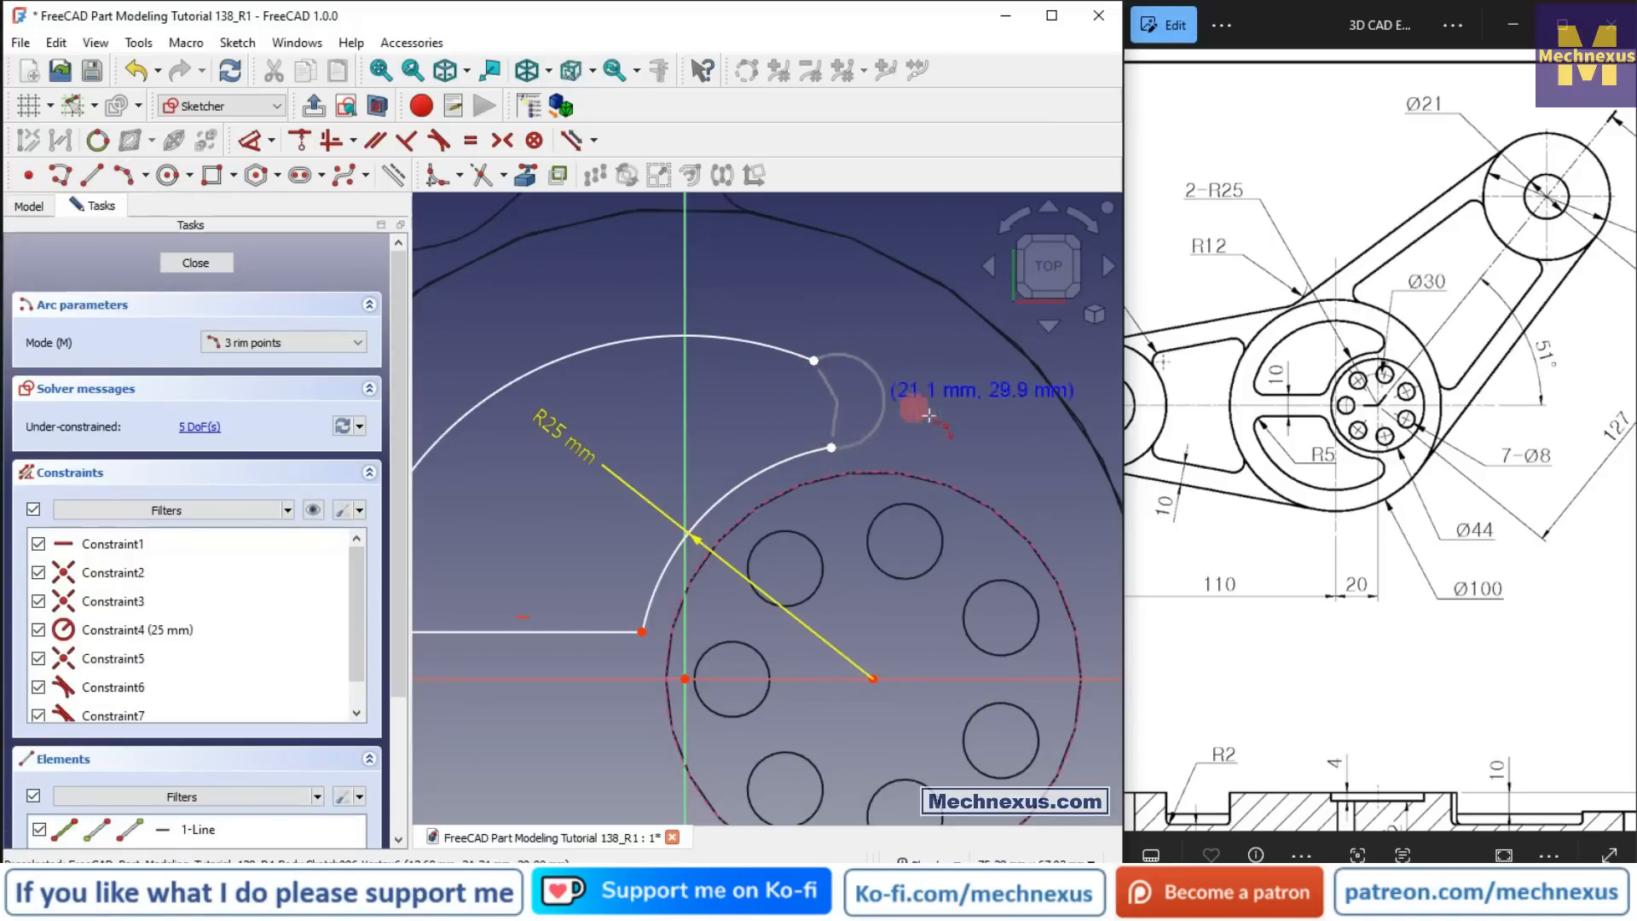
{"action": "left_click", "coordinate": [881, 398]}
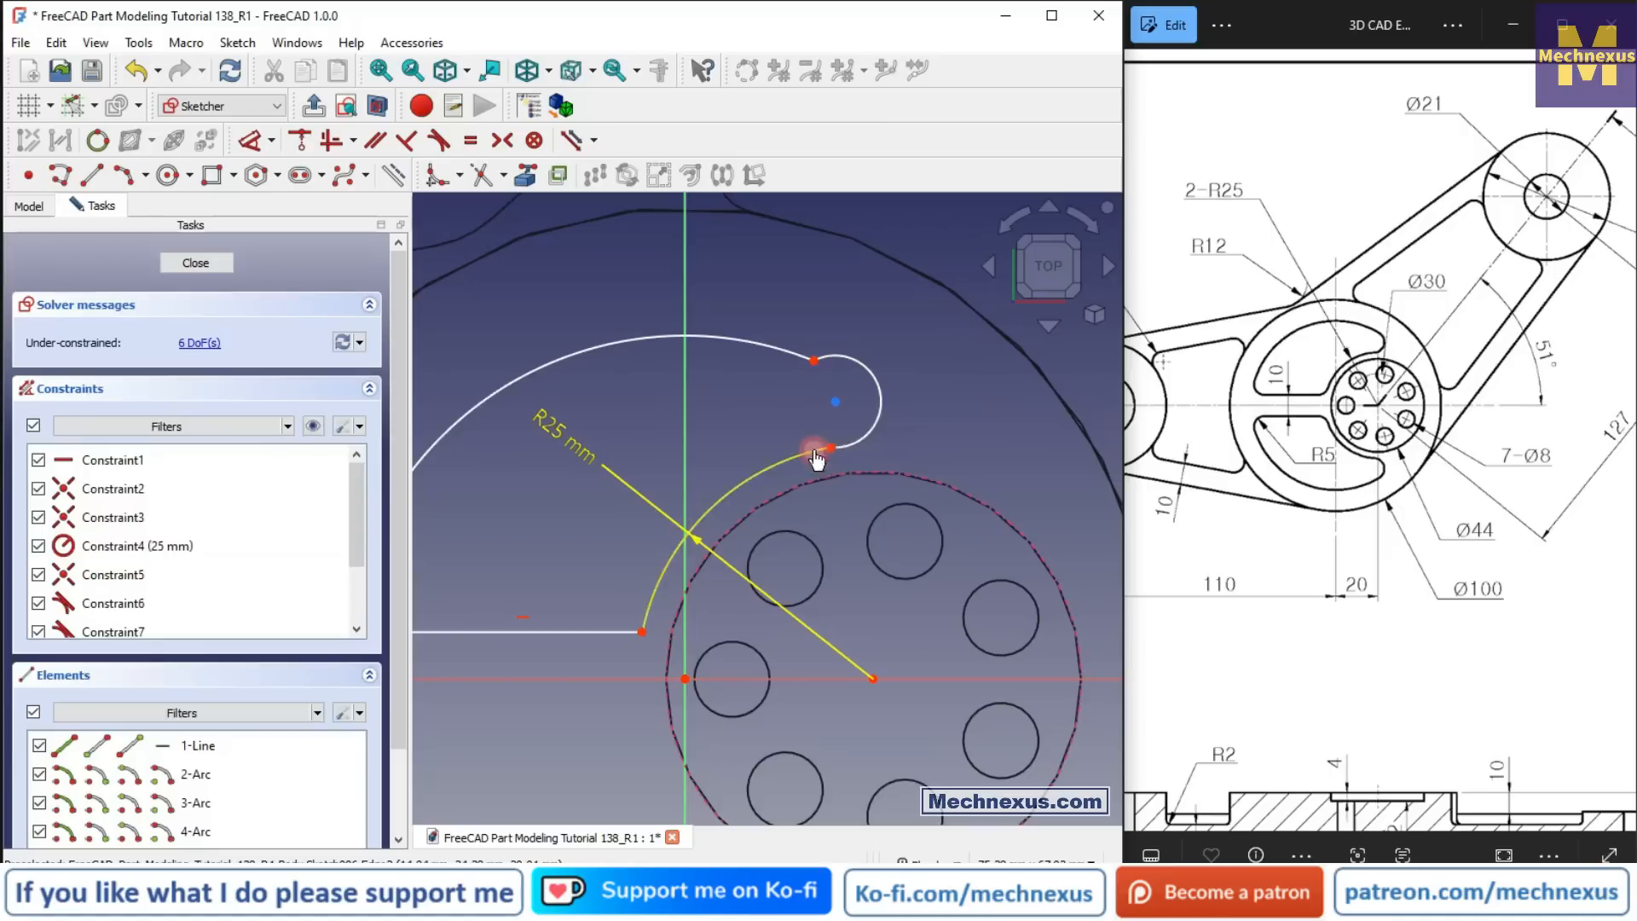
Step: Make the small end arc tangent to both the R25 arc and the large outer arc
{"action": "left_click", "coordinate": [816, 459]}
{"action": "left_click", "coordinate": [842, 443]}
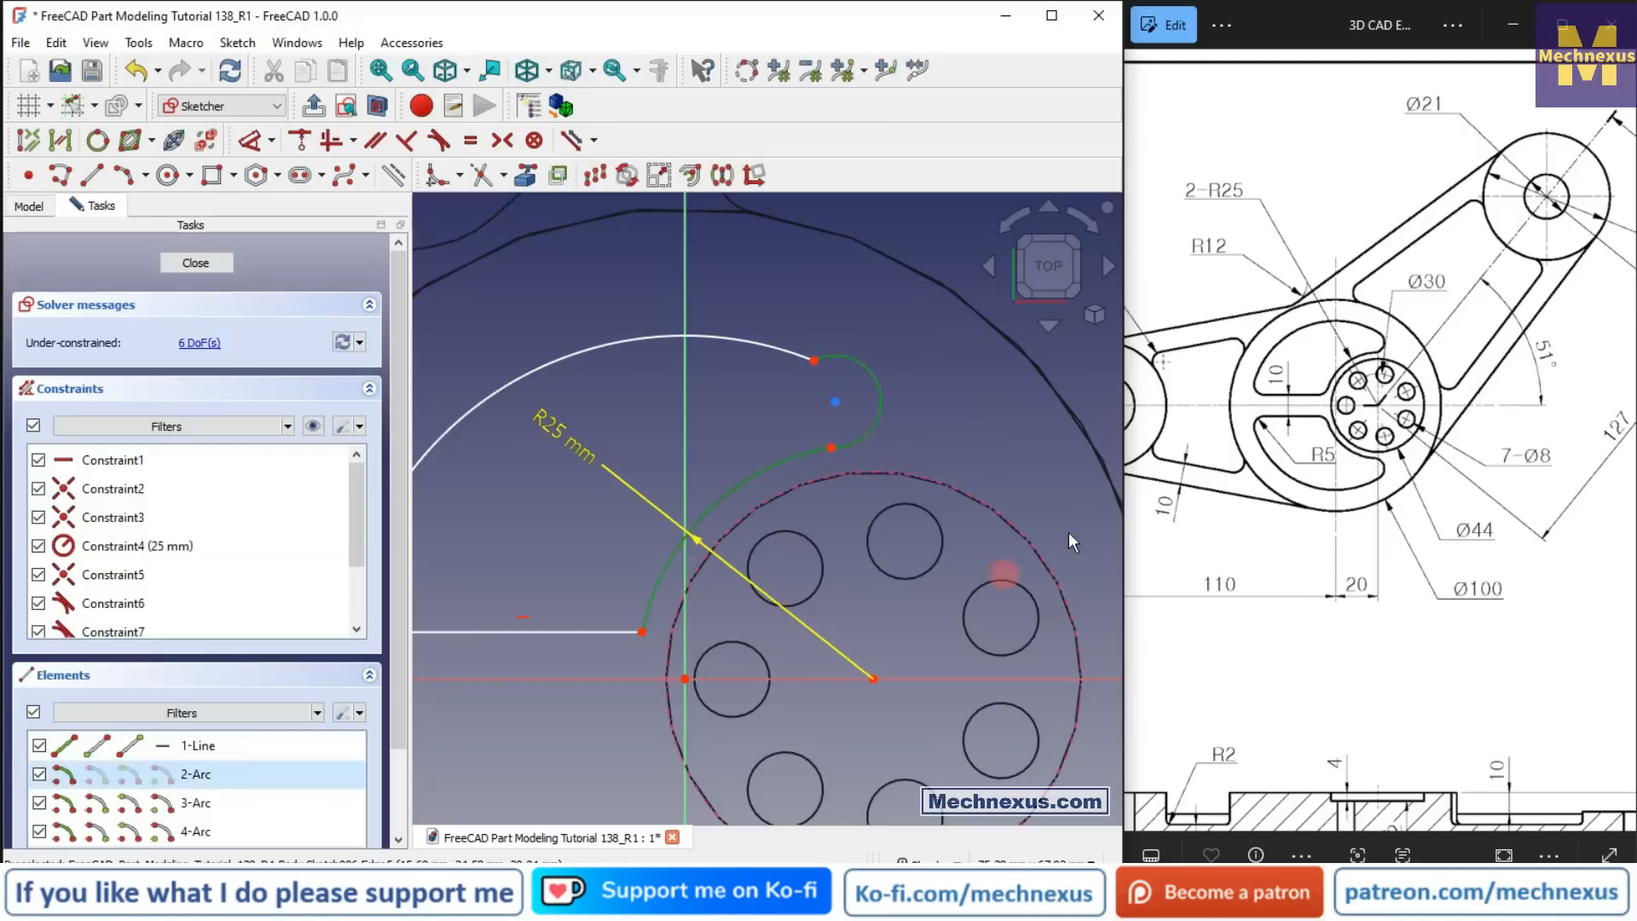
{"action": "left_click", "coordinate": [441, 139]}
{"action": "left_click", "coordinate": [755, 343]}
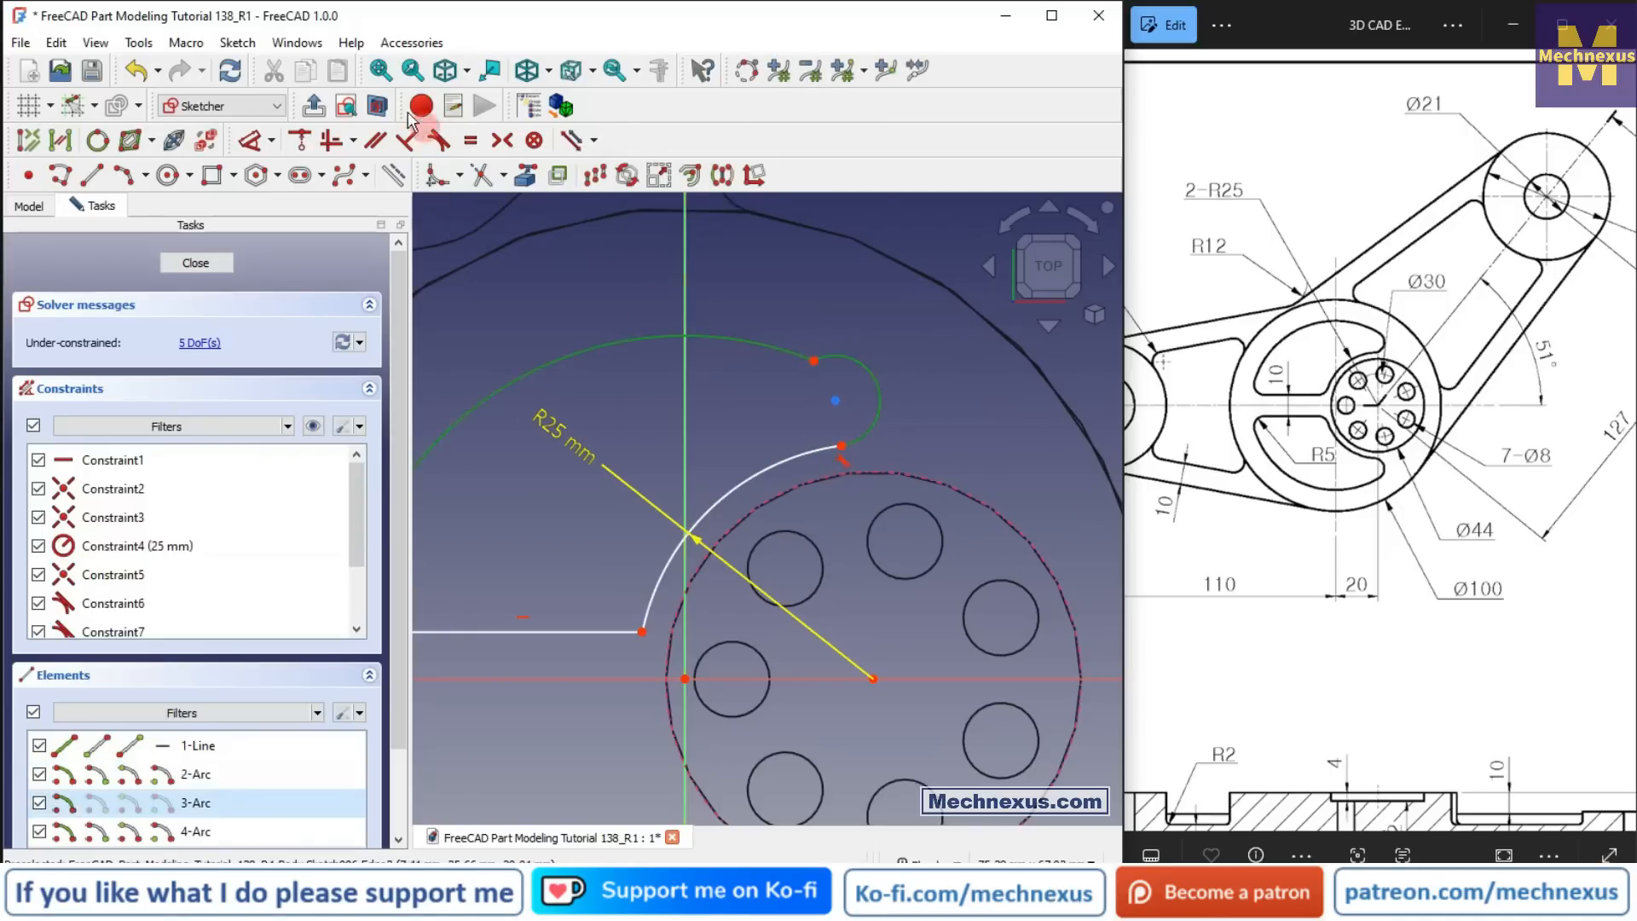
{"action": "left_click", "coordinate": [436, 140]}
{"action": "scroll", "coordinate": [926, 353], "scroll_direction": "down", "scroll_amount": 3}
{"action": "scroll", "coordinate": [937, 375], "scroll_direction": "up", "scroll_amount": 5}
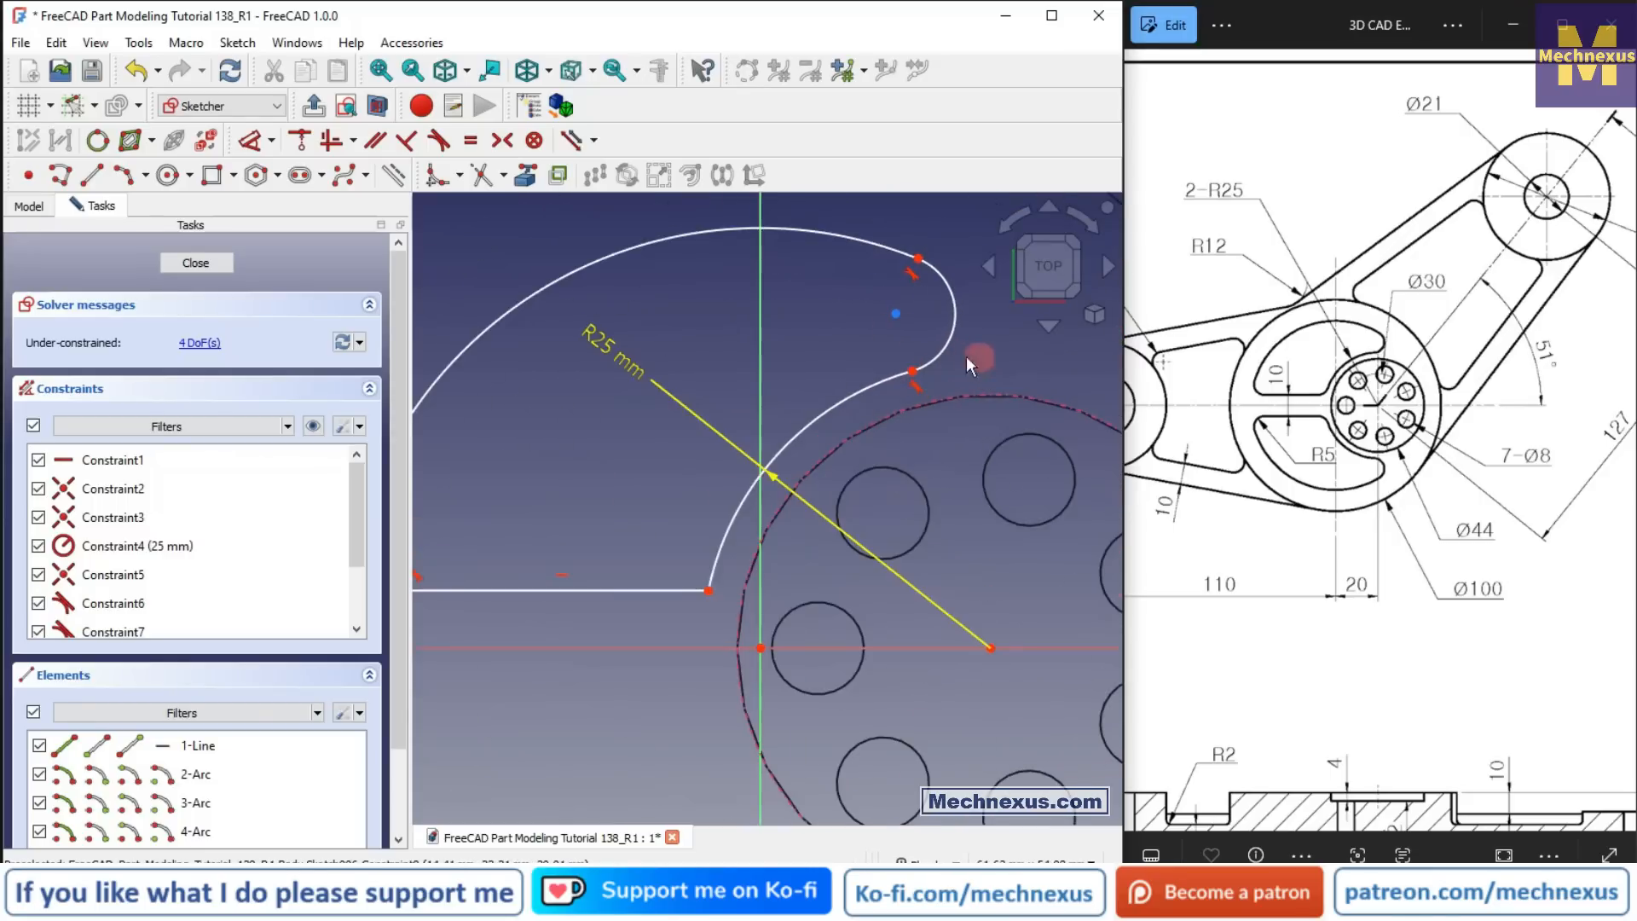
Step: Constrain the radius of the slot's small end arc to 5 mm
{"action": "left_click", "coordinate": [254, 141]}
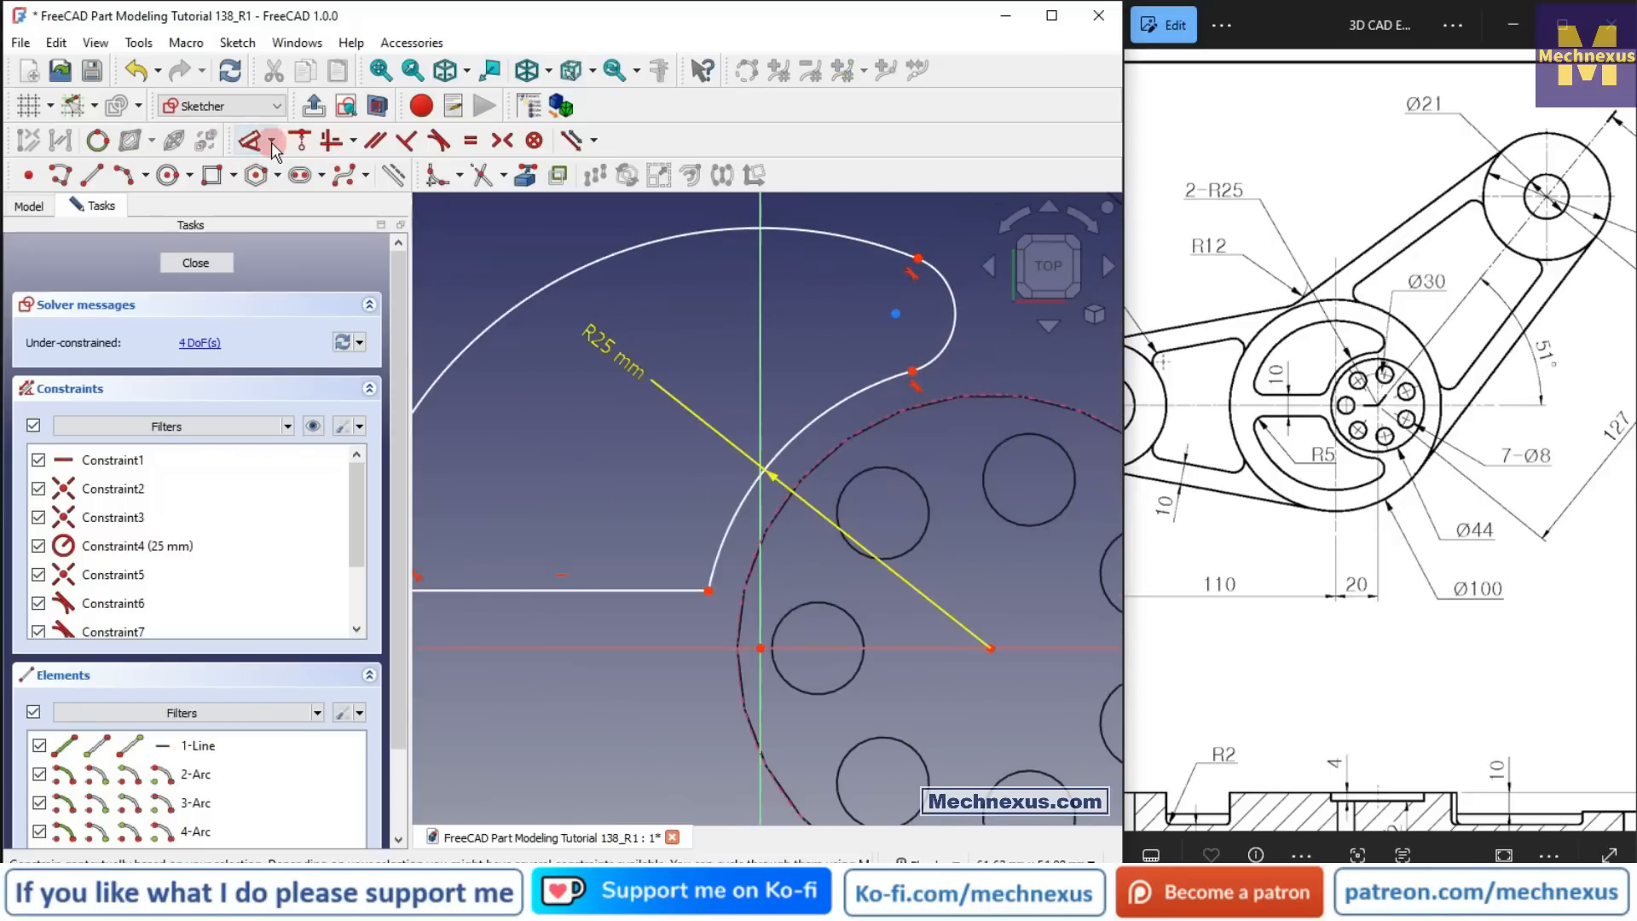
{"action": "left_click", "coordinate": [271, 141]}
{"action": "left_click", "coordinate": [333, 292]}
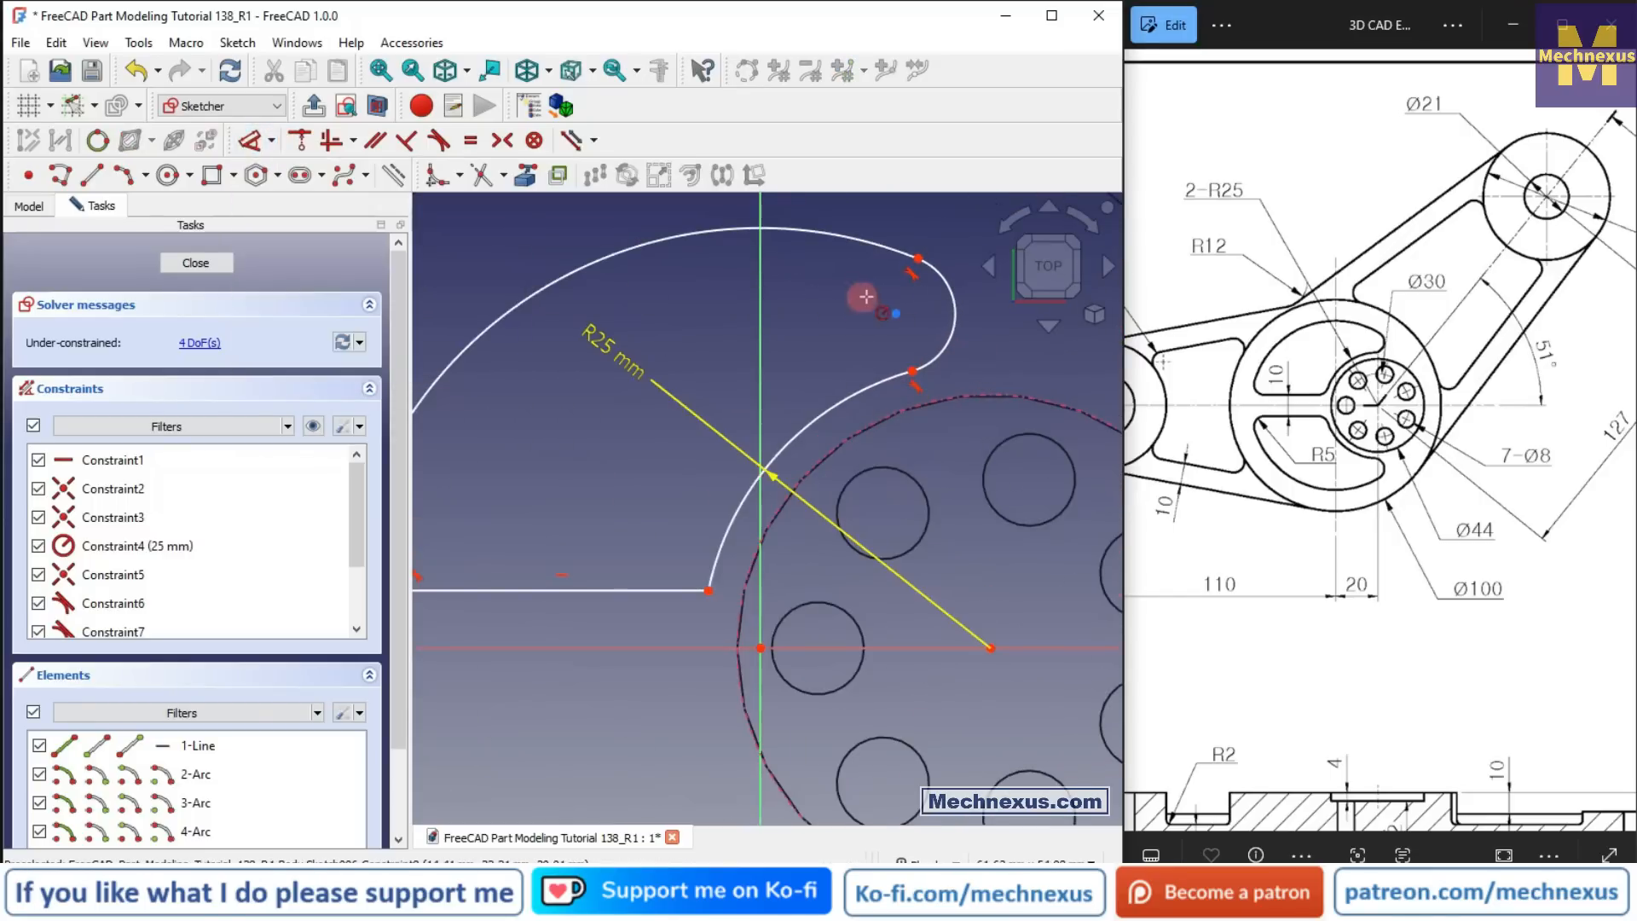
{"action": "left_click", "coordinate": [941, 301]}
{"action": "type", "text": "5mm"}
{"action": "key", "text": "Return"}
{"action": "scroll", "coordinate": [825, 309], "scroll_direction": "down", "scroll_amount": 3}
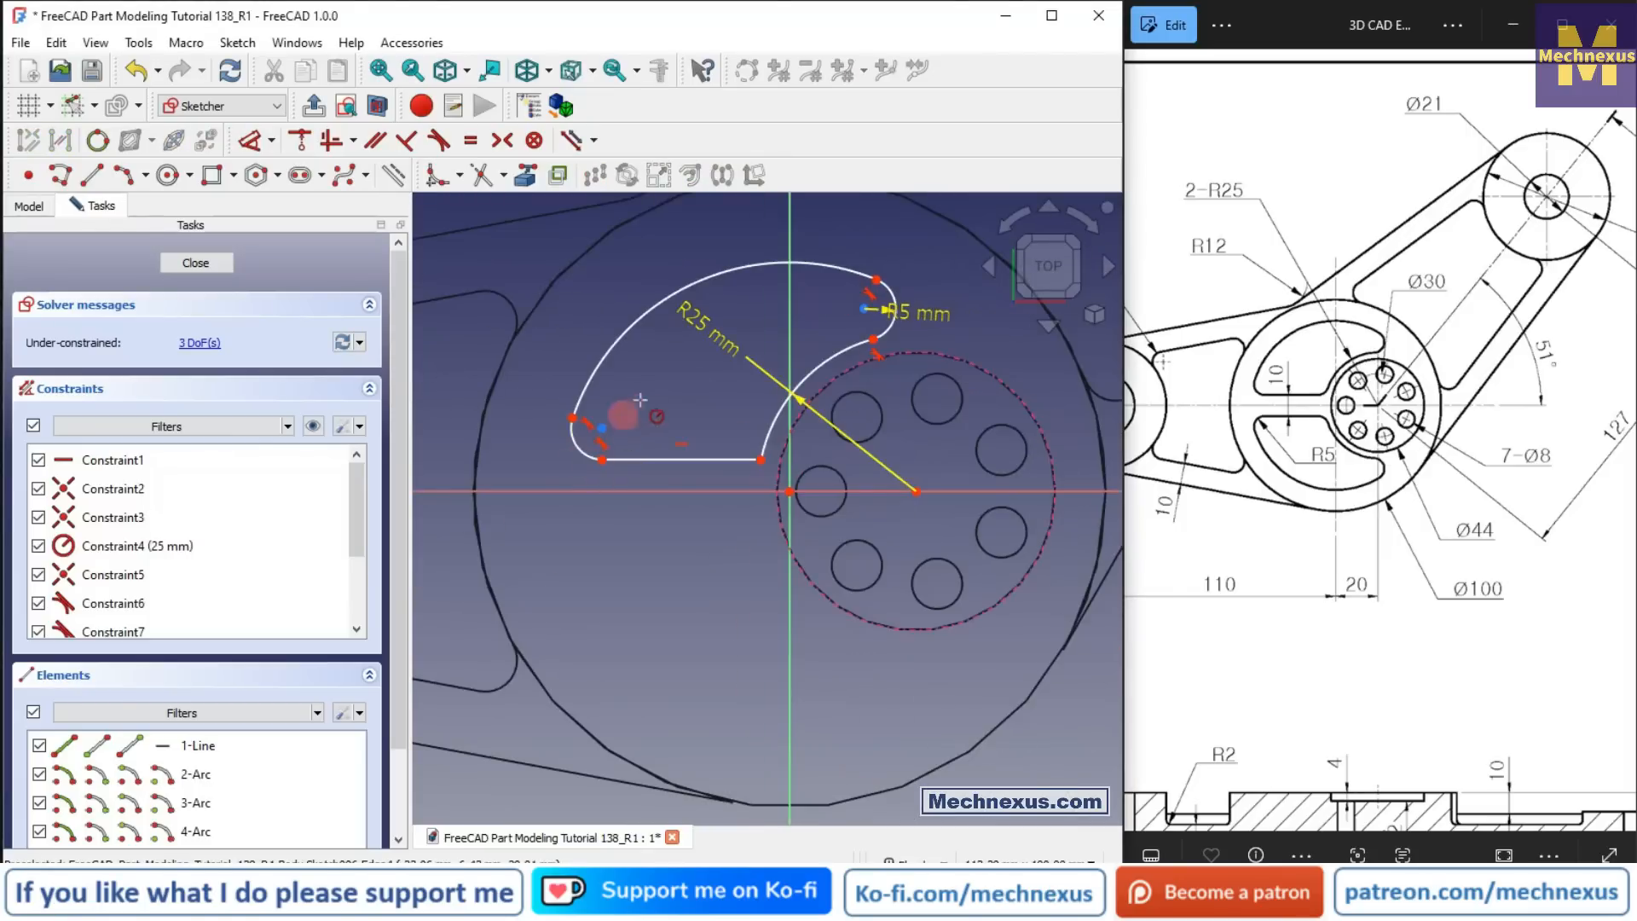
Step: Make the fillet between the straight edge and the large outer arc equal in radius to the 5 mm end arc
{"action": "left_click", "coordinate": [586, 449]}
{"action": "scroll", "coordinate": [857, 320], "scroll_direction": "up", "scroll_amount": 2}
{"action": "left_click", "coordinate": [915, 290]}
{"action": "left_click", "coordinate": [470, 140]}
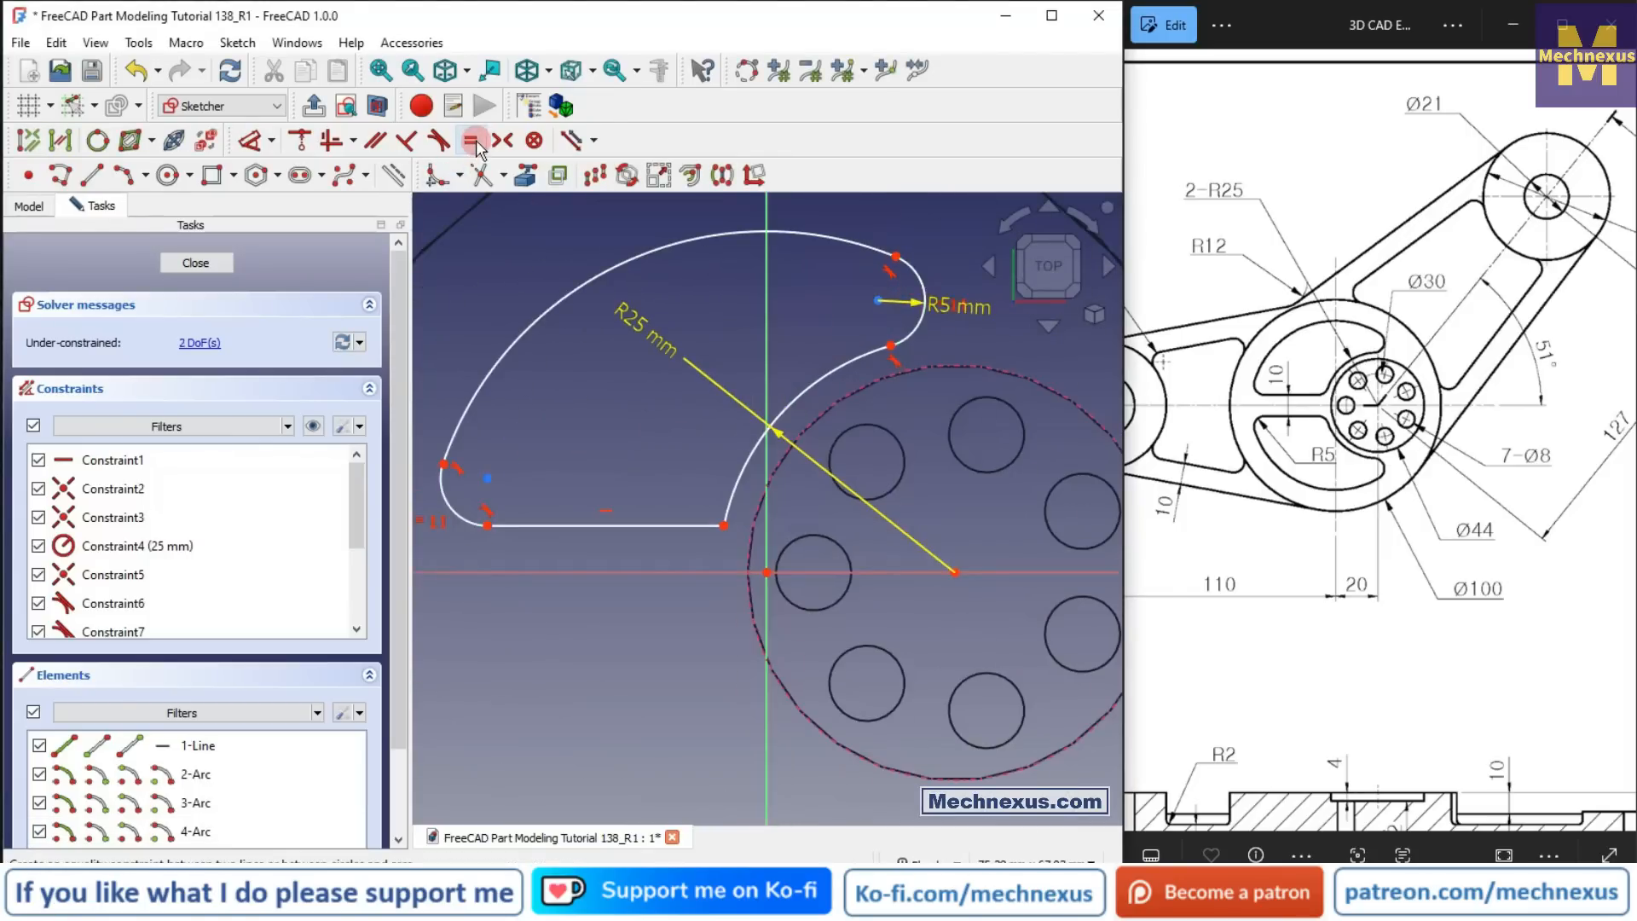
{"action": "scroll", "coordinate": [641, 391], "scroll_direction": "down", "scroll_amount": 3}
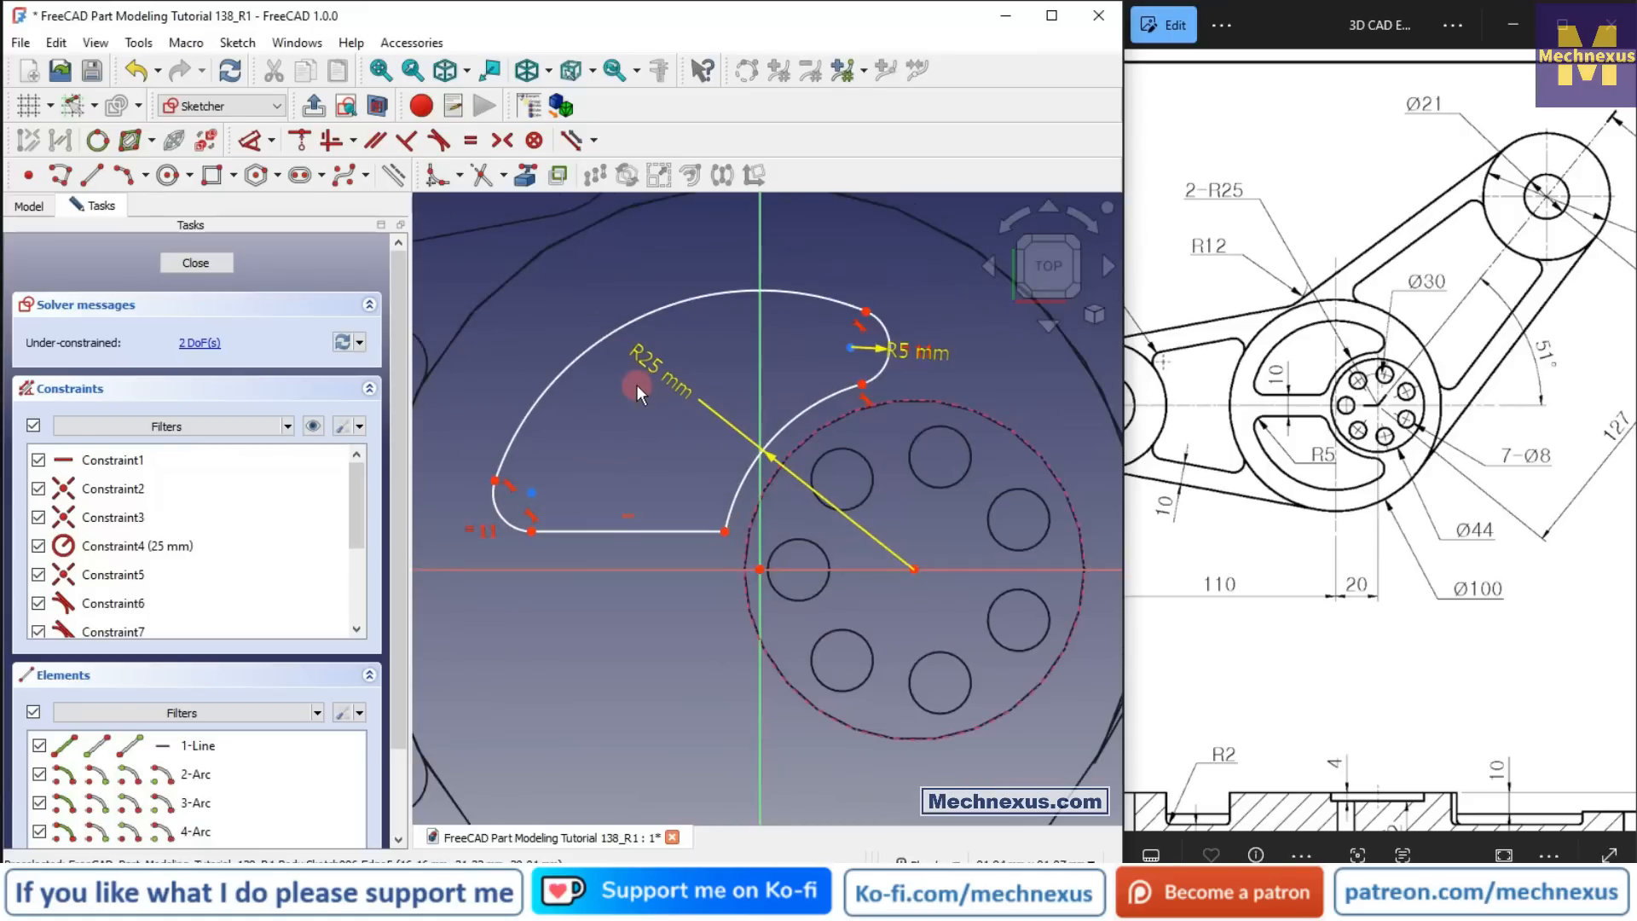
Step: Fillet the corner between the horizontal line and the R25 arc, with the corner preserved
{"action": "scroll", "coordinate": [724, 541], "scroll_direction": "up", "scroll_amount": 2}
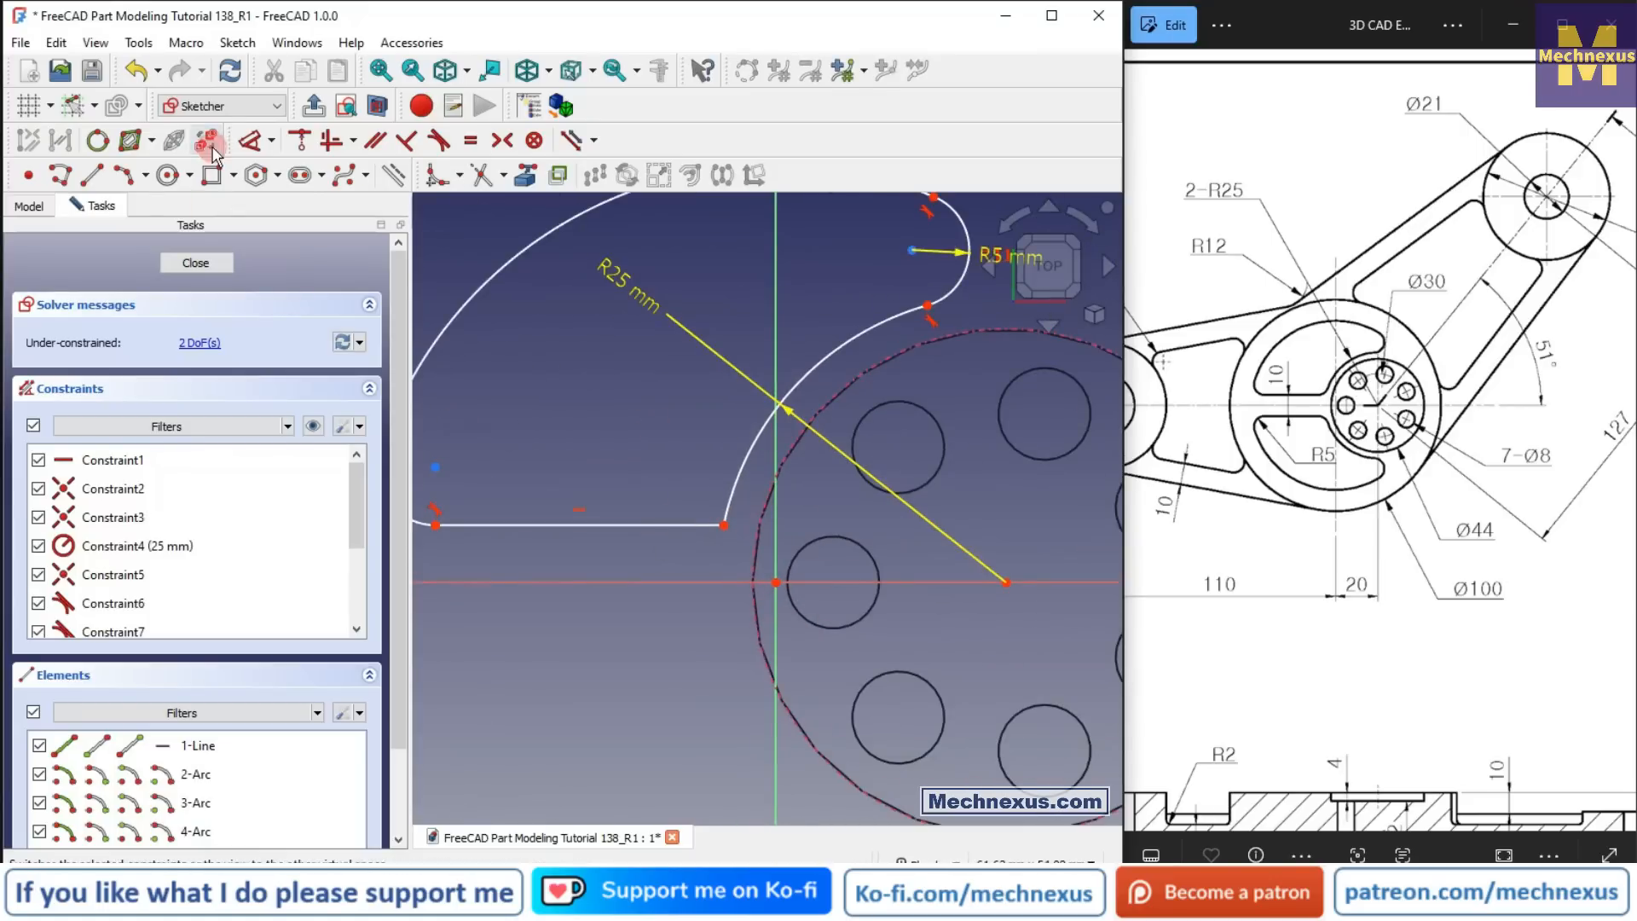
{"action": "left_click", "coordinate": [433, 177]}
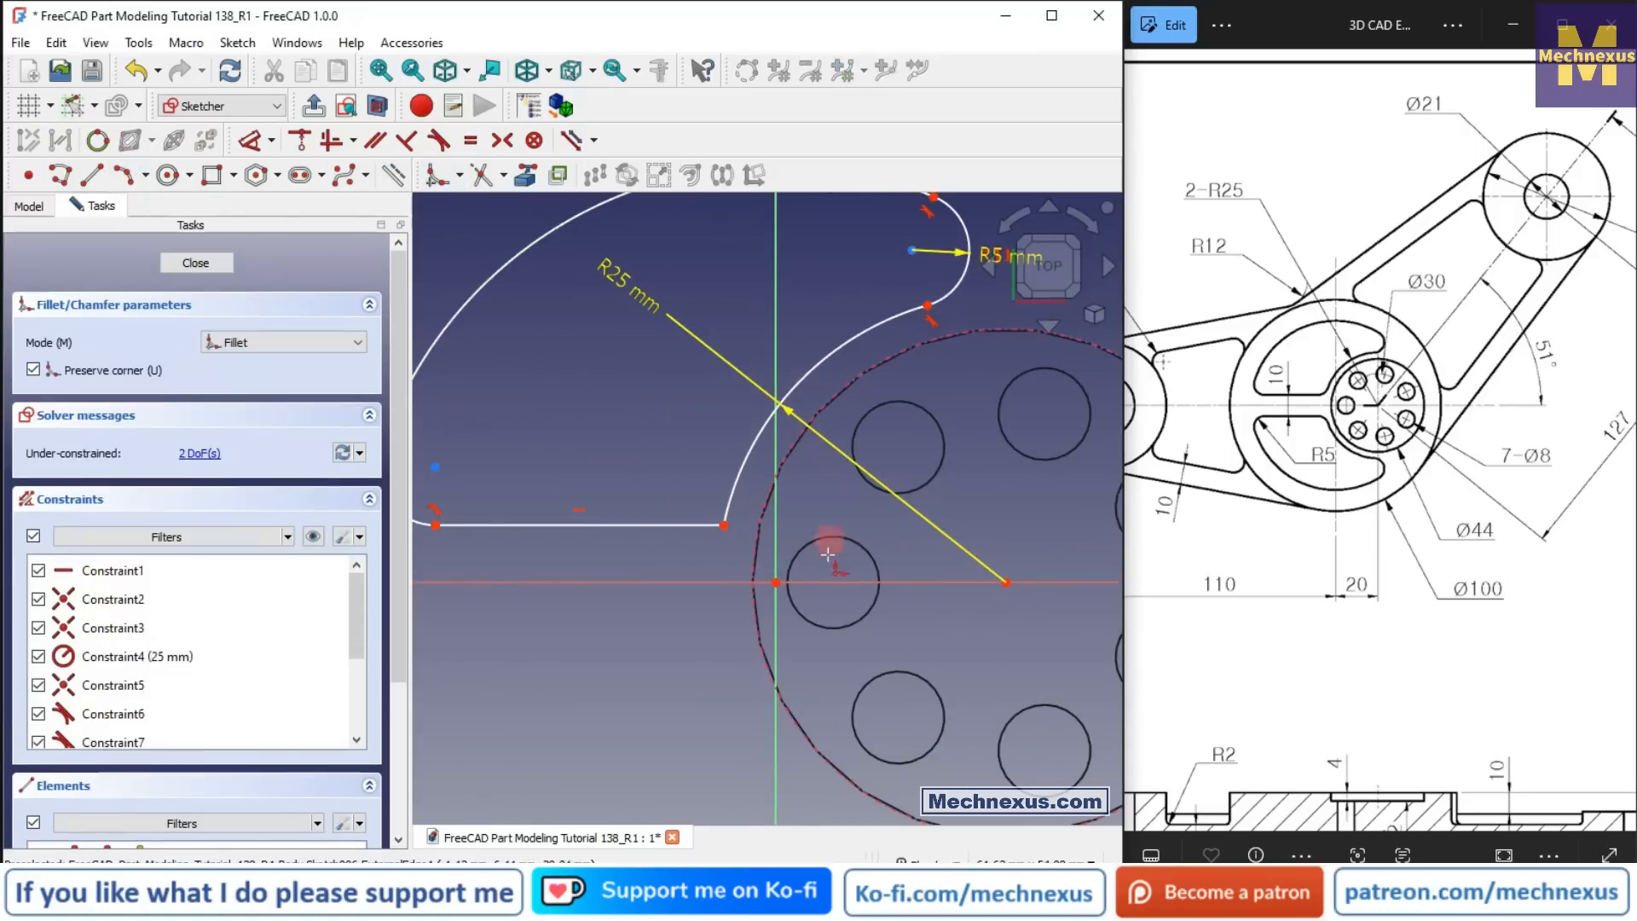
{"action": "left_click", "coordinate": [686, 527]}
{"action": "left_click", "coordinate": [730, 503]}
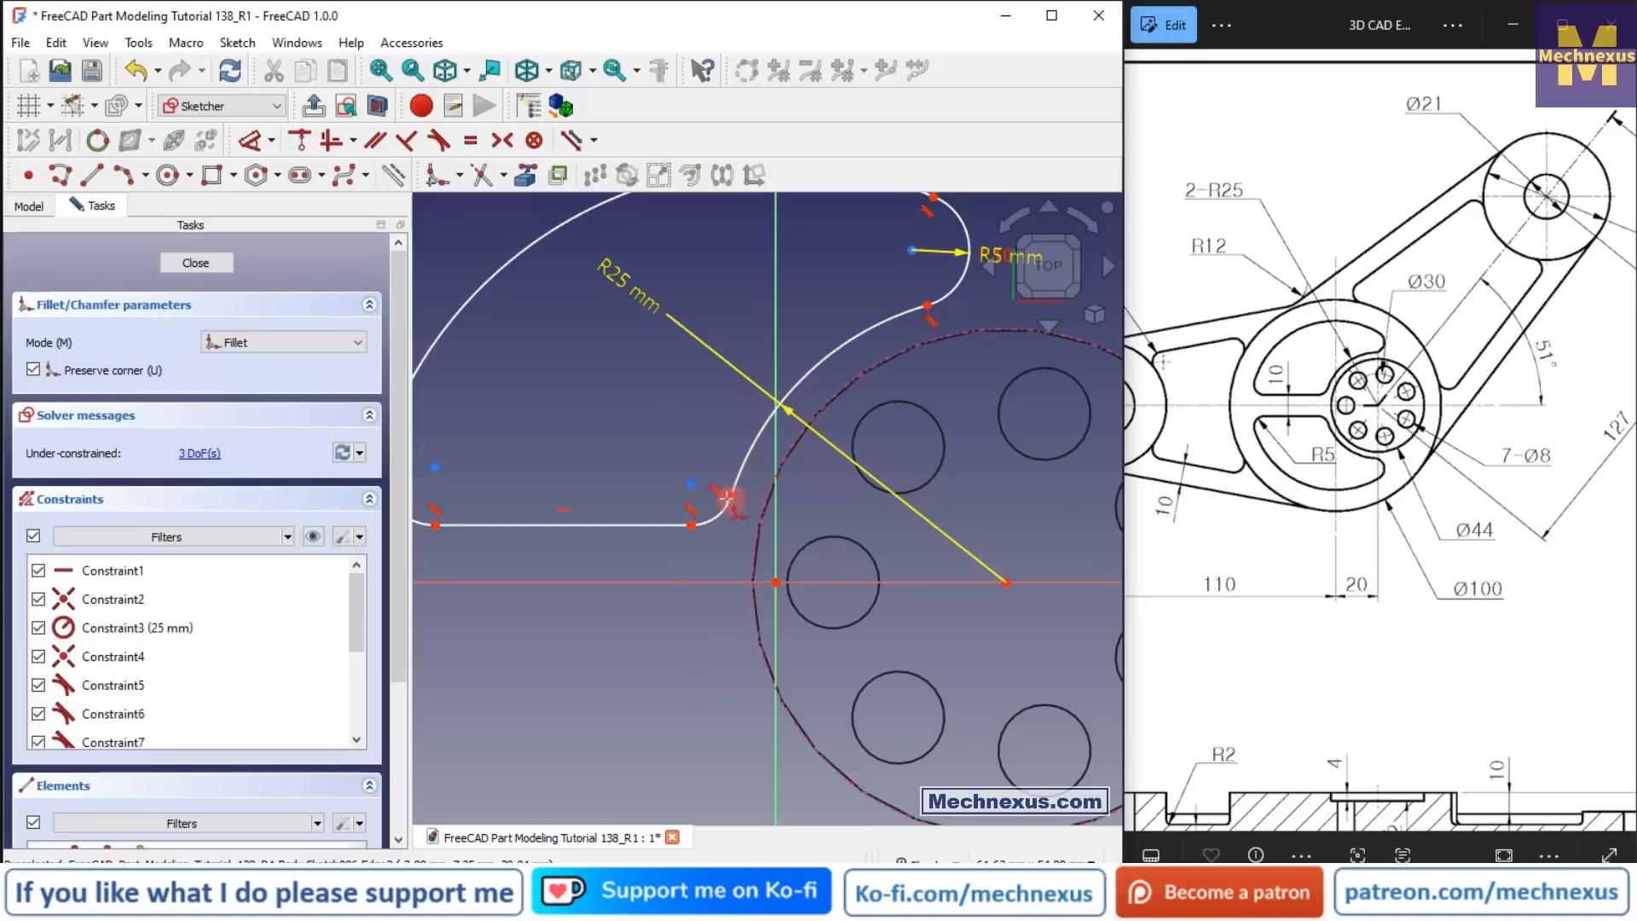
{"action": "right_click", "coordinate": [708, 515]}
Step: Make the new fillet beside the R25 arc equal in radius to the 5 mm end arc
{"action": "scroll", "coordinate": [708, 517], "scroll_direction": "down", "scroll_amount": 4}
{"action": "scroll", "coordinate": [892, 375], "scroll_direction": "up", "scroll_amount": 3}
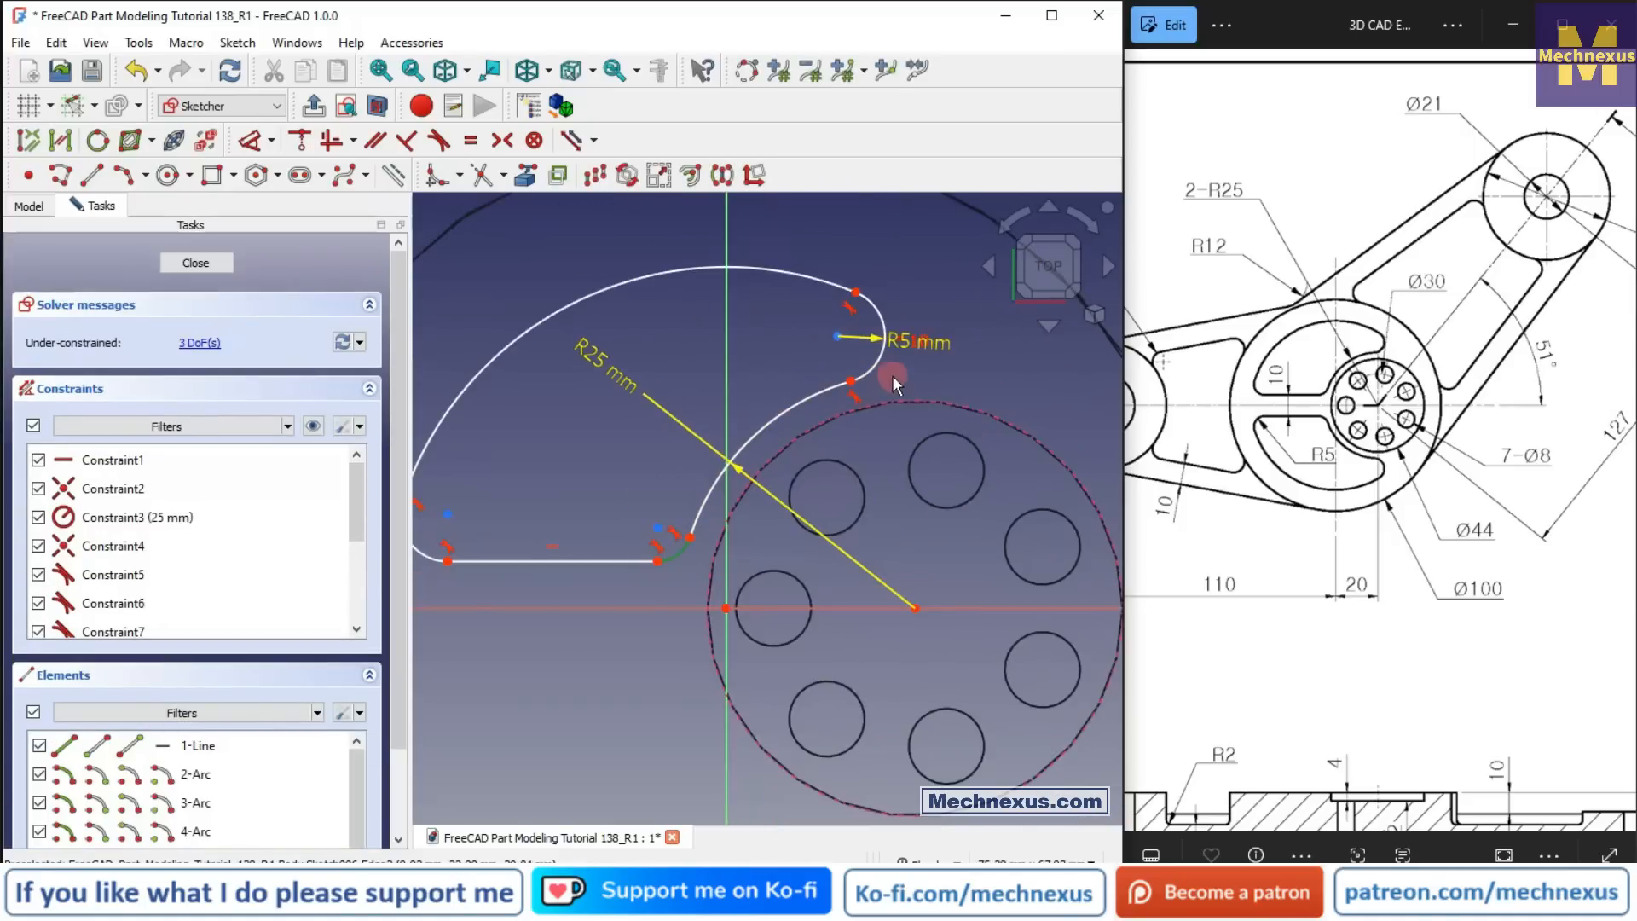
{"action": "left_click", "coordinate": [880, 368]}
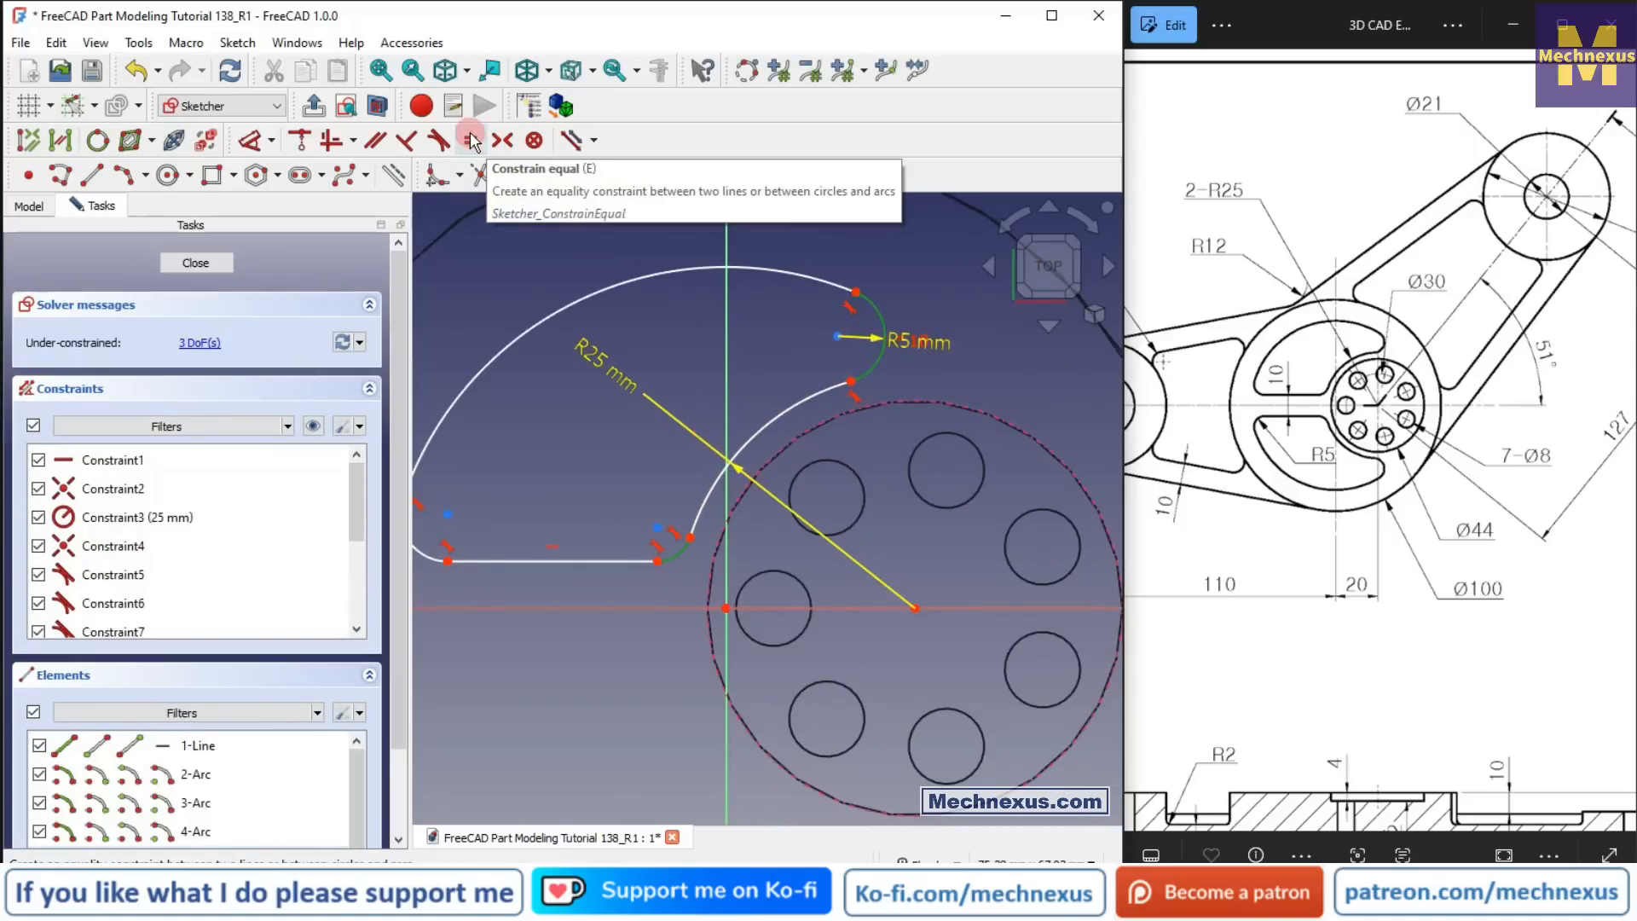
{"action": "left_click", "coordinate": [469, 140]}
Step: Constrain the slot's straight edge to 5 mm above the horizontal axis
{"action": "scroll", "coordinate": [986, 626], "scroll_direction": "down", "scroll_amount": 2}
{"action": "scroll", "coordinate": [683, 488], "scroll_direction": "up", "scroll_amount": 1}
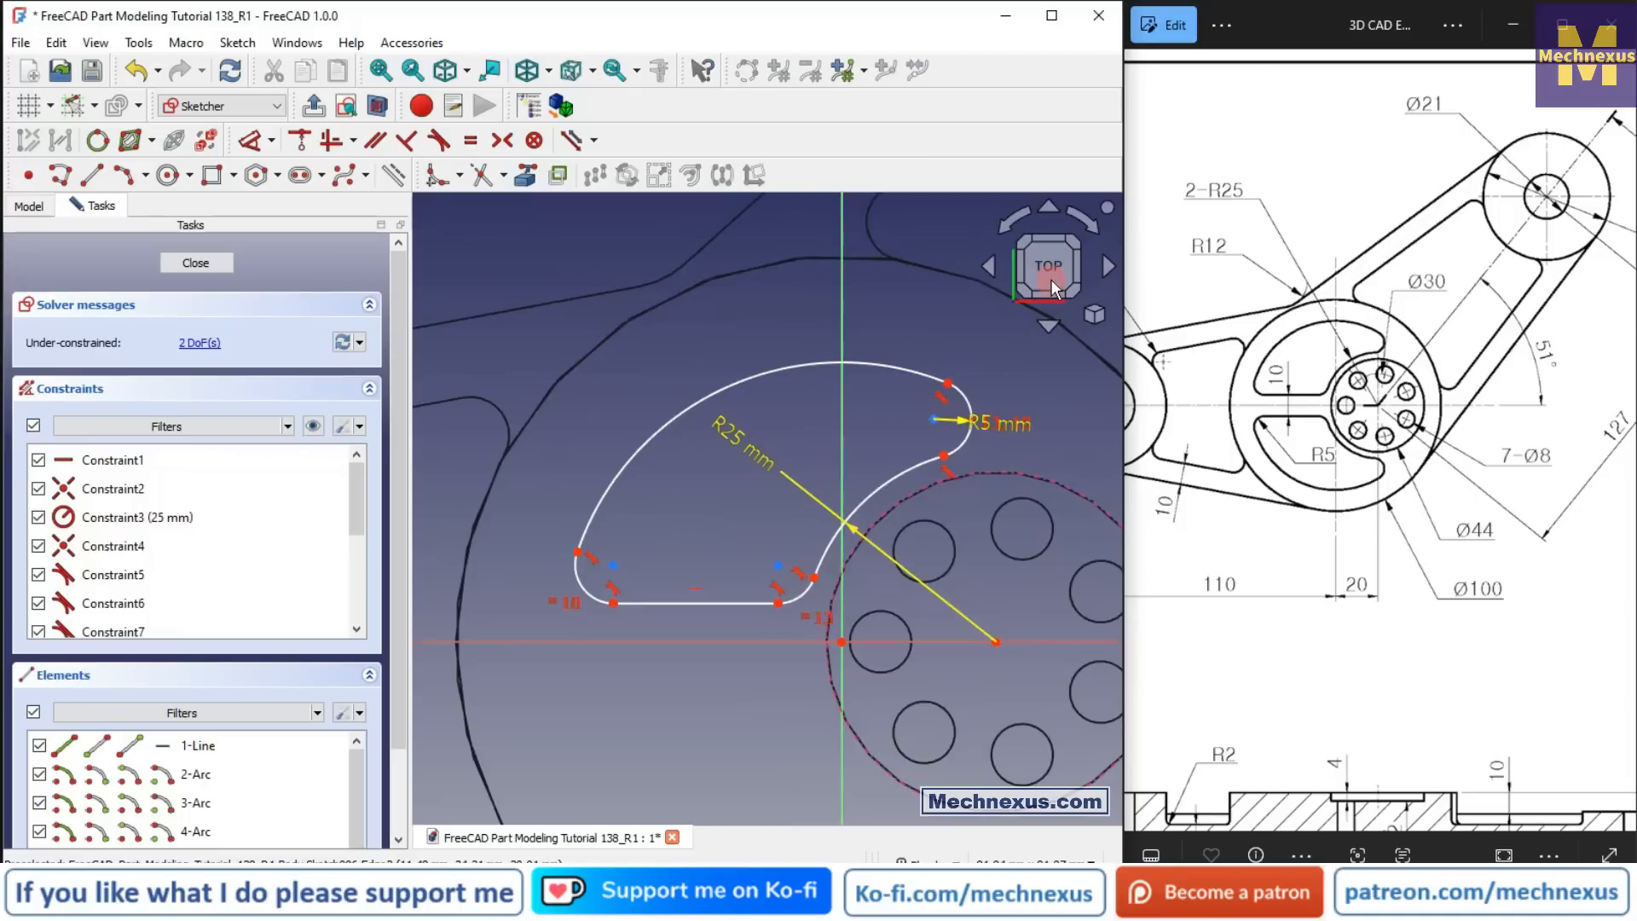
{"action": "scroll", "coordinate": [806, 472], "scroll_direction": "up", "scroll_amount": 2}
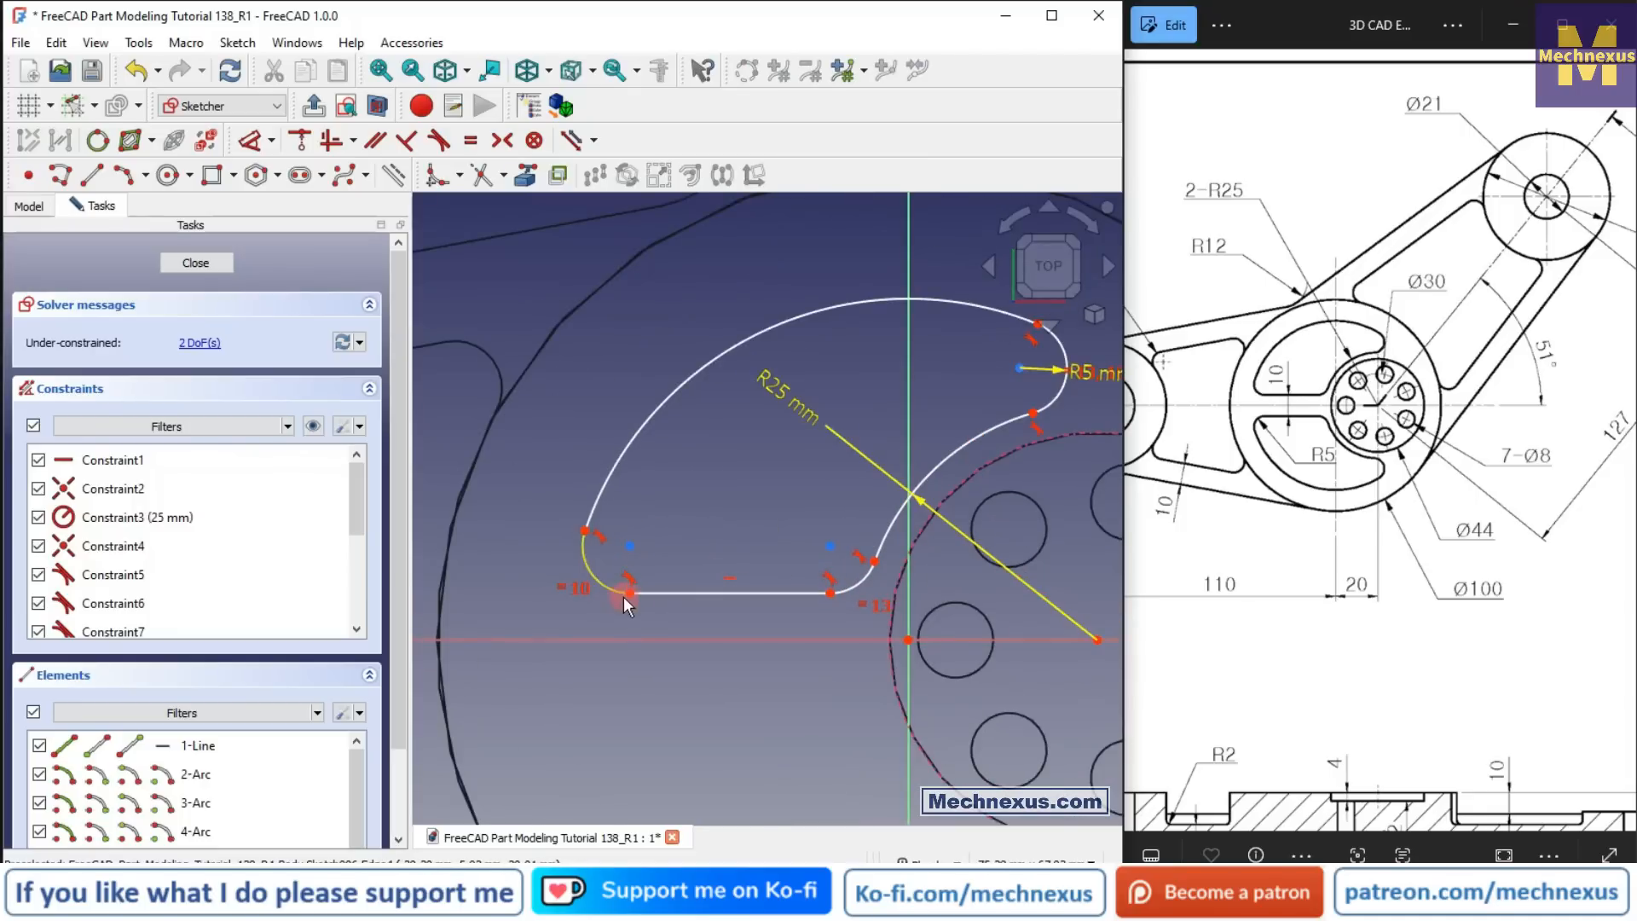
{"action": "mouse_move", "coordinate": [631, 594]}
{"action": "left_mouse_down"}
{"action": "mouse_move", "coordinate": [545, 592]}
{"action": "mouse_move", "coordinate": [694, 707]}
{"action": "mouse_move", "coordinate": [588, 588]}
{"action": "mouse_move", "coordinate": [678, 605]}
{"action": "mouse_move", "coordinate": [529, 567]}
{"action": "mouse_move", "coordinate": [647, 614]}
{"action": "mouse_move", "coordinate": [604, 601]}
{"action": "left_mouse_up"}
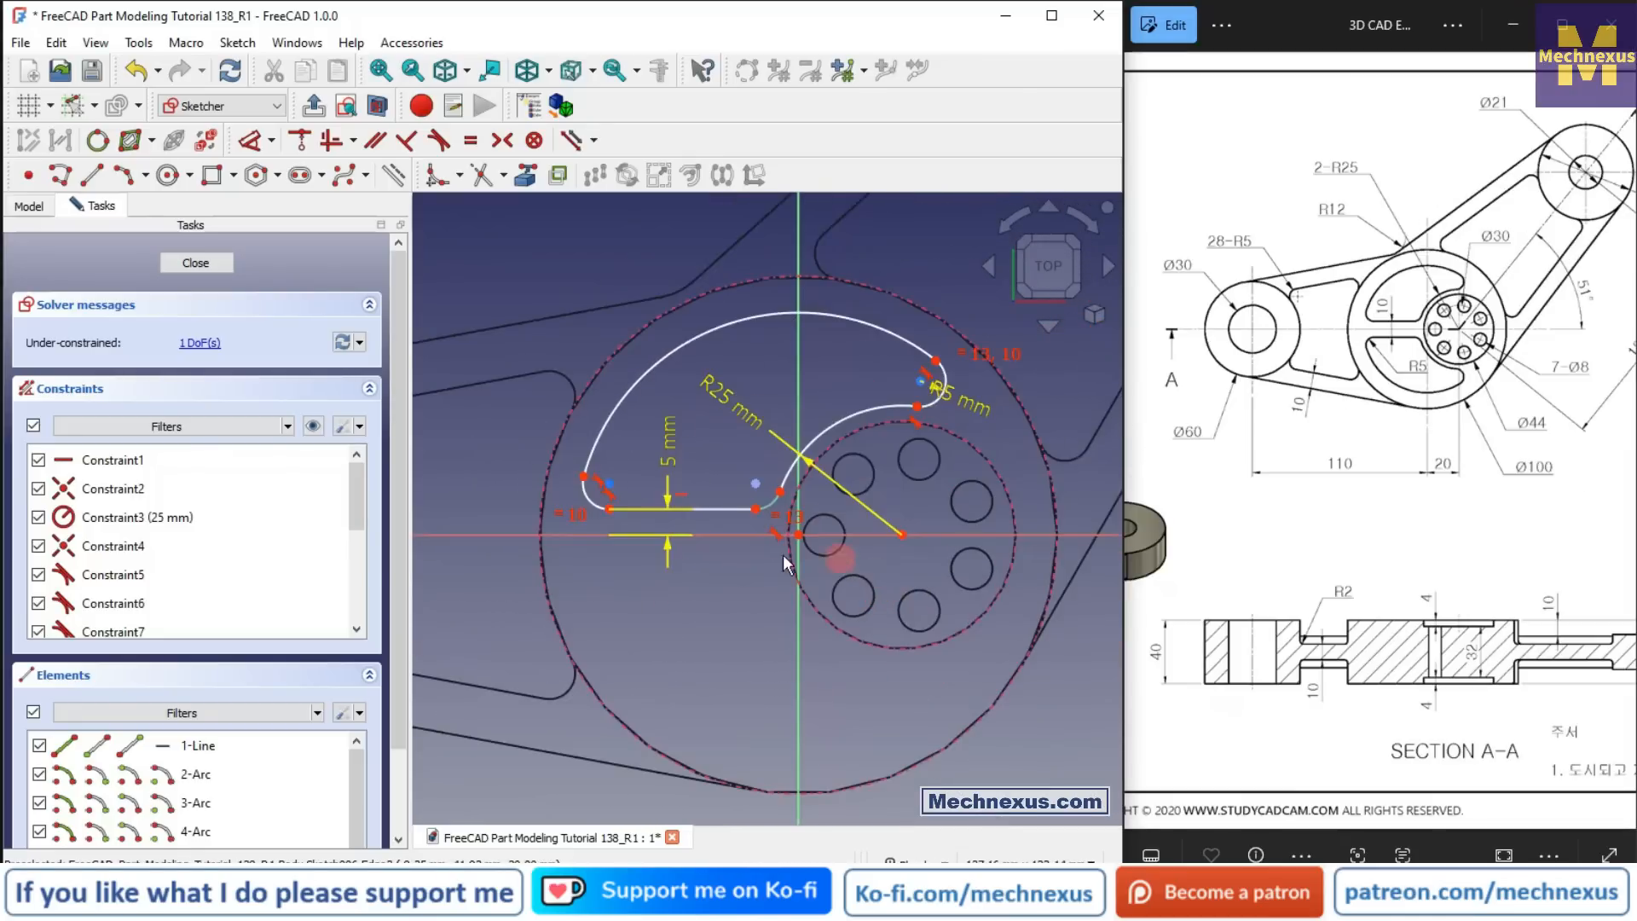
Step: Constrain the radius of the slot's large outer arc to 40 mm
{"action": "scroll", "coordinate": [856, 395], "scroll_direction": "up", "scroll_amount": 2}
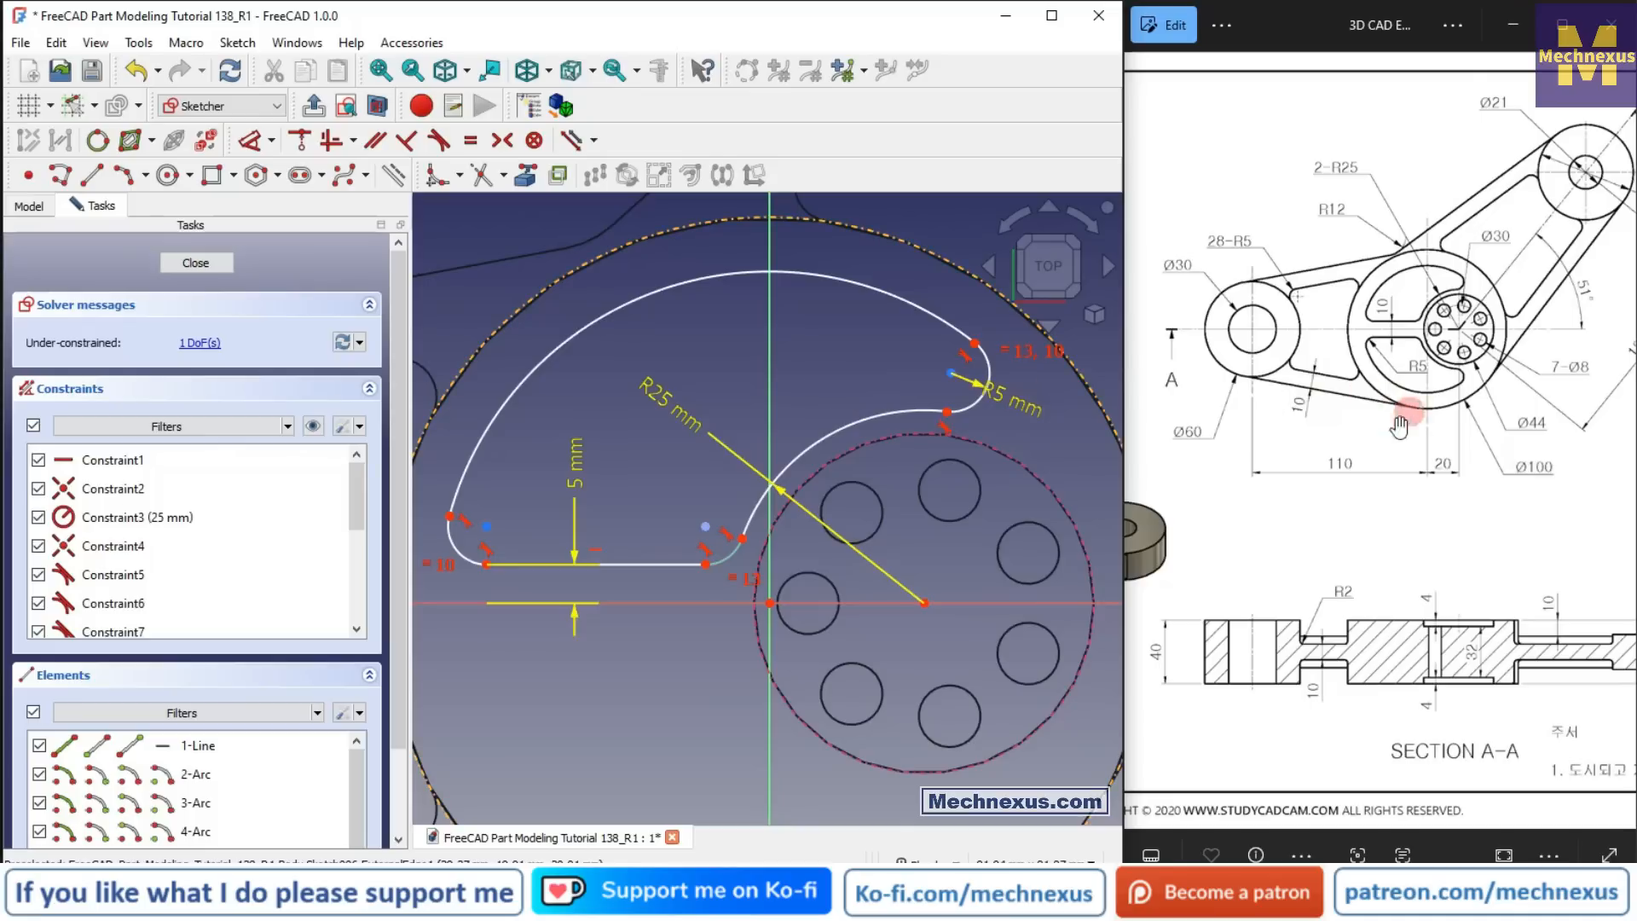
{"action": "scroll", "coordinate": [1242, 415], "scroll_direction": "down", "scroll_amount": 1}
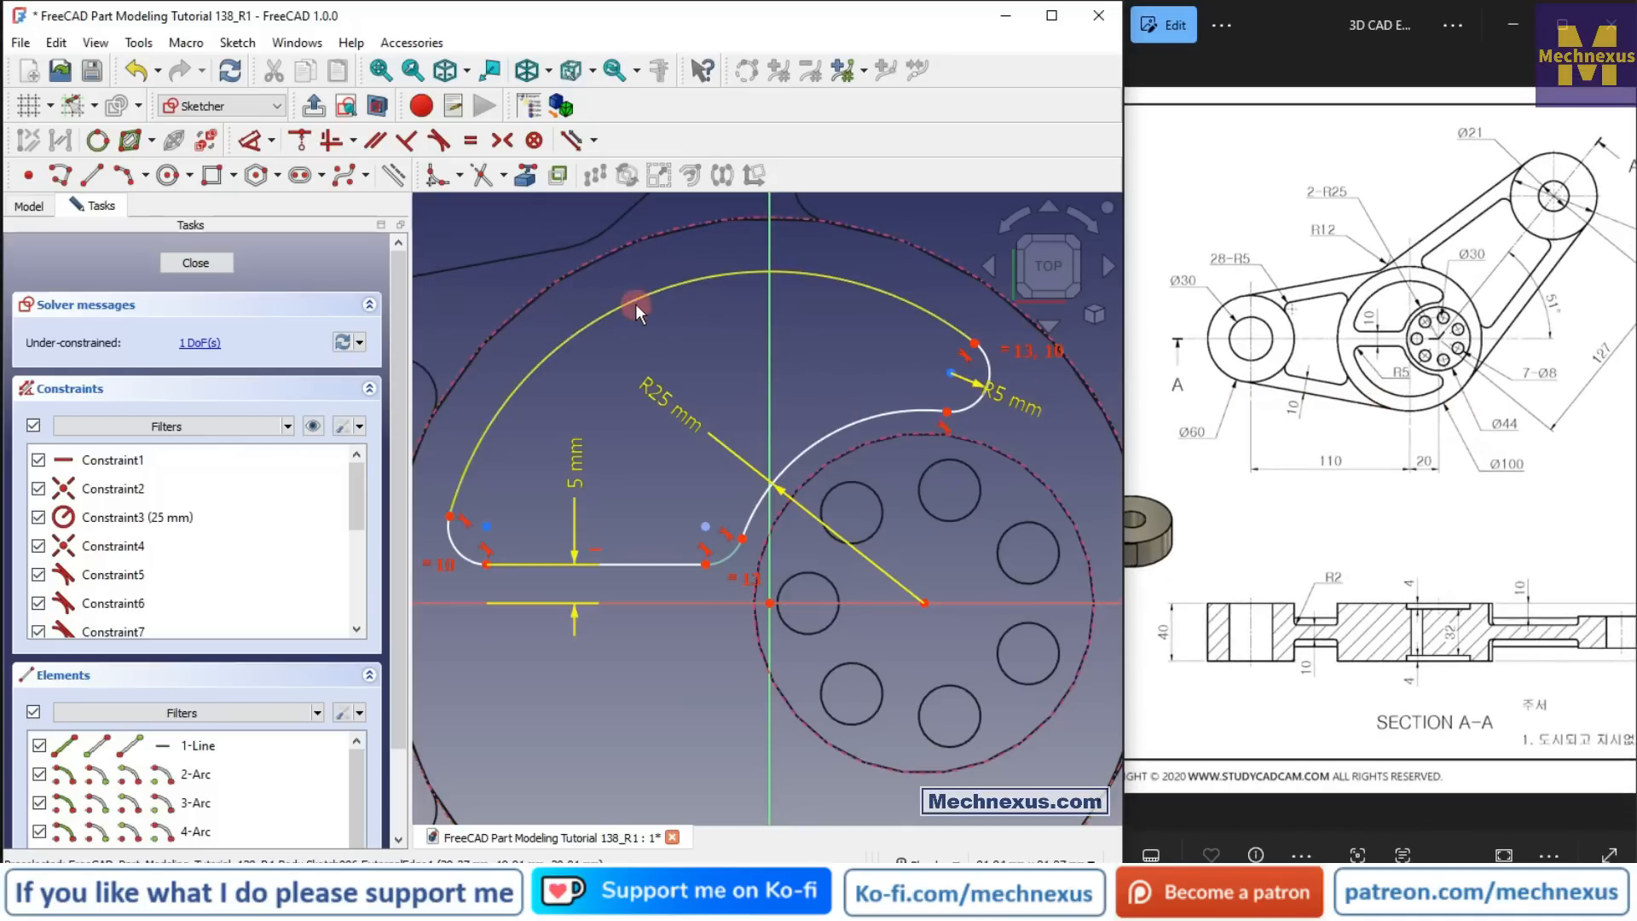
{"action": "left_click", "coordinate": [270, 143]}
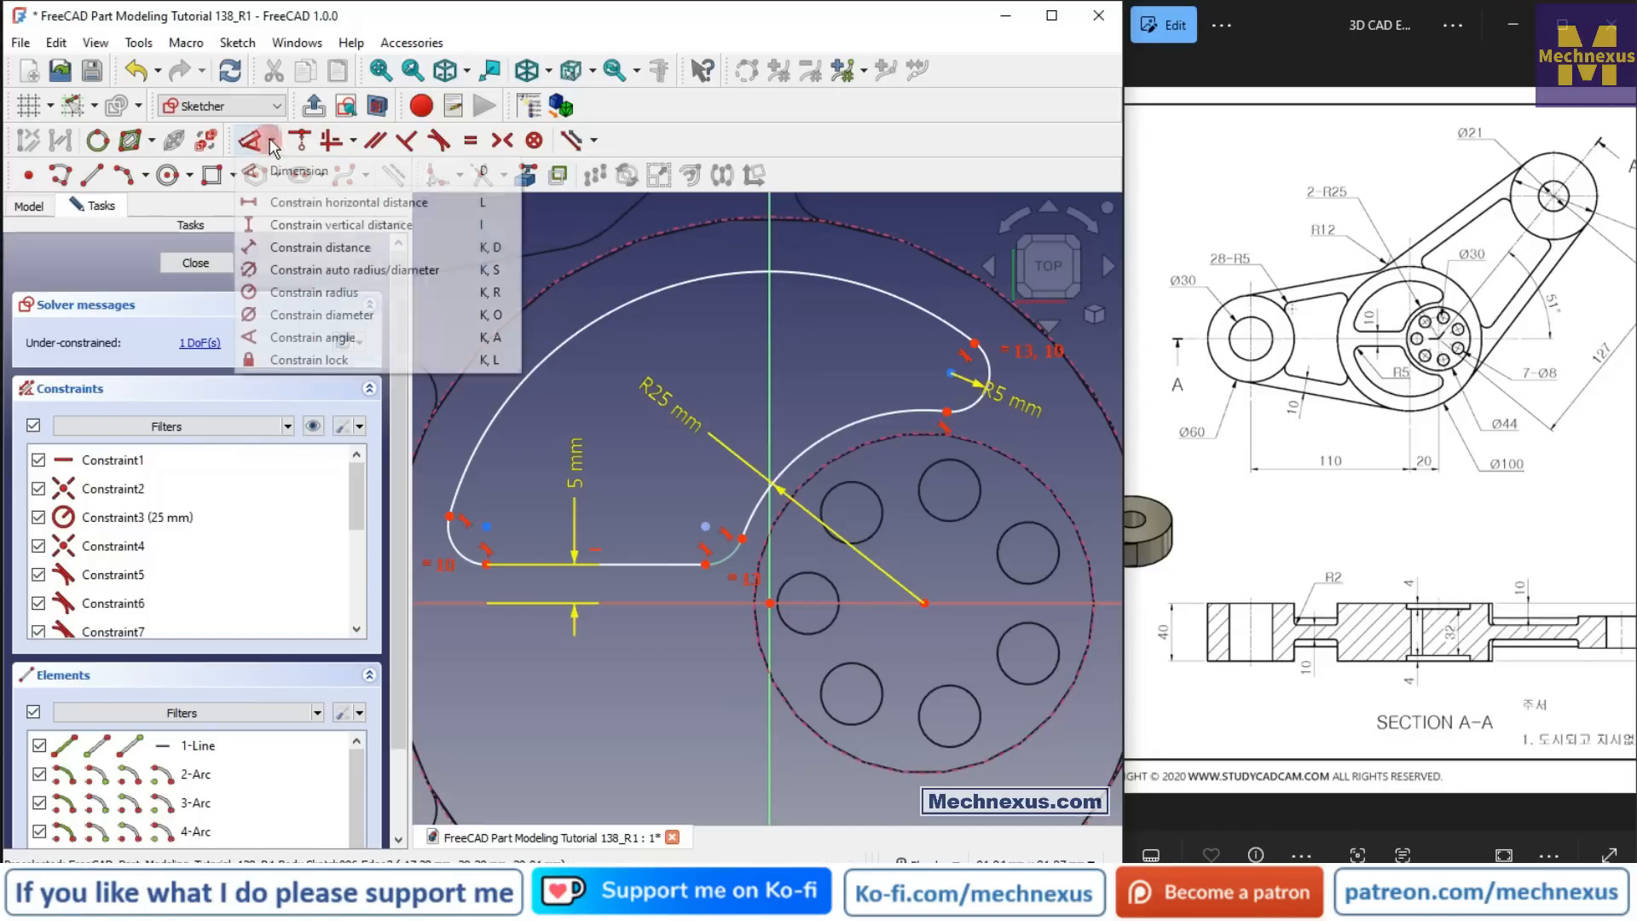
{"action": "left_click", "coordinate": [294, 292]}
{"action": "left_click", "coordinate": [665, 299]}
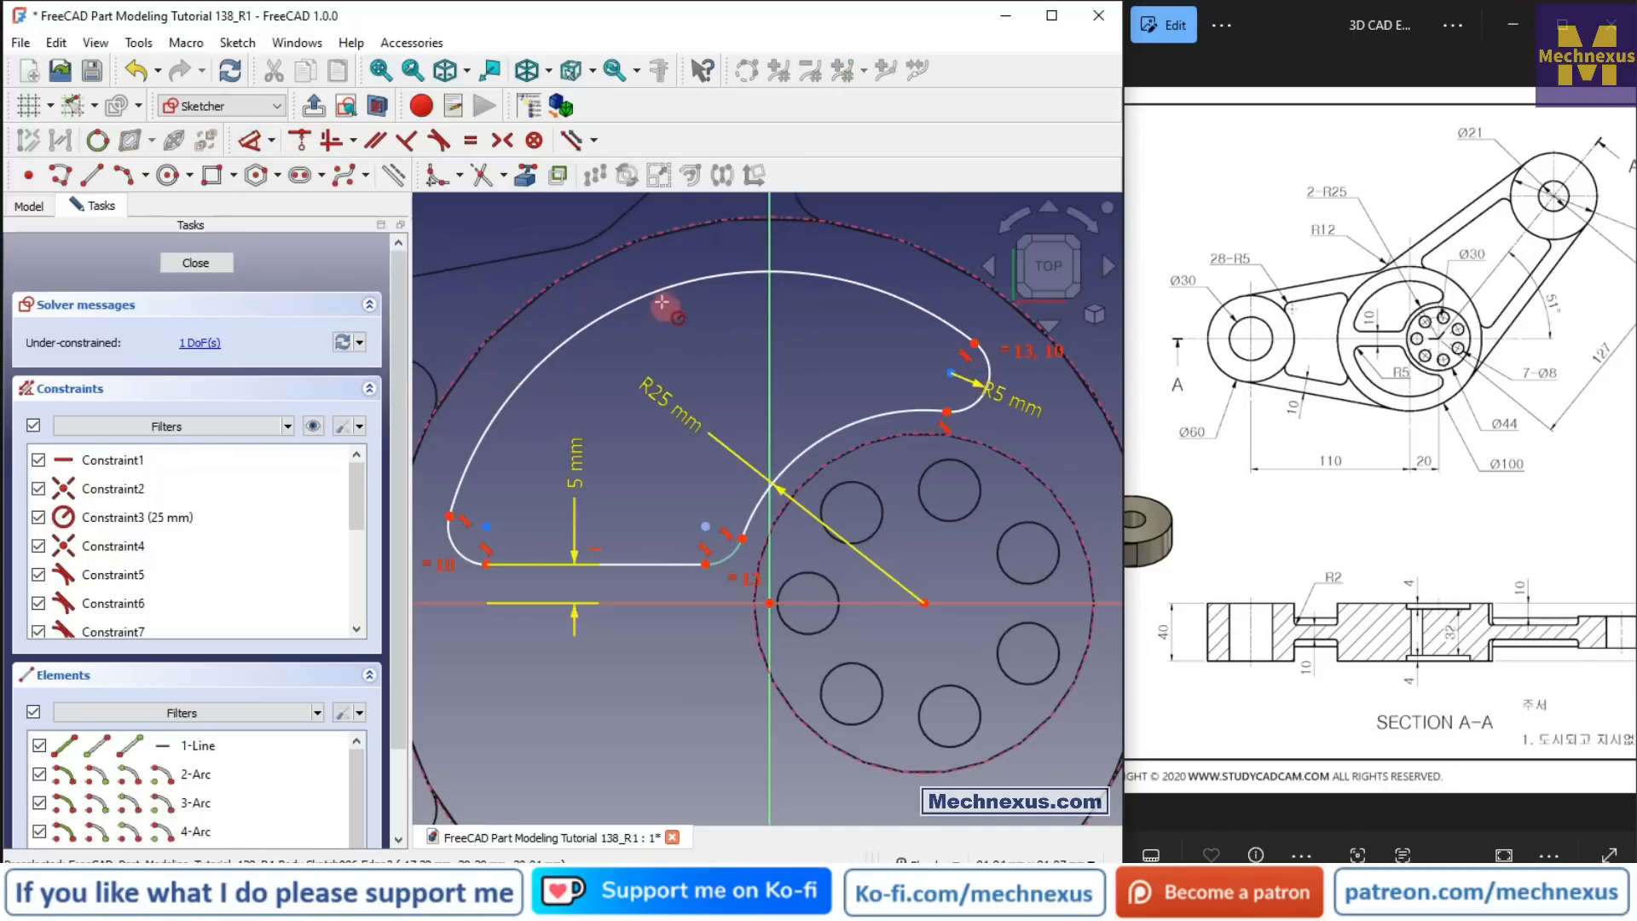
{"action": "type", "text": "40"}
{"action": "key", "text": "Return"}
{"action": "scroll", "coordinate": [639, 334], "scroll_direction": "down", "scroll_amount": 4}
{"action": "scroll", "coordinate": [639, 335], "scroll_direction": "up", "scroll_amount": 2}
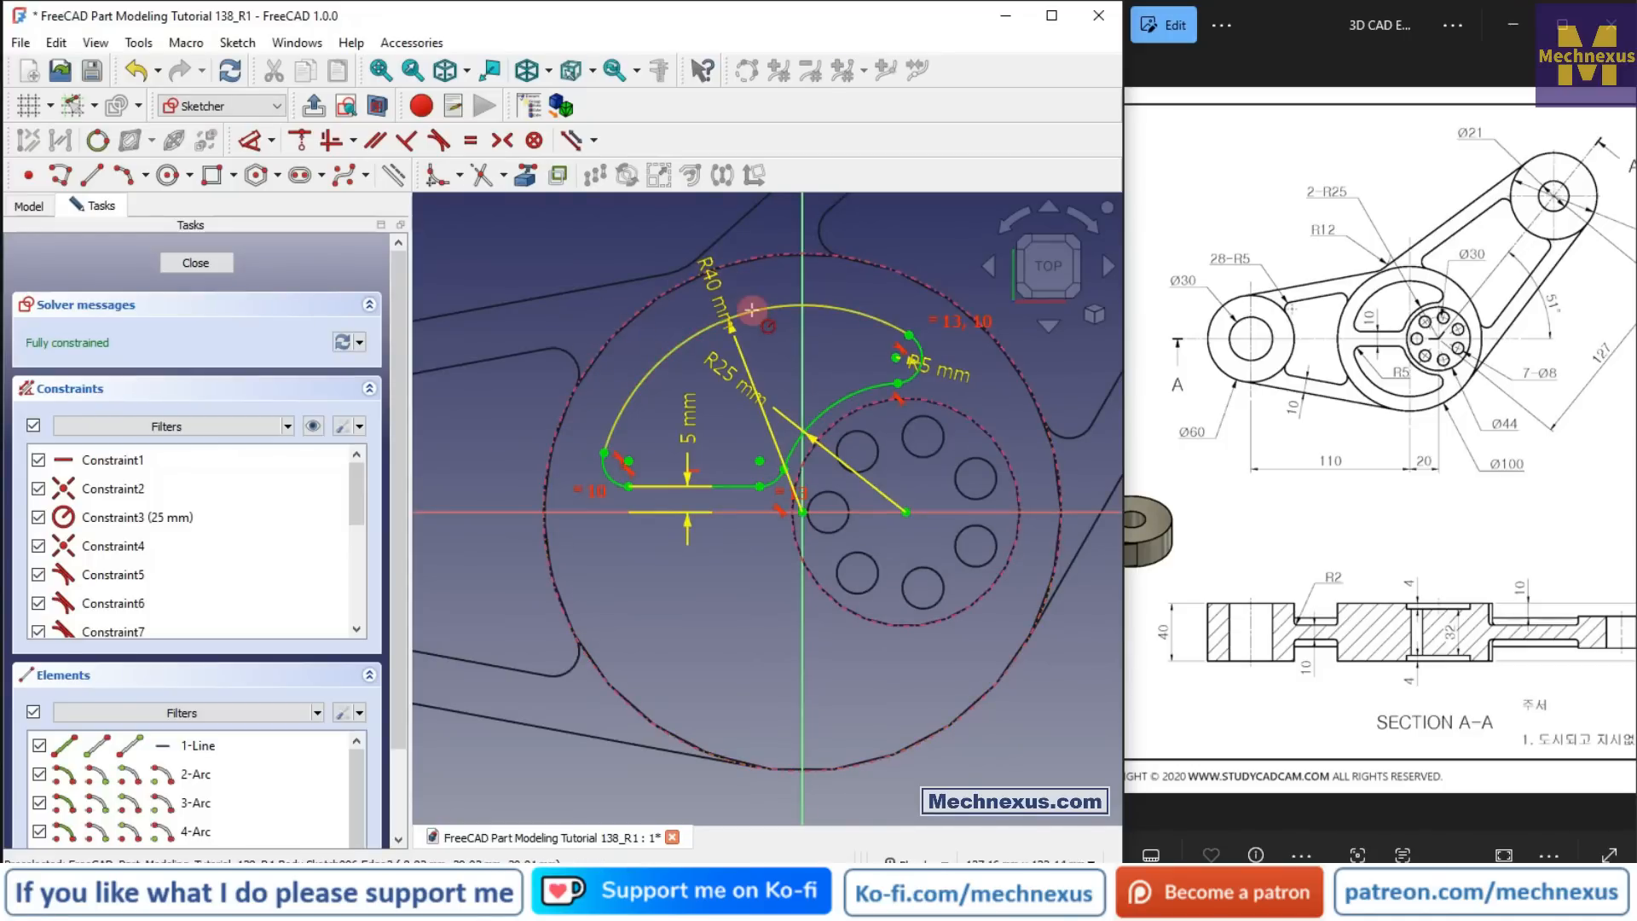
{"action": "scroll", "coordinate": [756, 325], "scroll_direction": "down", "scroll_amount": 2}
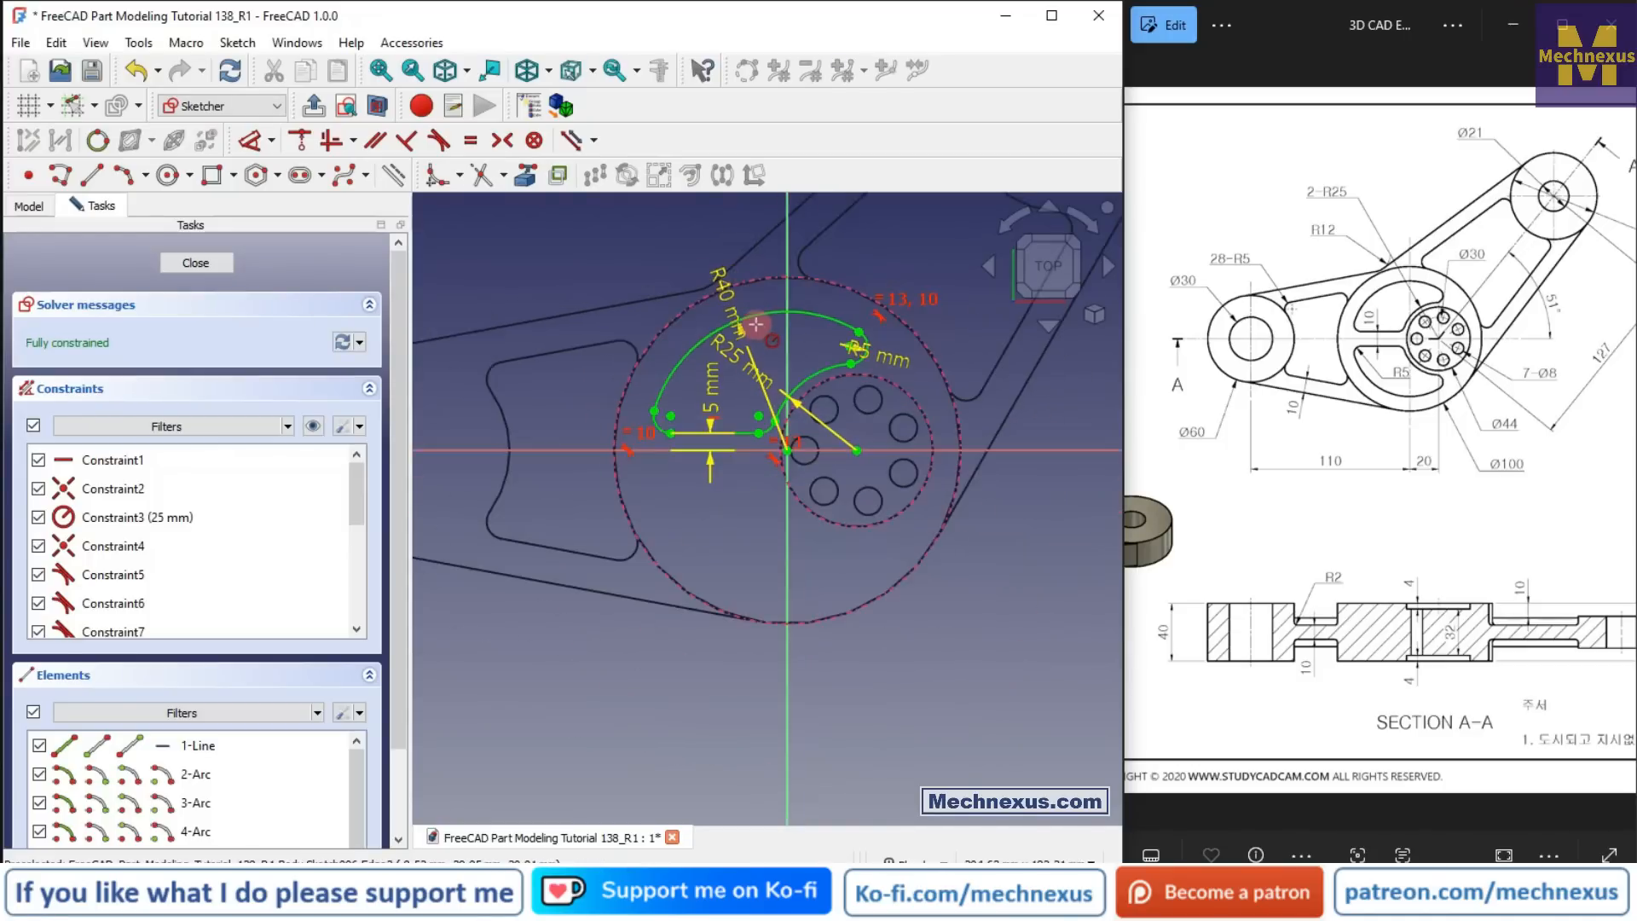
Step: Close the slot sketch and switch the display from wireframe back to shaded with visible edges
{"action": "left_click", "coordinate": [196, 264]}
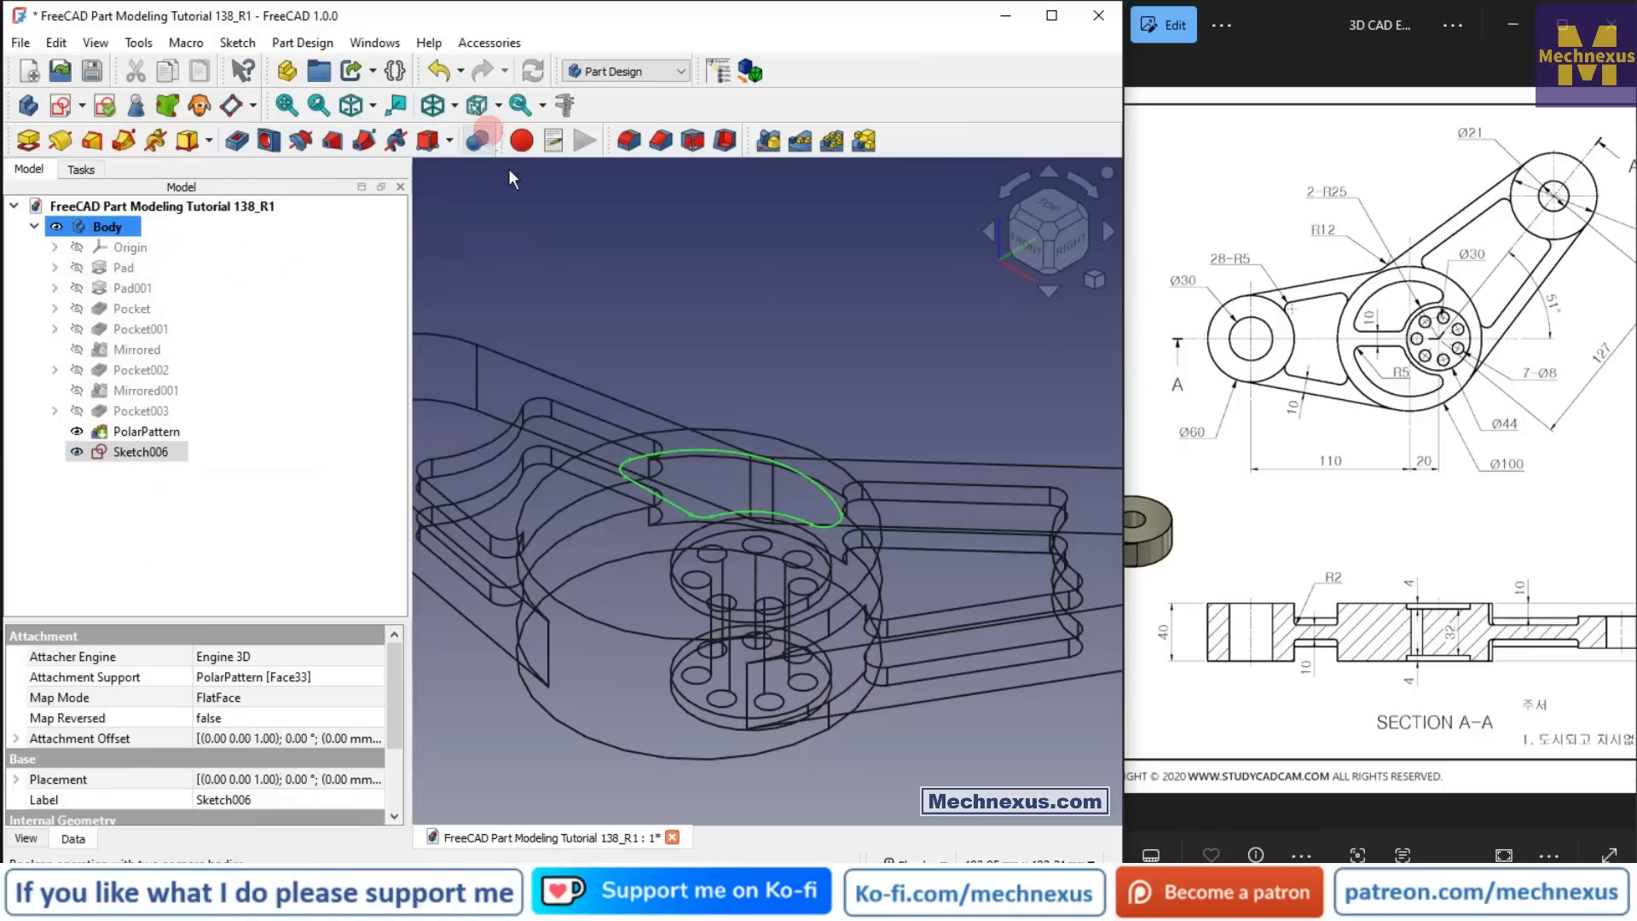
{"action": "scroll", "coordinate": [752, 296], "scroll_direction": "down", "scroll_amount": 2}
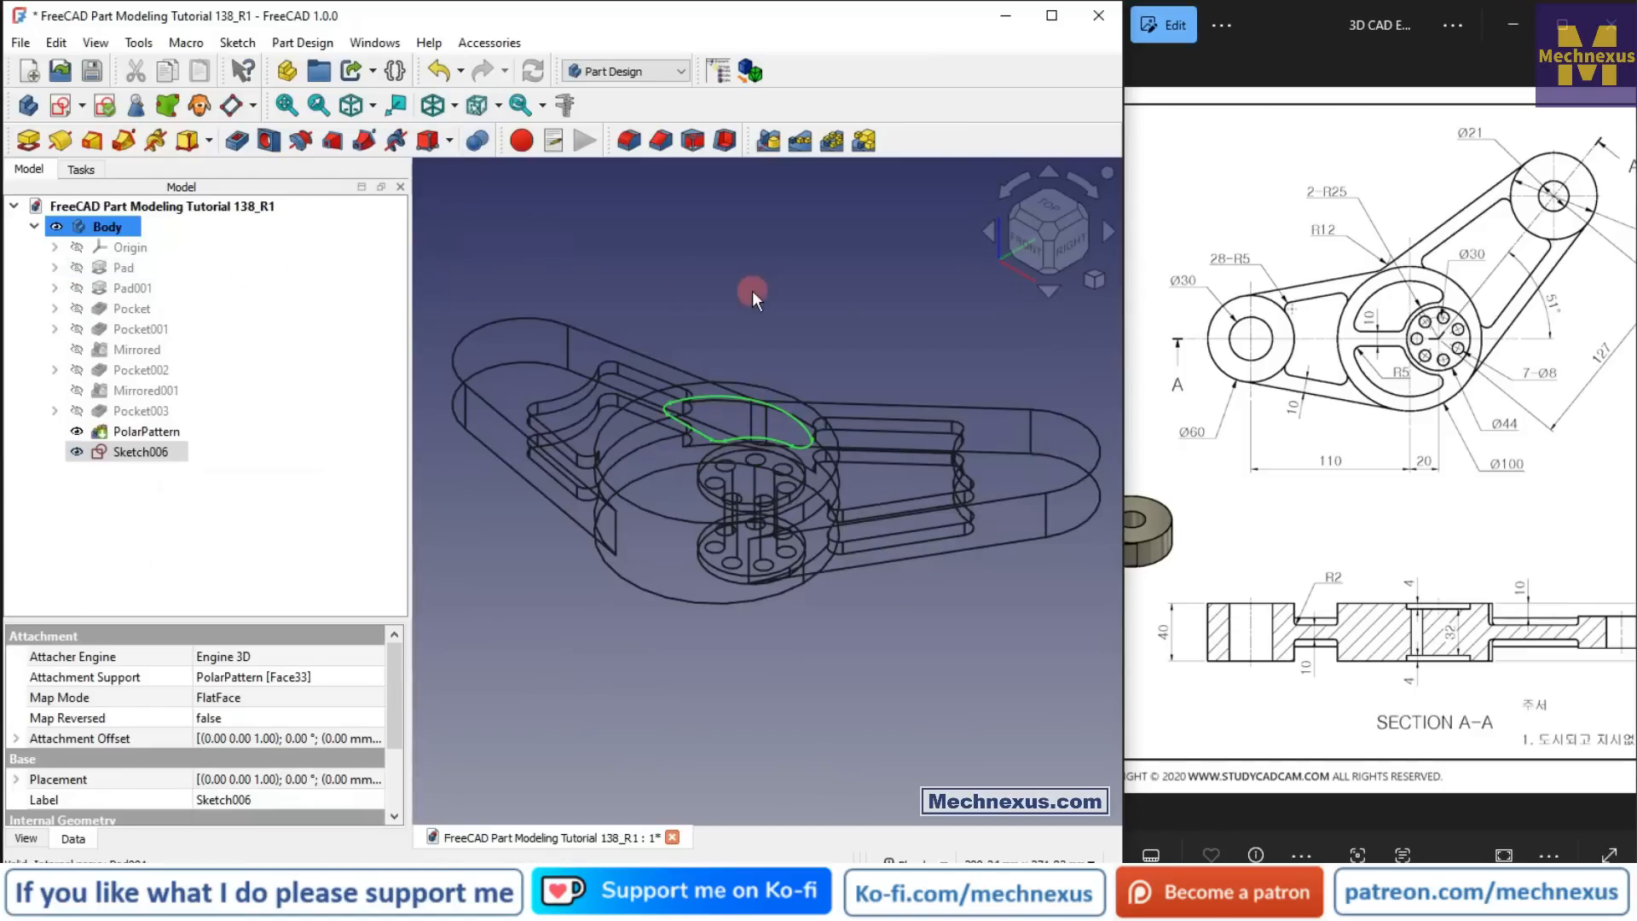
{"action": "left_click", "coordinate": [454, 105]}
{"action": "left_click", "coordinate": [464, 268]}
{"action": "left_click", "coordinate": [667, 294]}
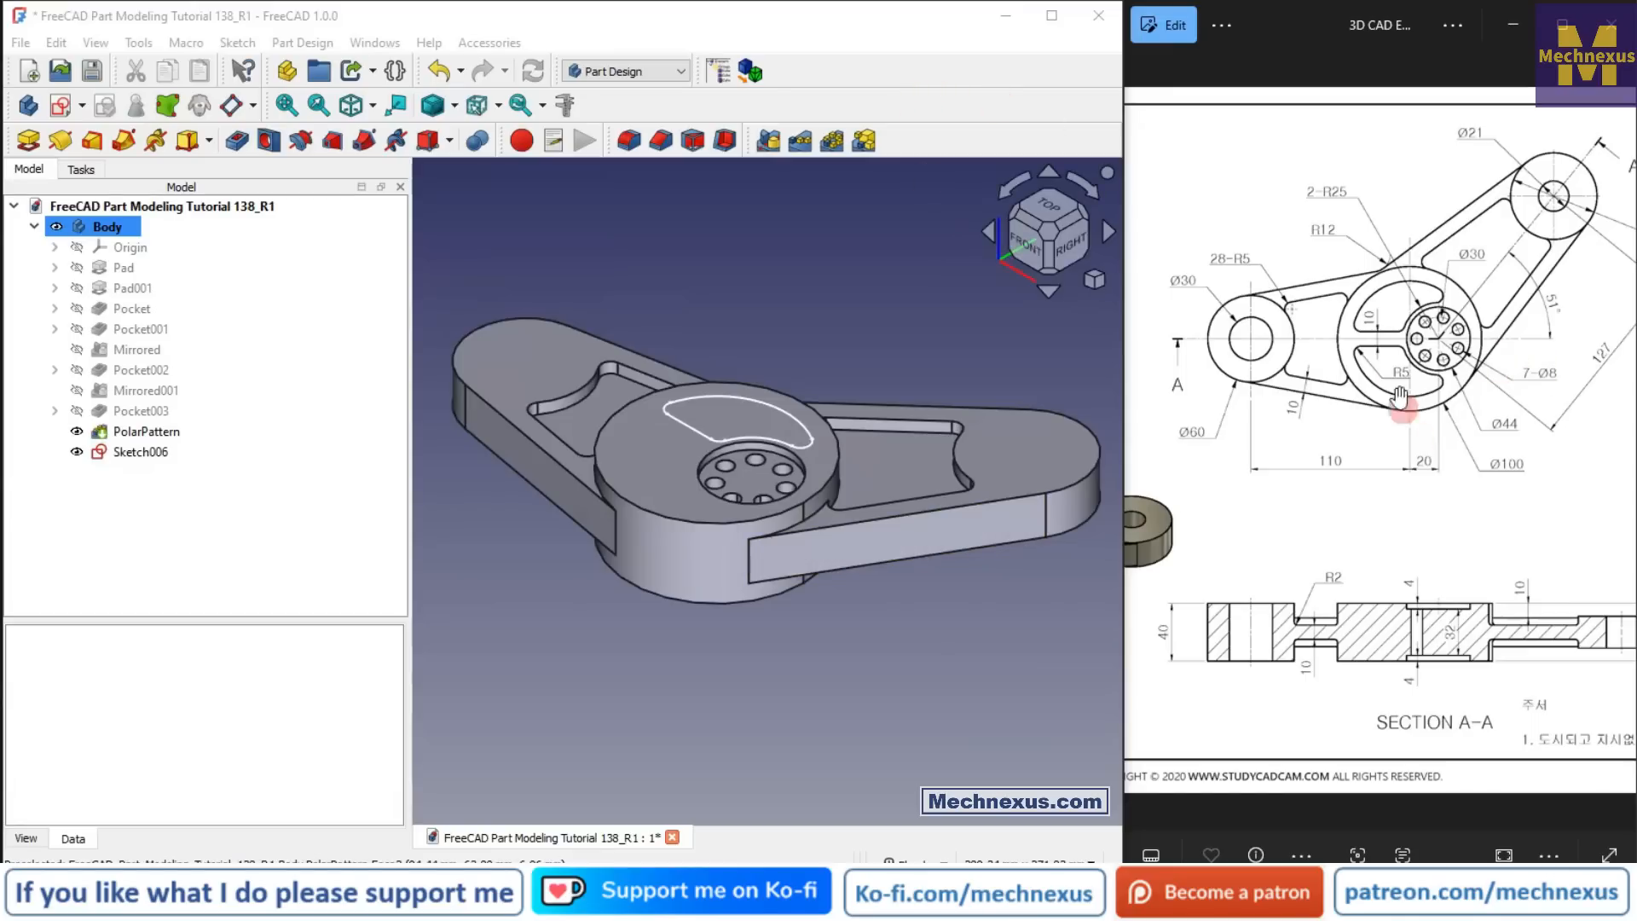
Step: Pocket the slot sketch through all of the central disc
{"action": "scroll", "coordinate": [1390, 392], "scroll_direction": "down", "scroll_amount": 3}
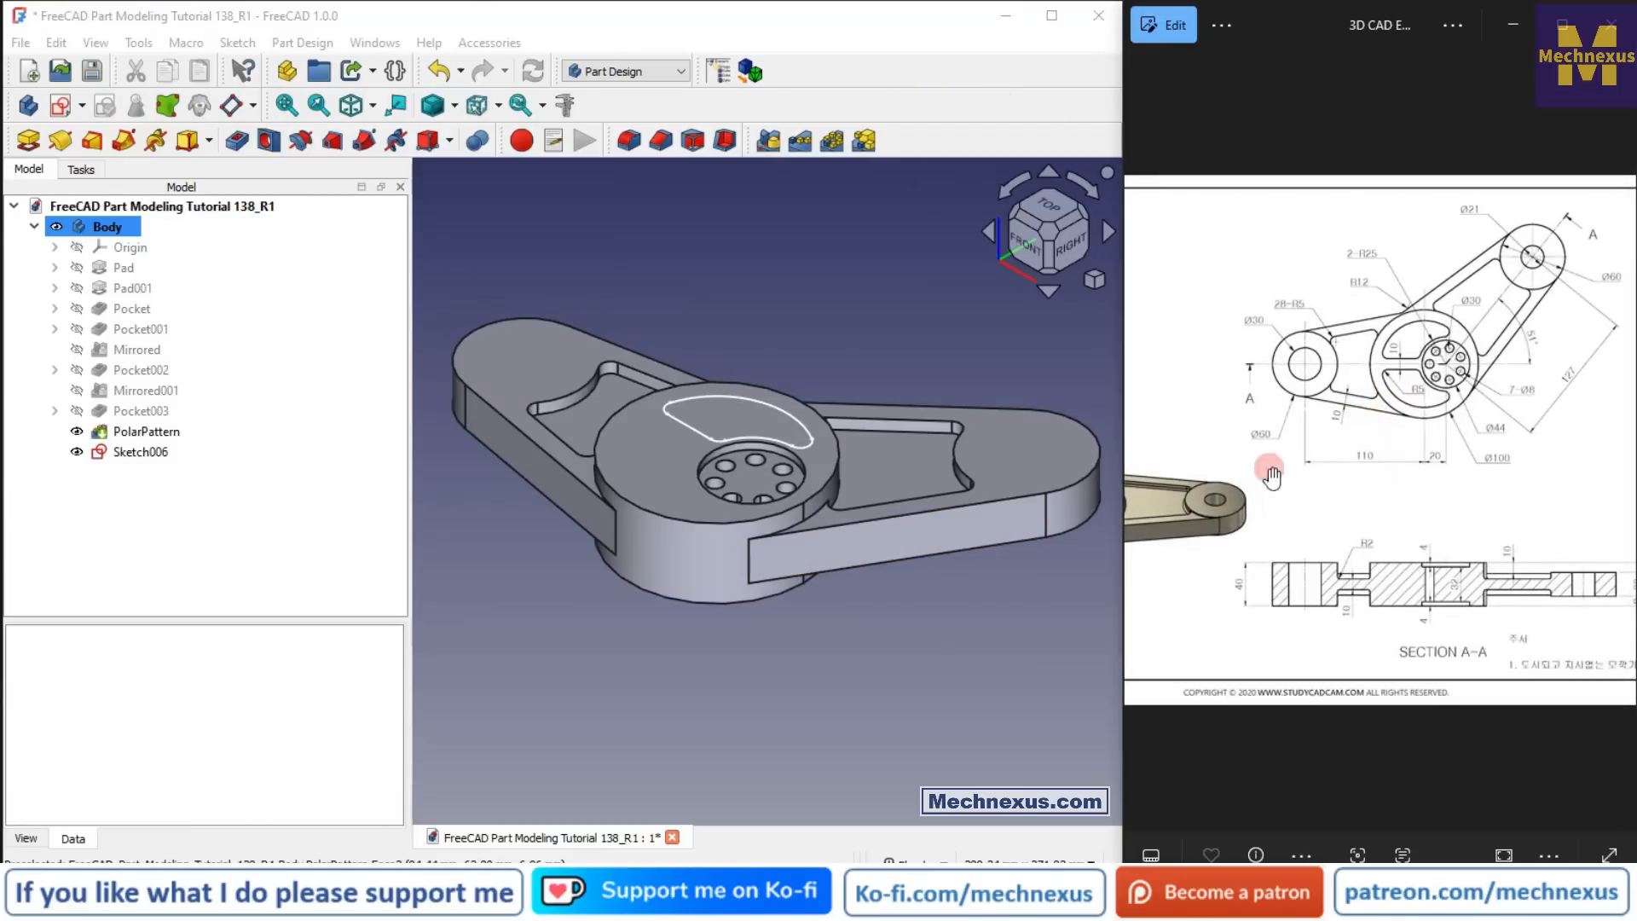
{"action": "left_click", "coordinate": [122, 439]}
{"action": "left_click", "coordinate": [128, 451]}
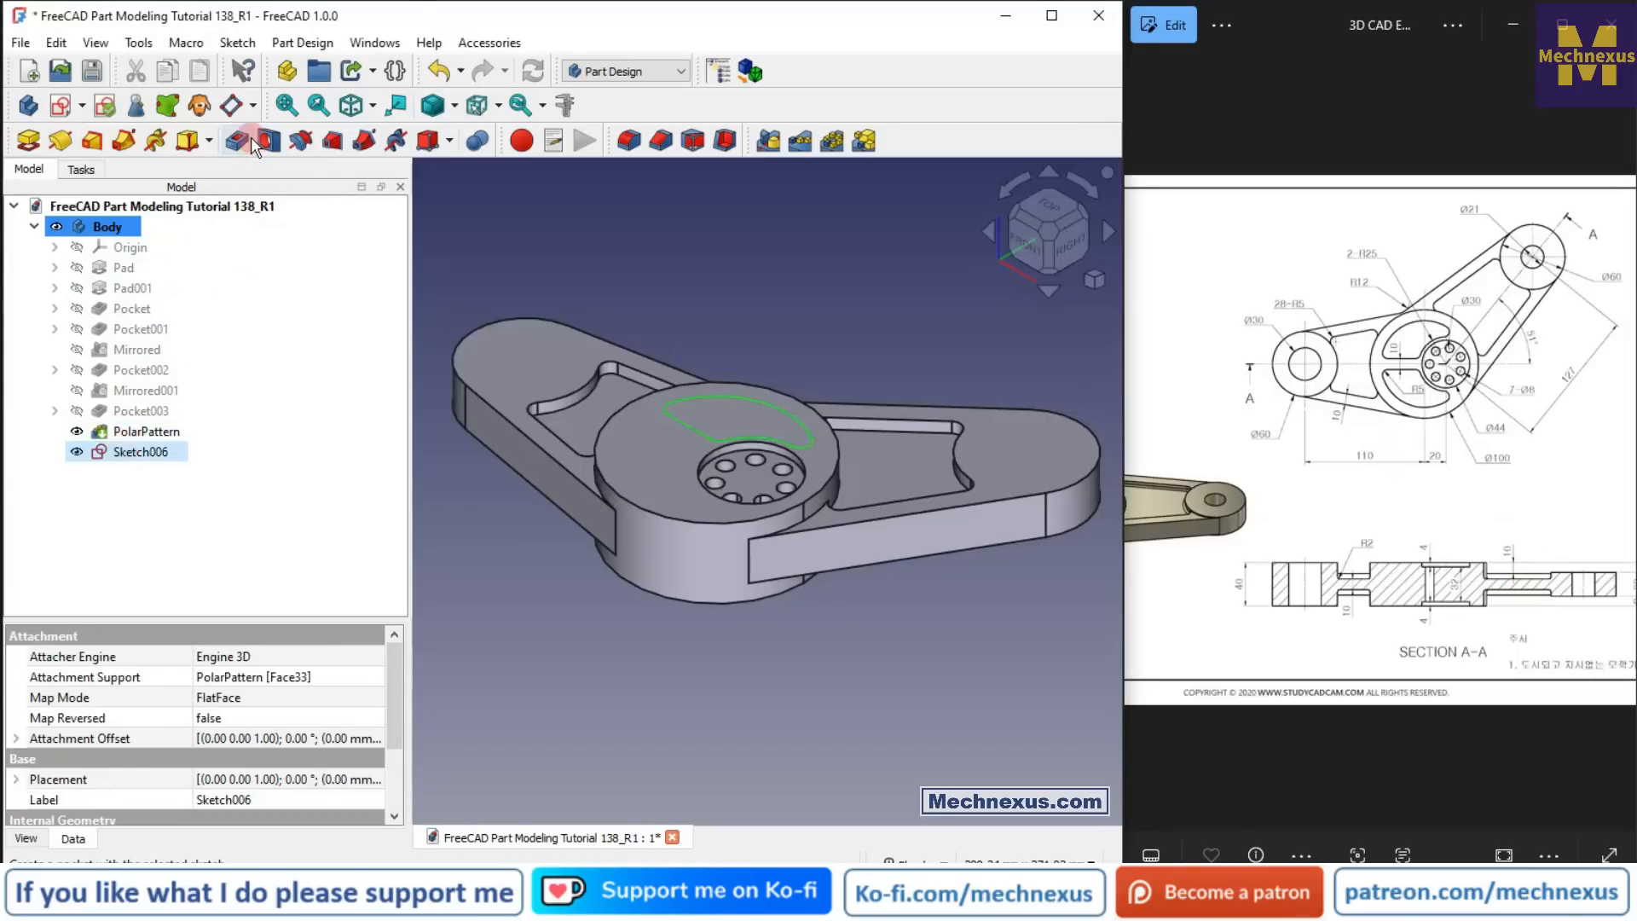
{"action": "left_click_drag", "start_coordinate": [1256, 563], "coordinate": [1481, 553]}
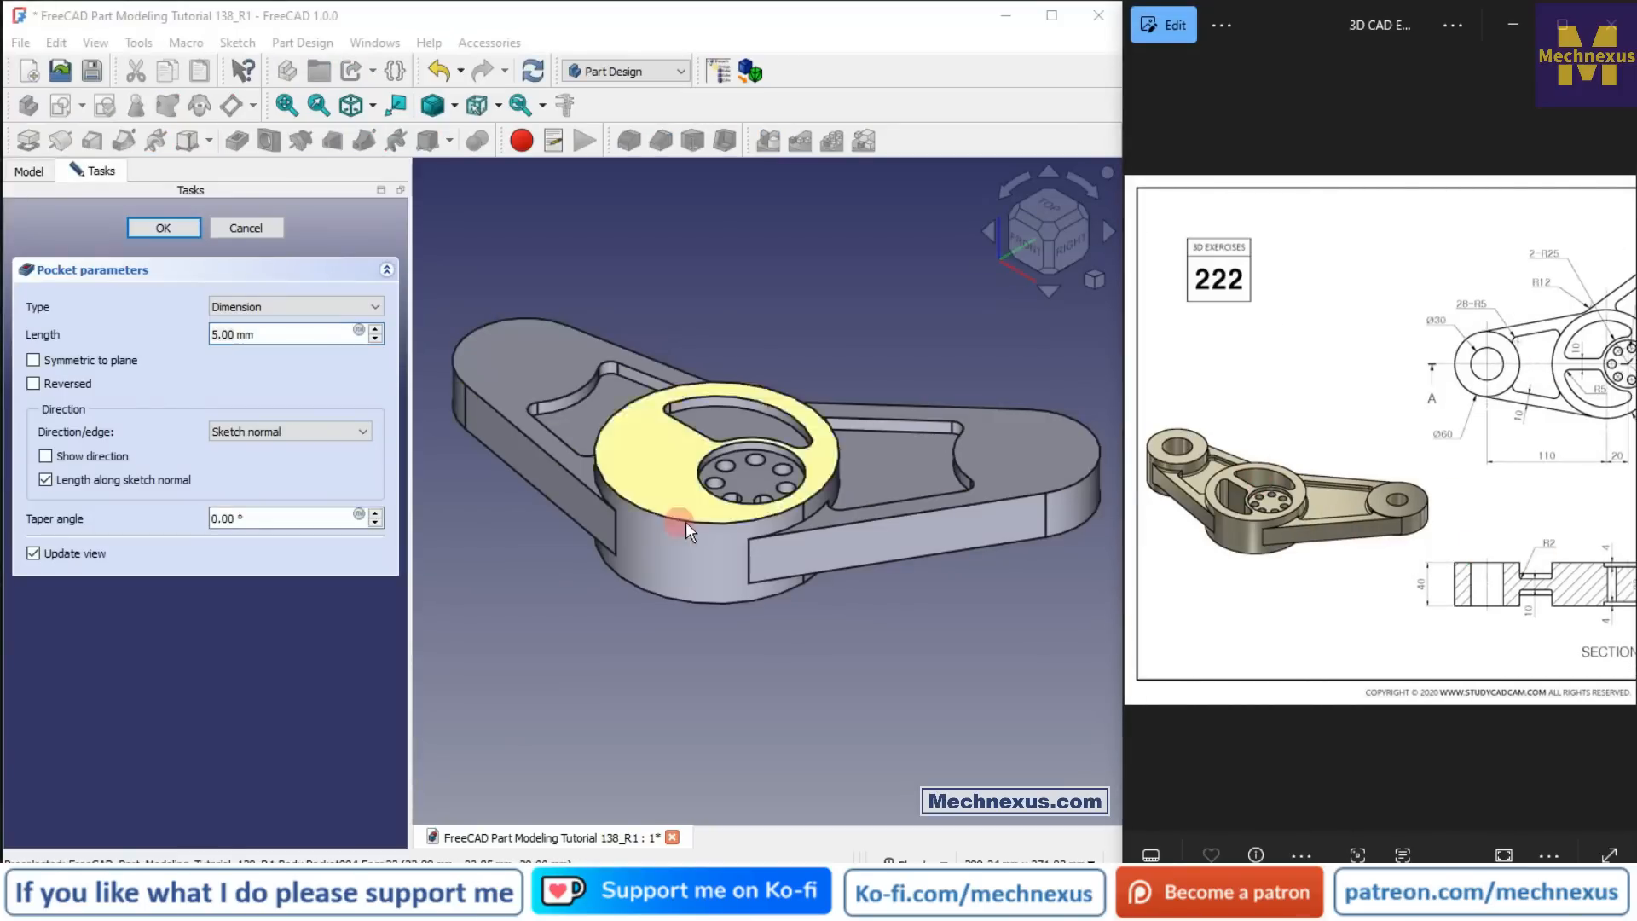
{"action": "left_click", "coordinate": [256, 306]}
{"action": "left_click", "coordinate": [279, 340]}
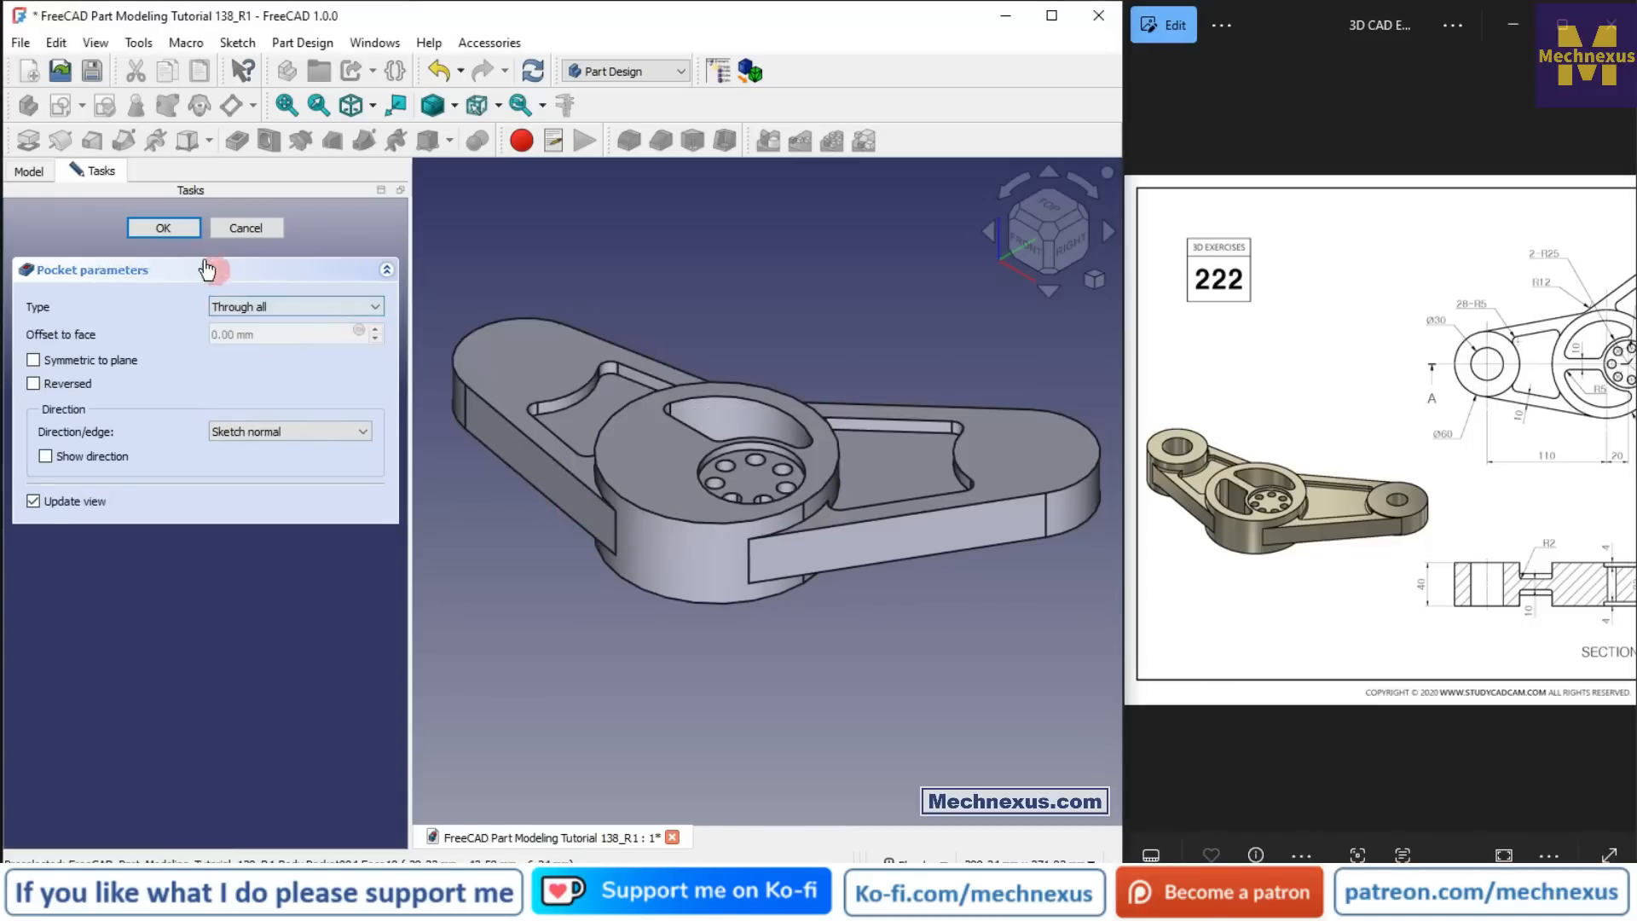
{"action": "key", "text": "Return"}
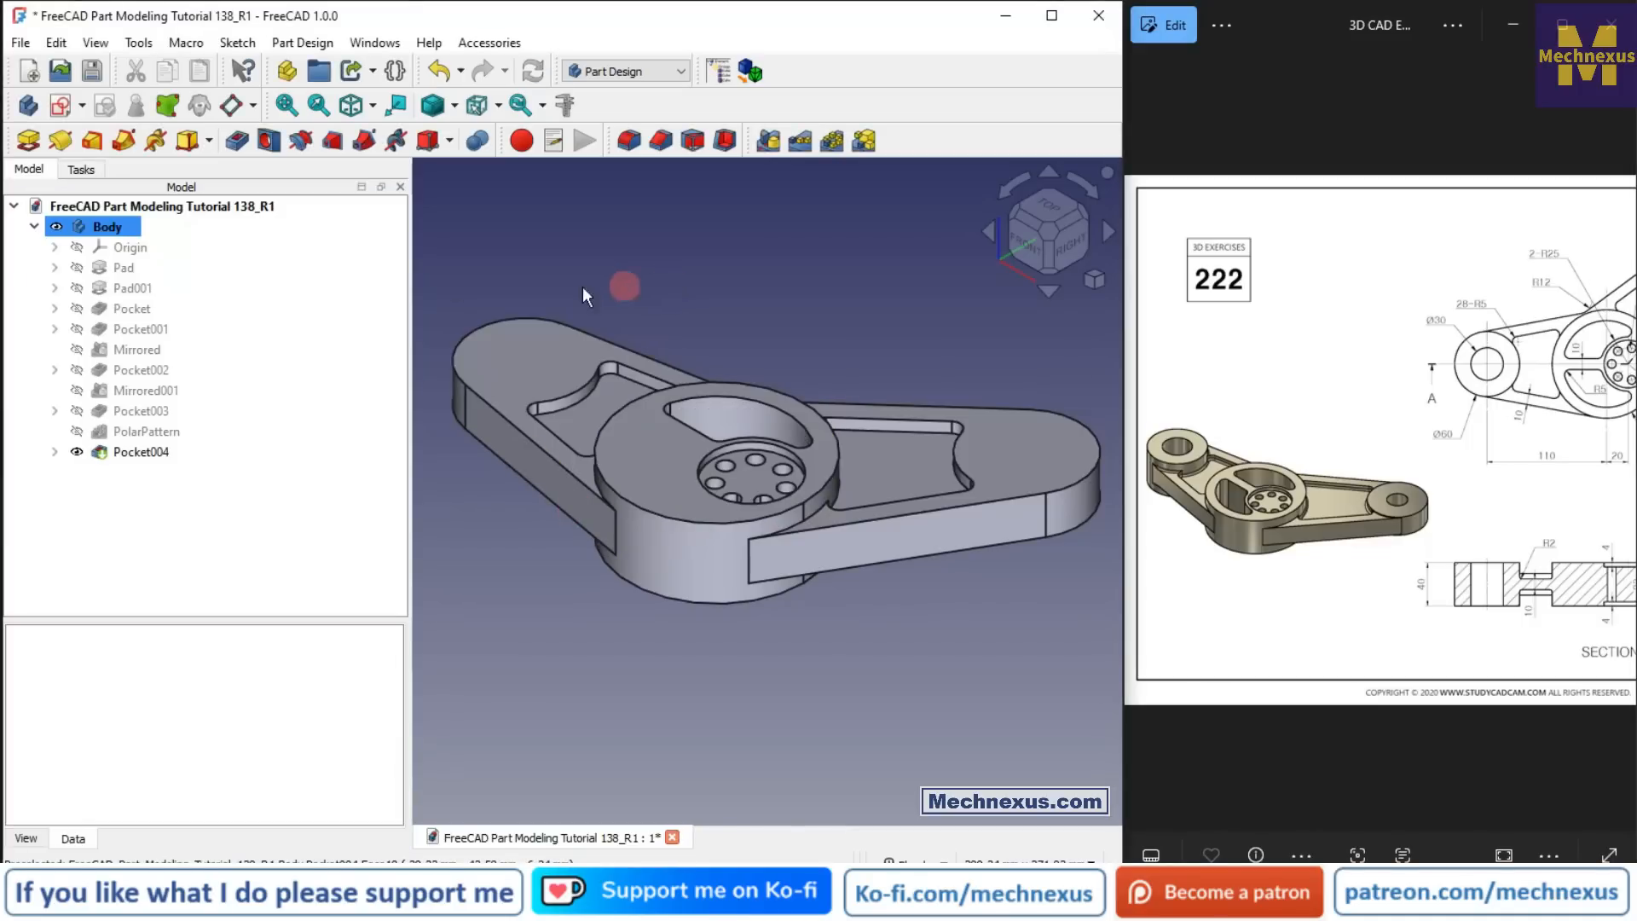
Step: Mirror the curved slot pocket about the base XZ plane to cut the matching slot in the disc
{"action": "left_click", "coordinate": [154, 457]}
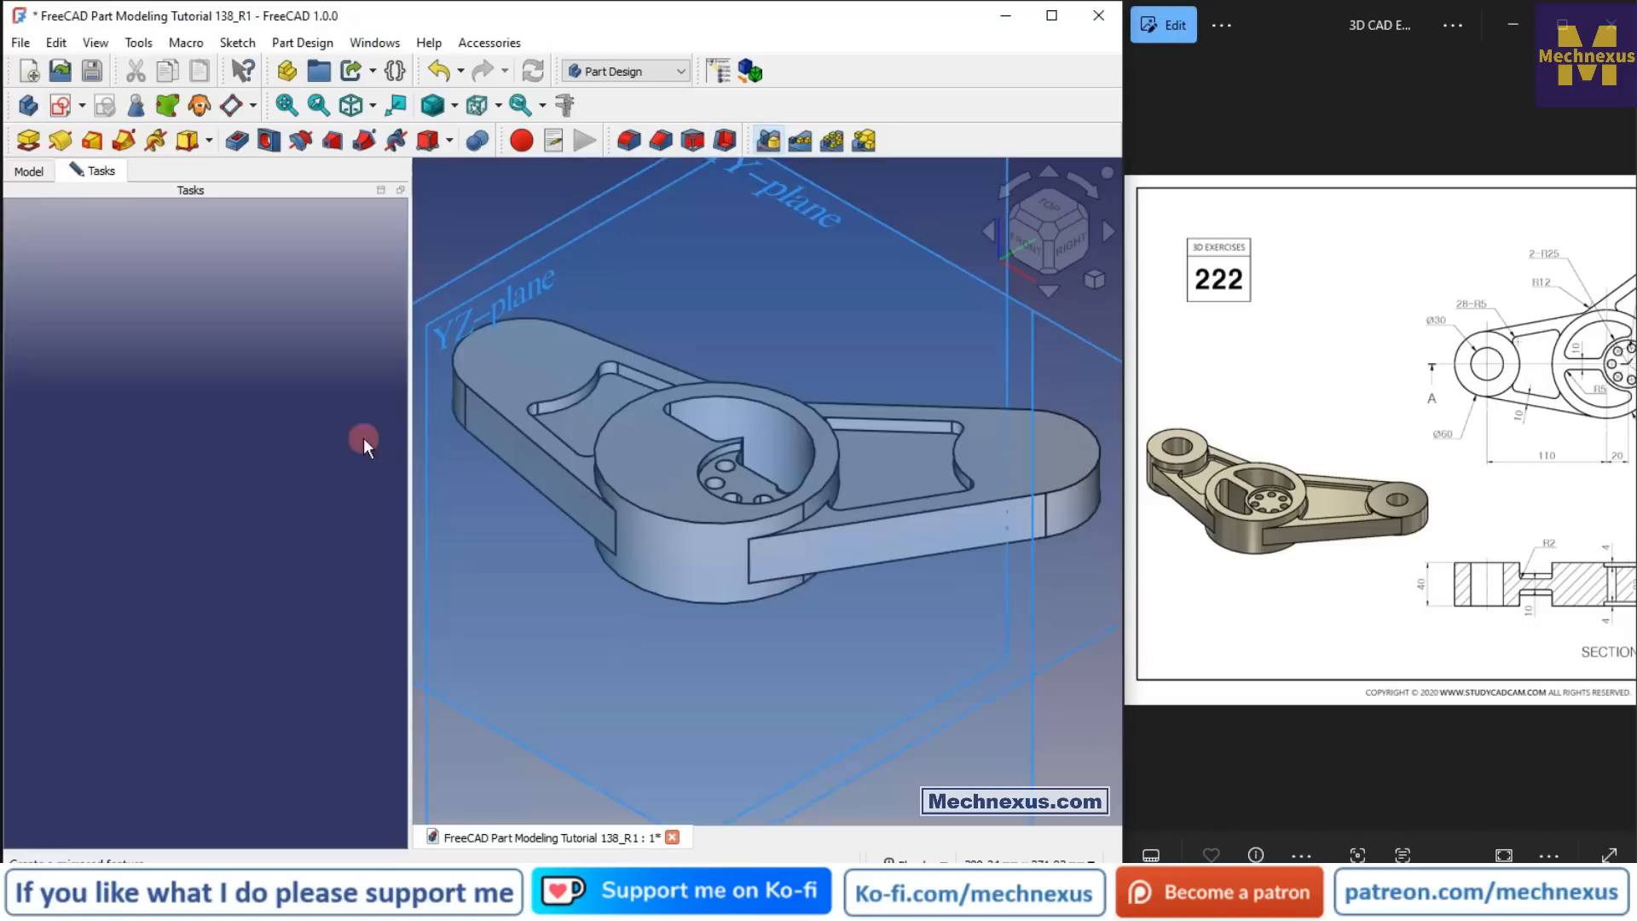
{"action": "middle_click_drag", "start_coordinate": [674, 408], "coordinate": [557, 426]}
{"action": "middle_click_drag", "start_coordinate": [554, 226], "coordinate": [836, 318]}
{"action": "left_click", "coordinate": [1103, 275]}
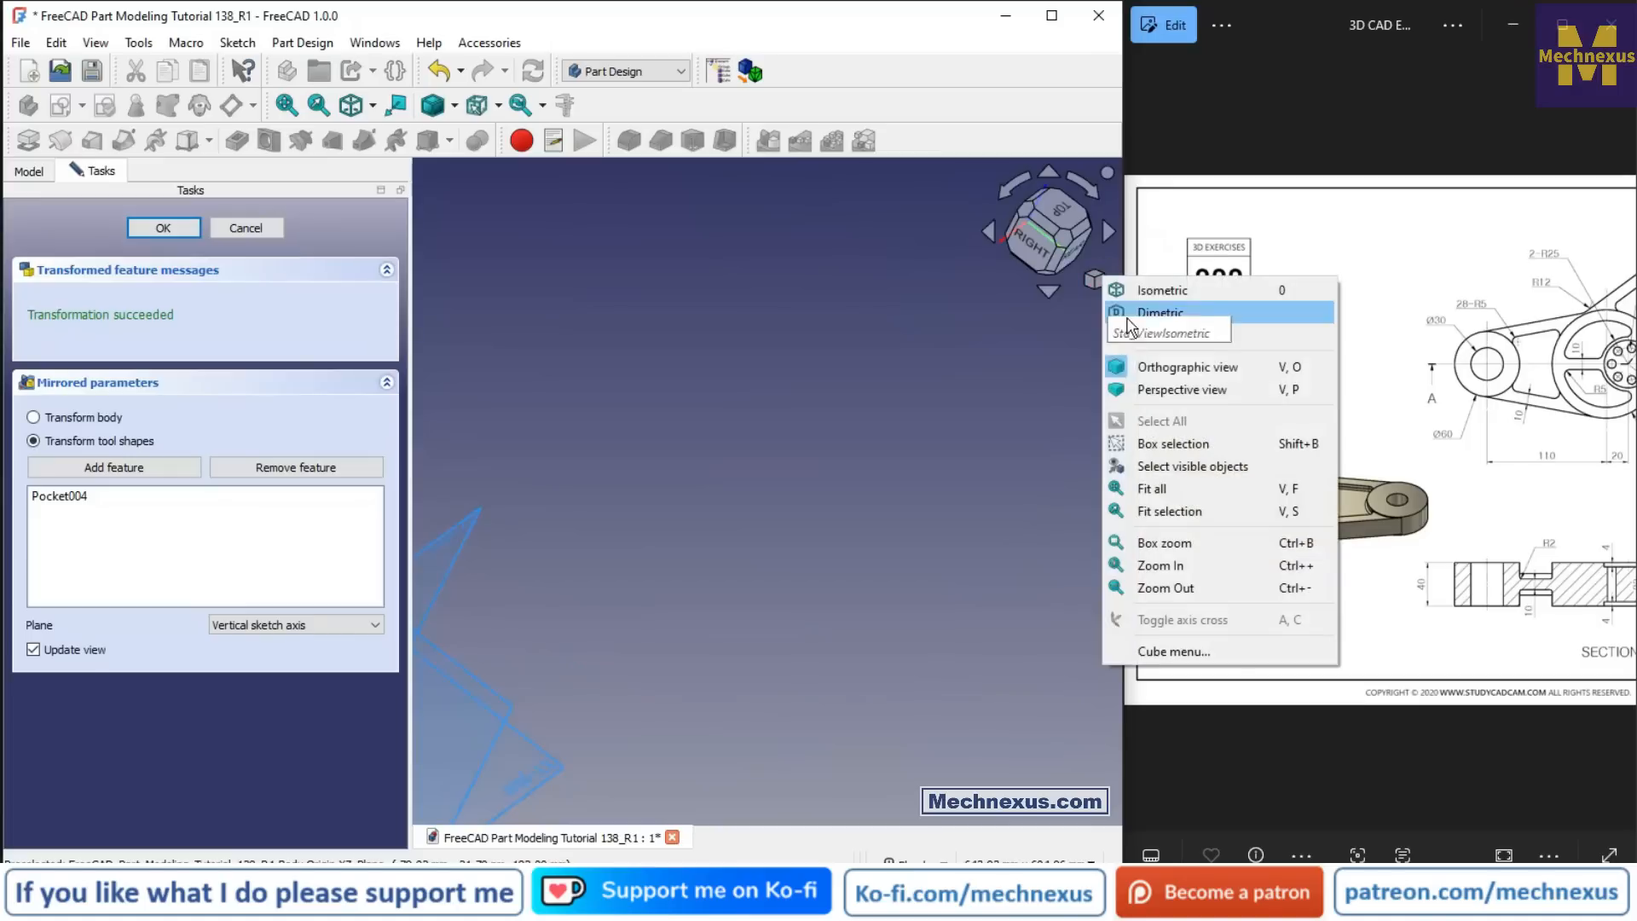
{"action": "left_click", "coordinate": [1142, 287]}
{"action": "scroll", "coordinate": [821, 338], "scroll_direction": "down", "scroll_amount": 2}
{"action": "scroll", "coordinate": [845, 716], "scroll_direction": "up", "scroll_amount": 3}
{"action": "scroll", "coordinate": [701, 388], "scroll_direction": "down", "scroll_amount": 2}
{"action": "scroll", "coordinate": [722, 559], "scroll_direction": "up", "scroll_amount": 3}
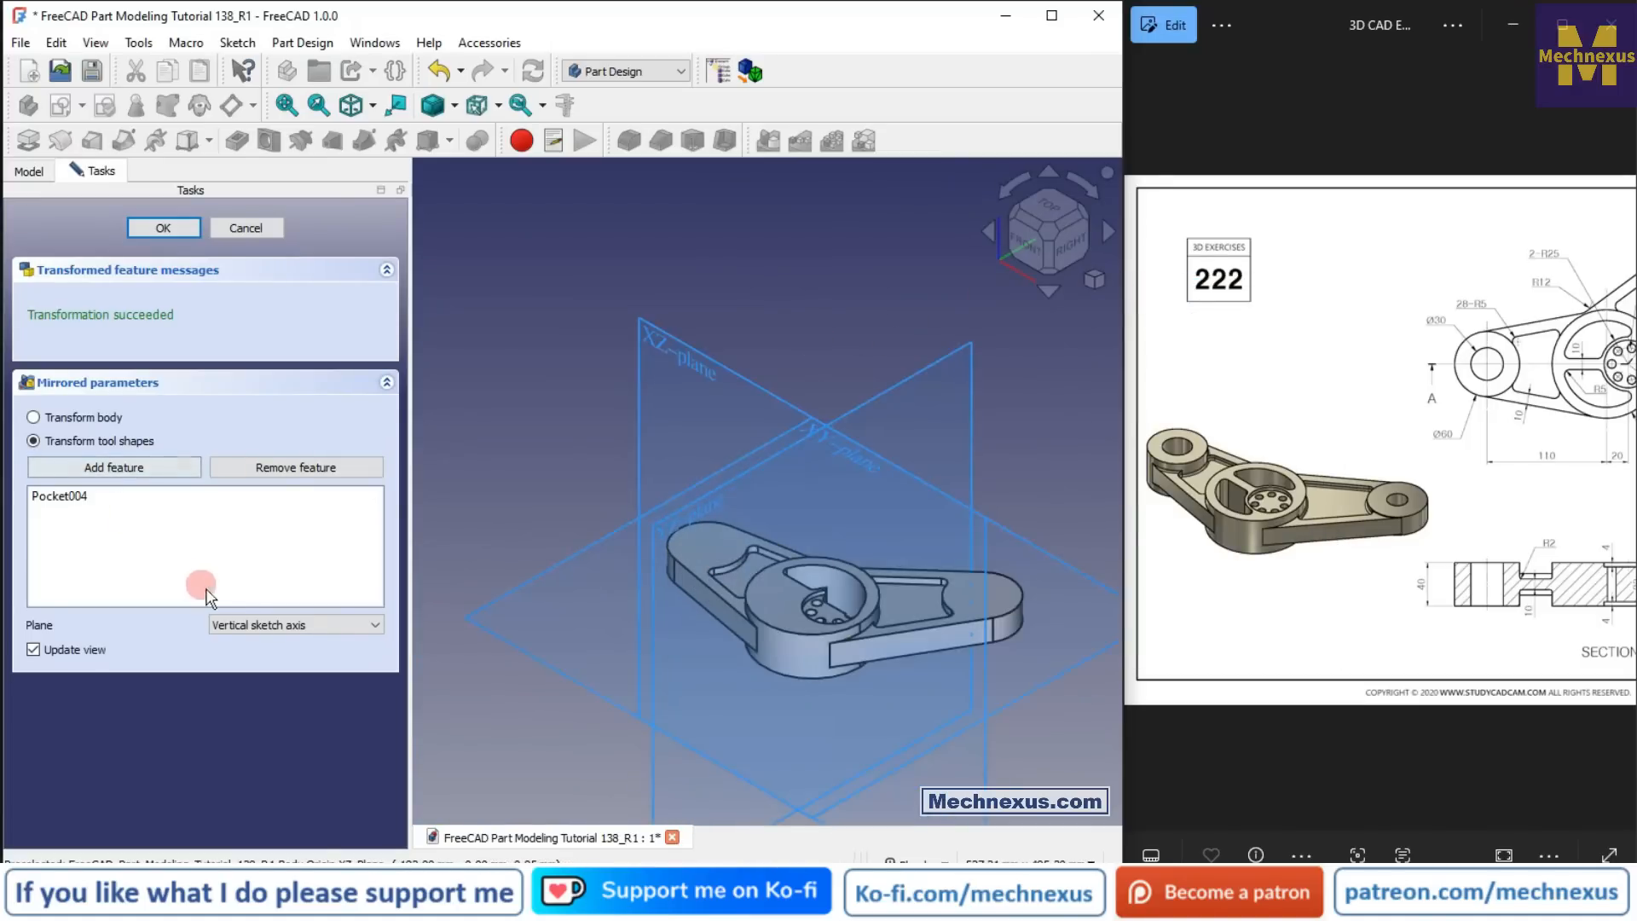
{"action": "left_click", "coordinate": [300, 625]}
{"action": "left_click", "coordinate": [254, 708]}
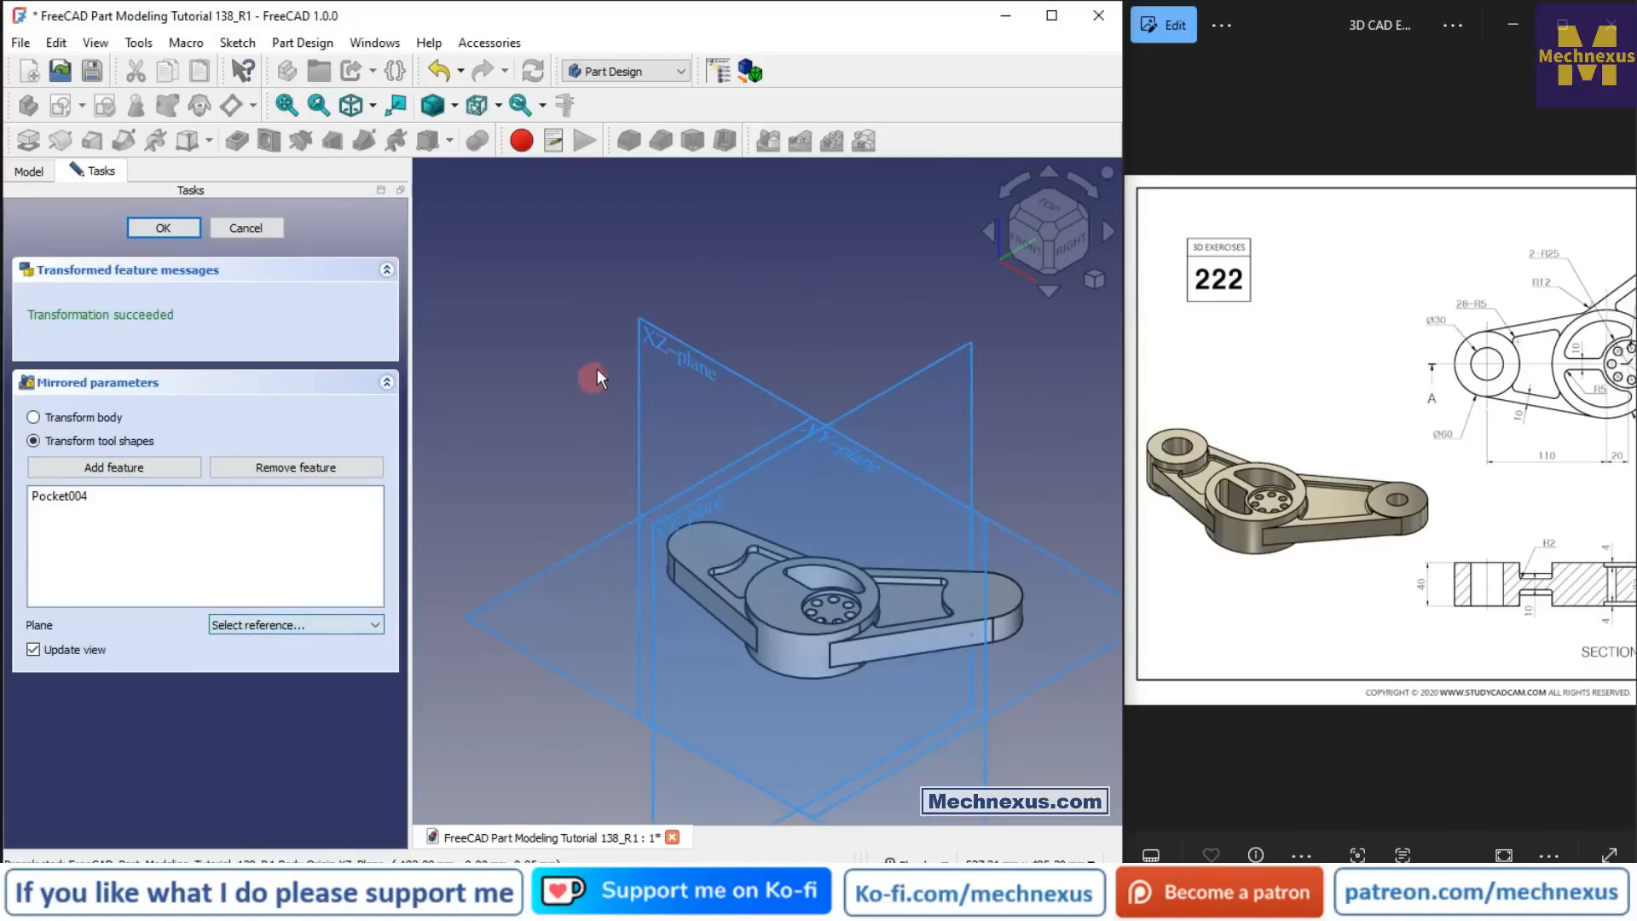
{"action": "left_click", "coordinate": [641, 336]}
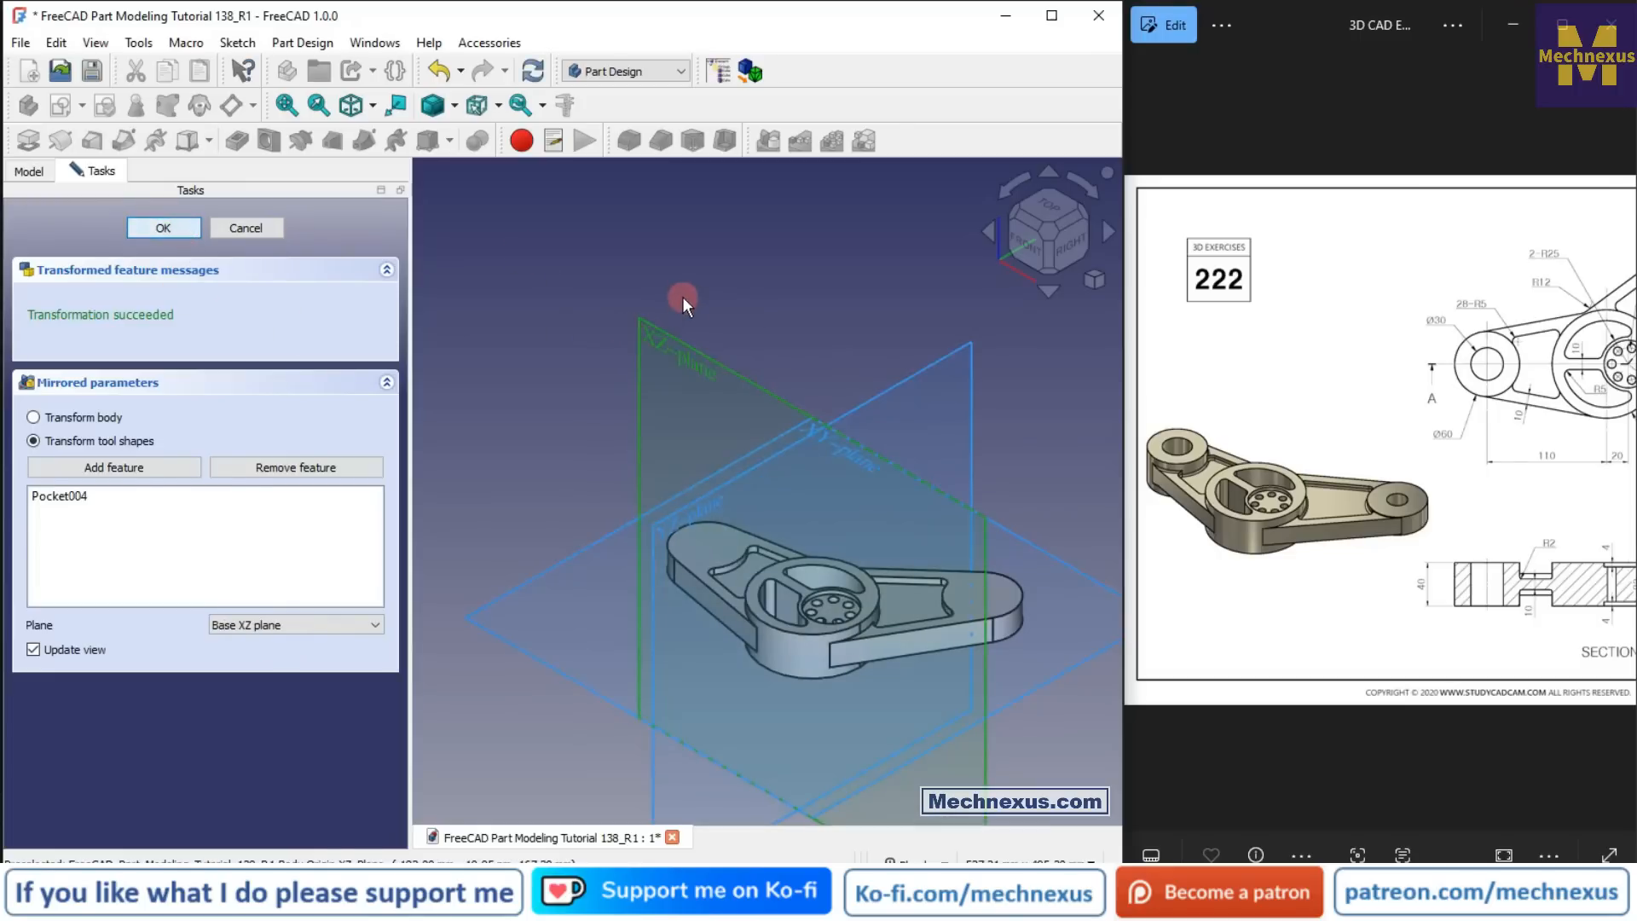
{"action": "scroll", "coordinate": [682, 294], "scroll_direction": "down", "scroll_amount": 2}
{"action": "scroll", "coordinate": [822, 496], "scroll_direction": "up", "scroll_amount": 3}
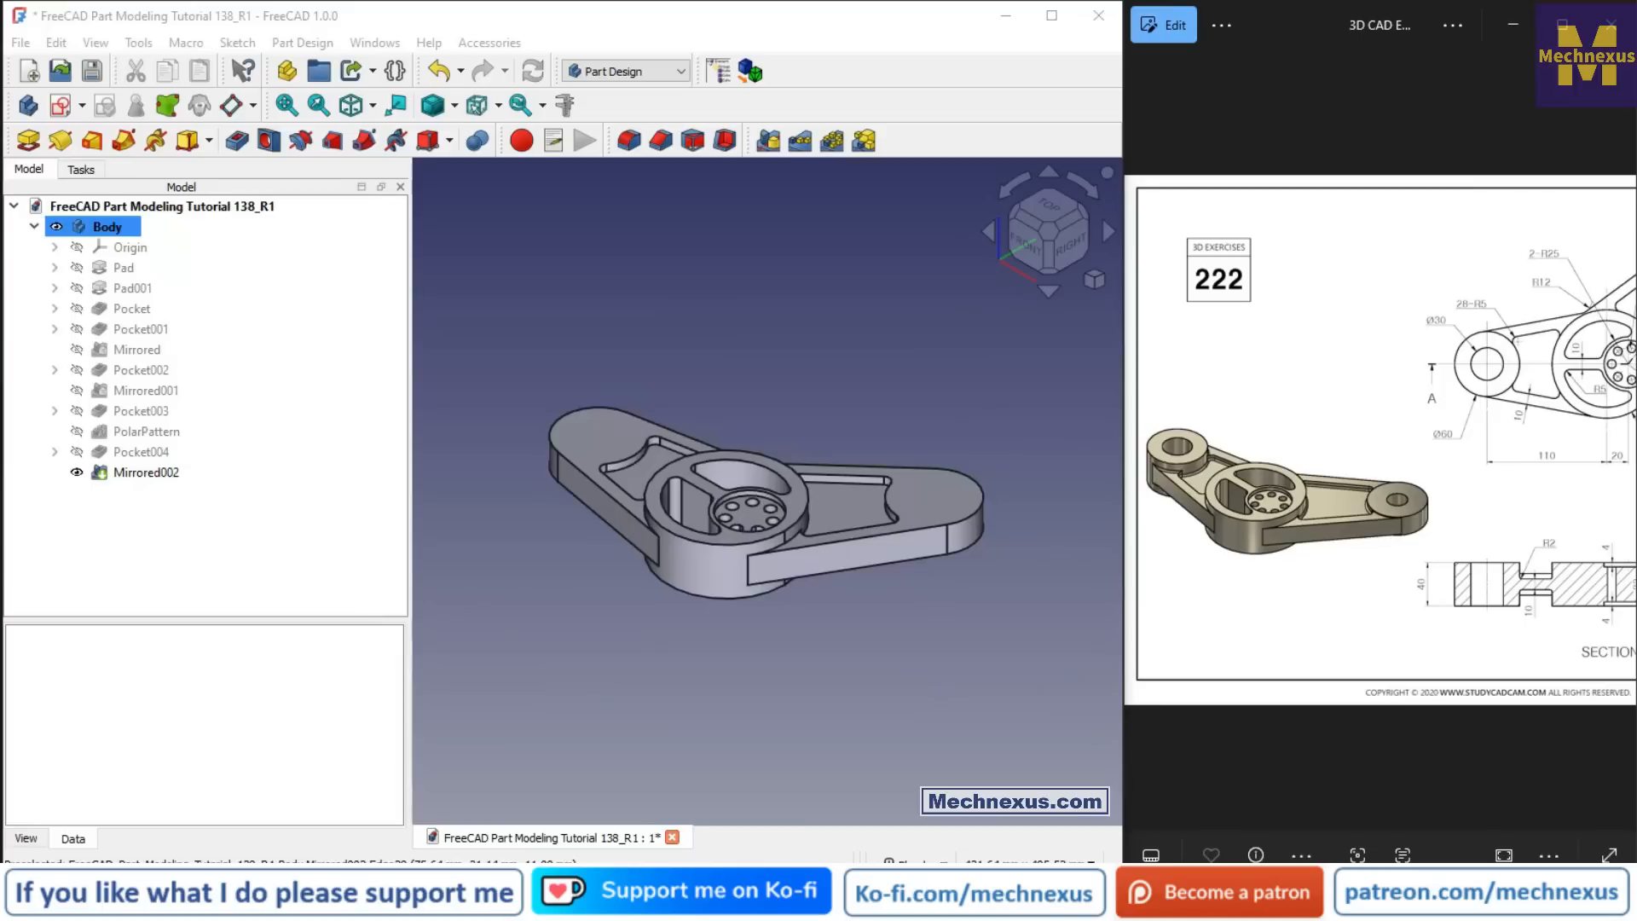
Step: Start a sketch on the arms' top face and project the shorter arm's rounded end arc as external geometry
{"action": "left_click", "coordinate": [1066, 431]}
{"action": "left_click", "coordinate": [585, 429]}
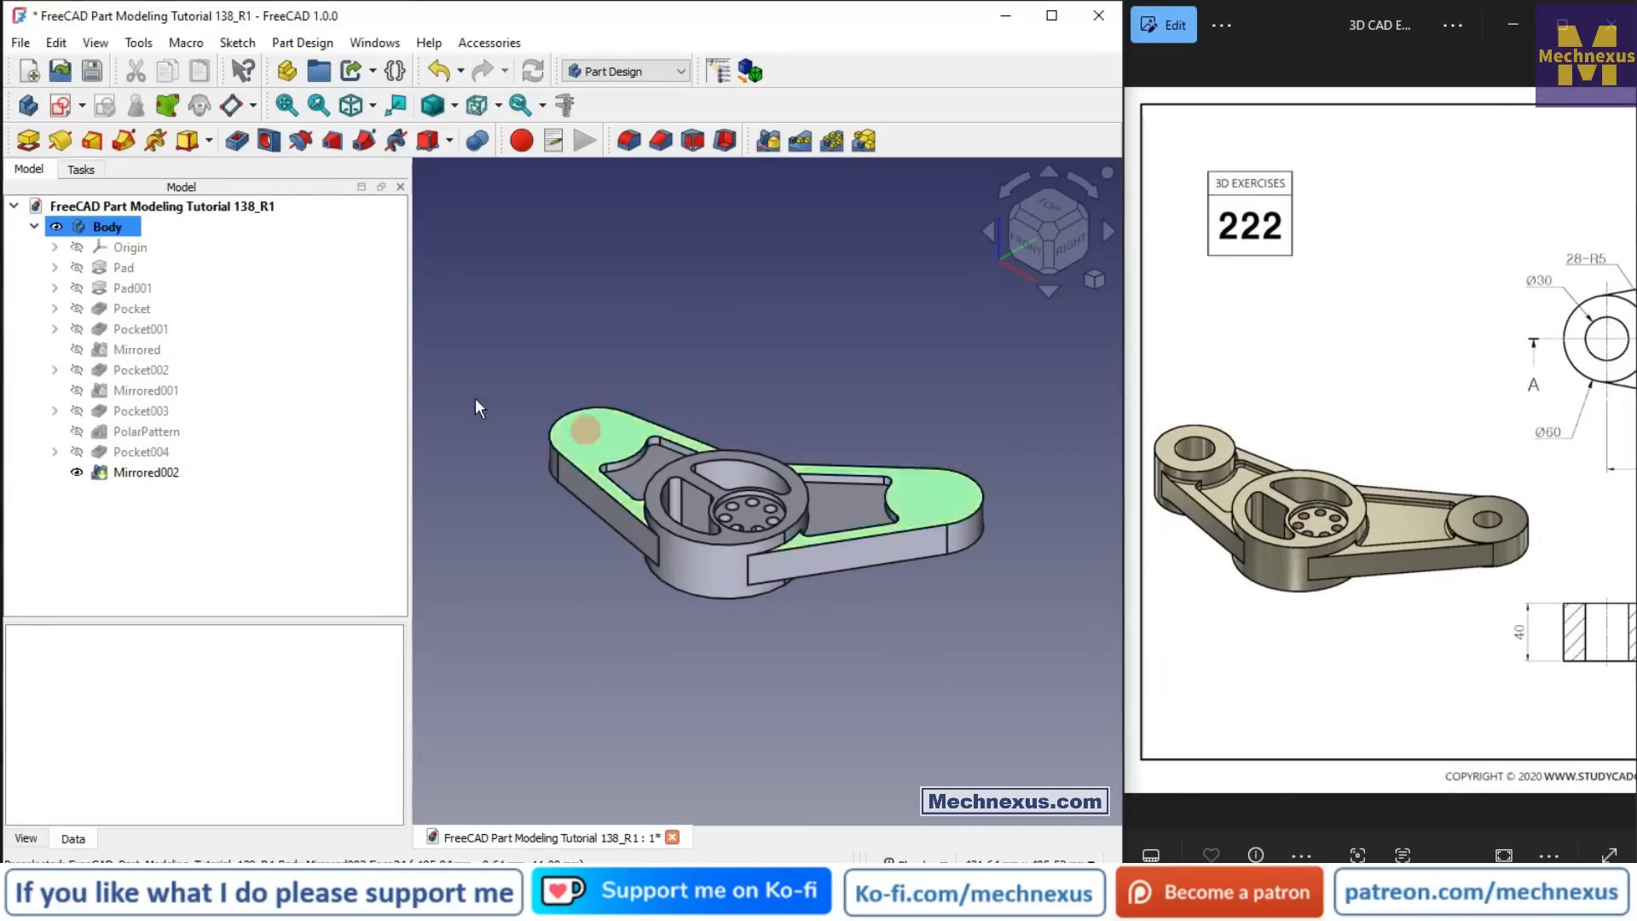
{"action": "left_click", "coordinate": [62, 106]}
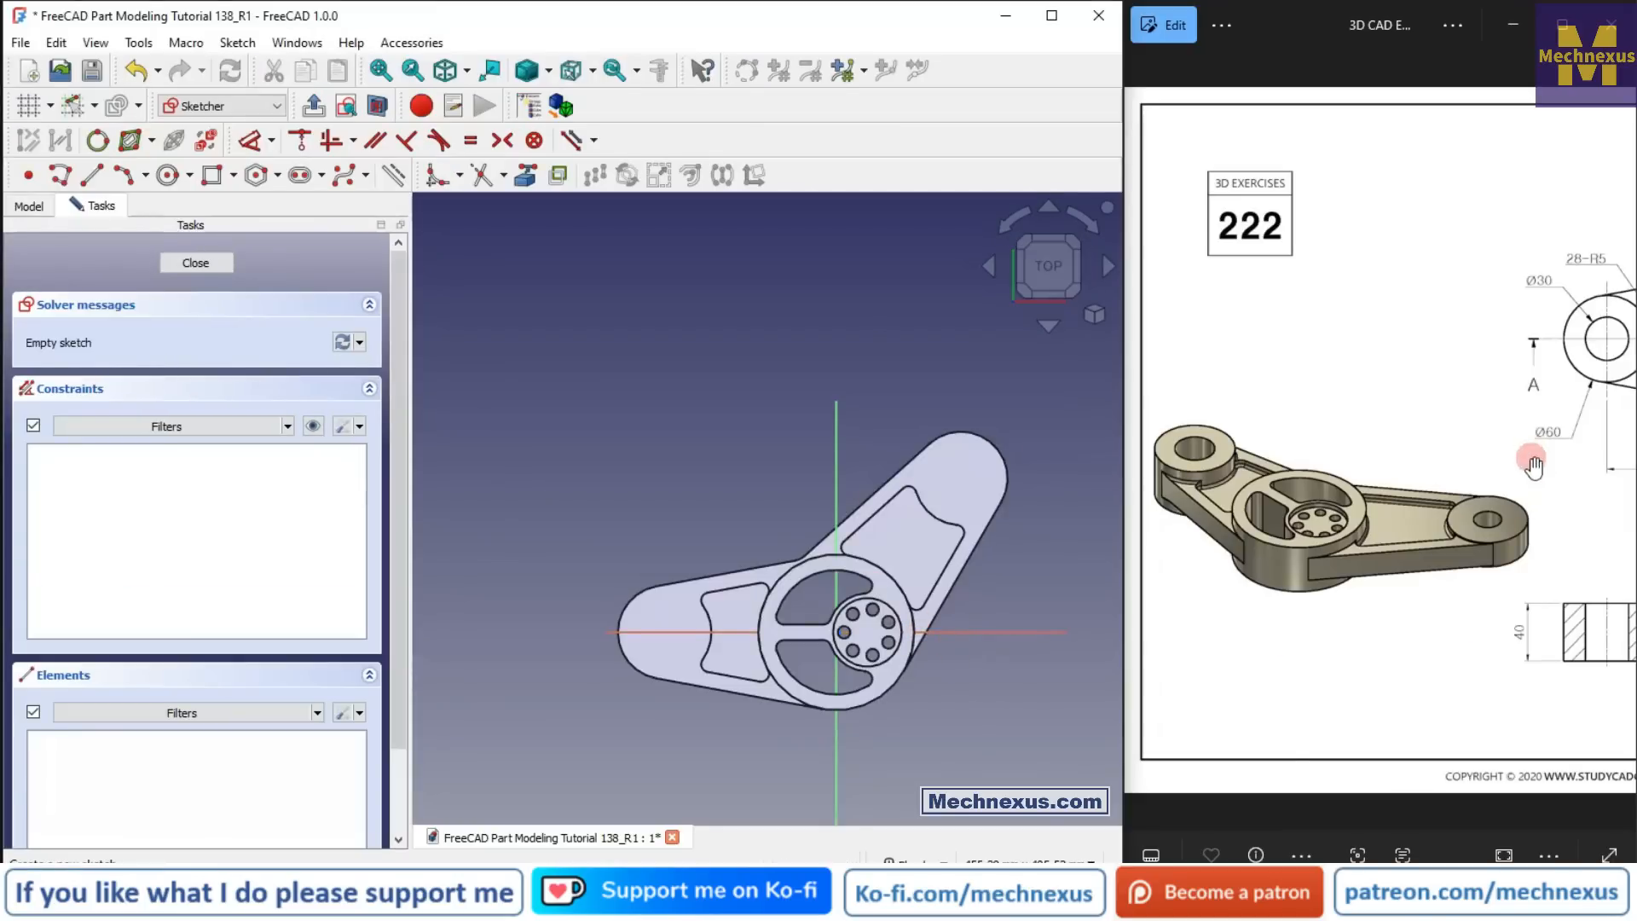
{"action": "left_click_drag", "start_coordinate": [1527, 457], "coordinate": [1297, 475]}
{"action": "left_click_drag", "start_coordinate": [1355, 347], "coordinate": [1320, 385]}
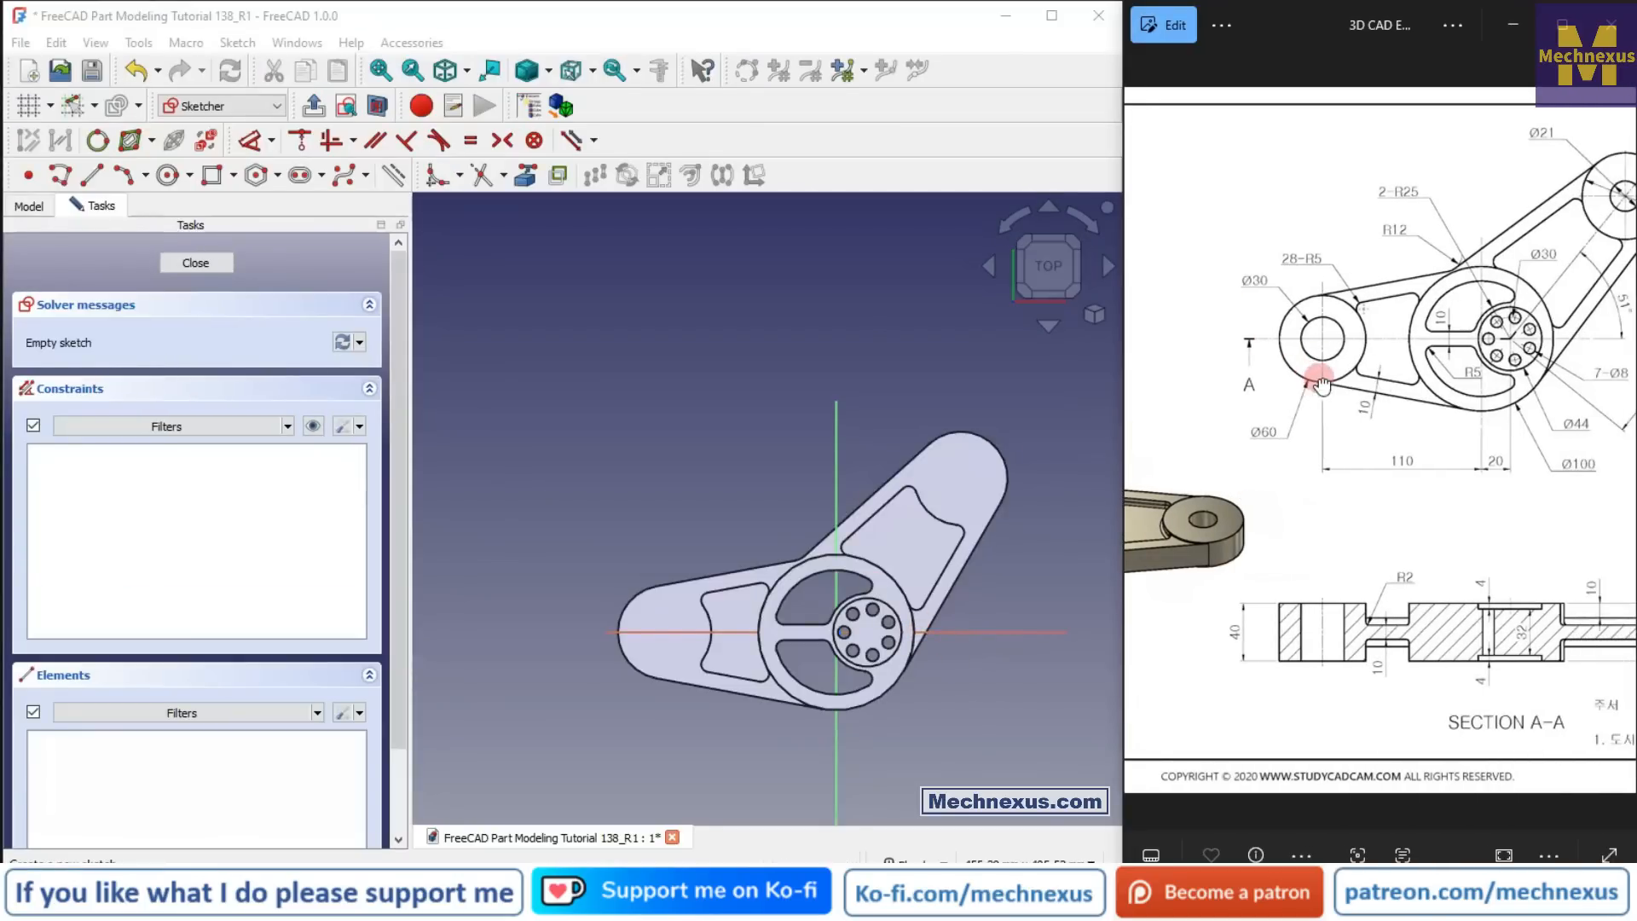
{"action": "left_click", "coordinate": [525, 175]}
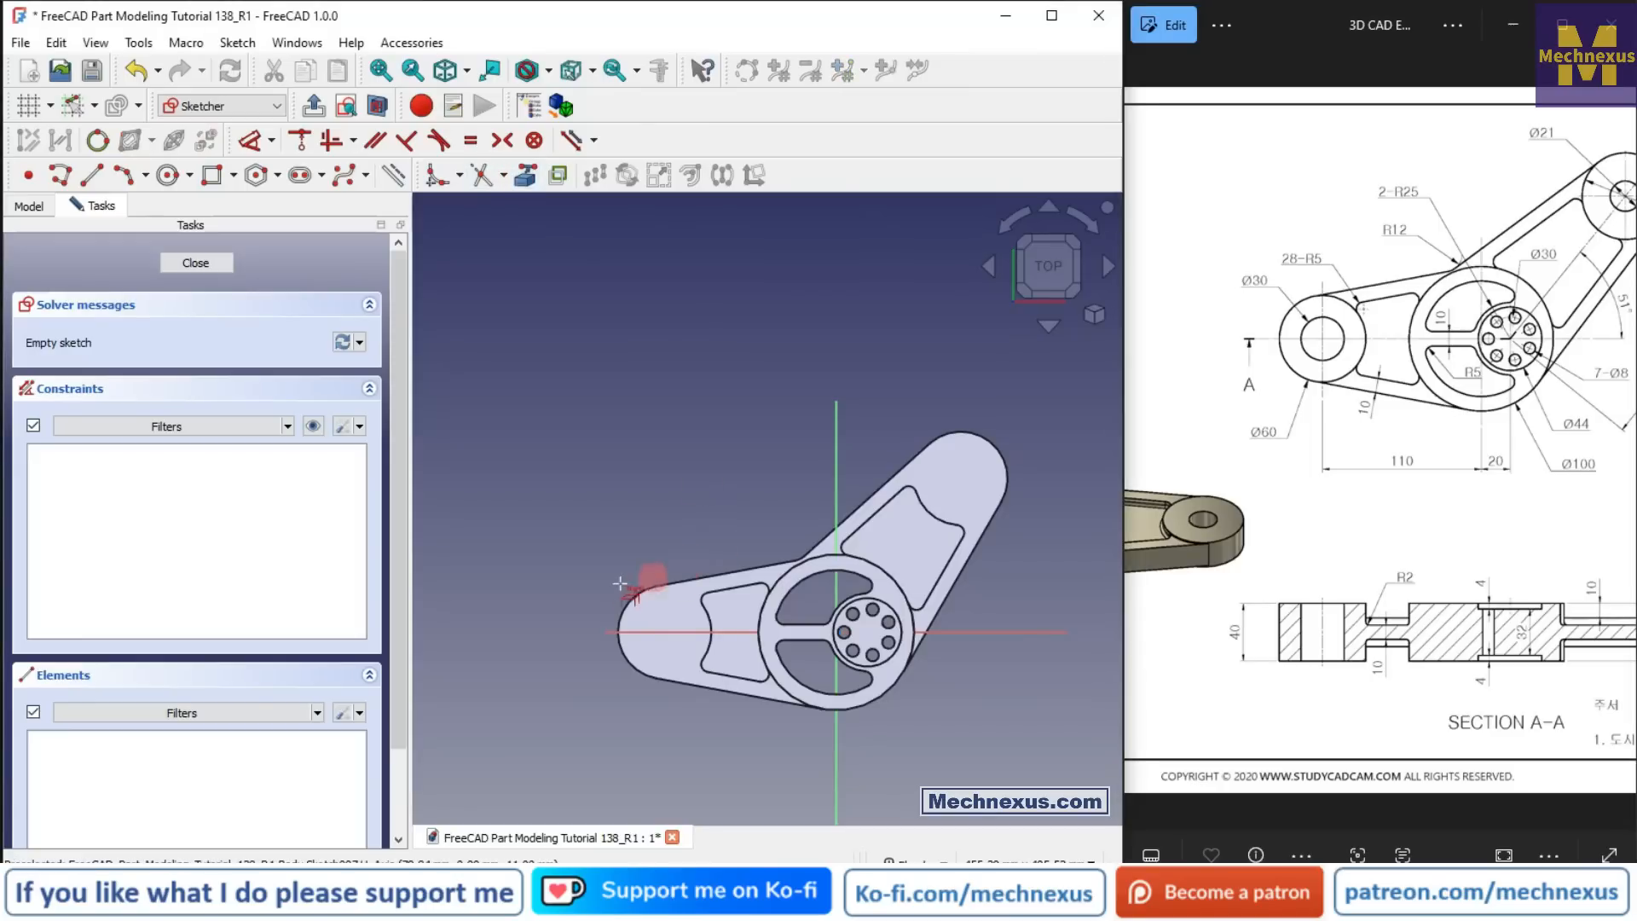
{"action": "left_click", "coordinate": [626, 604]}
{"action": "scroll", "coordinate": [537, 595], "scroll_direction": "up", "scroll_amount": 3}
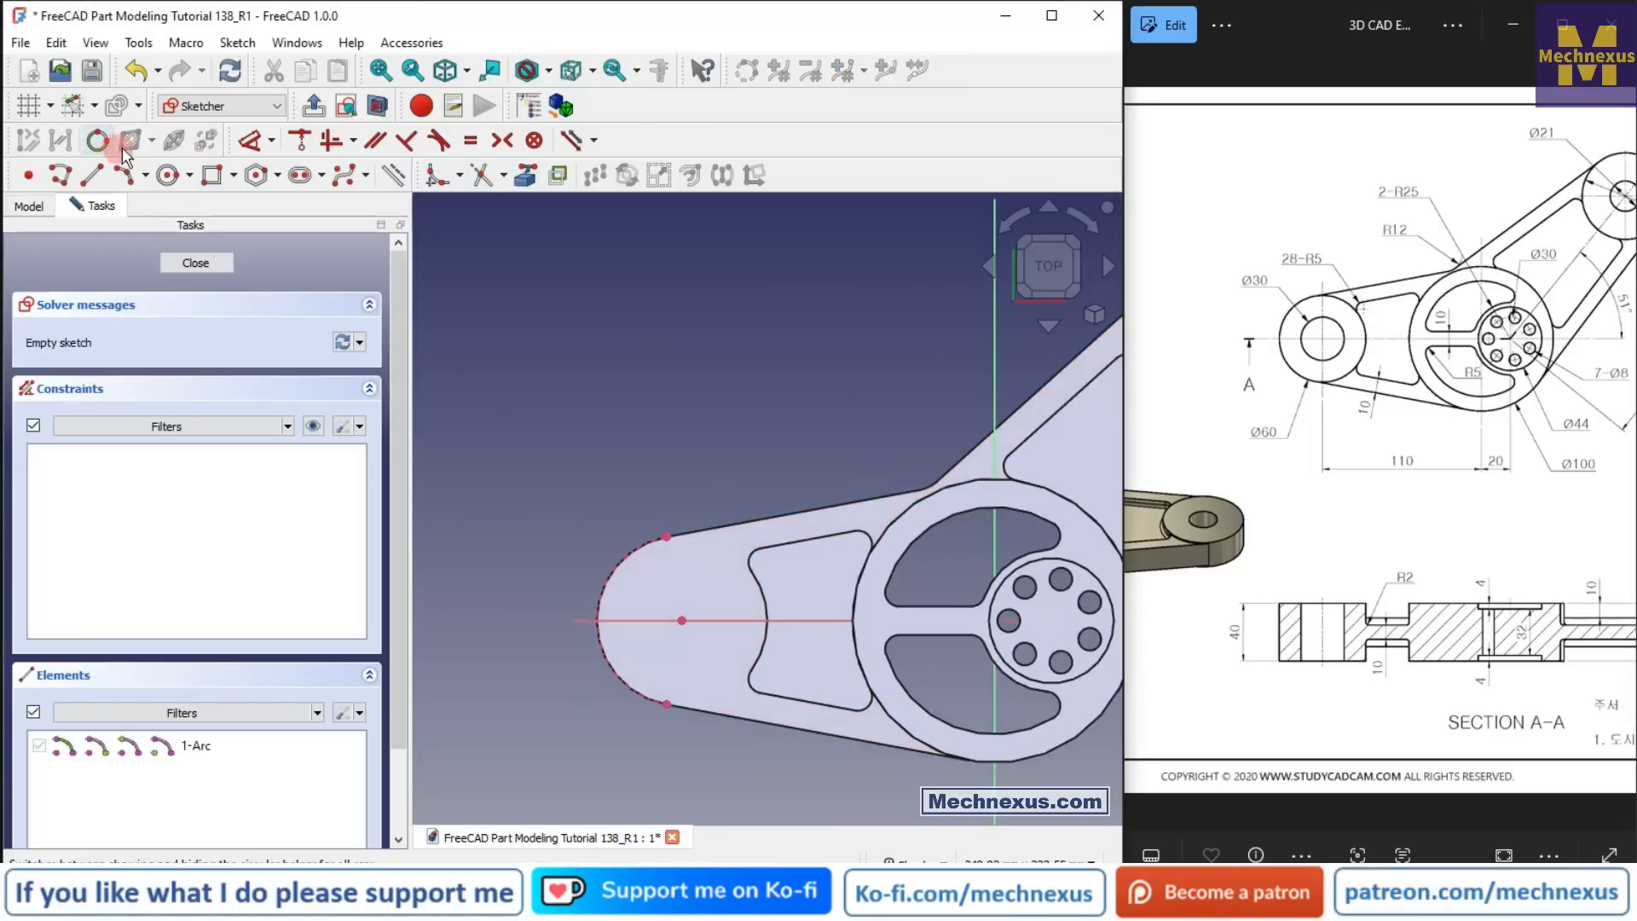
Step: Draw a circle centred on the projected end arc's centre and constrain its diameter to 30 mm
{"action": "left_click", "coordinate": [168, 175]}
{"action": "left_click", "coordinate": [682, 620]}
{"action": "left_click", "coordinate": [701, 558]}
{"action": "right_click", "coordinate": [651, 414]}
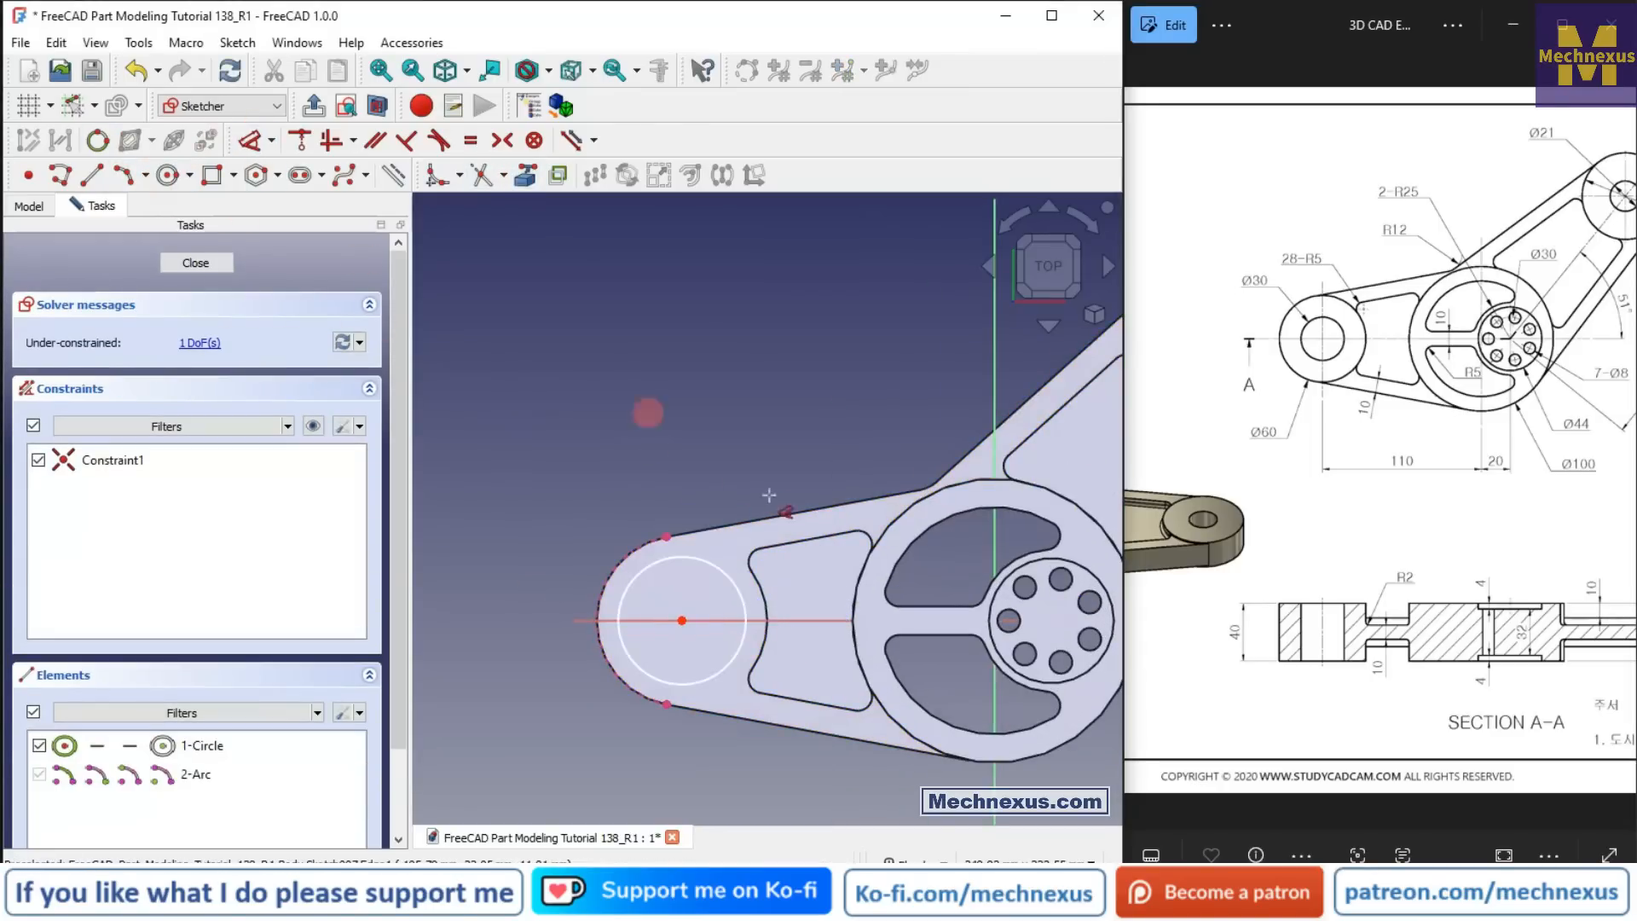
{"action": "left_click", "coordinate": [719, 564]}
{"action": "type", "text": "30"}
{"action": "key", "text": "Return"}
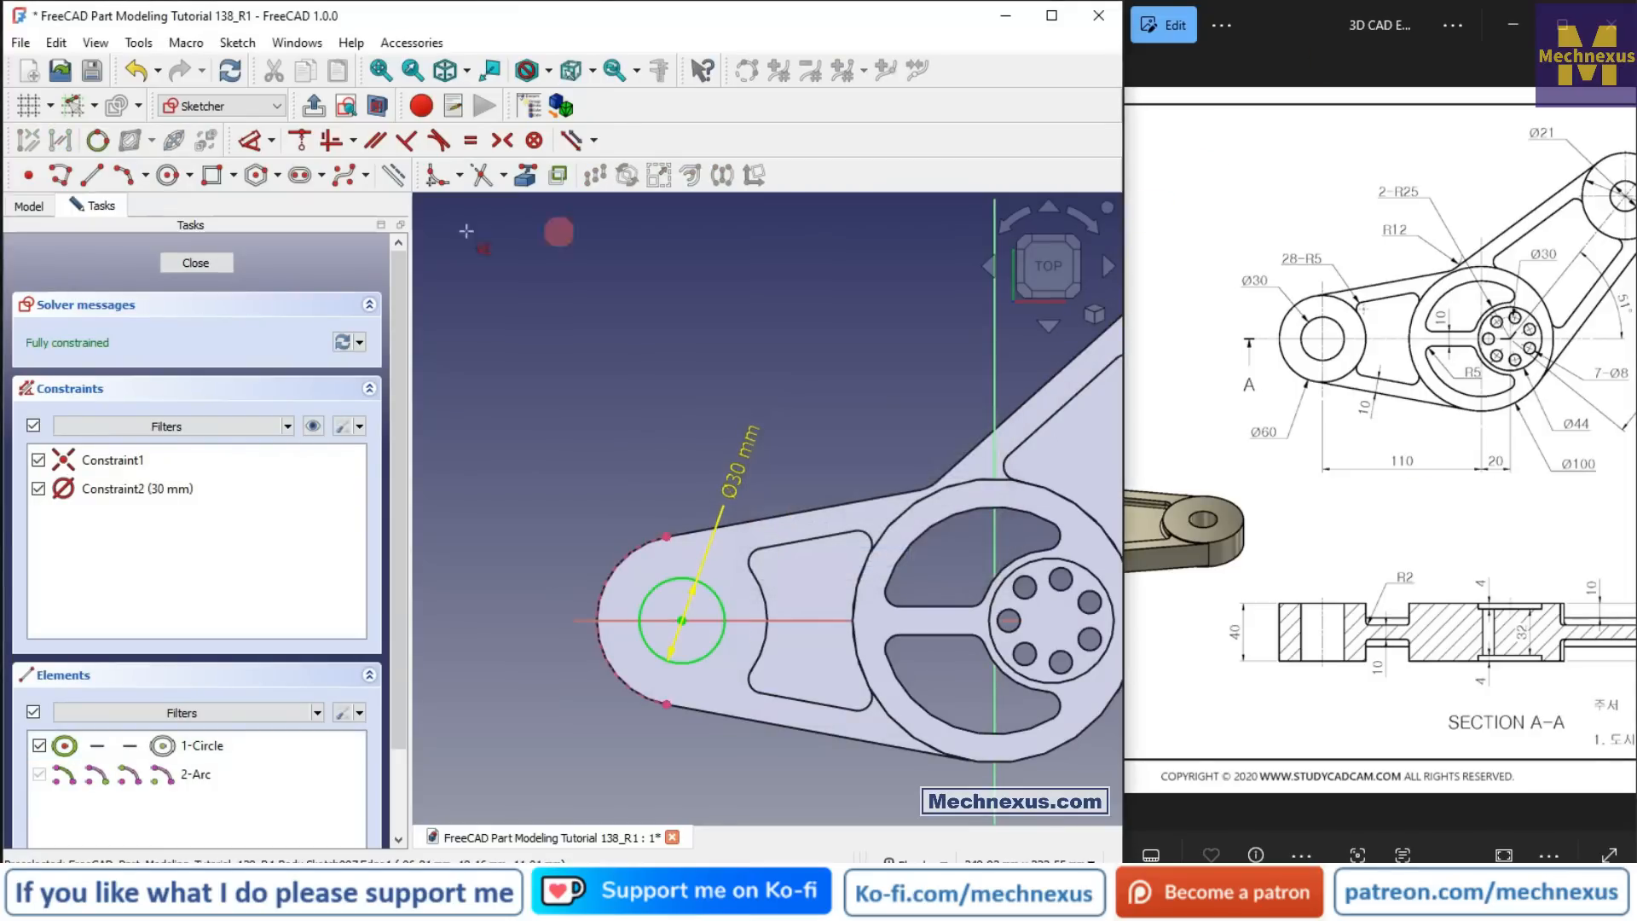
{"action": "key", "text": "Escape"}
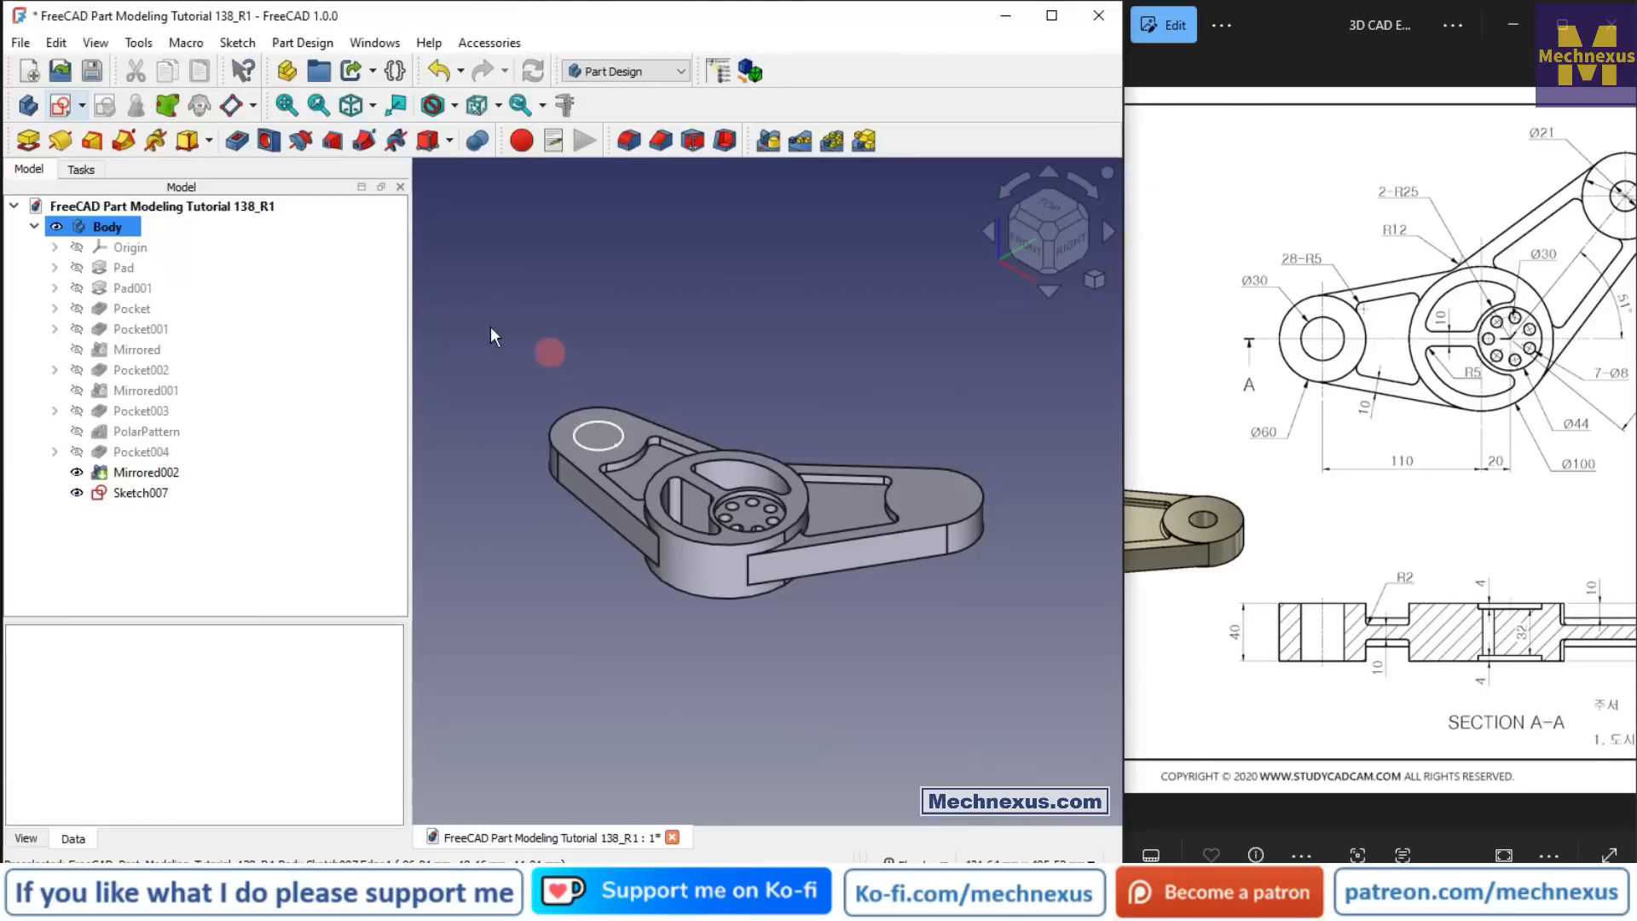
Step: Pocket the 30 mm circle sketch through all of the shorter arm's end
{"action": "left_click", "coordinate": [128, 496]}
{"action": "left_click", "coordinate": [235, 145]}
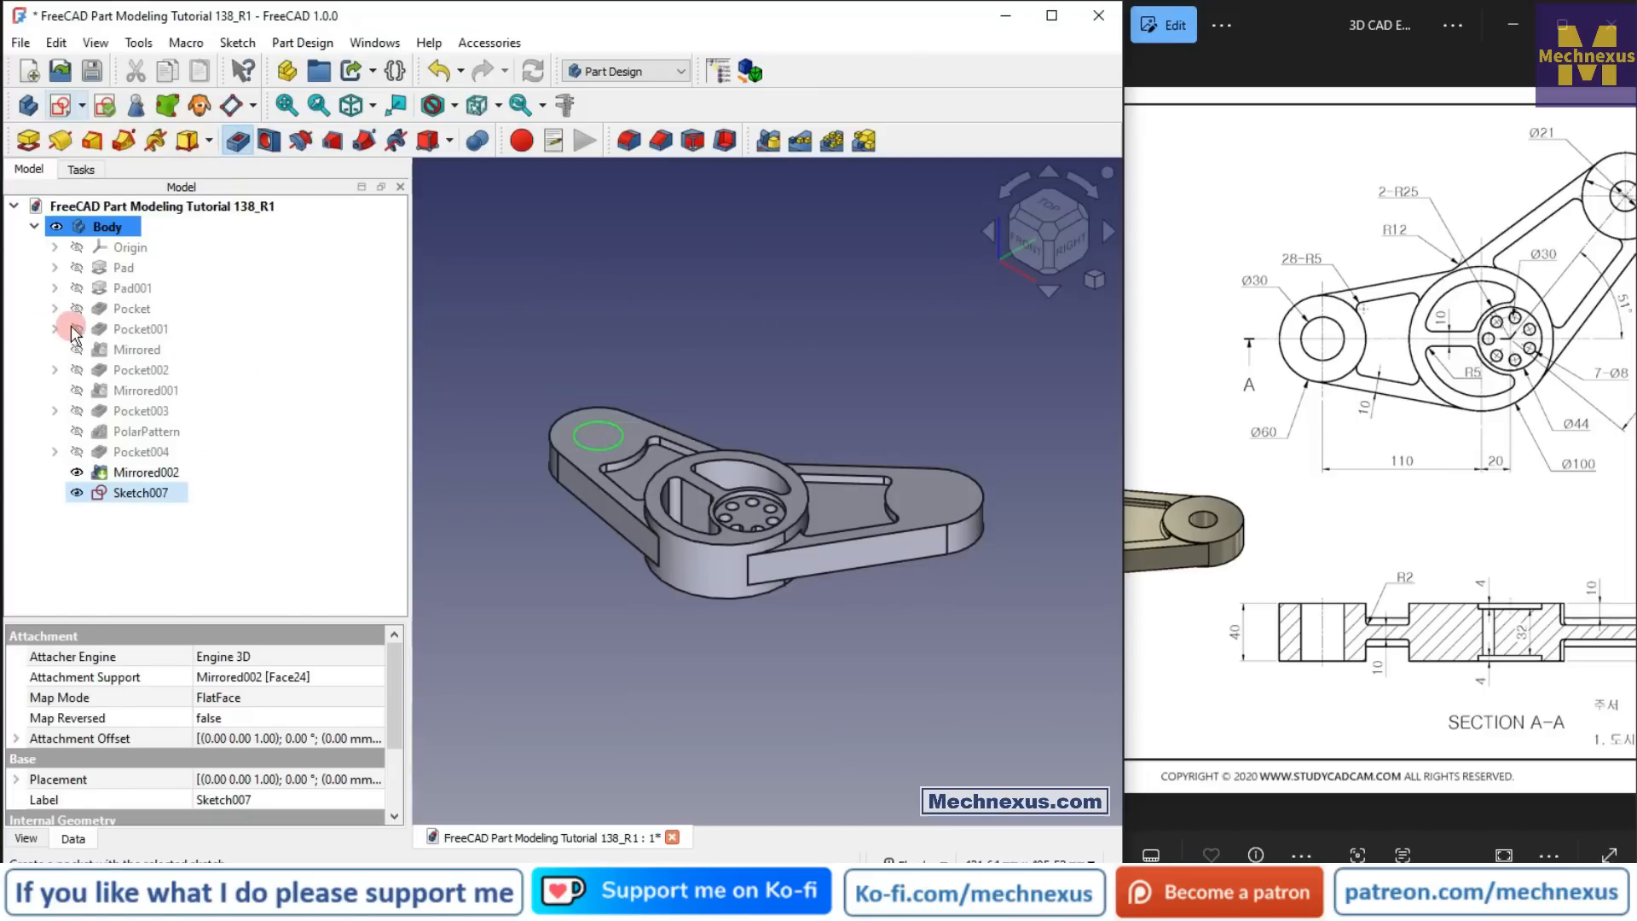
{"action": "left_click", "coordinate": [226, 306]}
{"action": "left_click", "coordinate": [680, 336]}
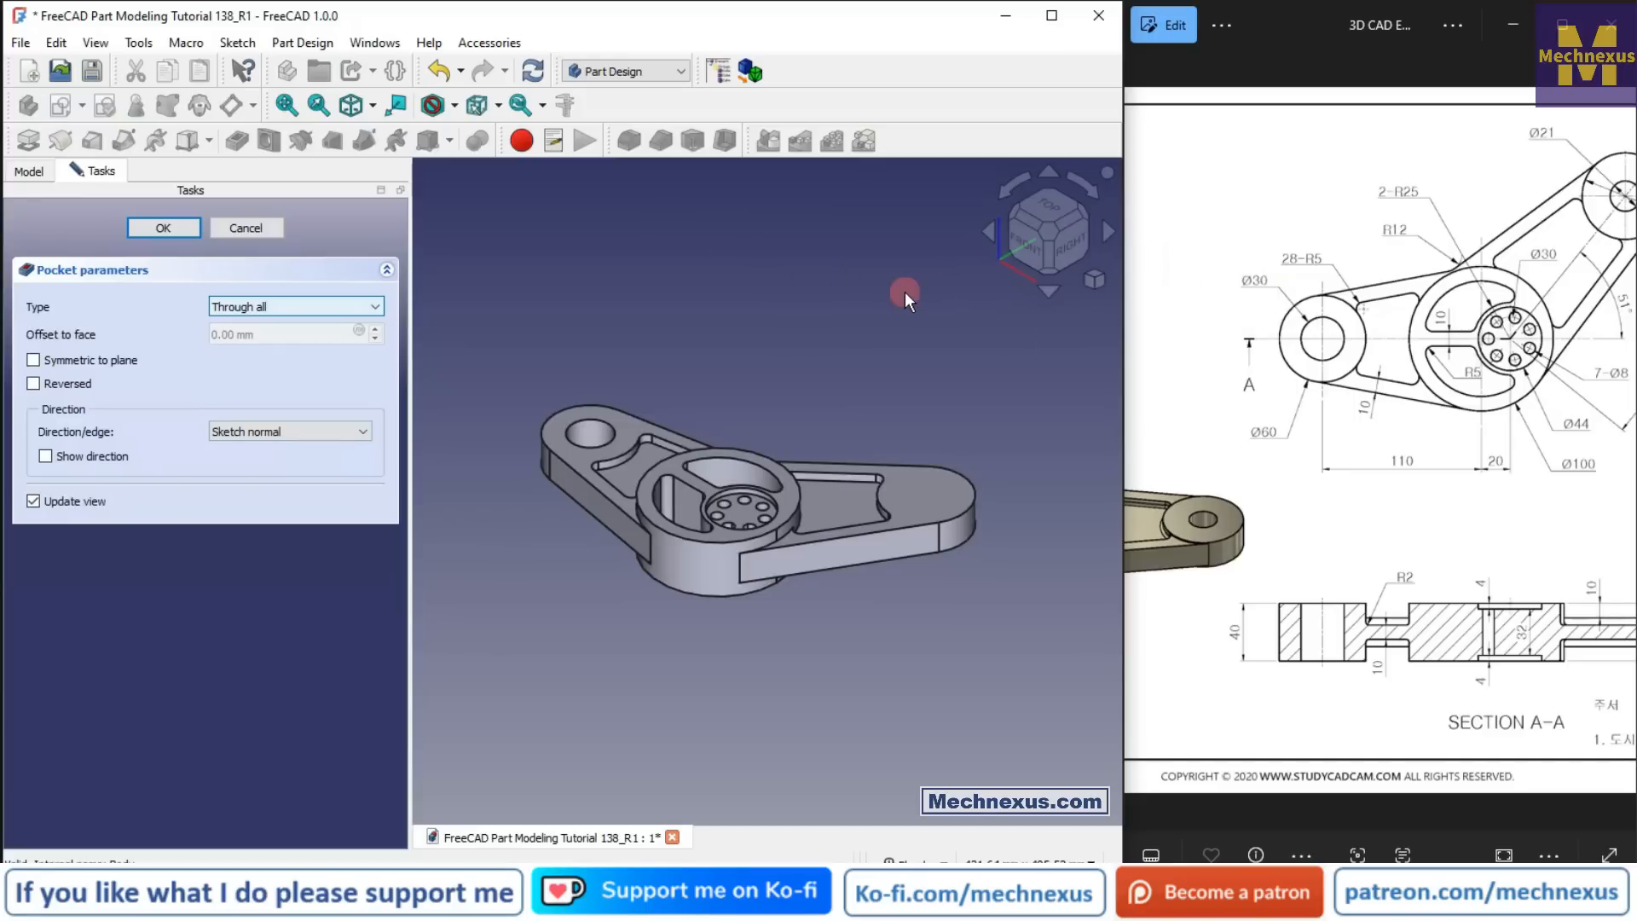
{"action": "left_click", "coordinate": [161, 228]}
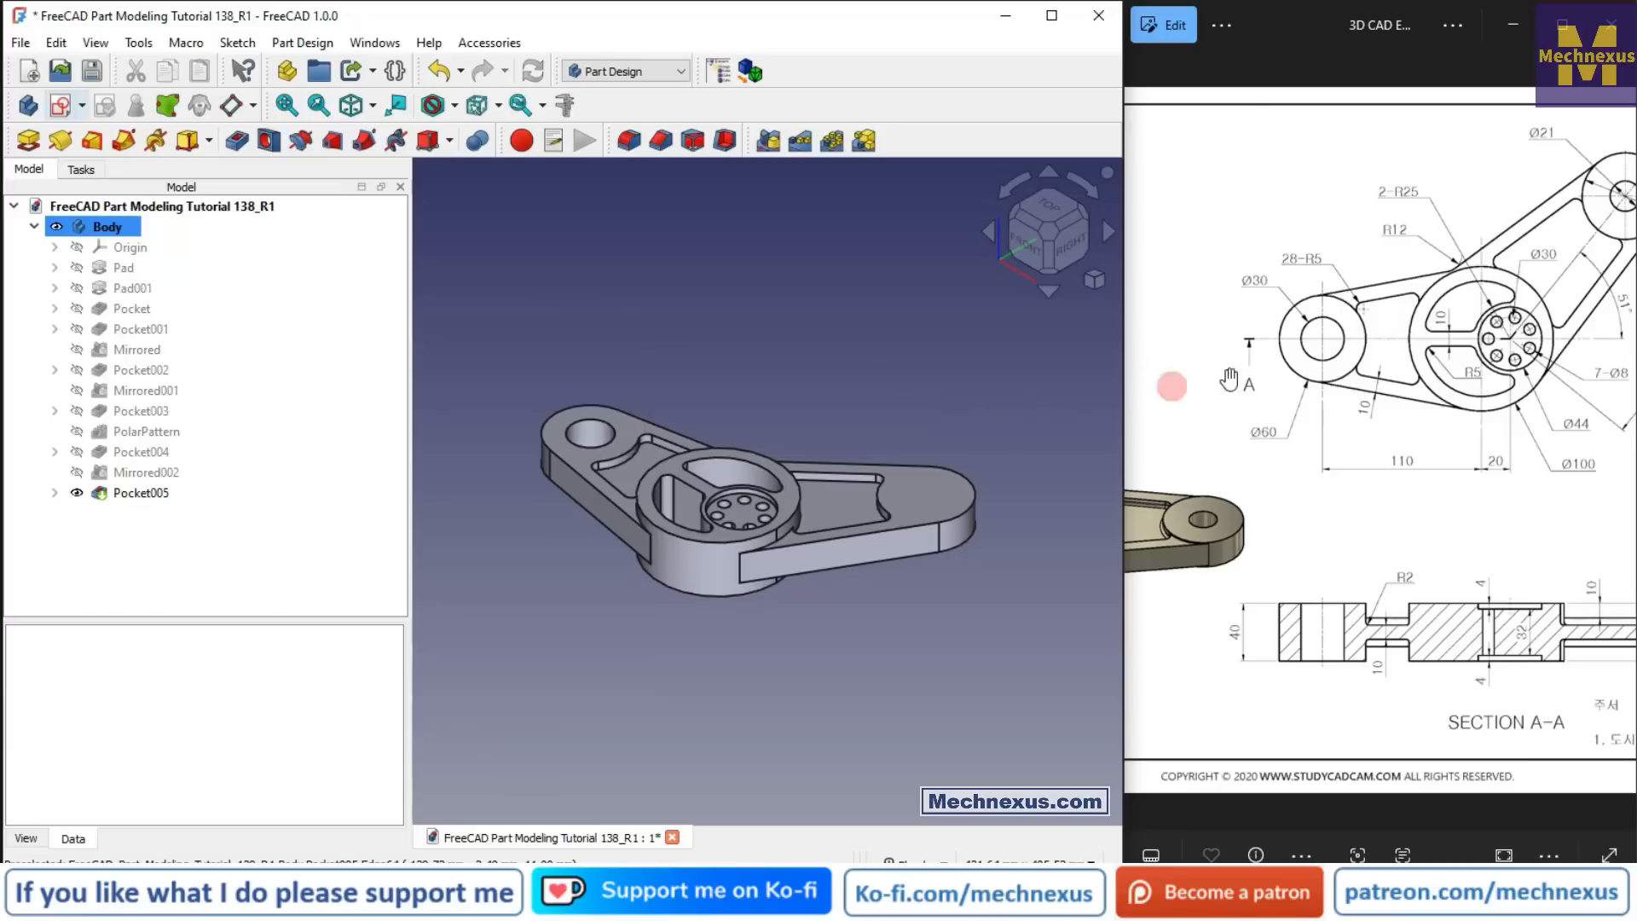
Step: Start a sketch on the longer arm's top face and project its rounded end arc as external geometry
{"action": "scroll", "coordinate": [1326, 319], "scroll_direction": "down", "scroll_amount": 2}
{"action": "left_click_drag", "start_coordinate": [1560, 258], "coordinate": [1424, 270]}
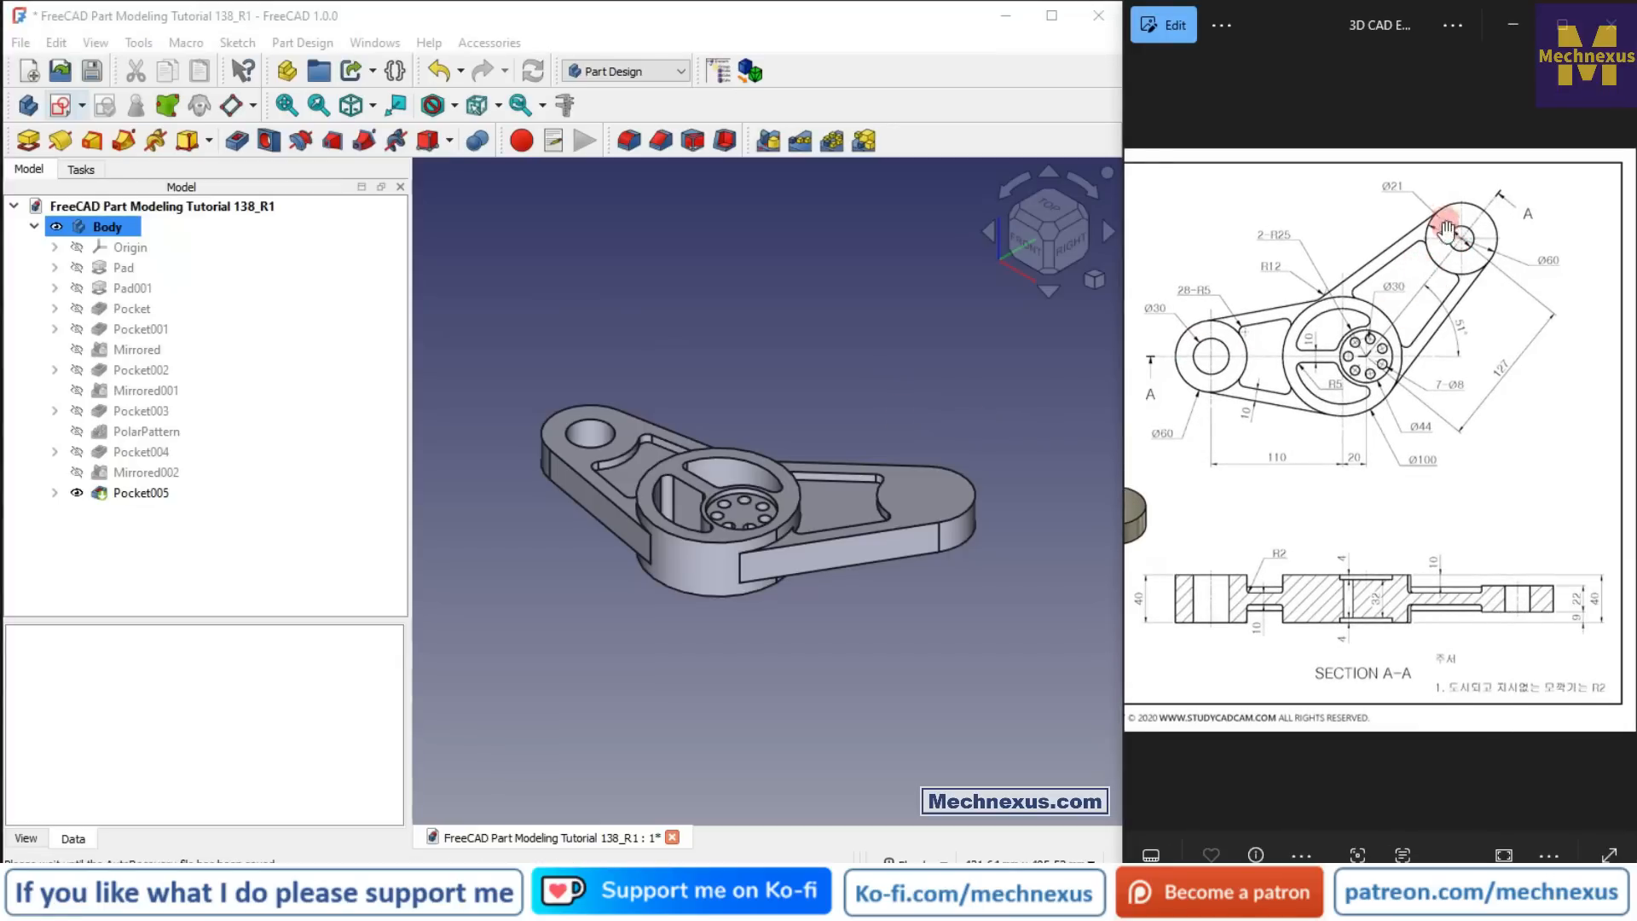
{"action": "scroll", "coordinate": [961, 485], "scroll_direction": "up", "scroll_amount": 3}
{"action": "left_click", "coordinate": [942, 492]}
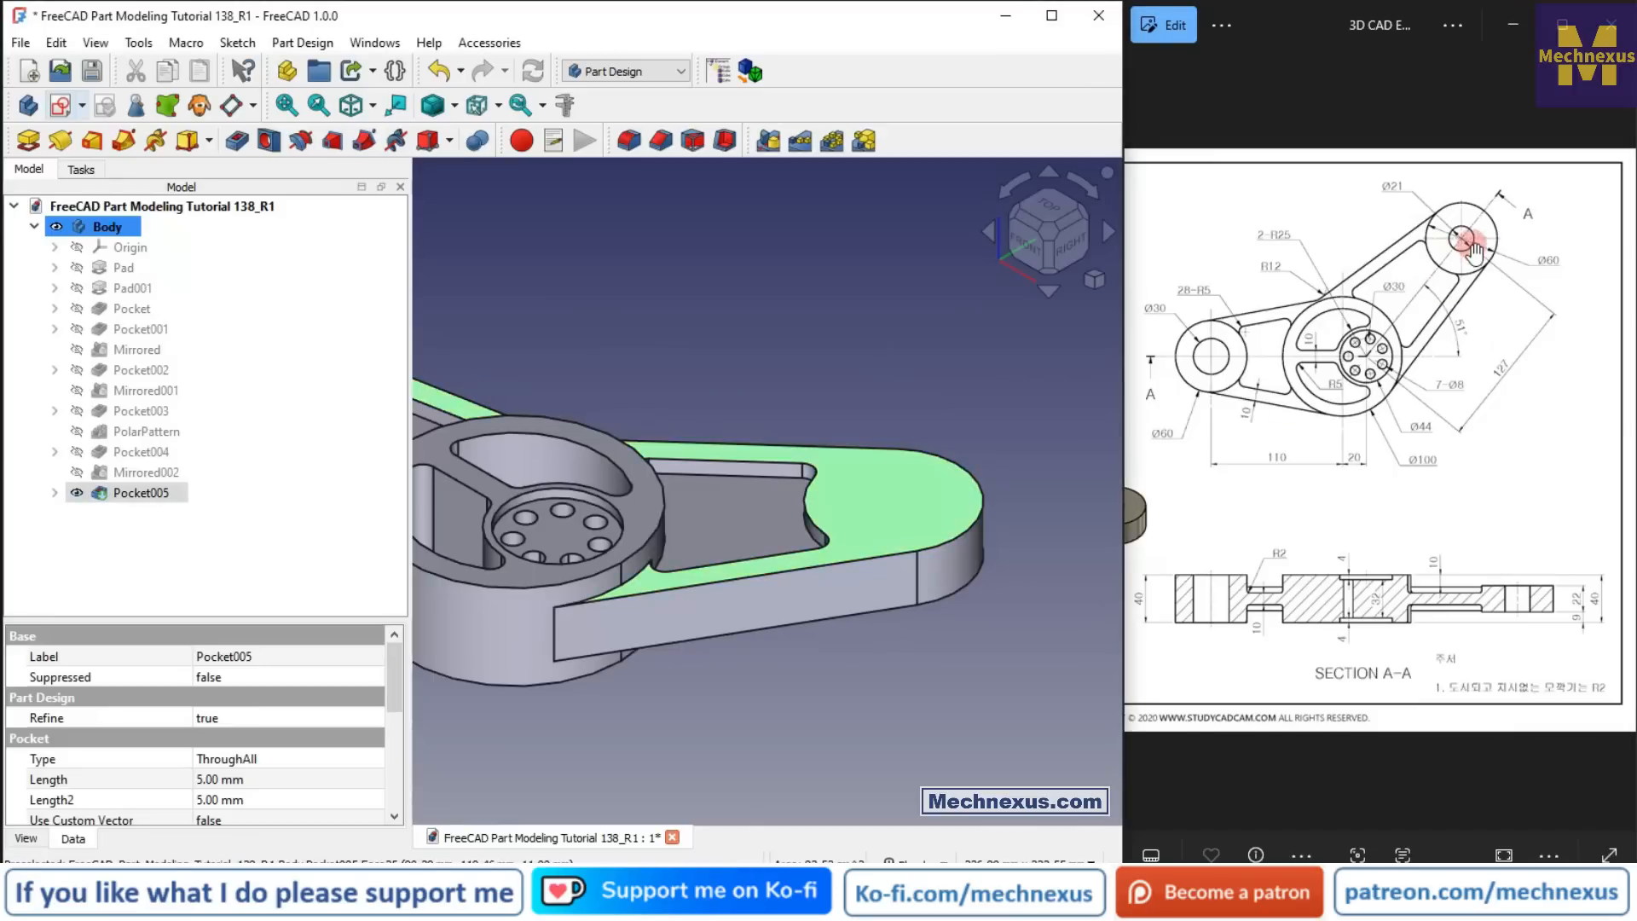
{"action": "scroll", "coordinate": [1456, 232], "scroll_direction": "up", "scroll_amount": 1}
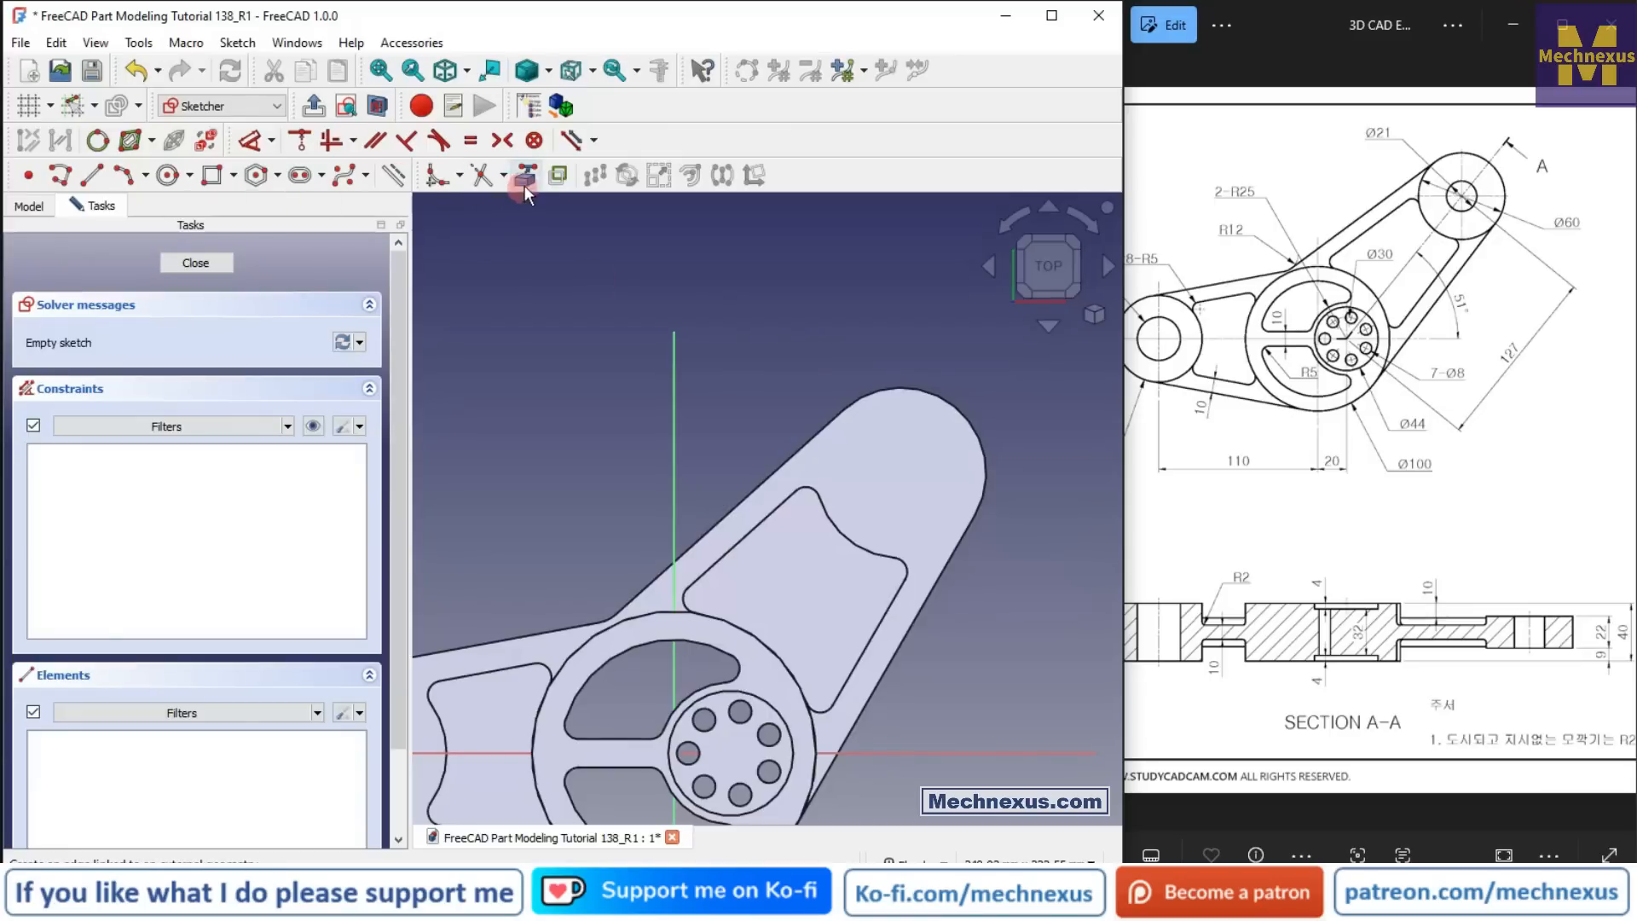
{"action": "left_click", "coordinate": [973, 424]}
Step: Draw a circle concentric with the longer arm's end arc, constrain its diameter to 21 mm, and close the sketch
{"action": "key", "text": "g"}
{"action": "key", "text": "c"}
{"action": "left_click", "coordinate": [900, 472]}
{"action": "left_click", "coordinate": [930, 442]}
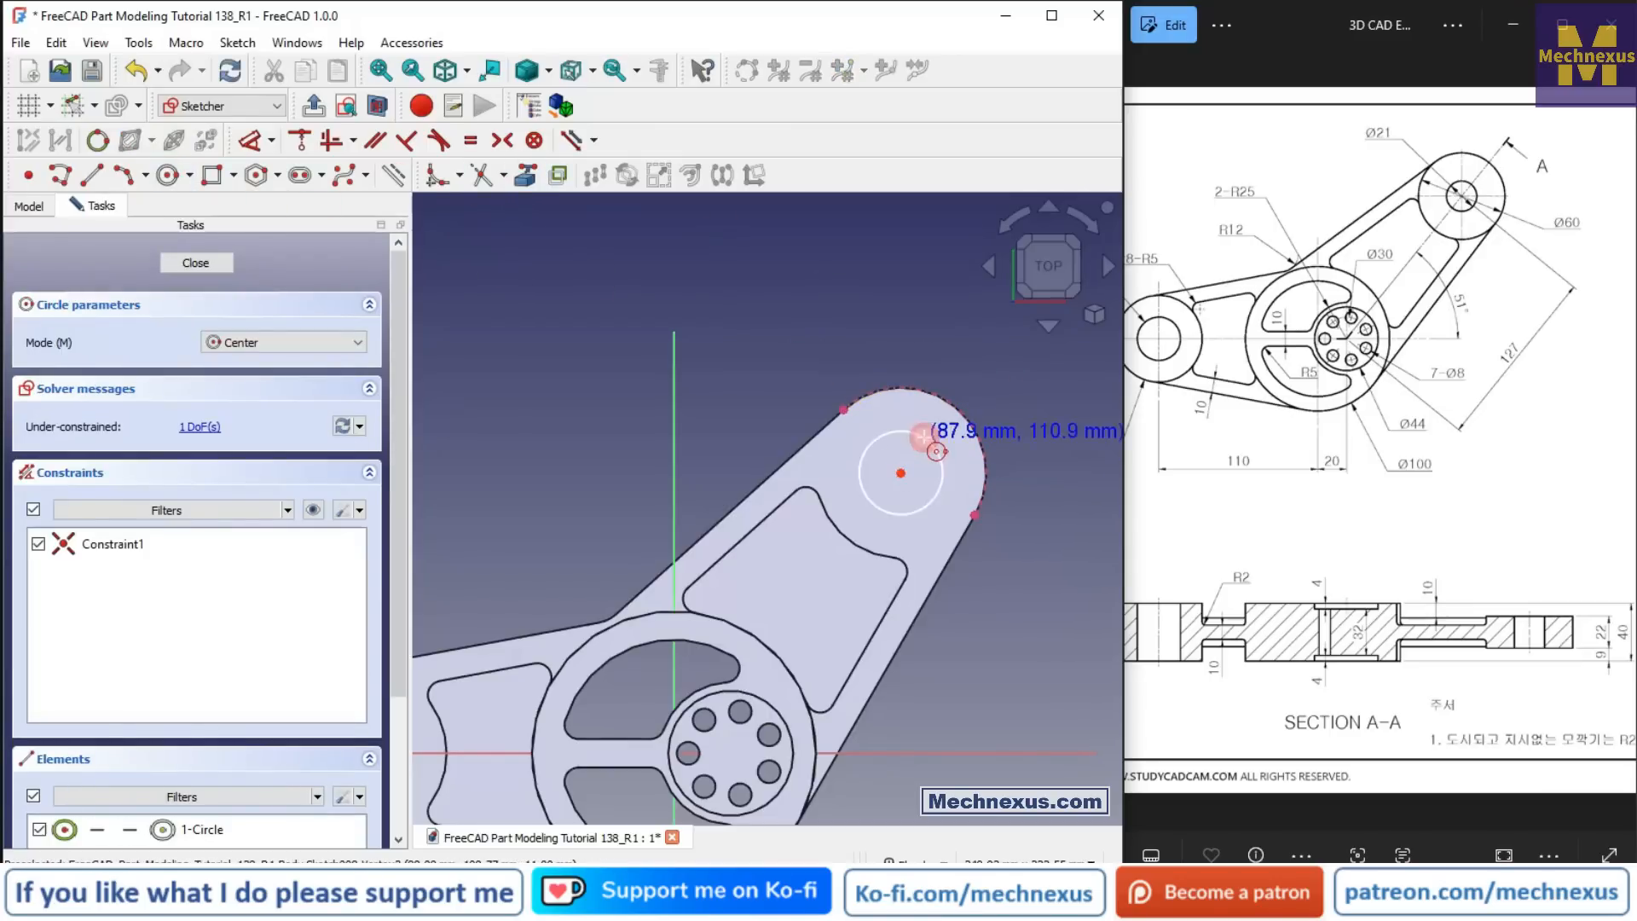
{"action": "left_click", "coordinate": [256, 145]}
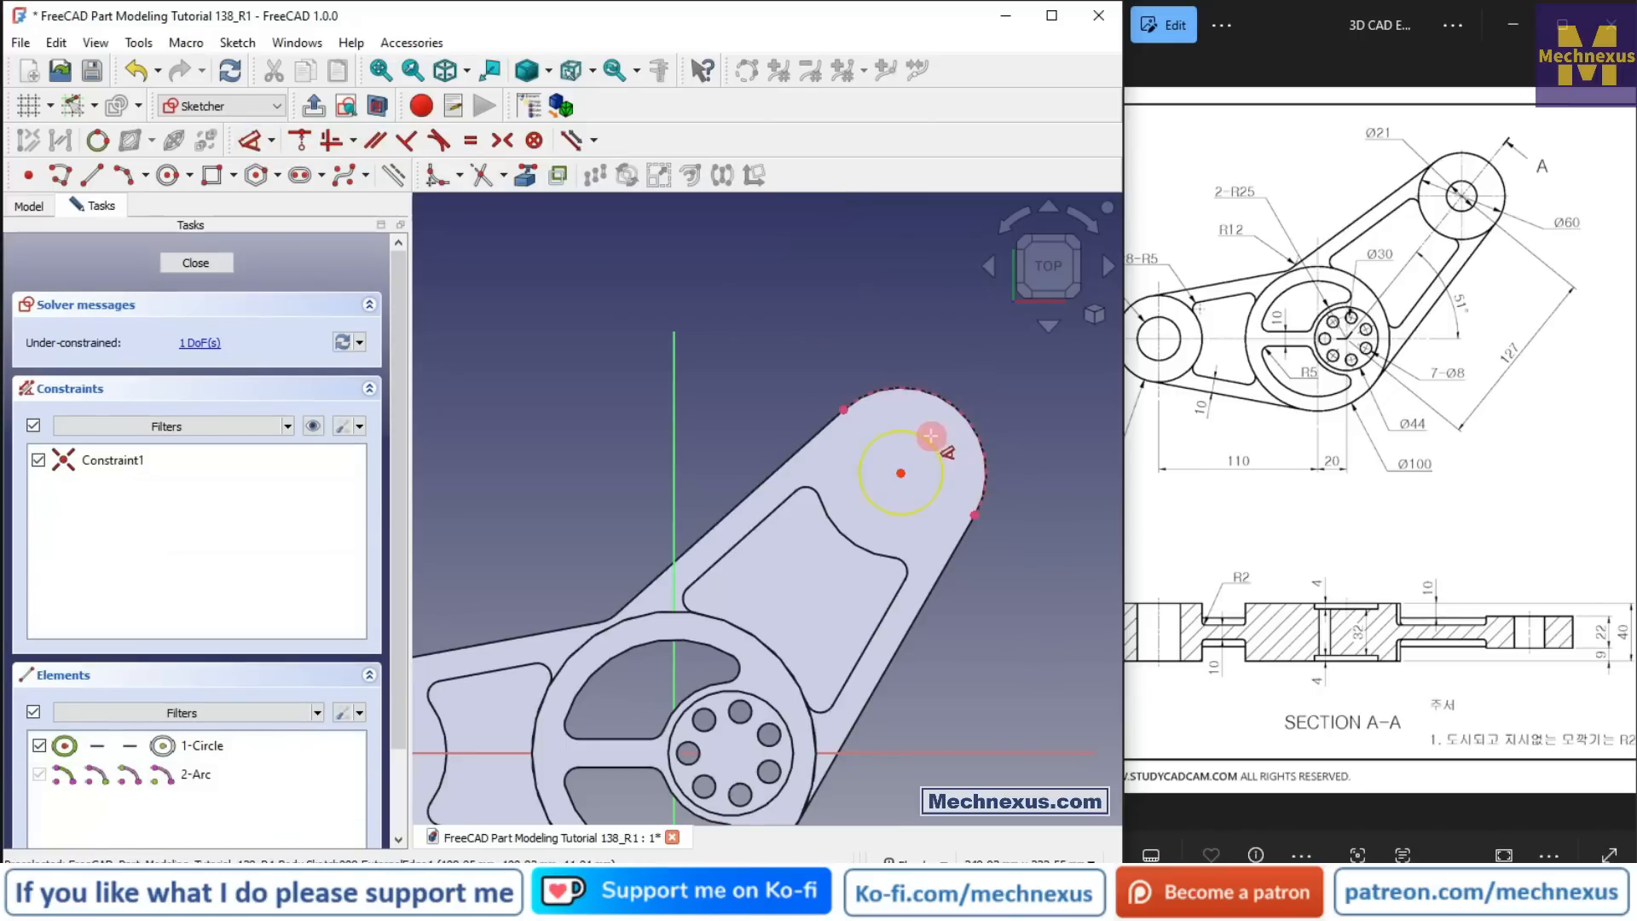
{"action": "left_click", "coordinate": [930, 436]}
{"action": "left_click", "coordinate": [1023, 324]}
{"action": "type", "text": "21"}
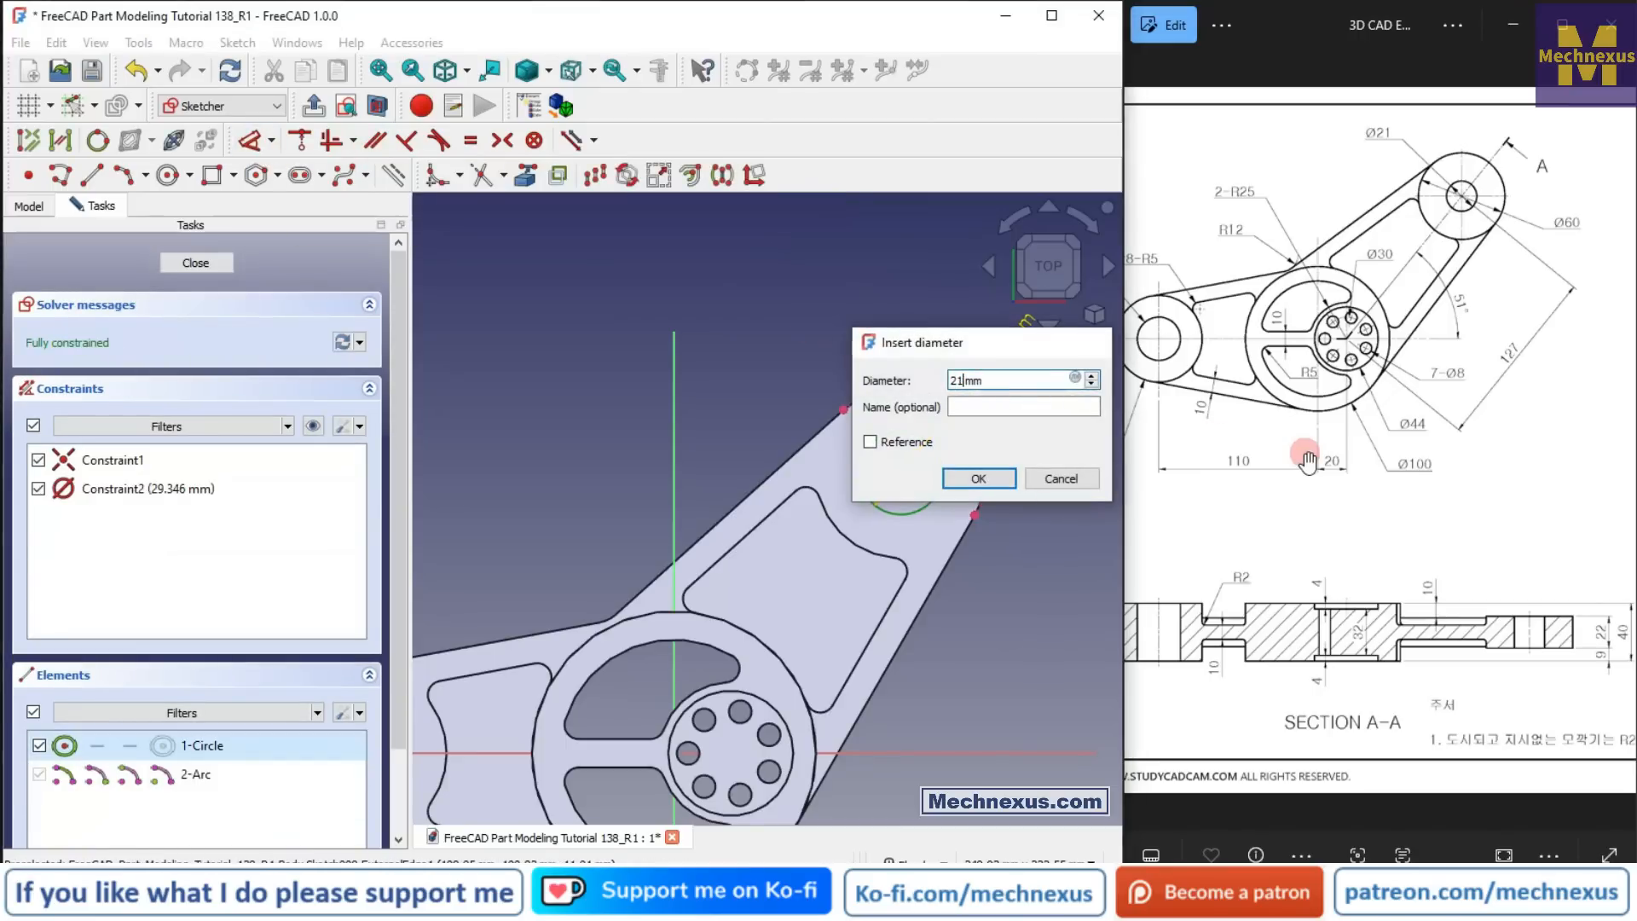
{"action": "key", "text": "Return"}
{"action": "left_click", "coordinate": [217, 264]}
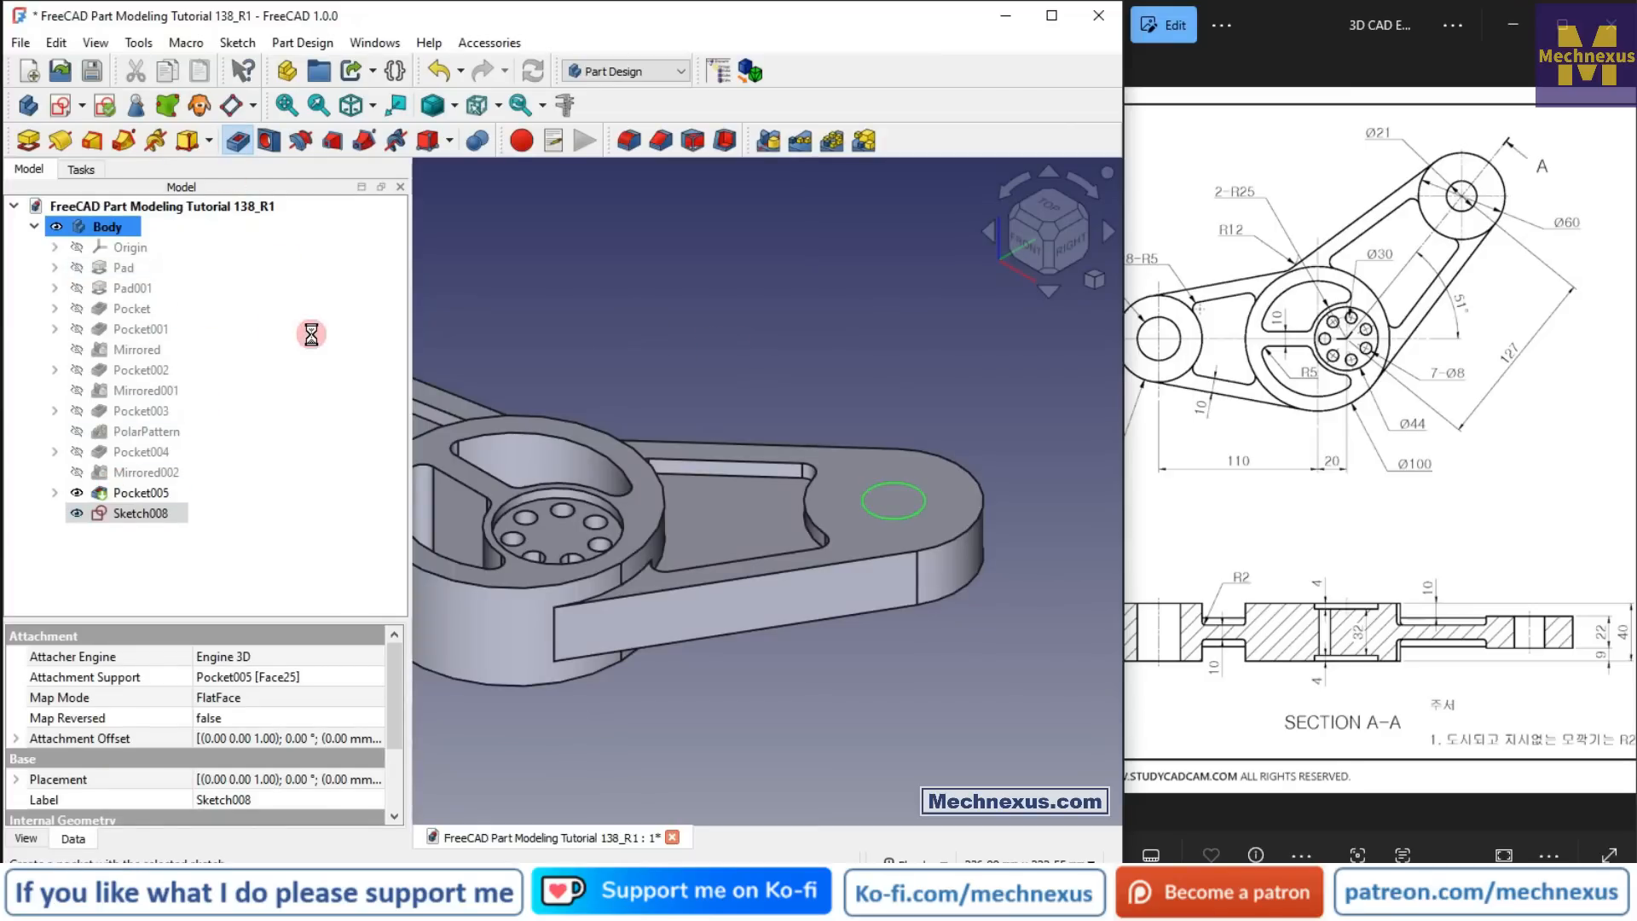
Step: Pocket the 21 mm circle sketch through all of the longer arm's end
{"action": "left_click", "coordinate": [249, 308]}
{"action": "left_click", "coordinate": [283, 334]}
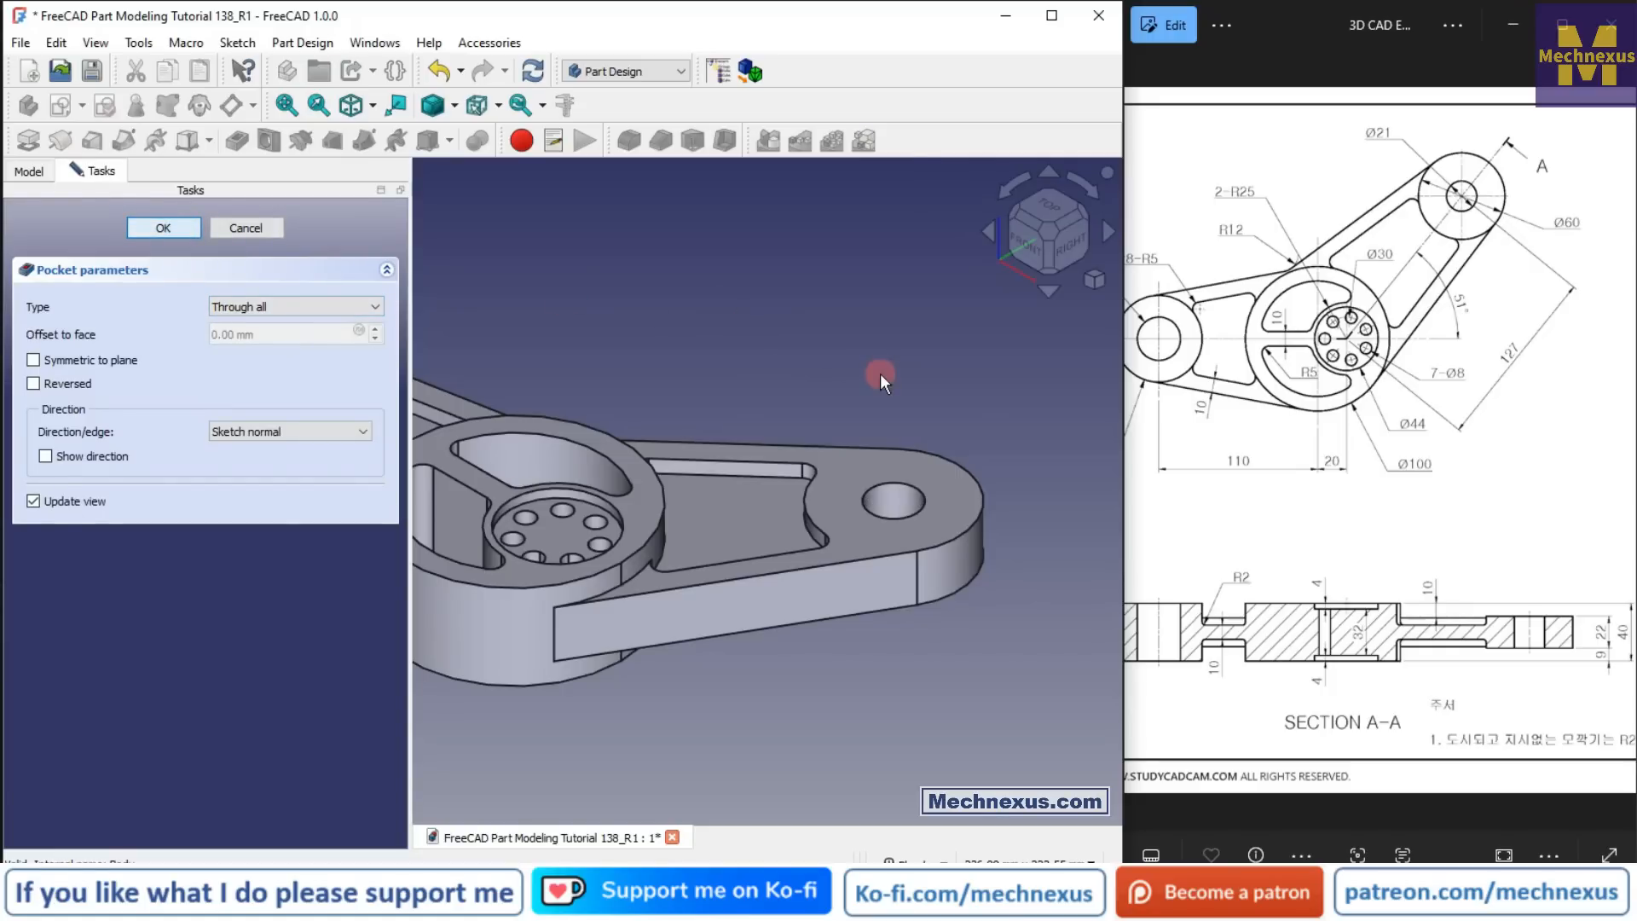
{"action": "scroll", "coordinate": [879, 374], "scroll_direction": "down", "scroll_amount": 6}
{"action": "scroll", "coordinate": [794, 395], "scroll_direction": "up", "scroll_amount": 2}
{"action": "mouse_move", "coordinate": [786, 461]}
{"action": "middle_mouse_down"}
{"action": "mouse_move", "coordinate": [818, 260]}
{"action": "mouse_move", "coordinate": [807, 421]}
{"action": "middle_mouse_up"}
{"action": "left_click", "coordinate": [1200, 309]}
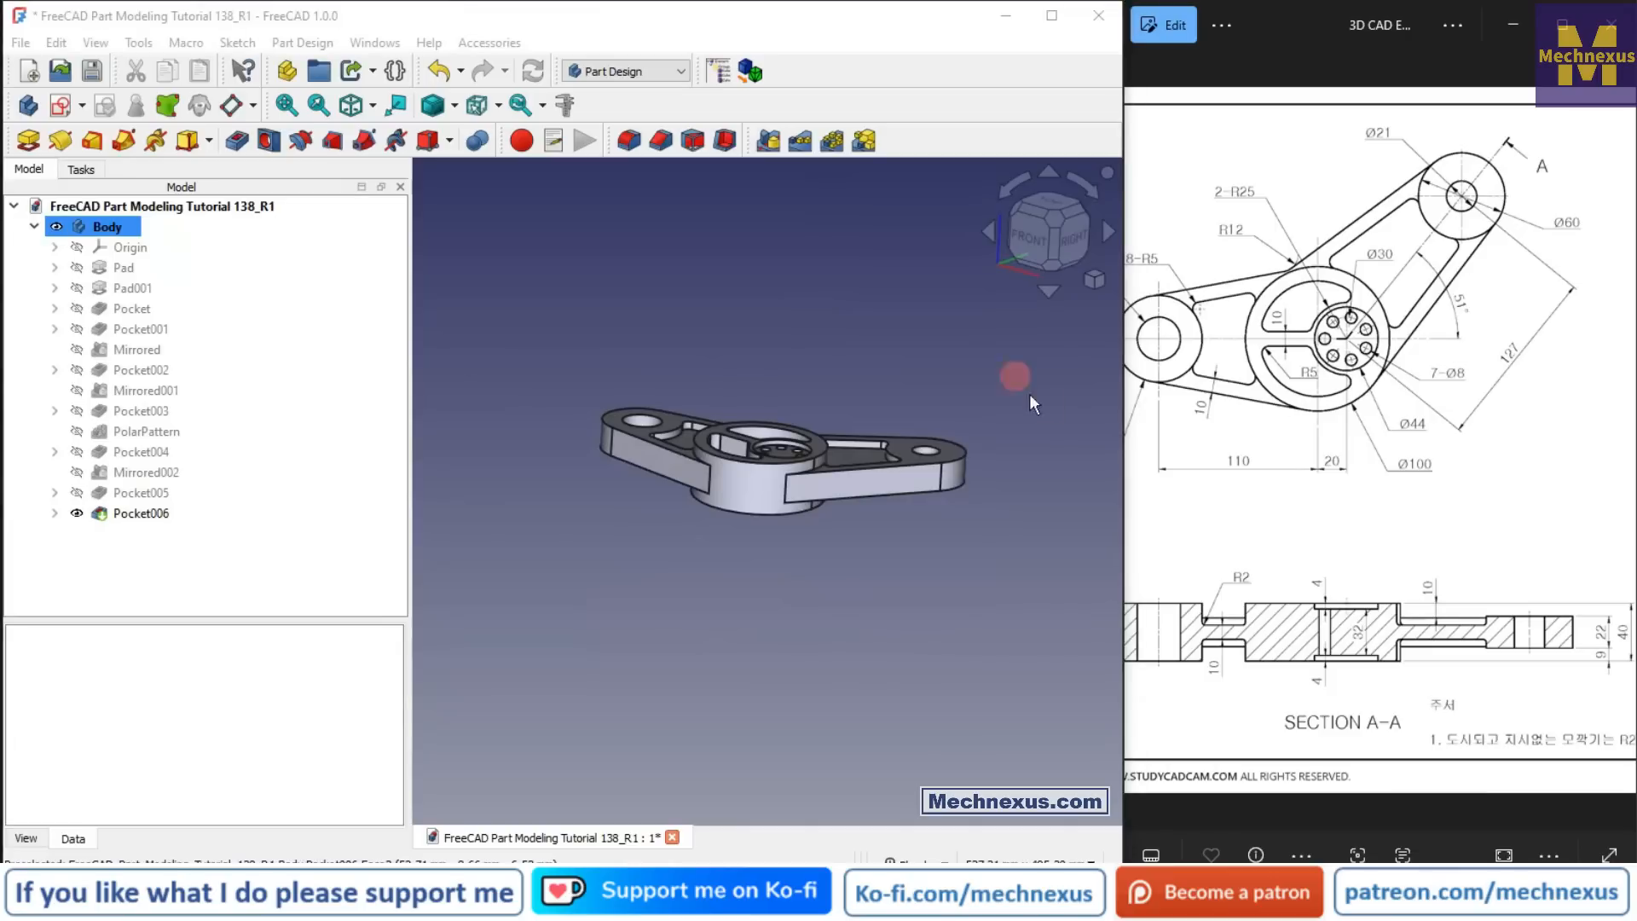
Step: Check the R2 callout in the drawing's section view, then start a Fillet with the upper-side floor edges of both arm recesses
{"action": "scroll", "coordinate": [740, 452], "scroll_direction": "up", "scroll_amount": 1}
{"action": "mouse_move", "coordinate": [740, 452]}
{"action": "middle_mouse_down"}
{"action": "mouse_move", "coordinate": [730, 526]}
{"action": "mouse_move", "coordinate": [699, 515]}
{"action": "mouse_move", "coordinate": [778, 533]}
{"action": "middle_mouse_up"}
{"action": "scroll", "coordinate": [1467, 512], "scroll_direction": "down", "scroll_amount": 3}
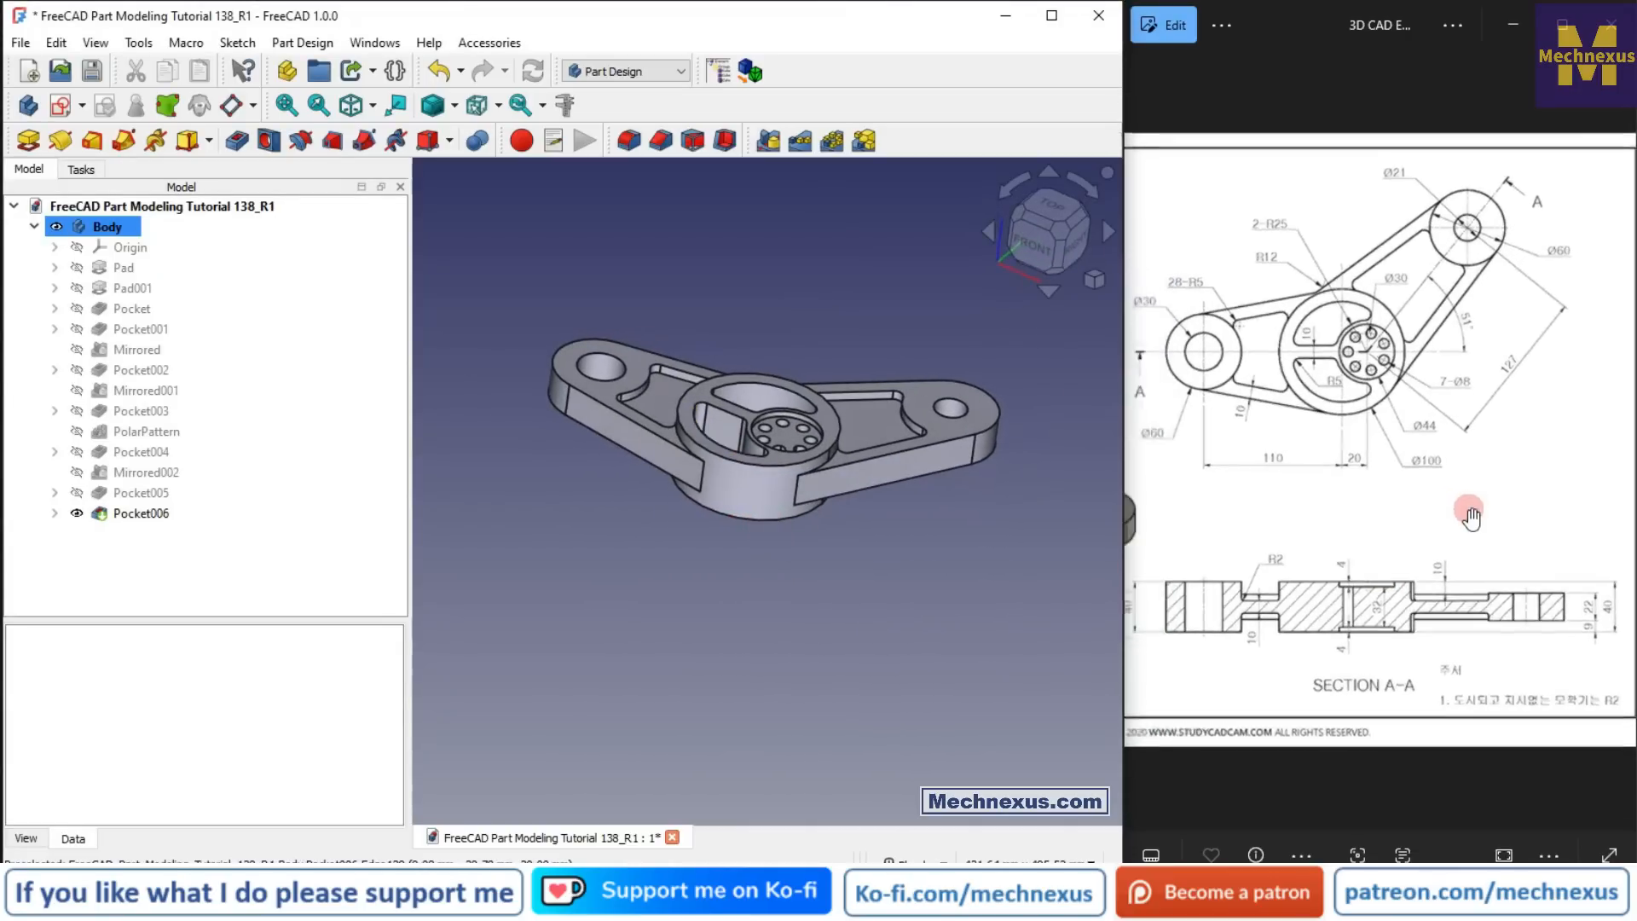
{"action": "scroll", "coordinate": [1364, 652], "scroll_direction": "up", "scroll_amount": 3}
{"action": "scroll", "coordinate": [1304, 643], "scroll_direction": "up", "scroll_amount": 1}
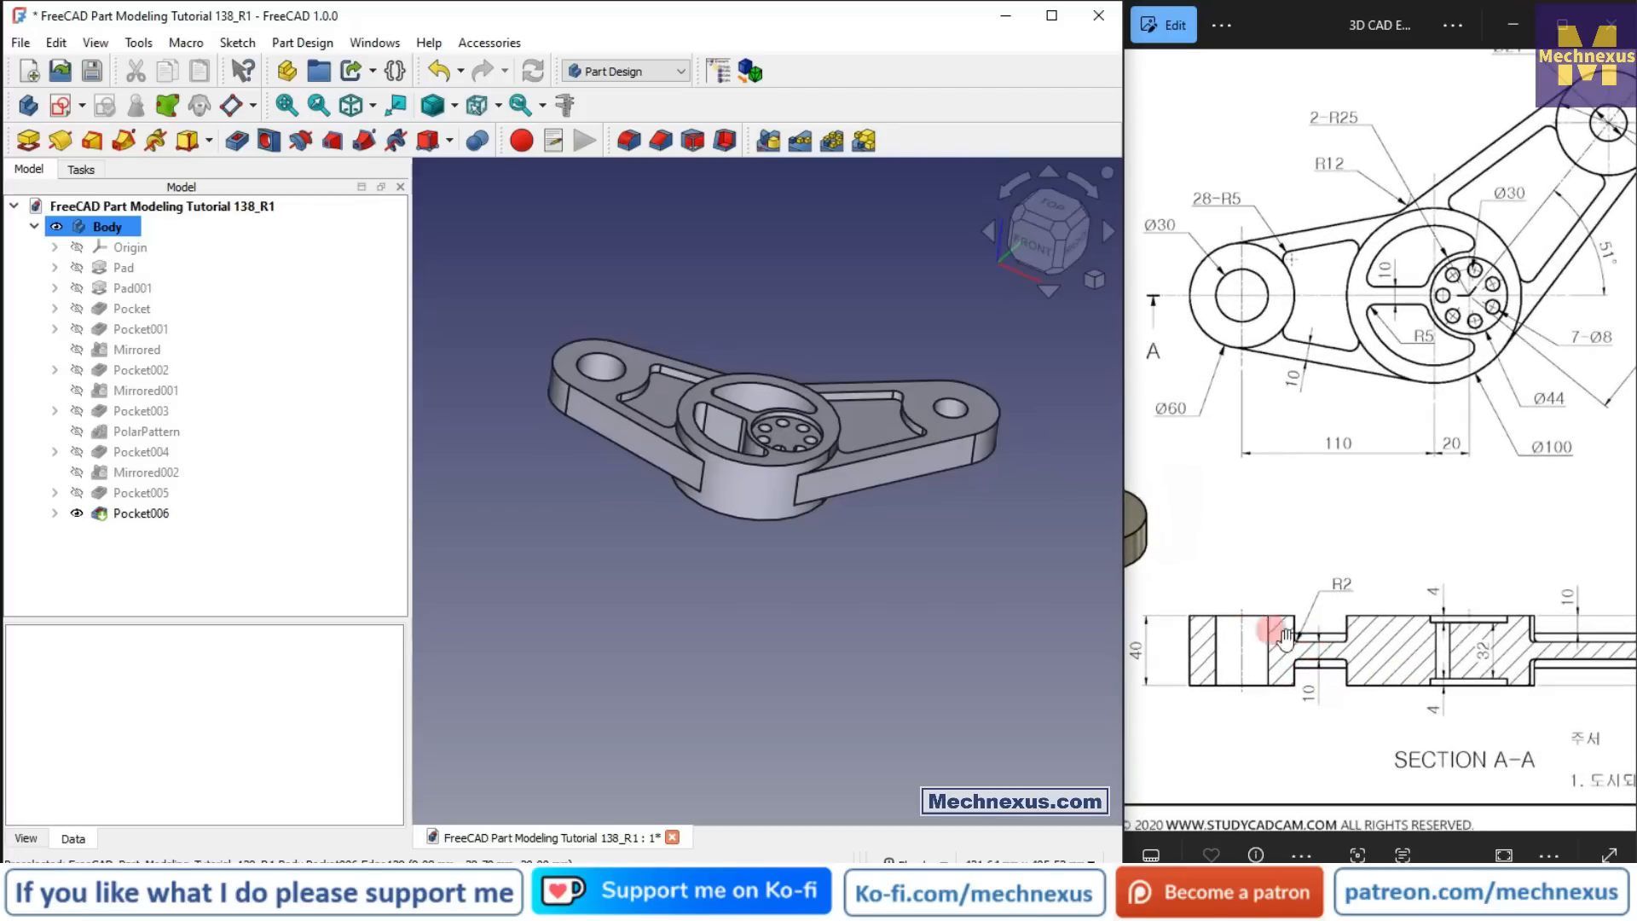
{"action": "left_click_drag", "start_coordinate": [1529, 621], "coordinate": [1407, 629]}
{"action": "scroll", "coordinate": [576, 406], "scroll_direction": "up", "scroll_amount": 4}
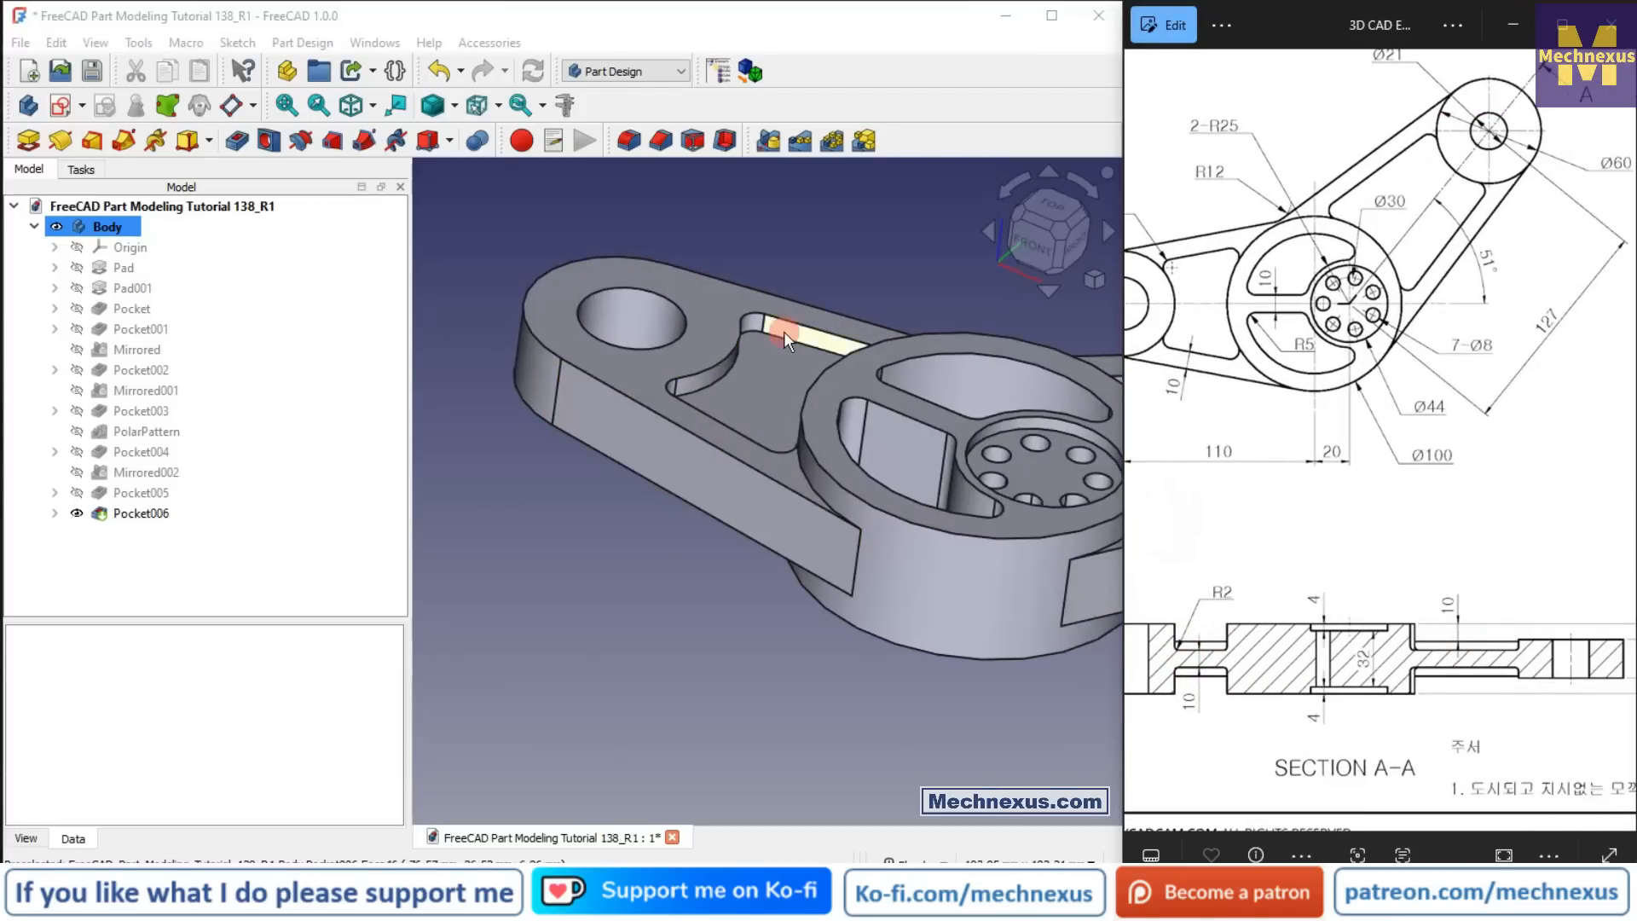
{"action": "left_click", "coordinate": [628, 139]}
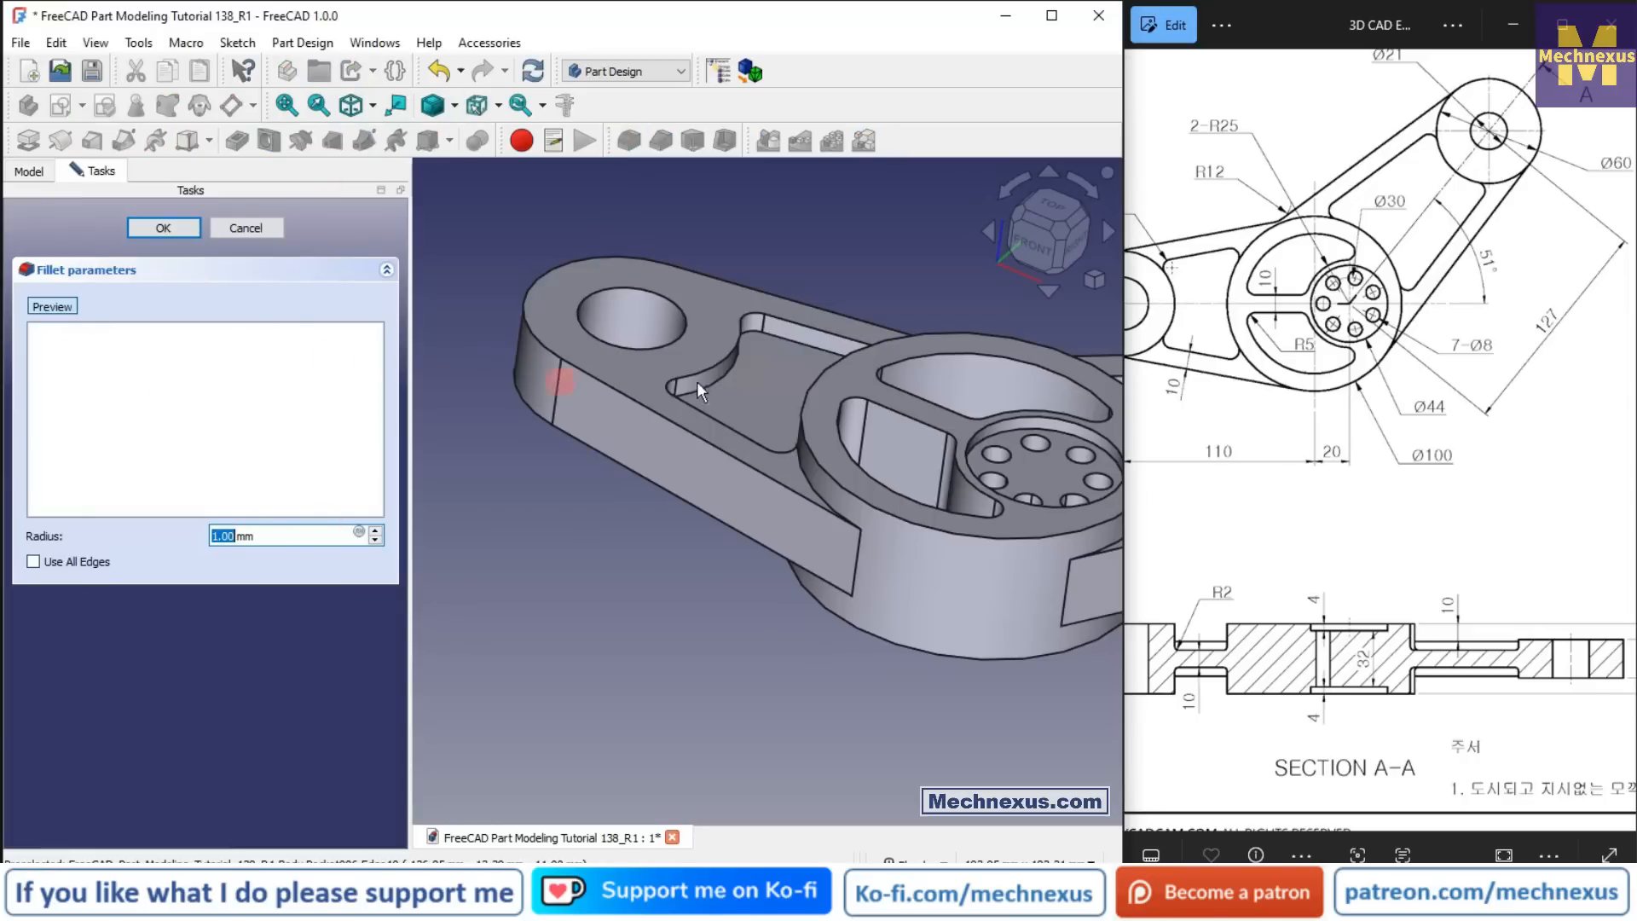
{"action": "left_click", "coordinate": [808, 345]}
{"action": "middle_click_drag", "start_coordinate": [658, 365], "coordinate": [869, 227]}
{"action": "left_click", "coordinate": [924, 358]}
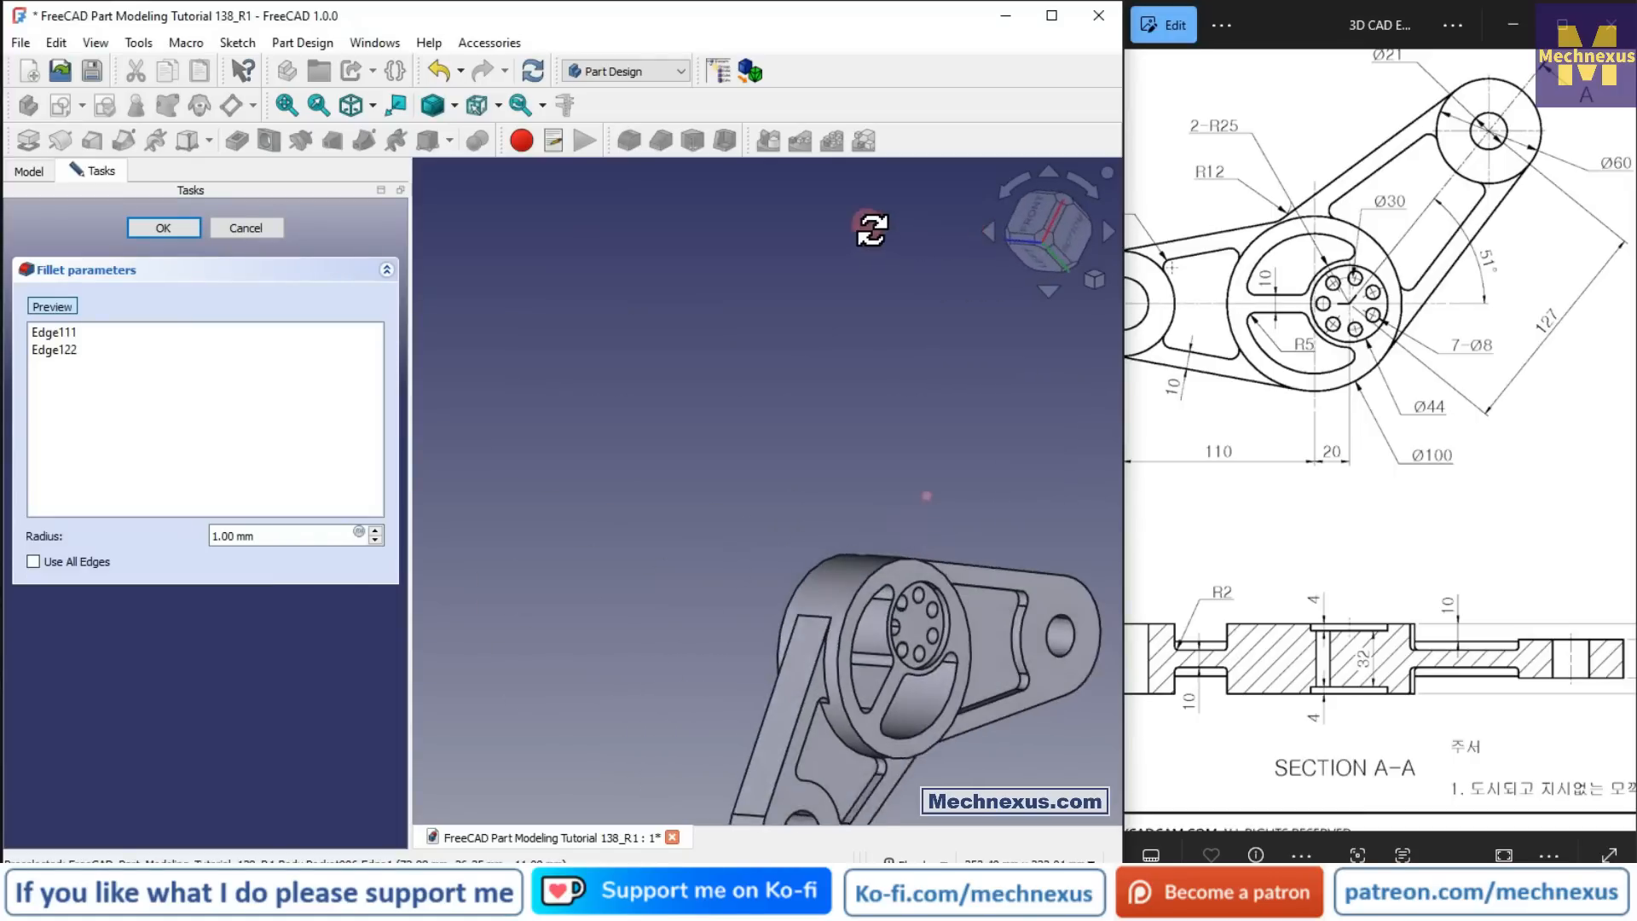
Step: Remove the wrongly picked edge, add the floor edges of both underside recesses, and apply the fillet with a 2 mm radius
{"action": "scroll", "coordinate": [902, 442], "scroll_direction": "up", "scroll_amount": 6}
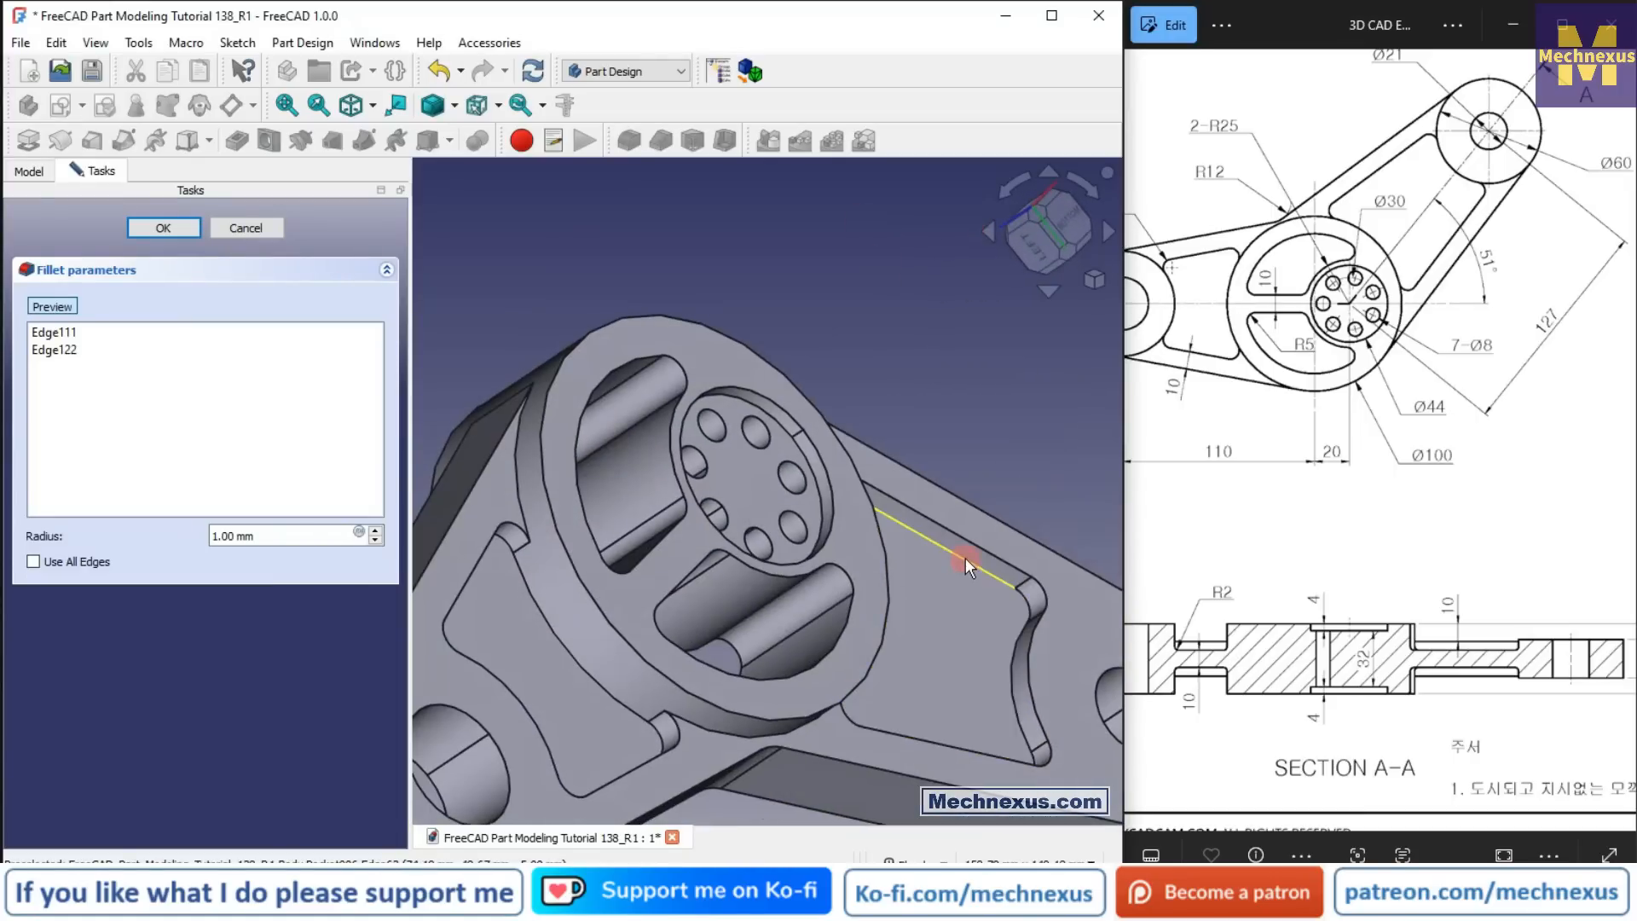
{"action": "scroll", "coordinate": [738, 631], "scroll_direction": "down", "scroll_amount": 4}
{"action": "middle_click_drag", "start_coordinate": [738, 631], "coordinate": [639, 588]}
{"action": "left_click", "coordinate": [53, 366]}
{"action": "right_click", "coordinate": [55, 368]}
{"action": "left_click", "coordinate": [81, 375]}
{"action": "scroll", "coordinate": [1066, 550], "scroll_direction": "up", "scroll_amount": 5}
{"action": "left_click", "coordinate": [1074, 539]}
{"action": "scroll", "coordinate": [1055, 564], "scroll_direction": "down", "scroll_amount": 3}
{"action": "scroll", "coordinate": [644, 564], "scroll_direction": "up", "scroll_amount": 3}
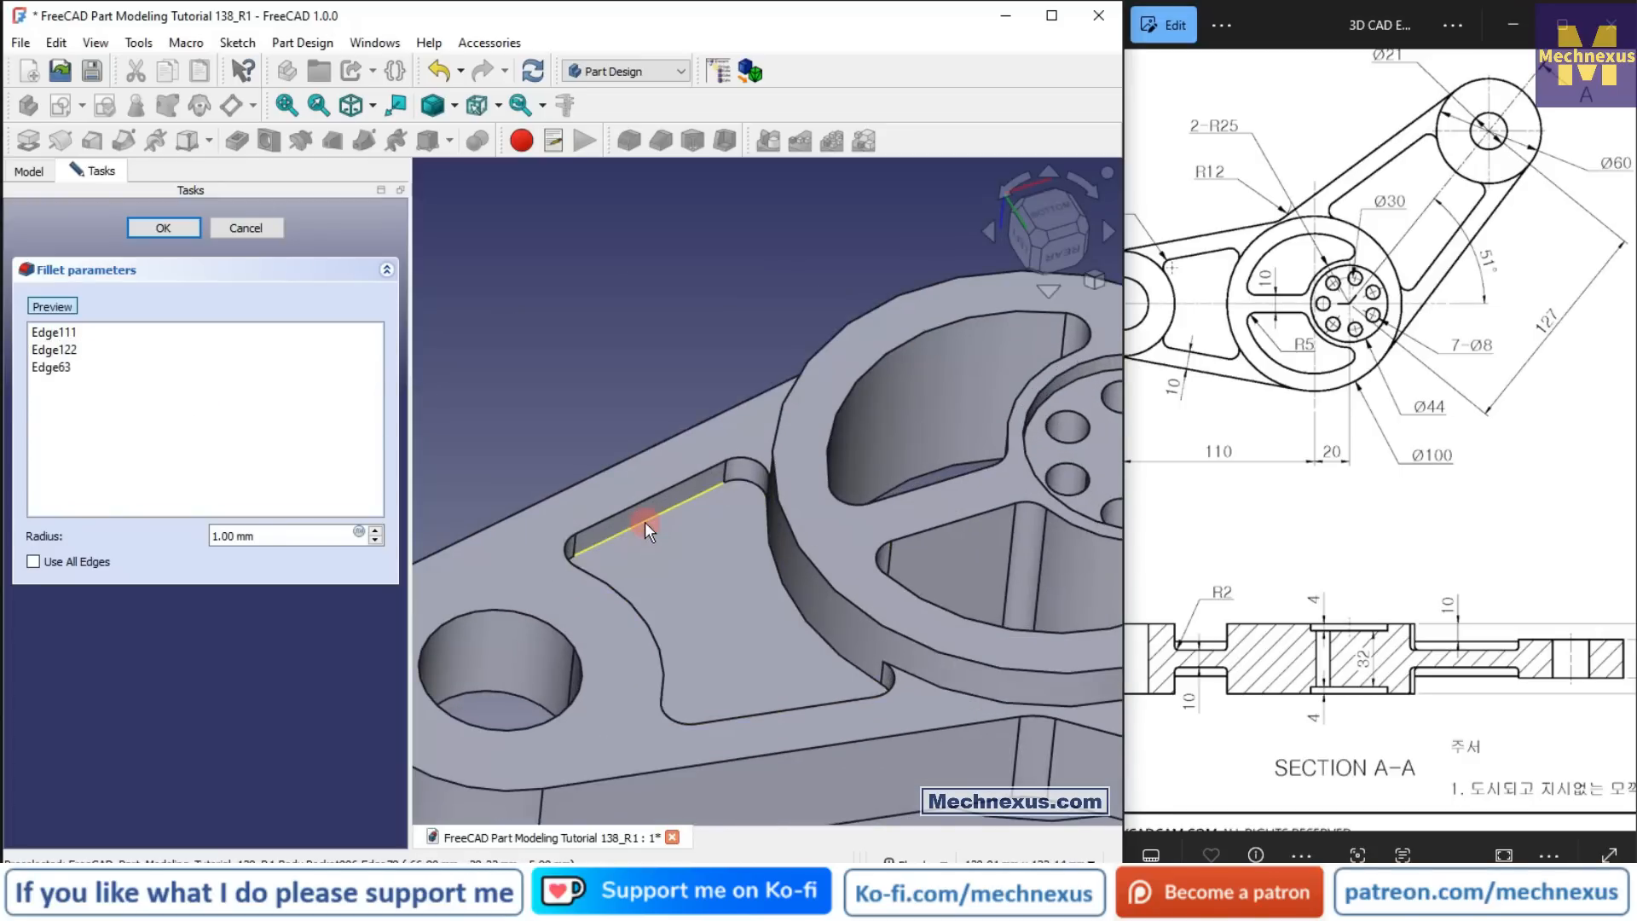
{"action": "left_click", "coordinate": [644, 520]}
{"action": "double_click", "coordinate": [267, 531]}
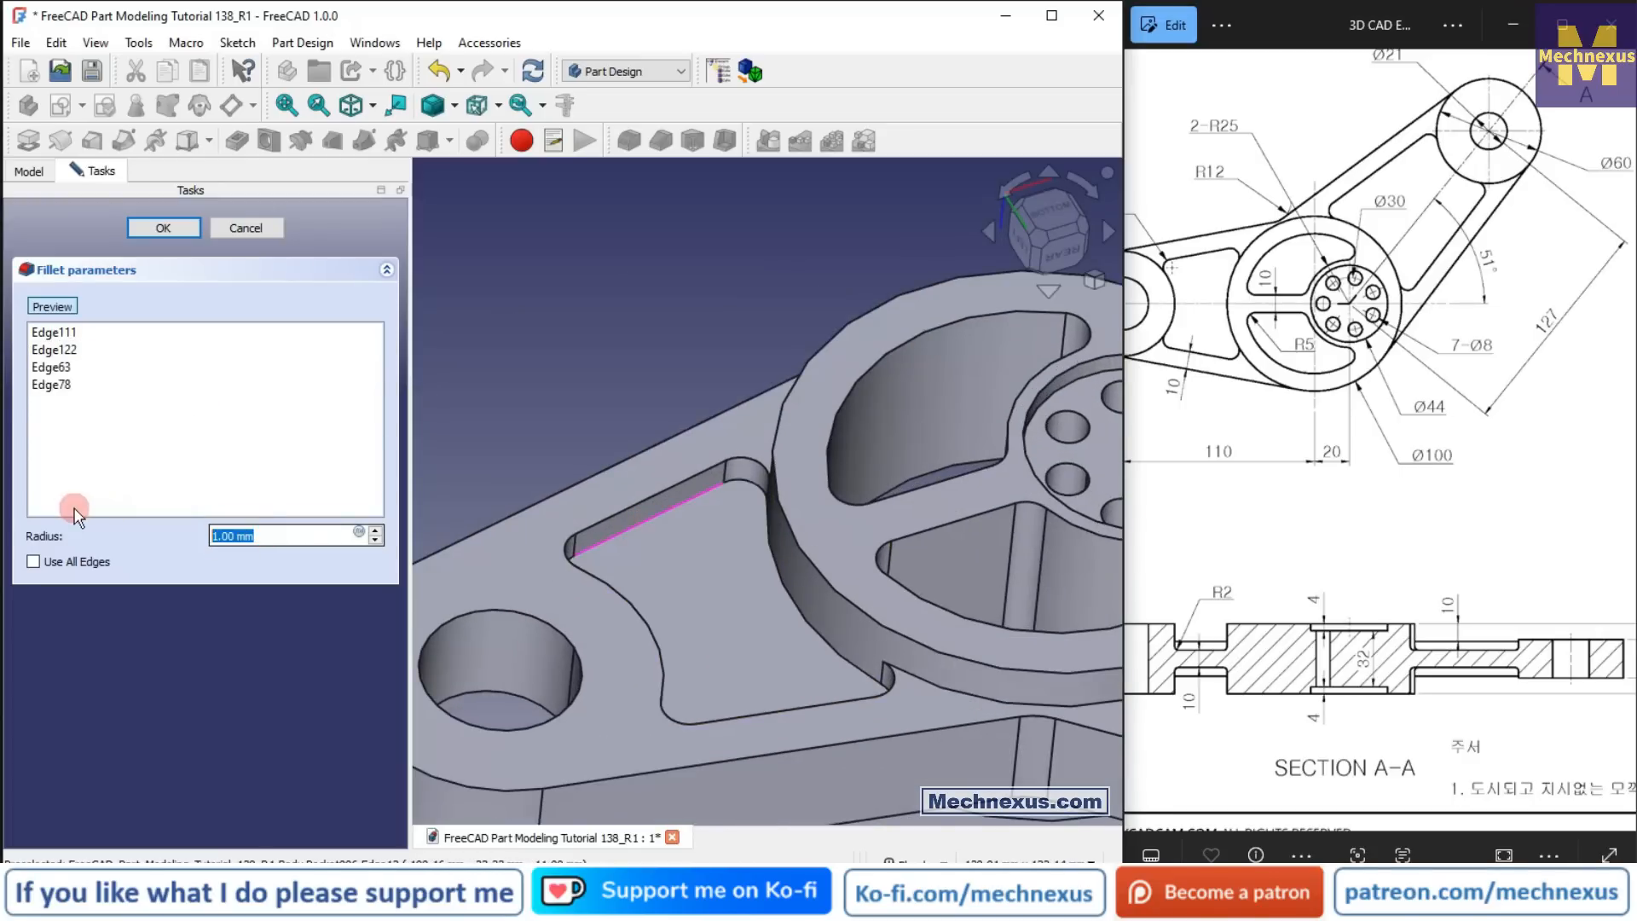
{"action": "type", "text": "2"}
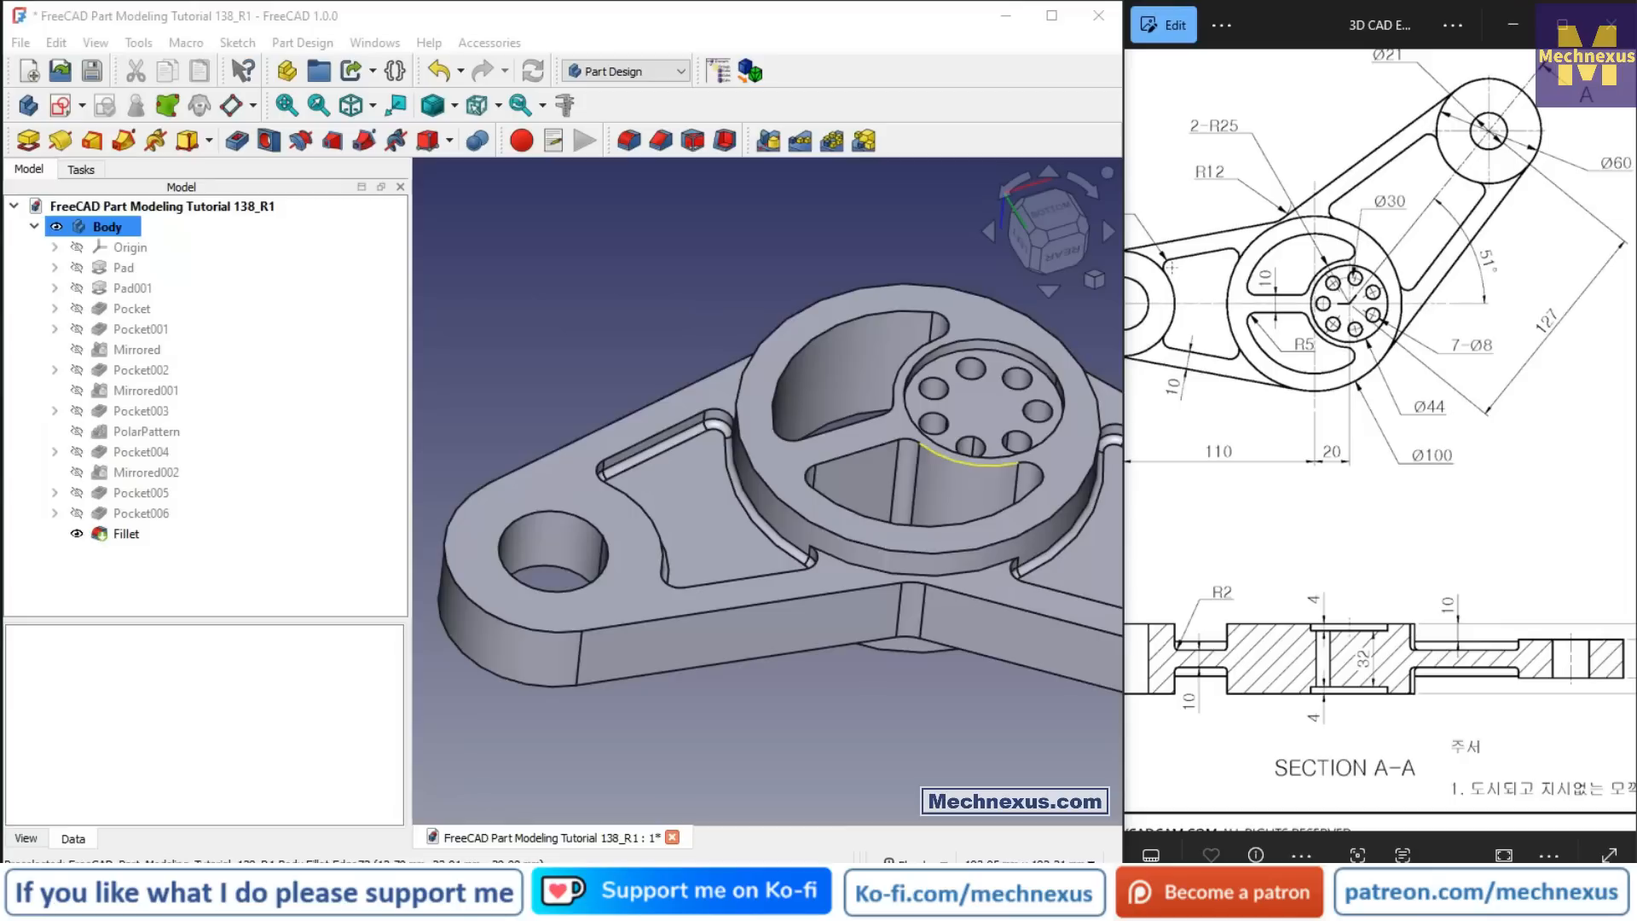
Step: Show the finished lever in isometric view and bring up the reference drawing's 3D illustration for comparison
{"action": "left_click", "coordinate": [469, 322]}
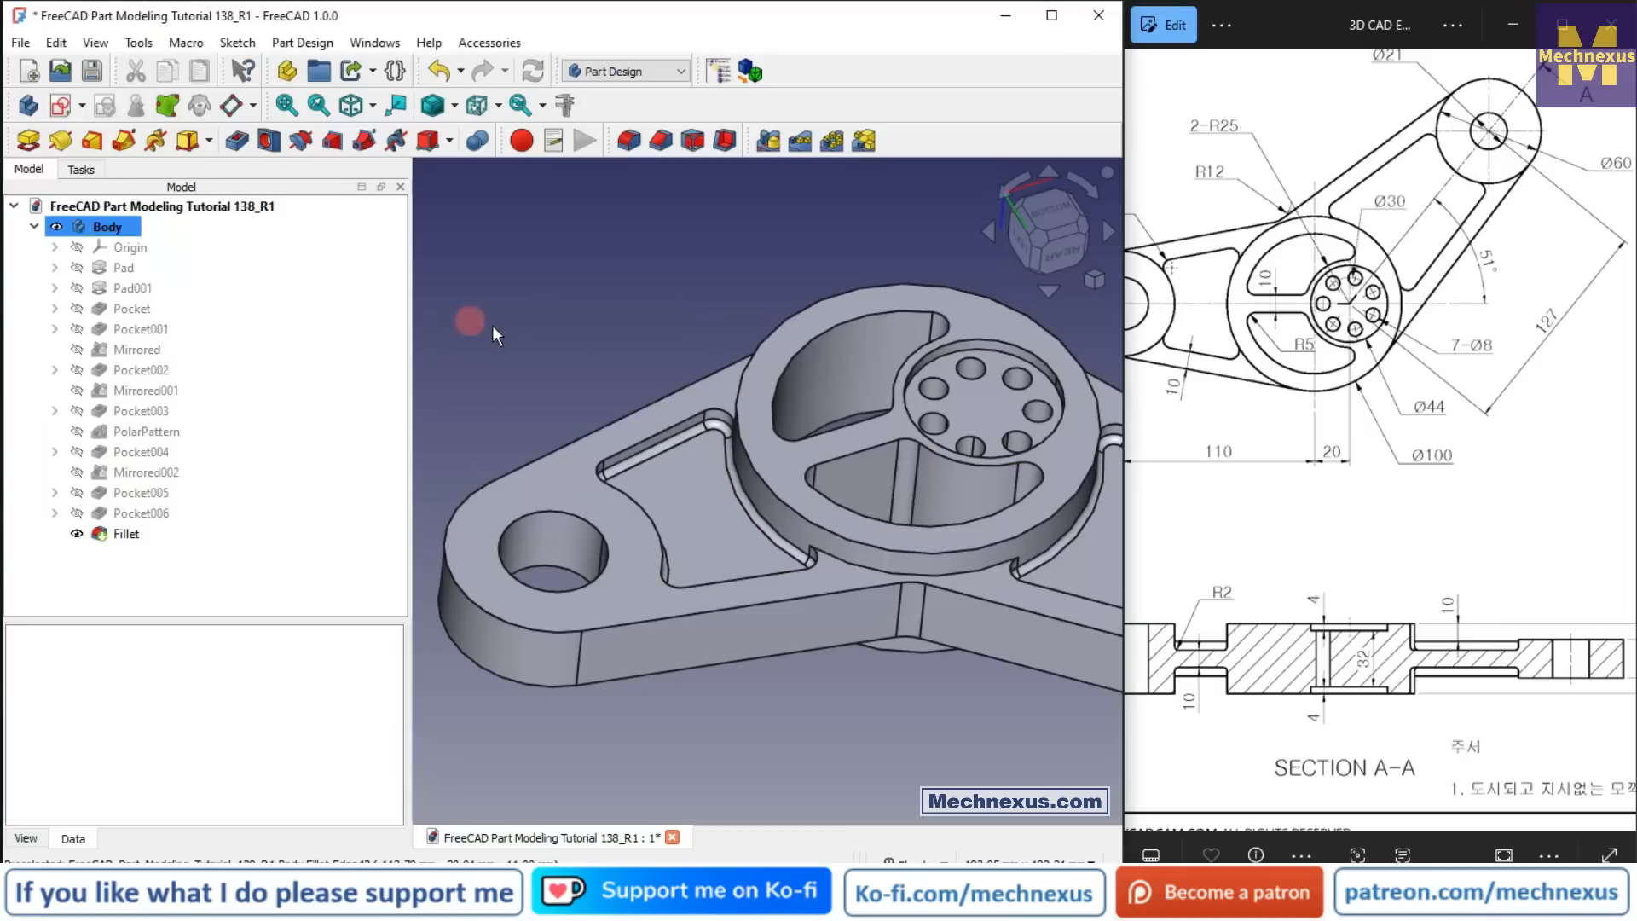
{"action": "key", "text": "0"}
{"action": "scroll", "coordinate": [570, 430], "scroll_direction": "down", "scroll_amount": 4}
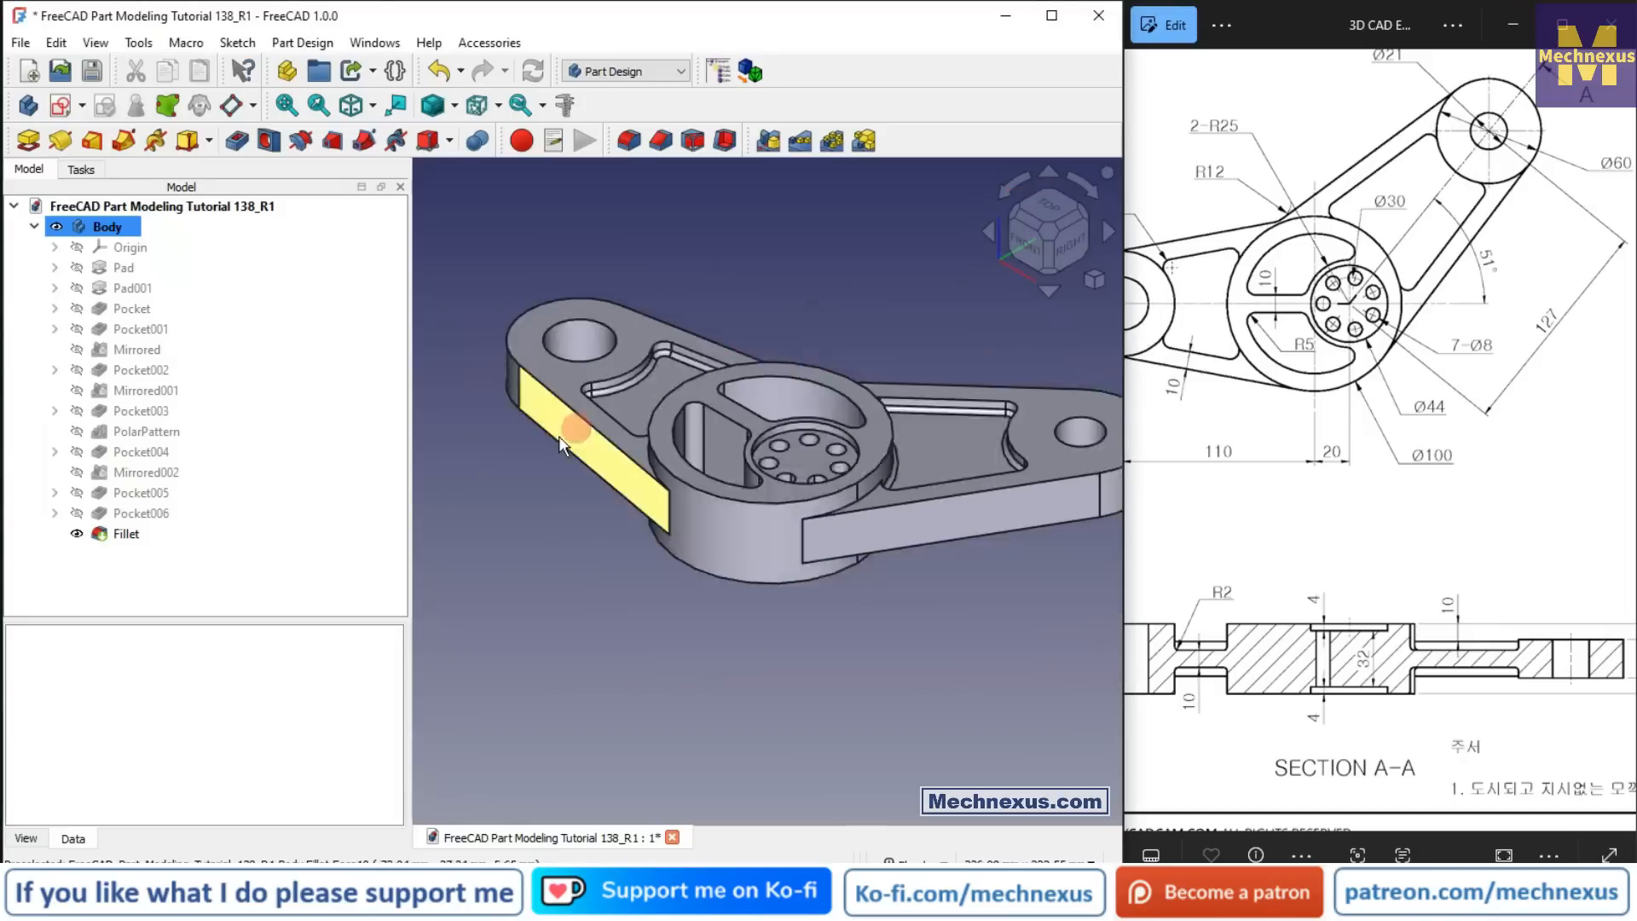
{"action": "scroll", "coordinate": [880, 365], "scroll_direction": "up", "scroll_amount": 1}
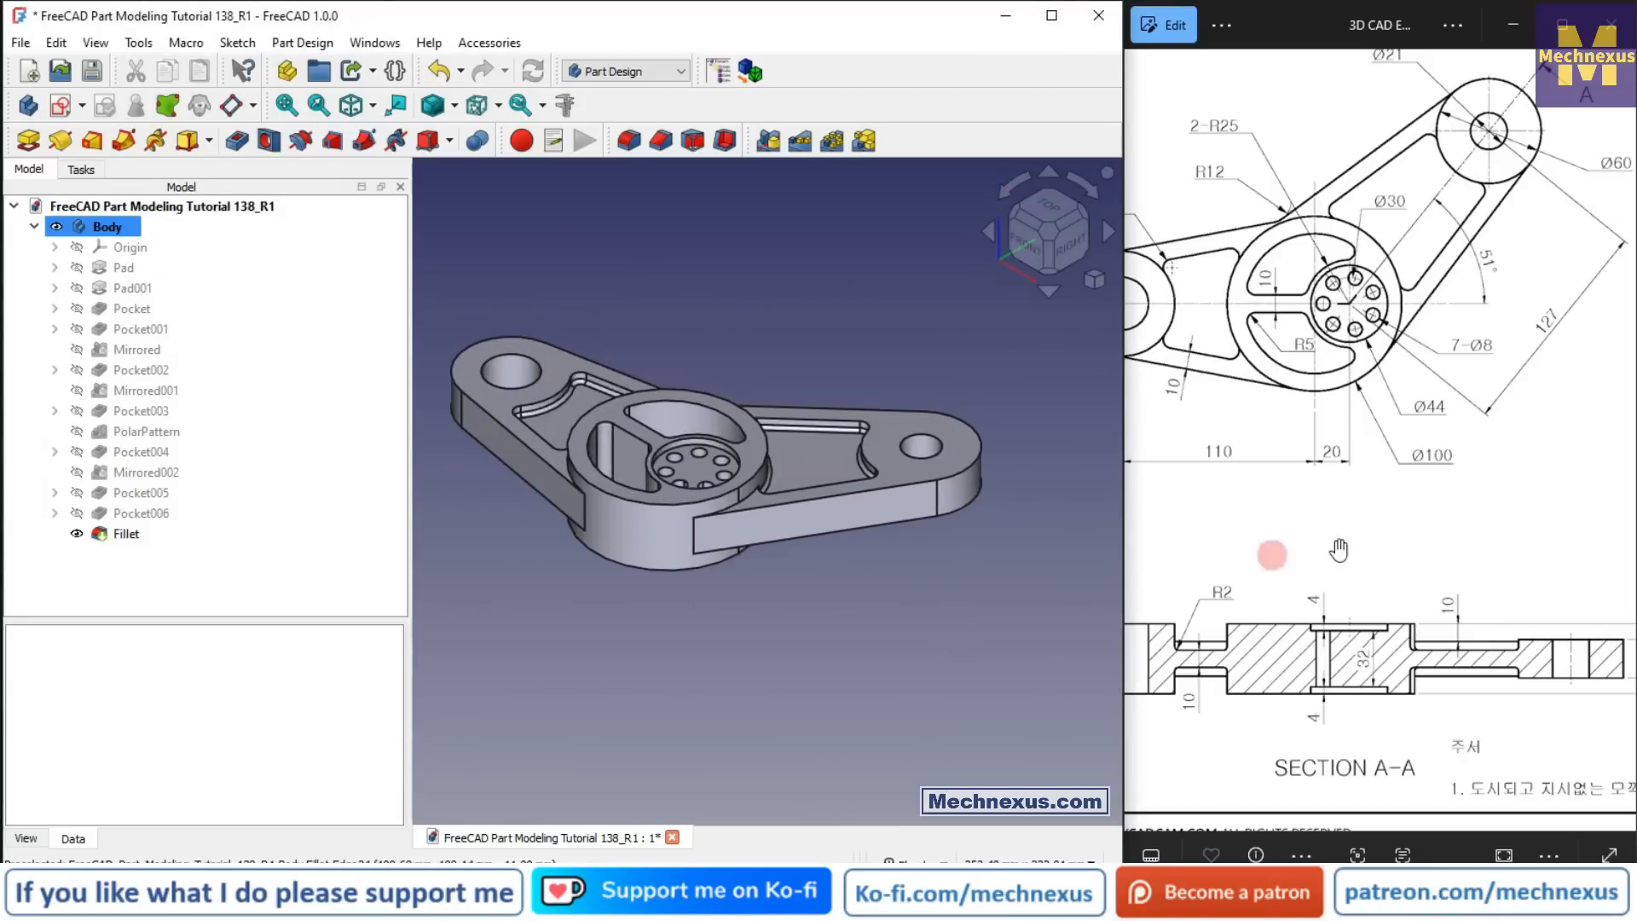
{"action": "double_click", "coordinate": [1464, 505]}
{"action": "scroll", "coordinate": [1191, 509], "scroll_direction": "up", "scroll_amount": 3}
{"action": "mouse_move", "coordinate": [1192, 510]}
{"action": "left_mouse_down"}
{"action": "mouse_move", "coordinate": [1330, 581]}
{"action": "mouse_move", "coordinate": [1364, 577]}
{"action": "left_mouse_up"}
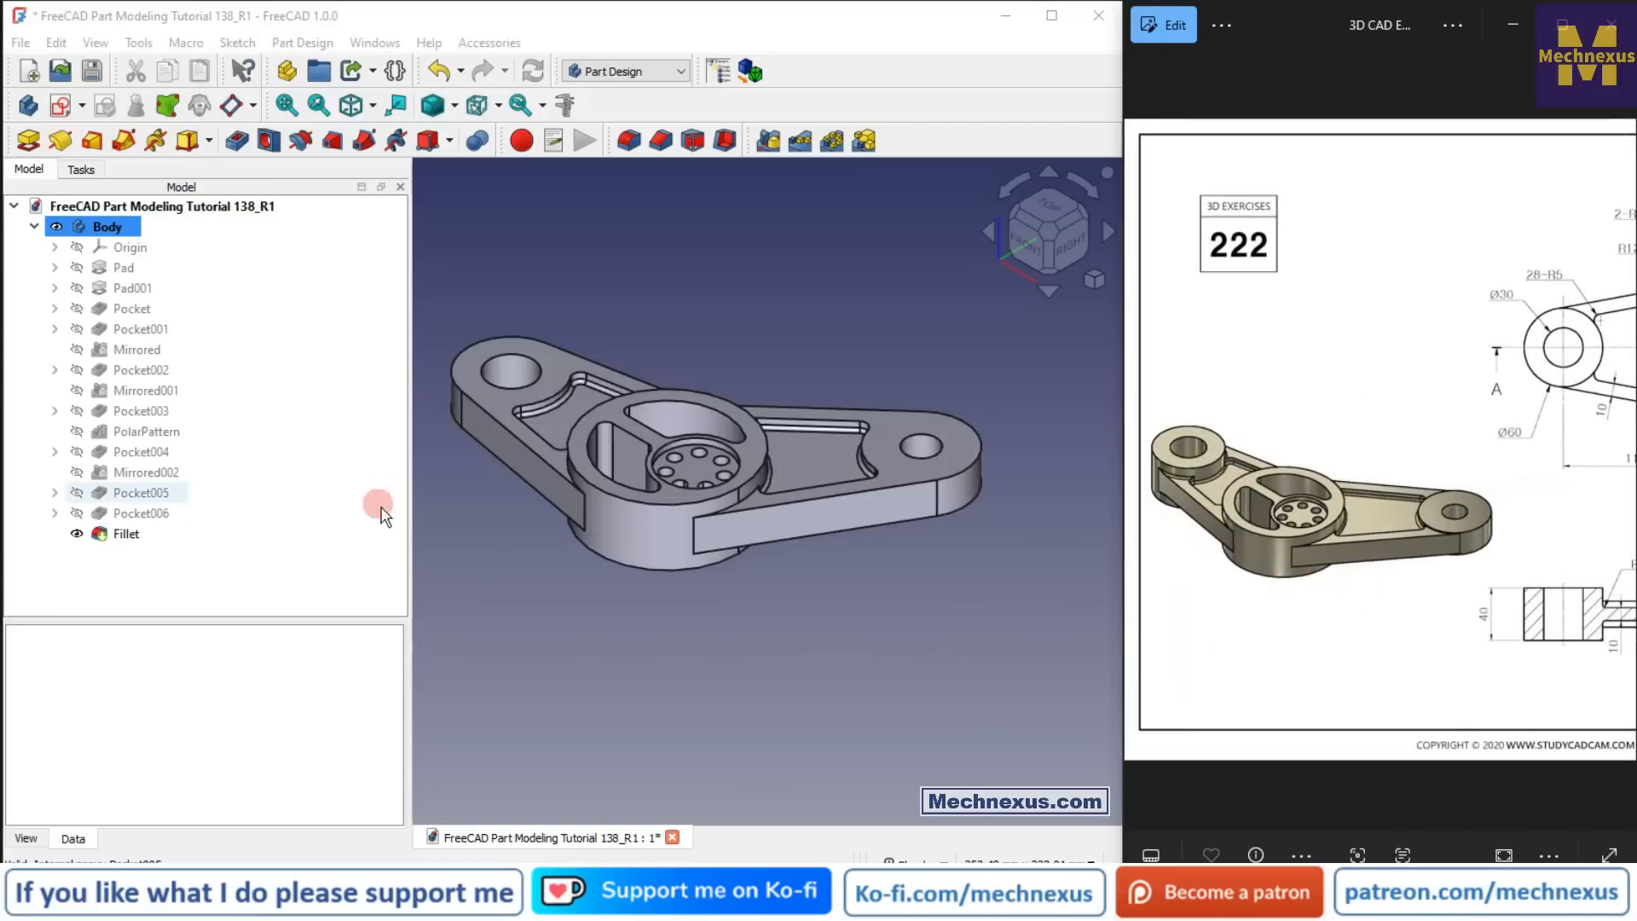
Step: Compare the model with the drawing's 3D illustration, dimensioned top view and section A-A, giving the 3D view more width
{"action": "left_click_drag", "start_coordinate": [410, 512], "coordinate": [317, 488]}
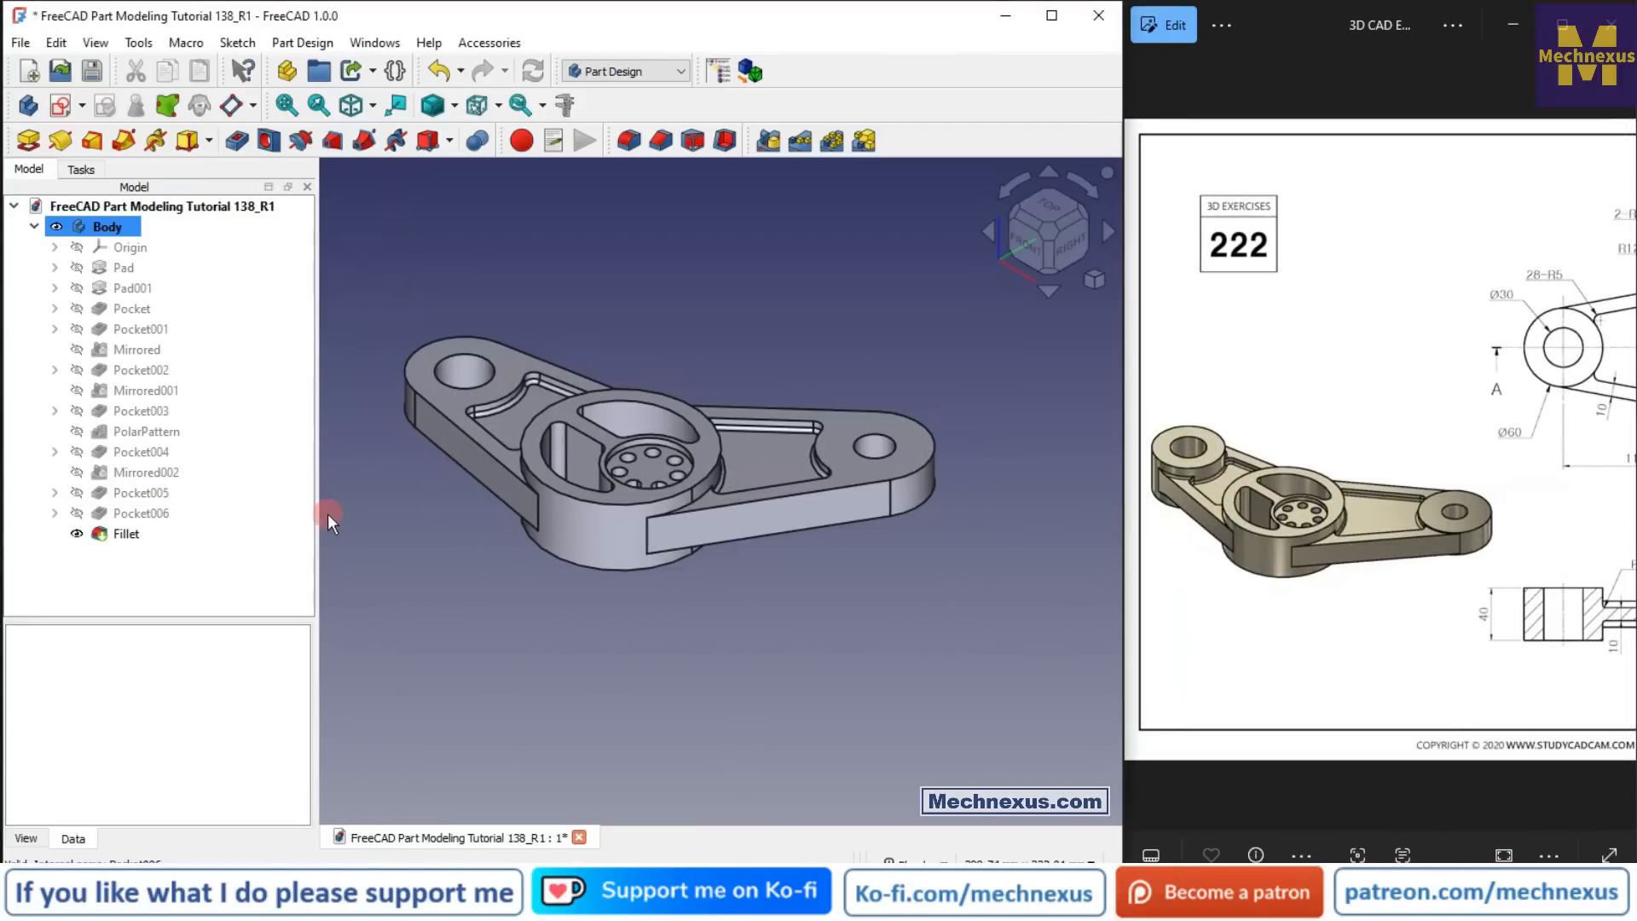
{"action": "scroll", "coordinate": [526, 442], "scroll_direction": "up", "scroll_amount": 2}
{"action": "scroll", "coordinate": [735, 477], "scroll_direction": "down", "scroll_amount": 1}
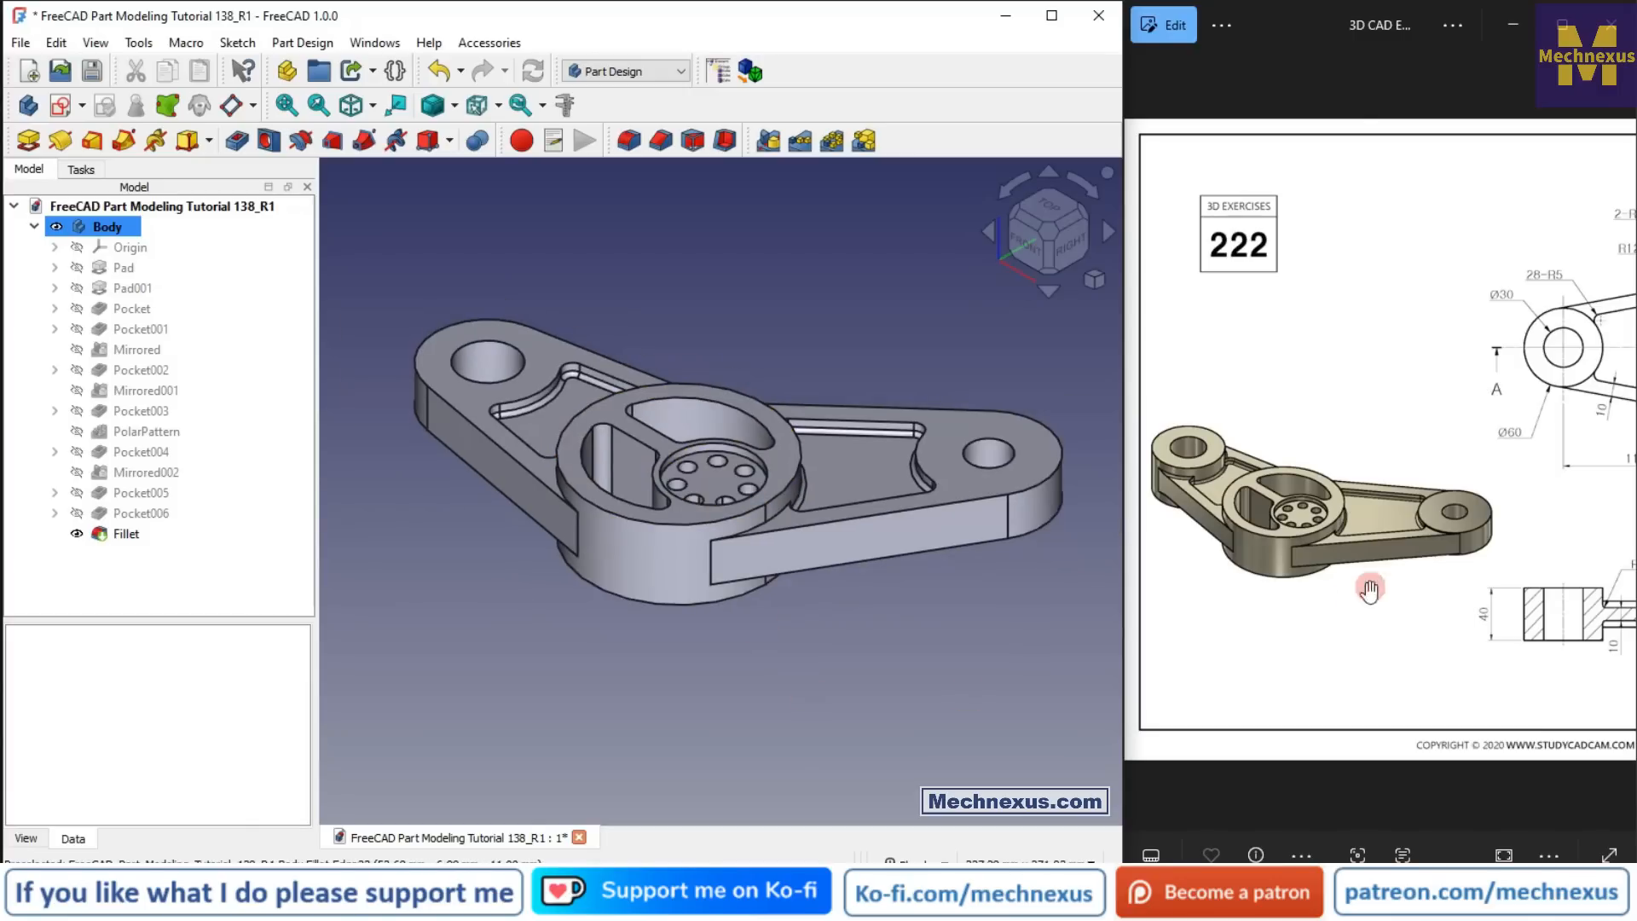
{"action": "scroll", "coordinate": [1235, 555], "scroll_direction": "up", "scroll_amount": 1}
{"action": "left_click_drag", "start_coordinate": [1235, 555], "coordinate": [1347, 583]}
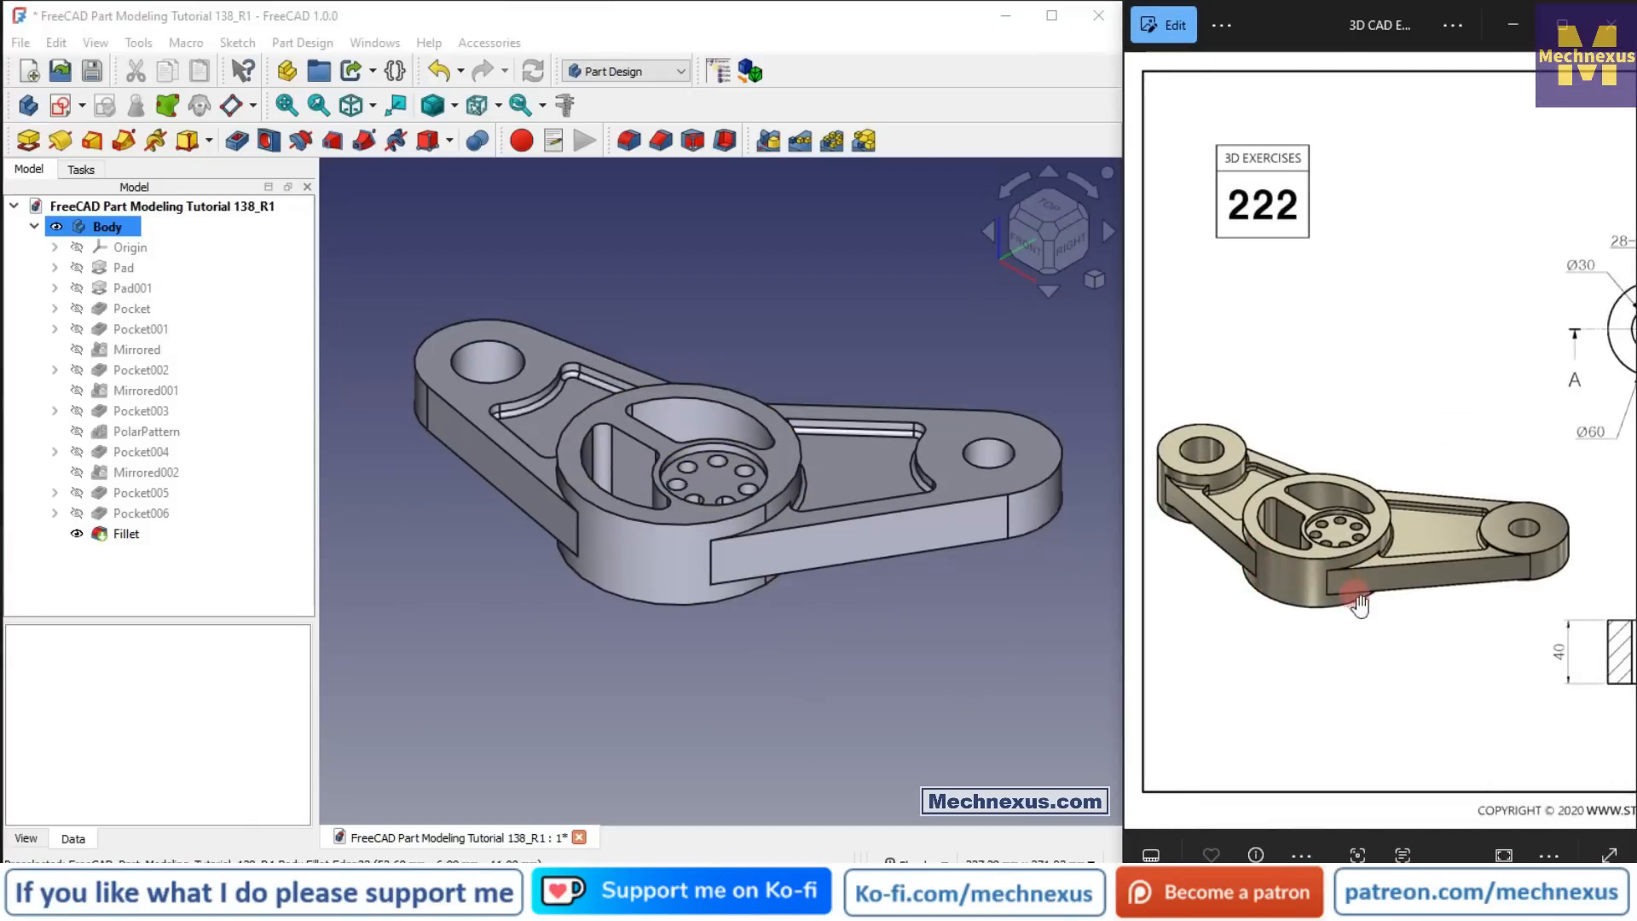
{"action": "left_click_drag", "start_coordinate": [1522, 625], "coordinate": [1031, 639]}
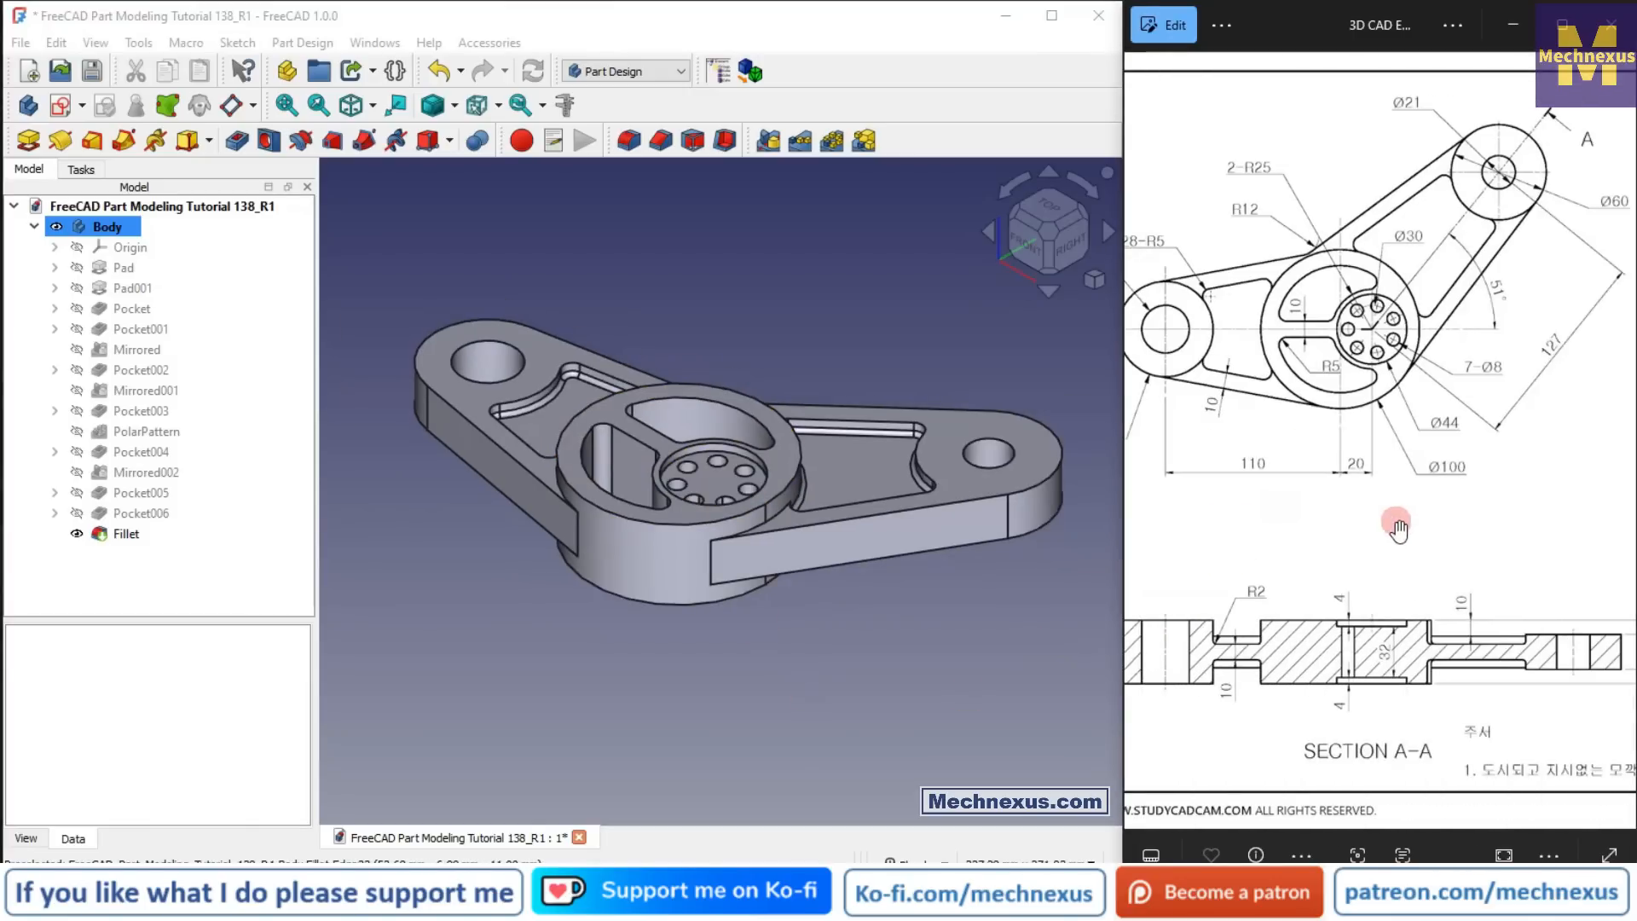
{"action": "scroll", "coordinate": [1398, 529], "scroll_direction": "down", "scroll_amount": 3}
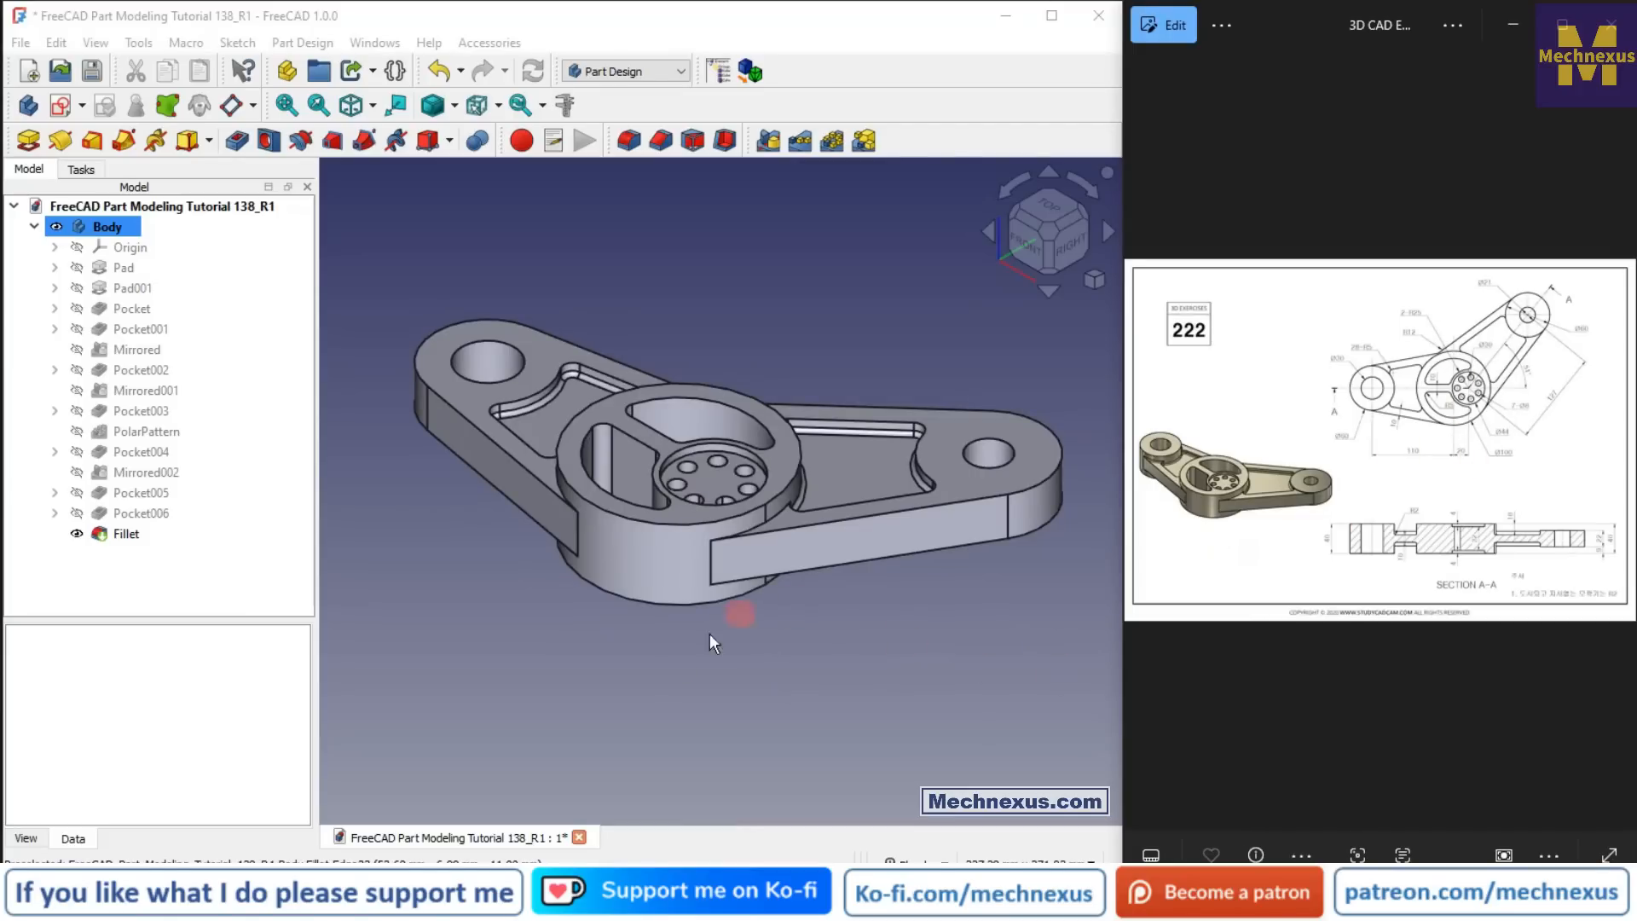
{"action": "mouse_move", "coordinate": [694, 597]}
{"action": "middle_mouse_down"}
{"action": "mouse_move", "coordinate": [639, 475]}
{"action": "mouse_move", "coordinate": [625, 515]}
{"action": "mouse_move", "coordinate": [775, 662]}
{"action": "mouse_move", "coordinate": [877, 629]}
{"action": "mouse_move", "coordinate": [665, 614]}
{"action": "middle_mouse_up"}
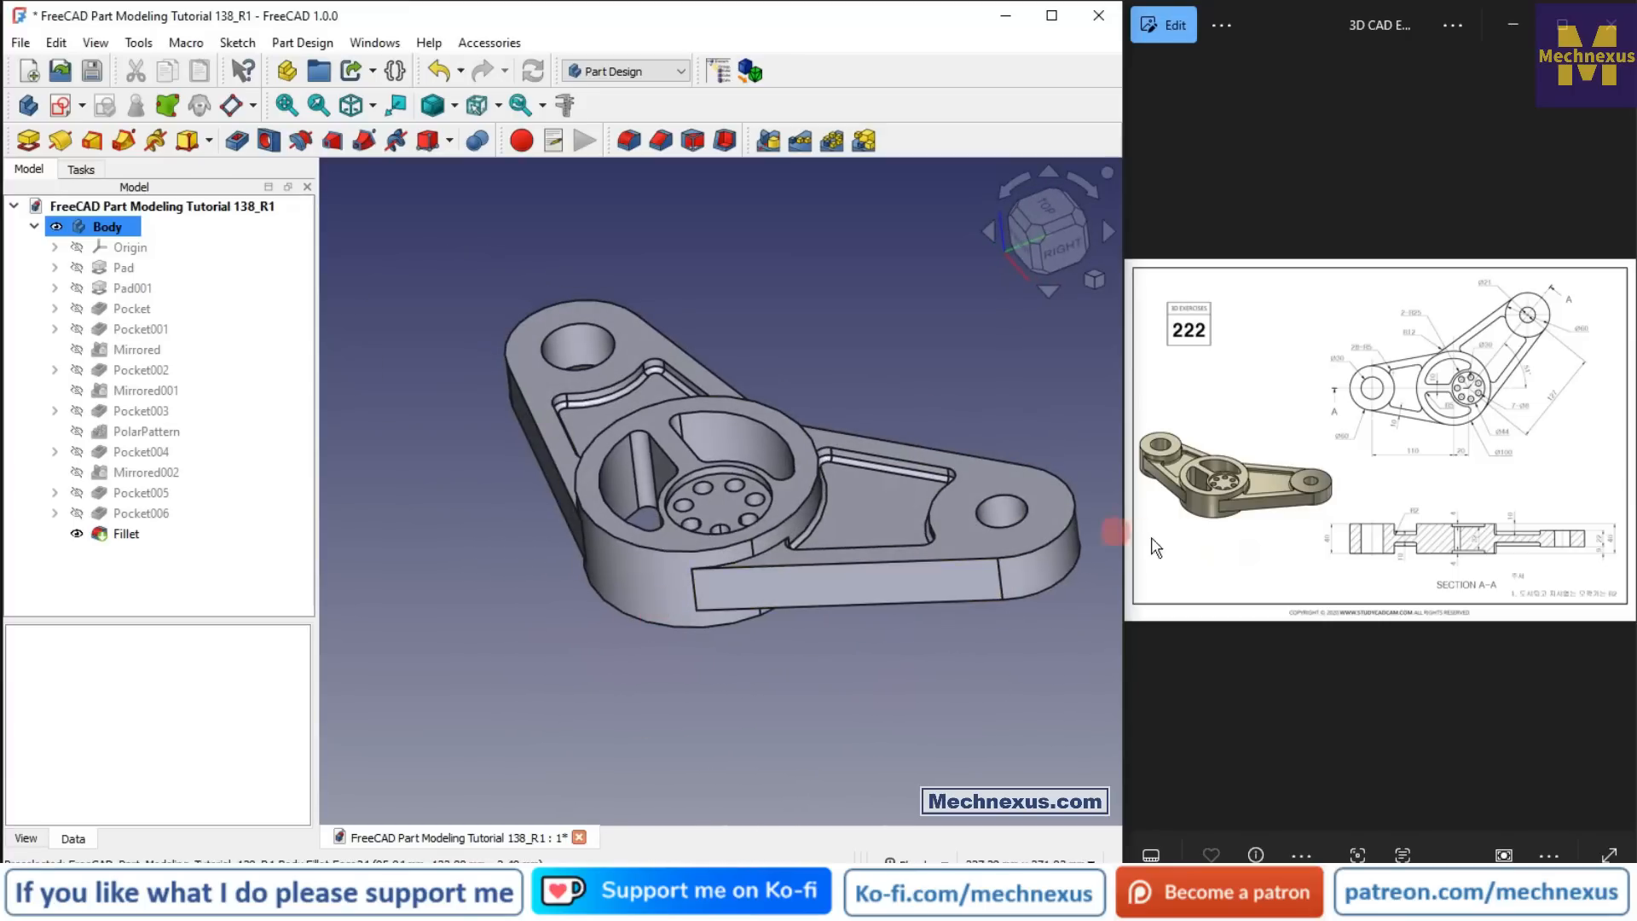
{"action": "scroll", "coordinate": [1156, 546], "scroll_direction": "up", "scroll_amount": 3}
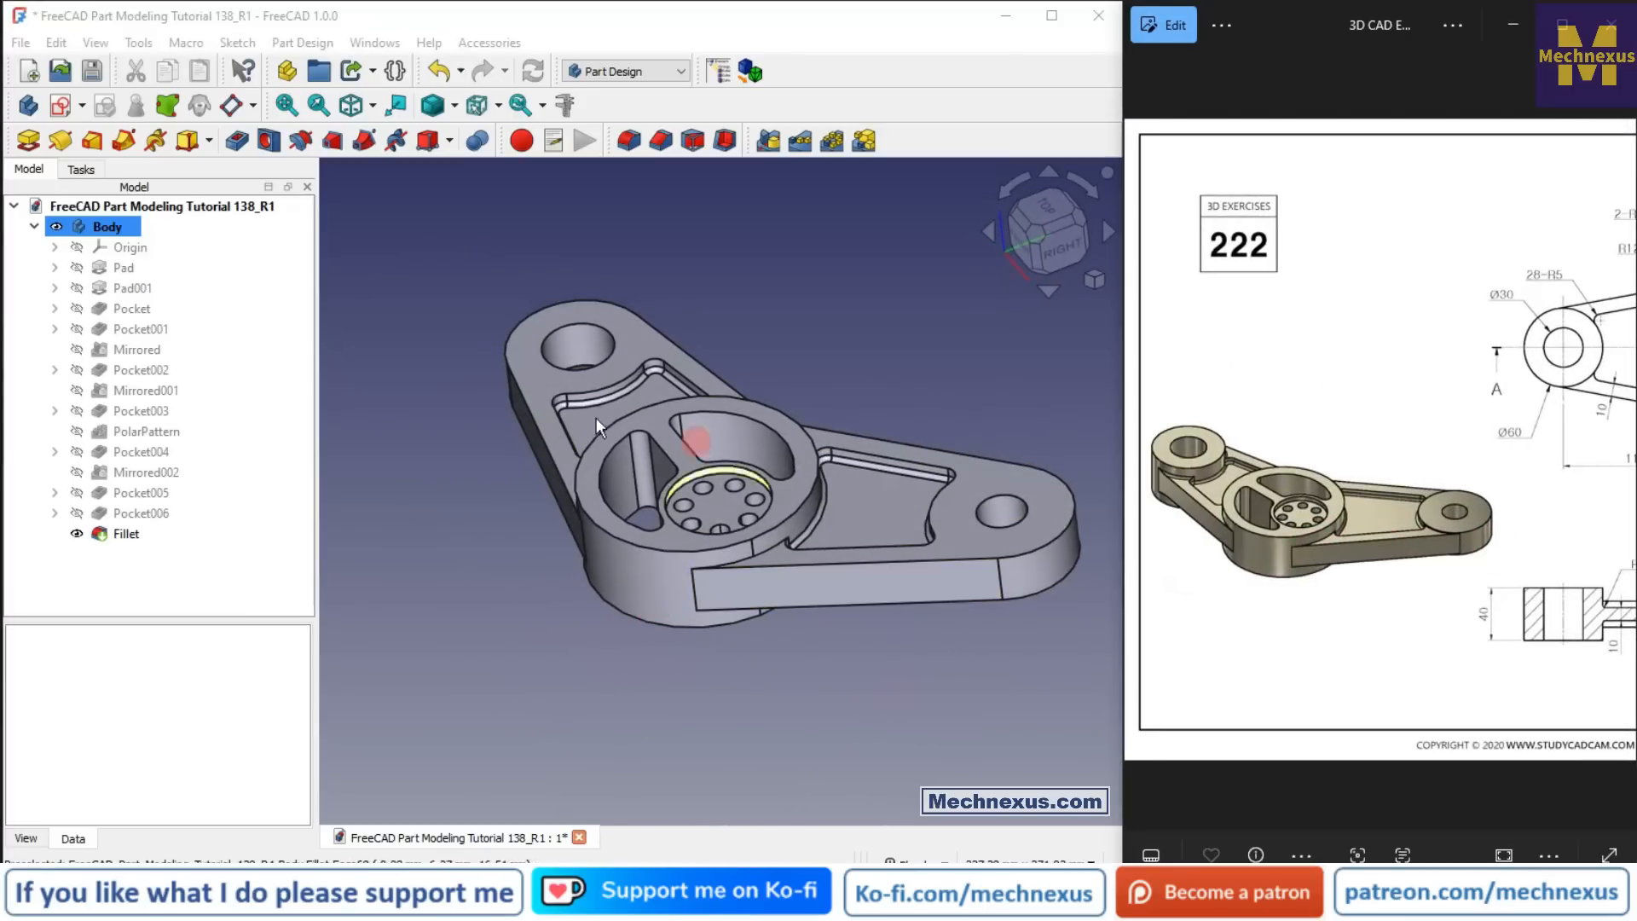
Step: Open the custom material properties from the final Fillet feature's appearance settings
{"action": "left_click", "coordinate": [115, 533]}
{"action": "right_click", "coordinate": [115, 532]}
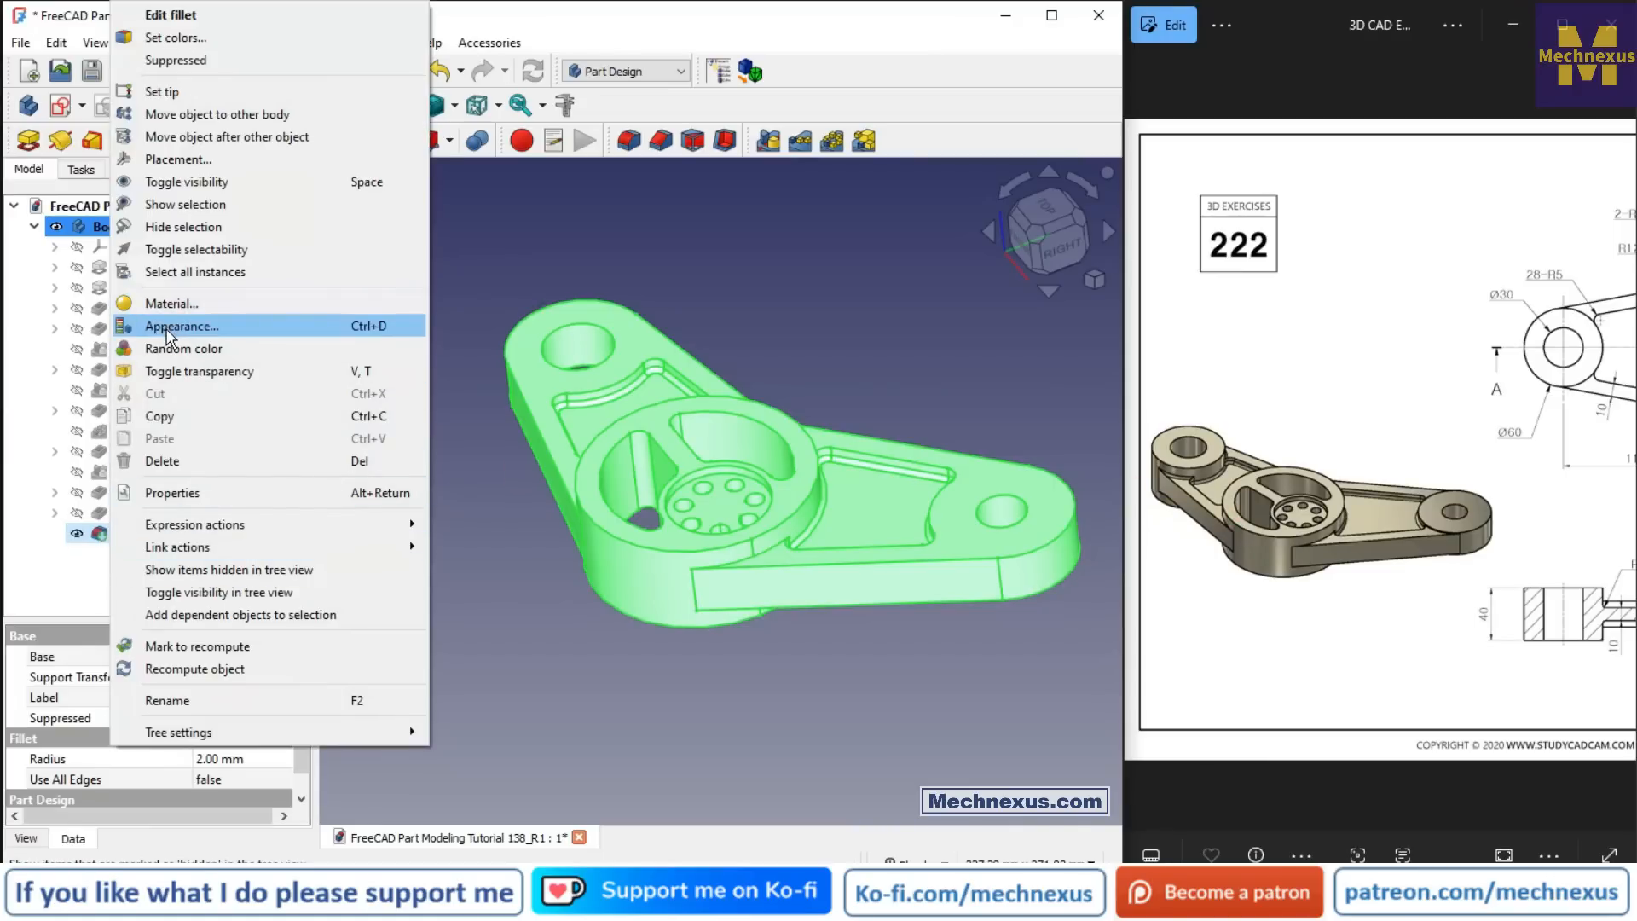
{"action": "left_click", "coordinate": [168, 327]}
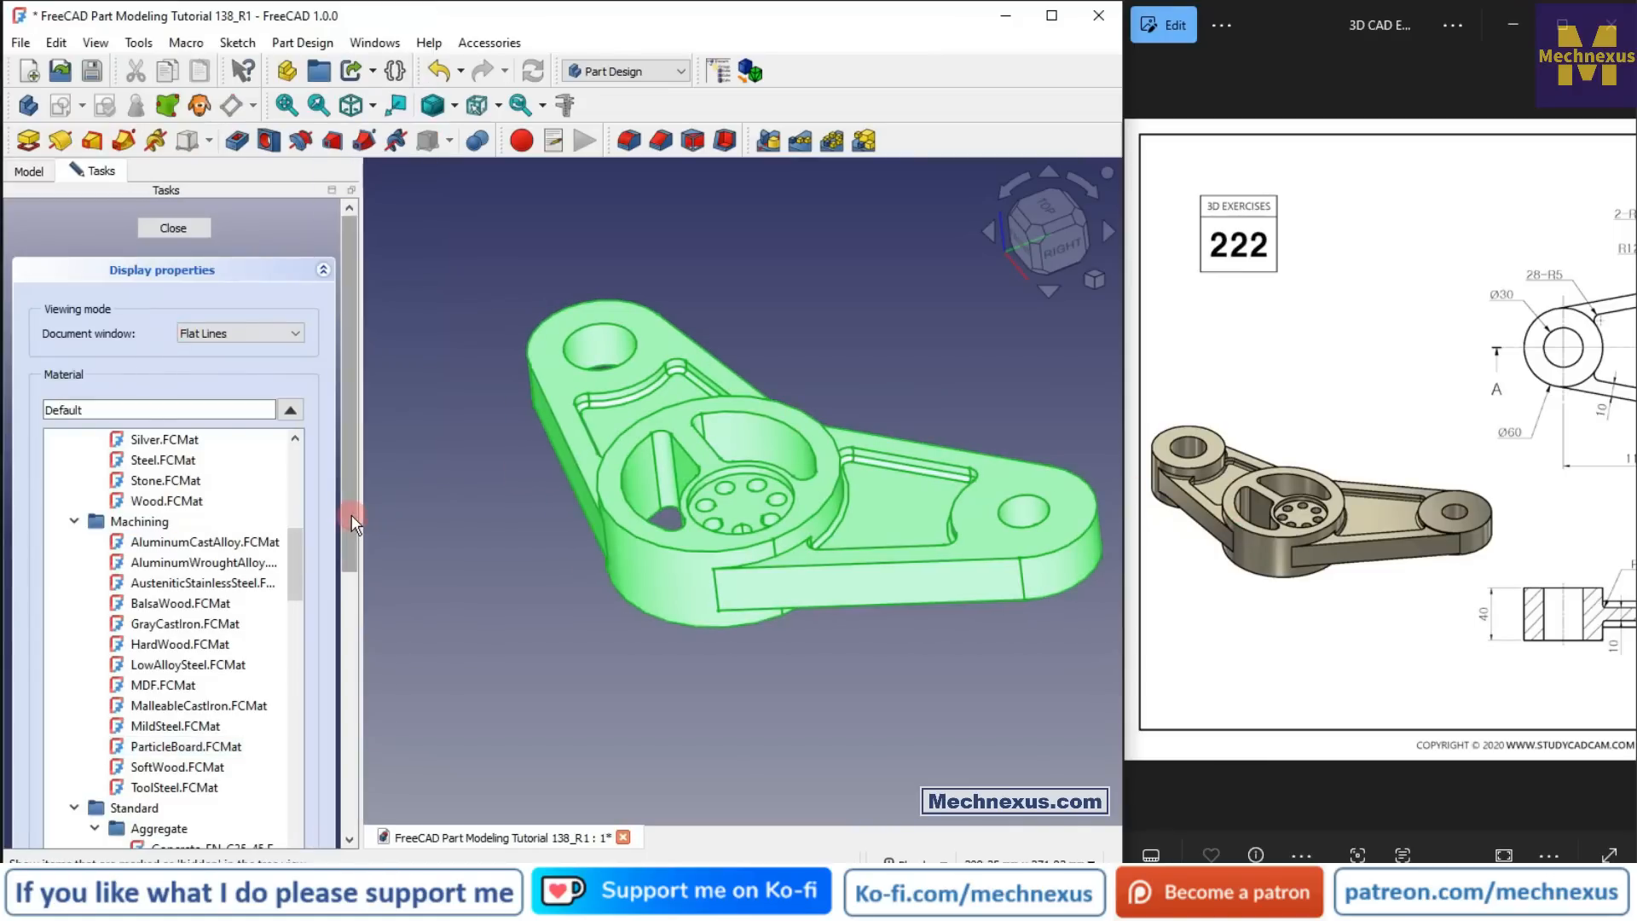
{"action": "left_click_drag", "start_coordinate": [352, 514], "coordinate": [352, 774]}
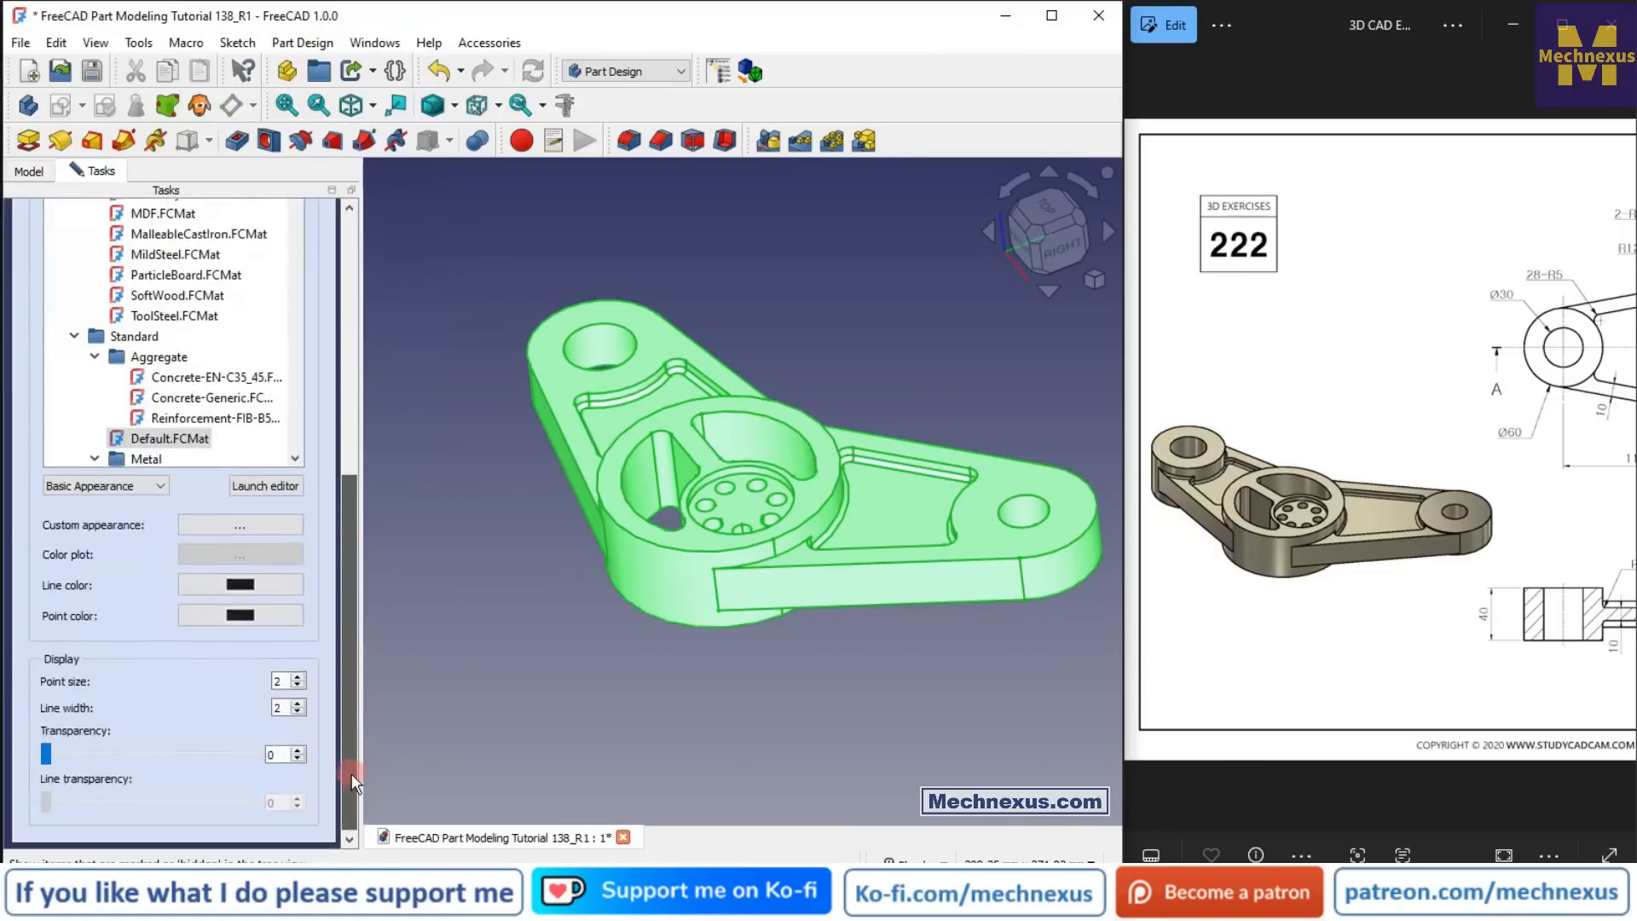
{"action": "left_click", "coordinate": [220, 524]}
Step: Set the part's diffuse color to a muted, darkened brown based on the basic peach swatch, and close the appearance settings
{"action": "left_click", "coordinate": [634, 395]}
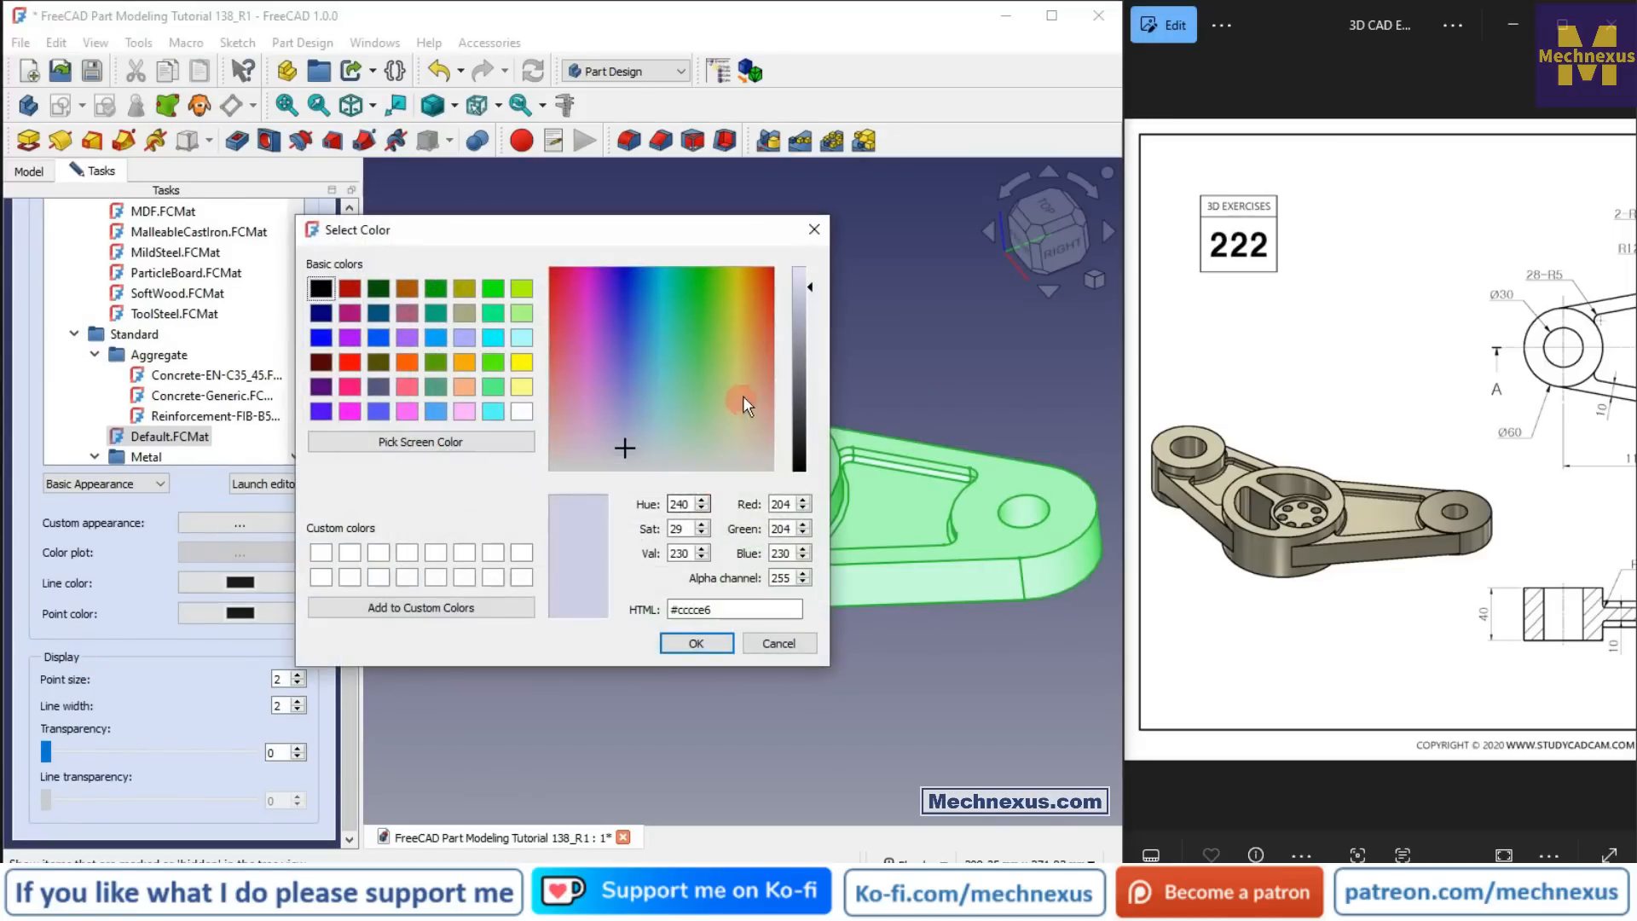
{"action": "left_click", "coordinate": [464, 388]}
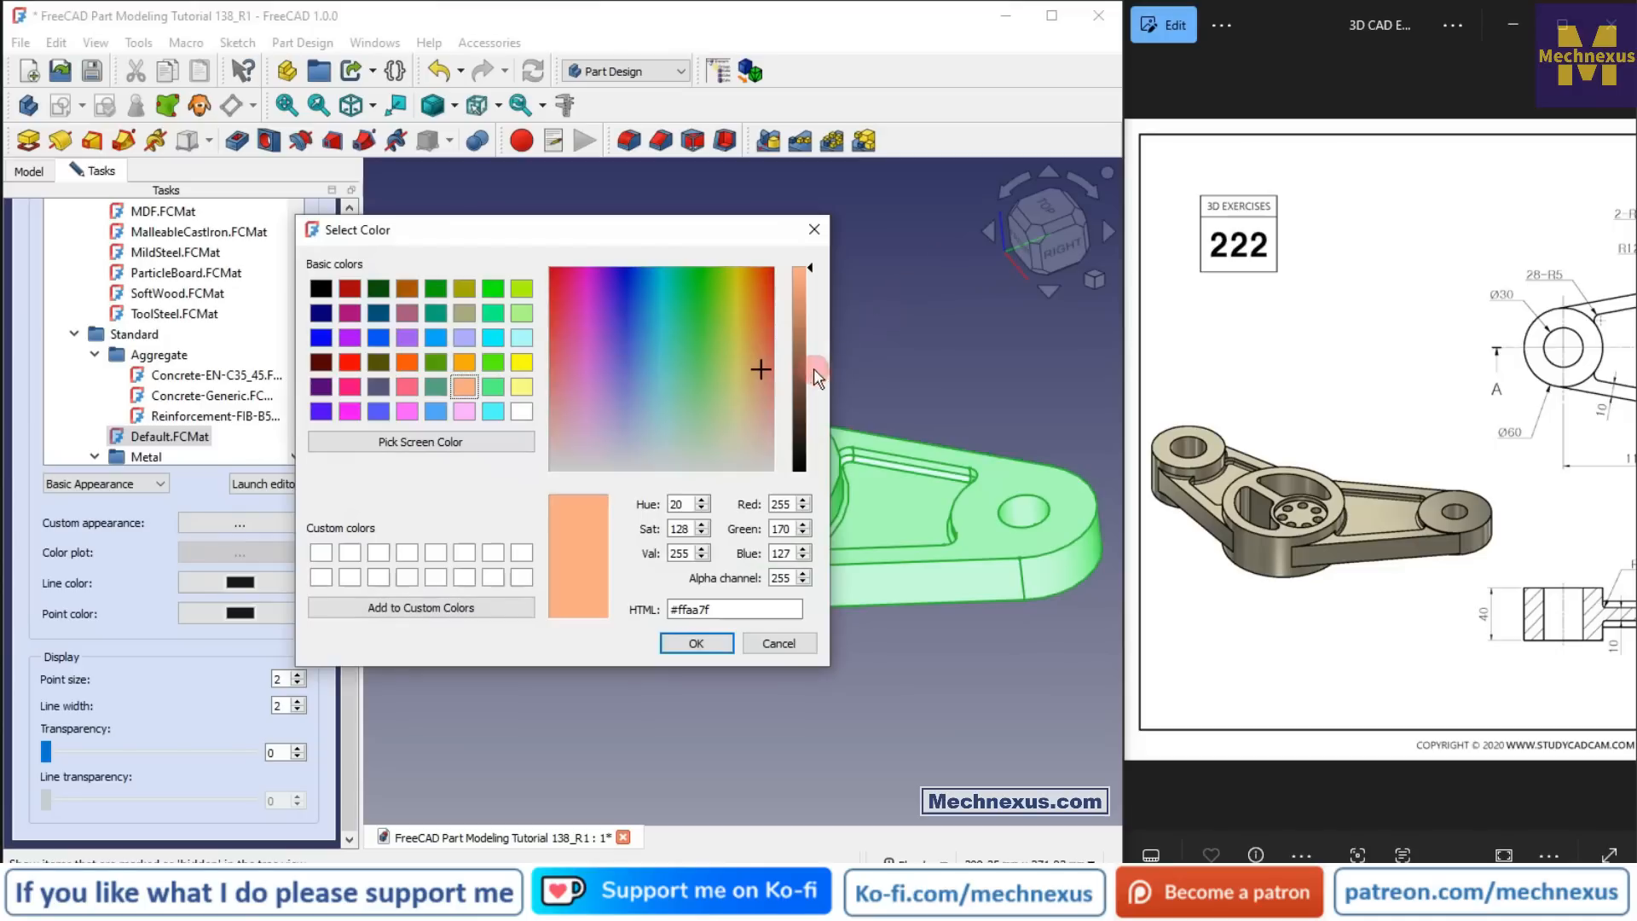
{"action": "left_click", "coordinate": [808, 327]}
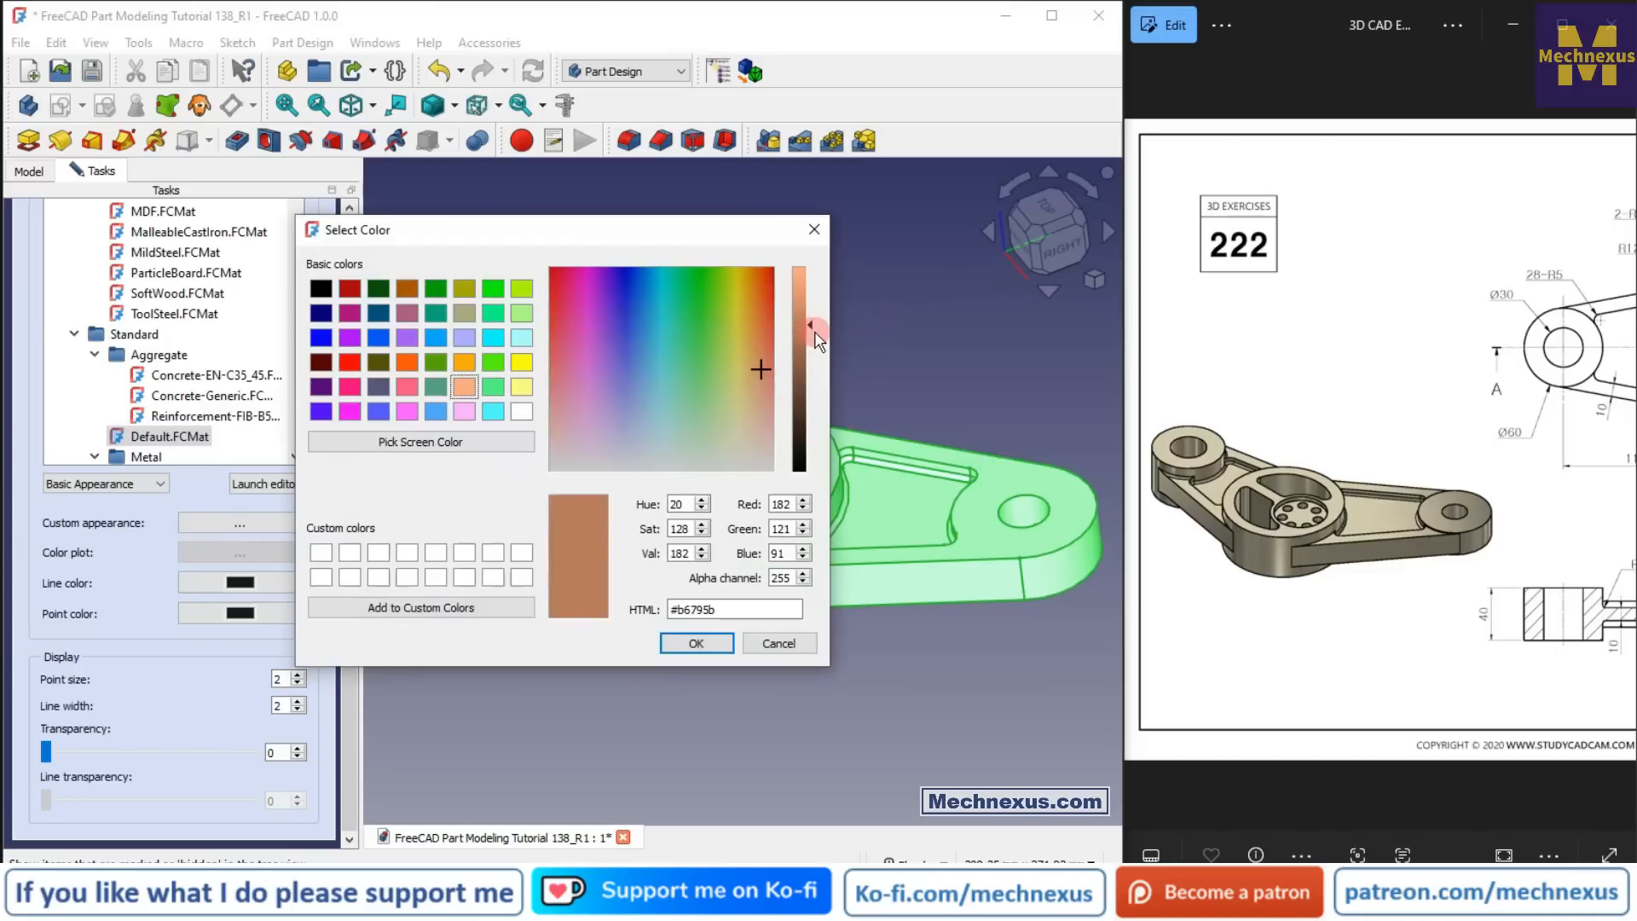
{"action": "left_click", "coordinate": [755, 390]}
{"action": "left_click", "coordinate": [819, 326]}
{"action": "left_click", "coordinate": [697, 641]}
{"action": "left_click", "coordinate": [655, 579]}
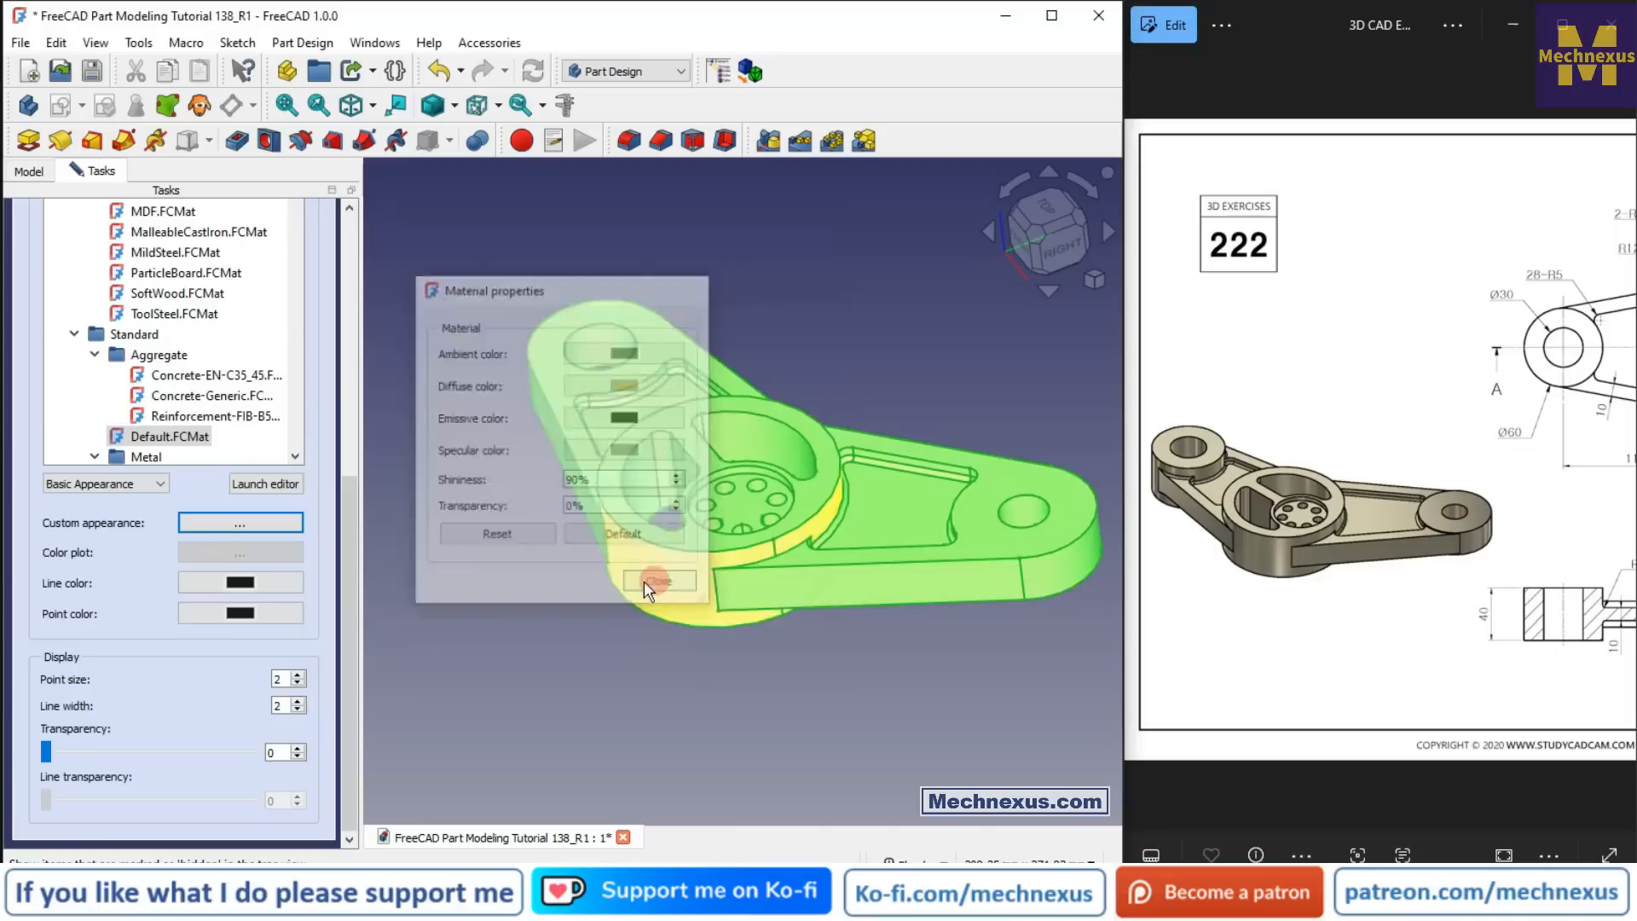
{"action": "left_click", "coordinate": [484, 590]}
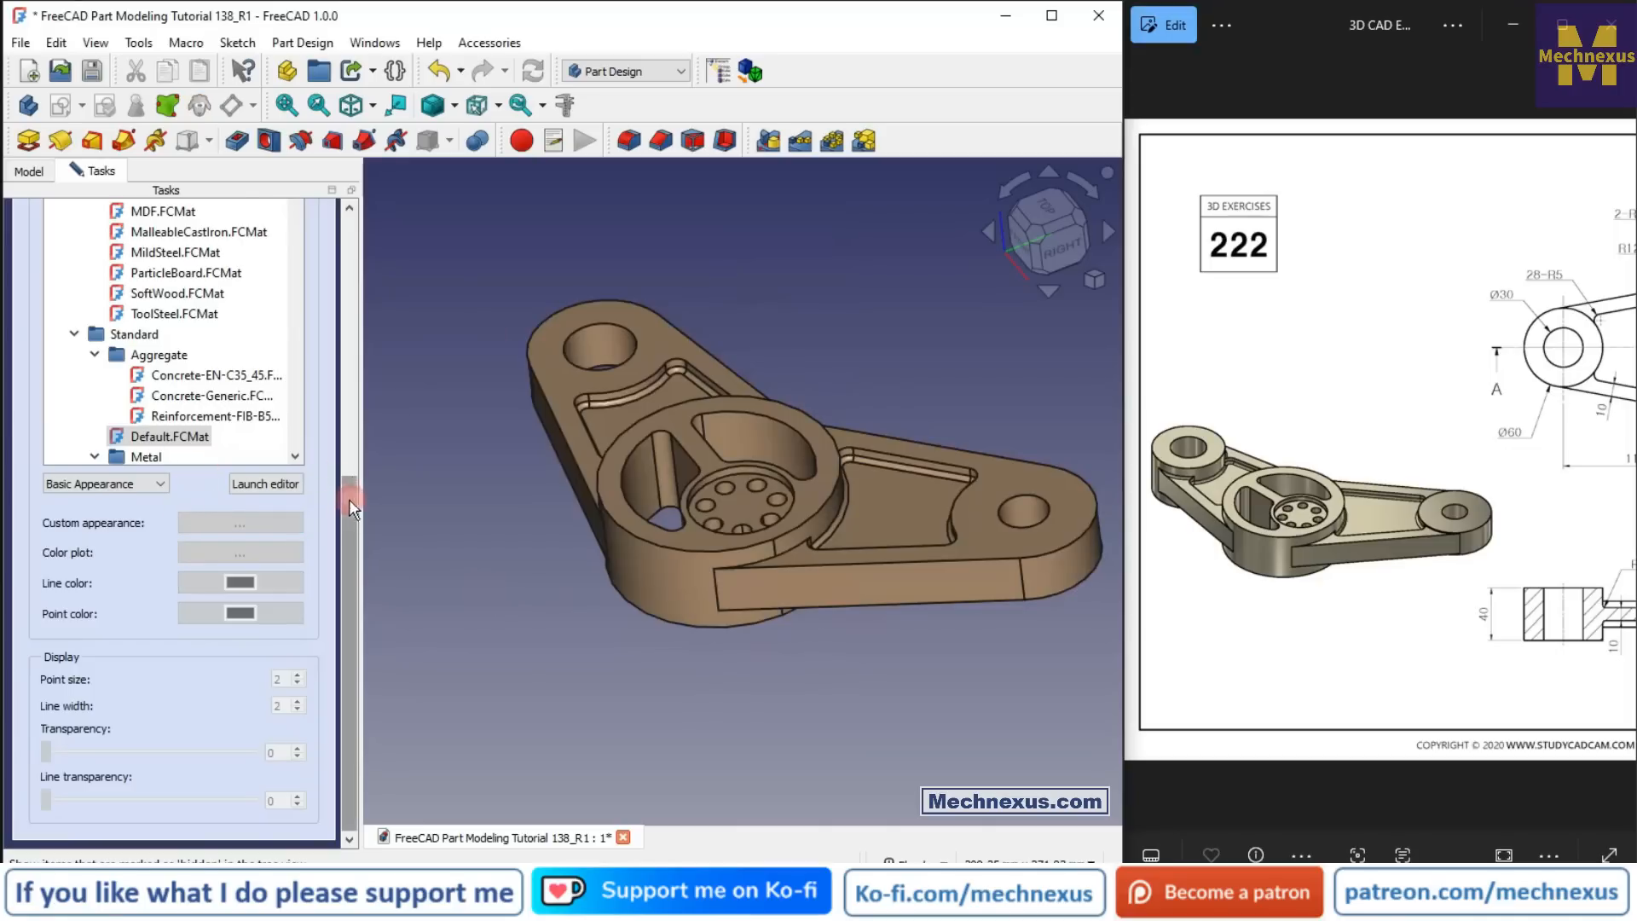
{"action": "left_click_drag", "start_coordinate": [350, 498], "coordinate": [329, 143]}
{"action": "left_click", "coordinate": [188, 228]}
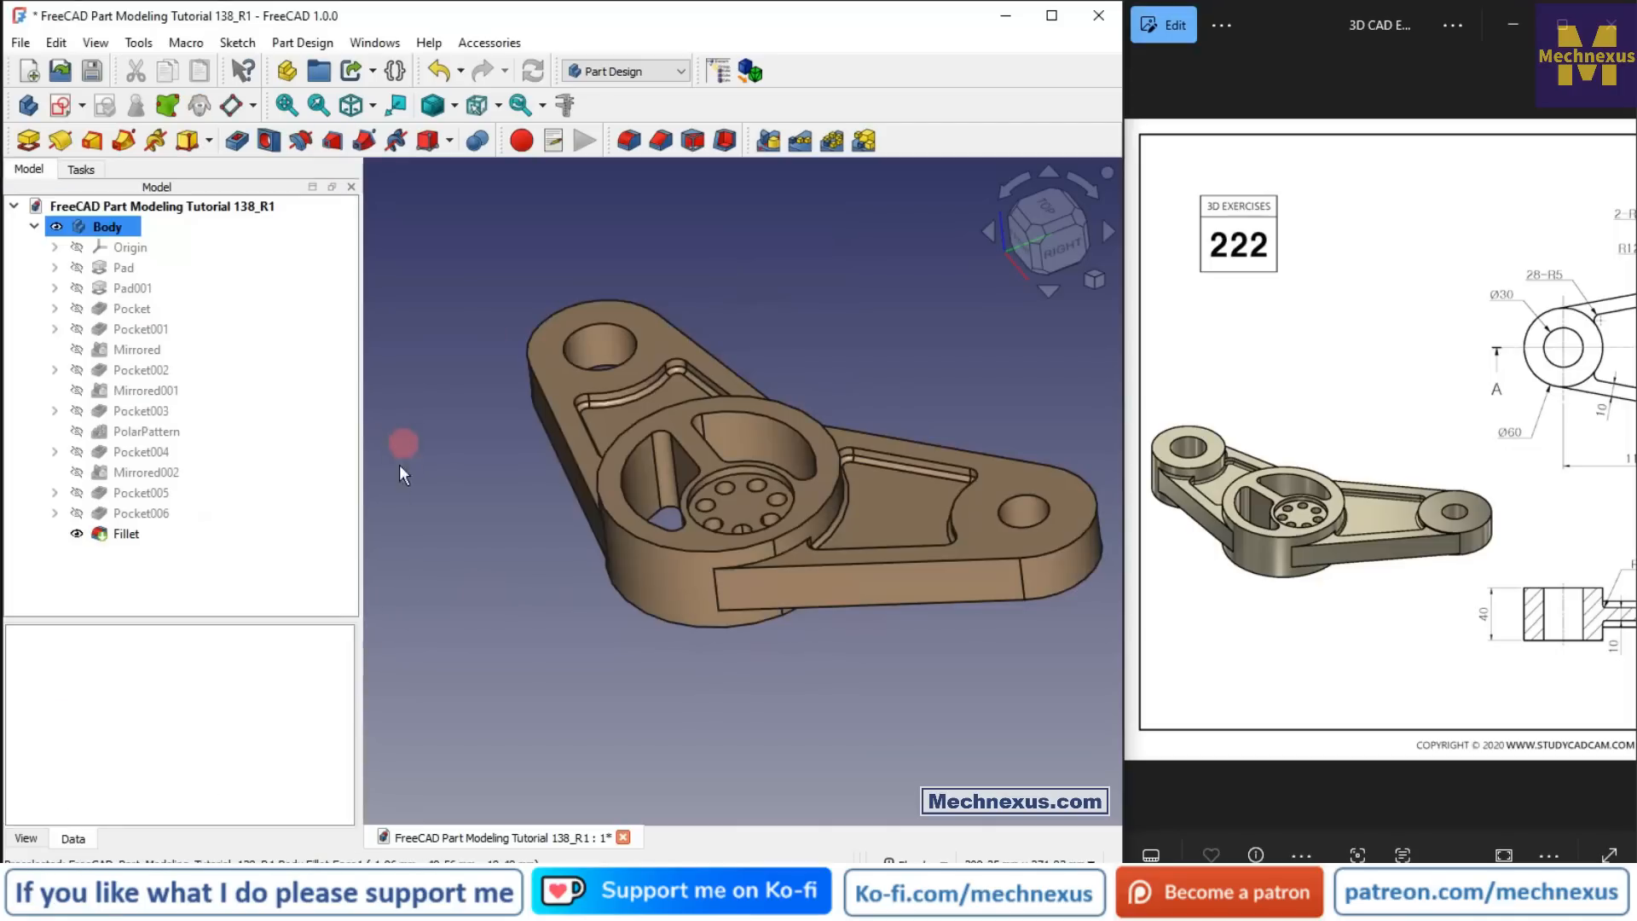